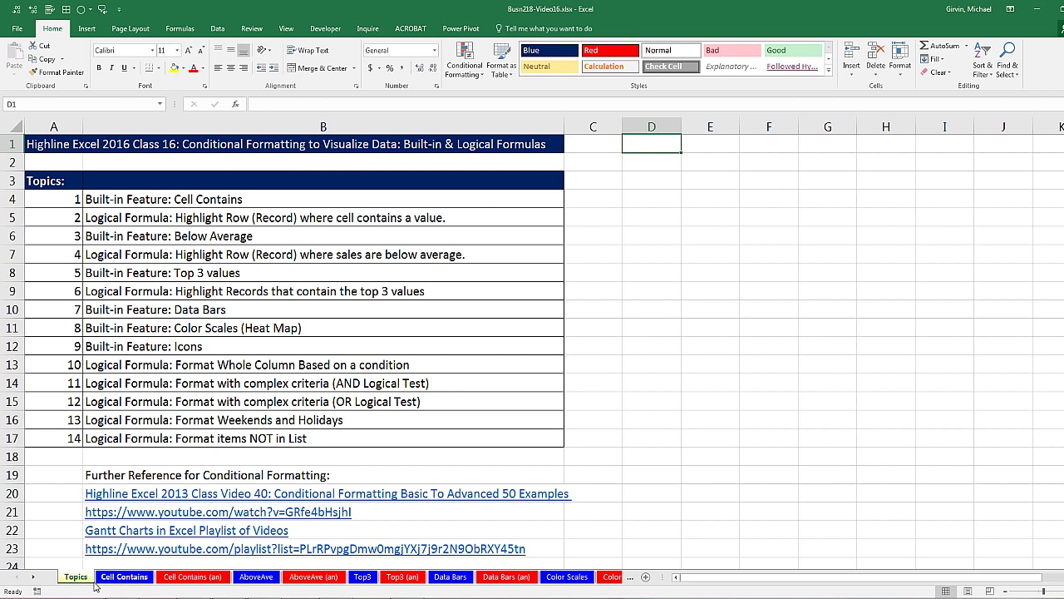
On the Cell Contains (an) sheet, set the SalesRep criterion in E5 to the first sales rep in its list
{"action": "left_click", "coordinate": [123, 579]}
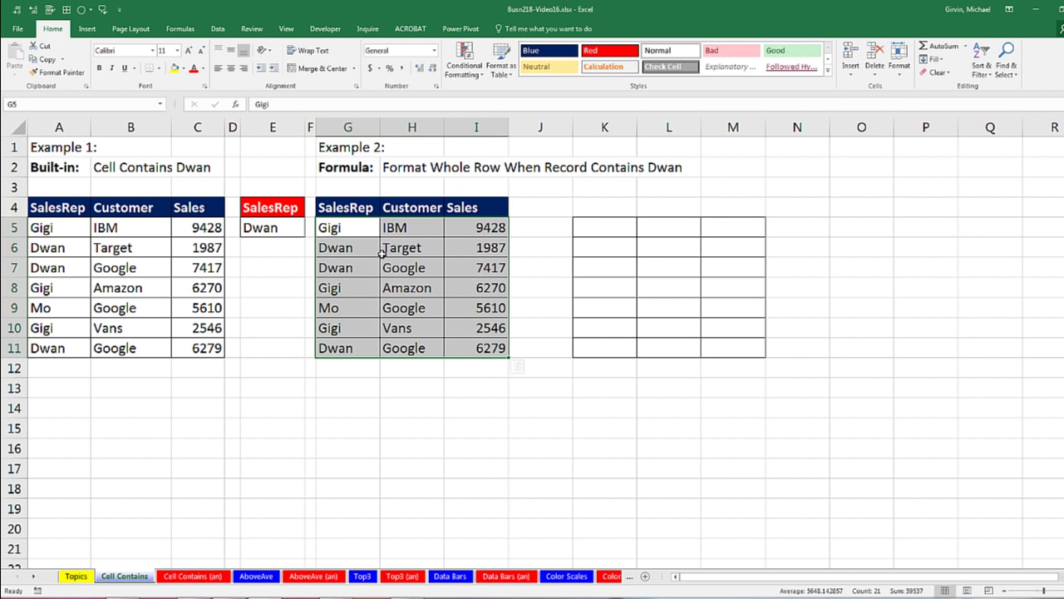
{"action": "left_click", "coordinate": [189, 576]}
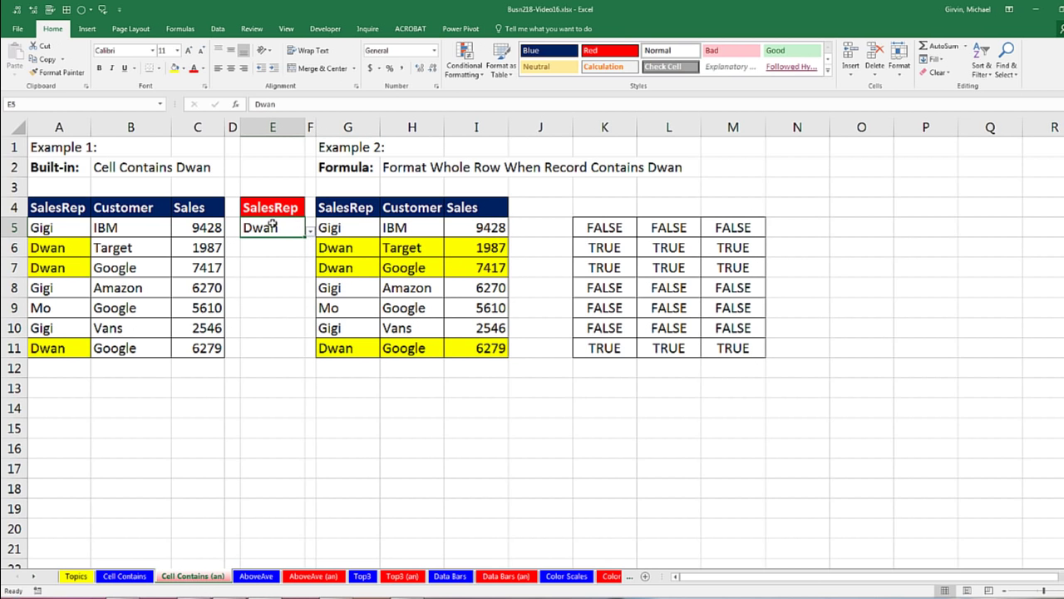
{"action": "left_click", "coordinate": [310, 235]}
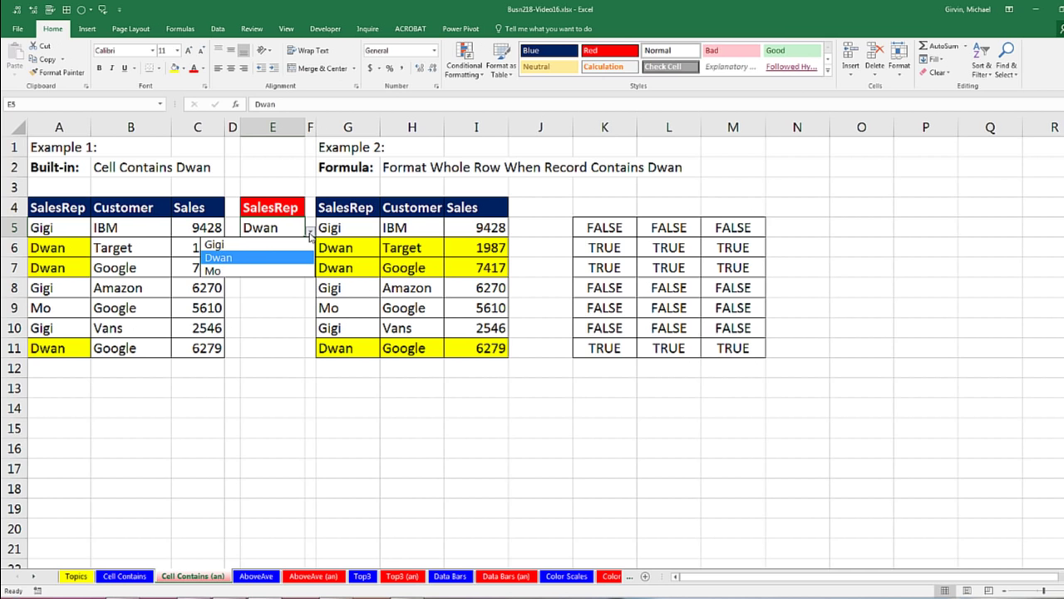
{"action": "left_click", "coordinate": [261, 244]}
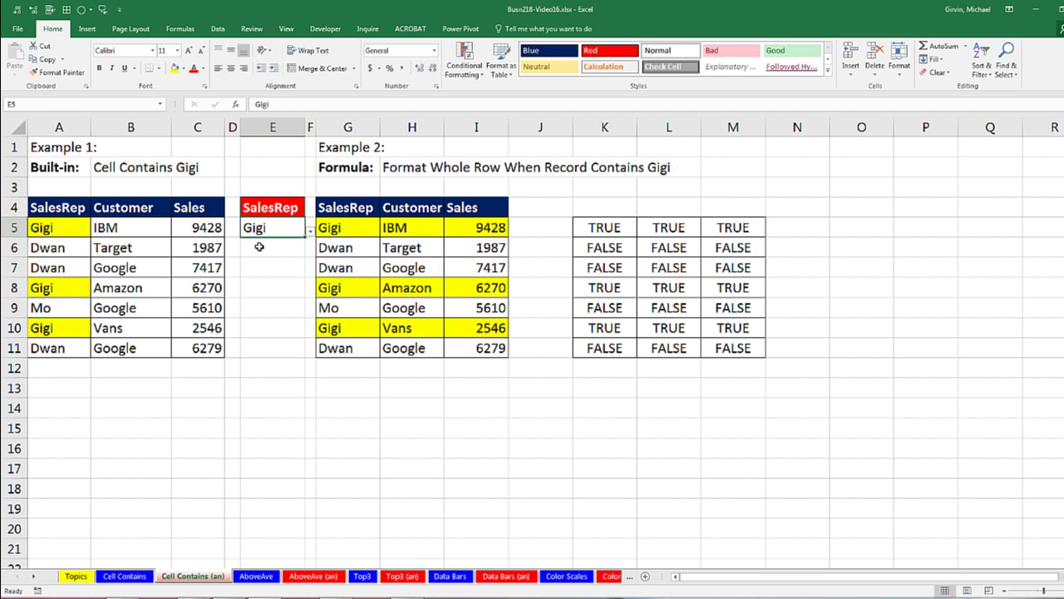
Examine which SalesRep cells in A5:A11 of the finished example are highlighted for the criterion in E5
{"action": "left_click", "coordinate": [75, 225]}
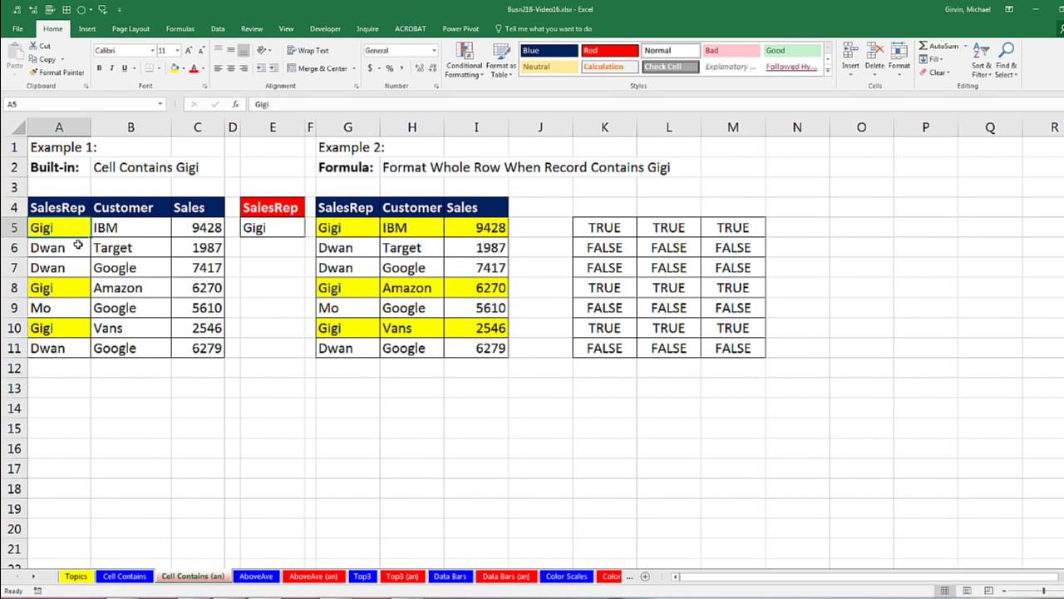
{"action": "left_click", "coordinate": [72, 289]}
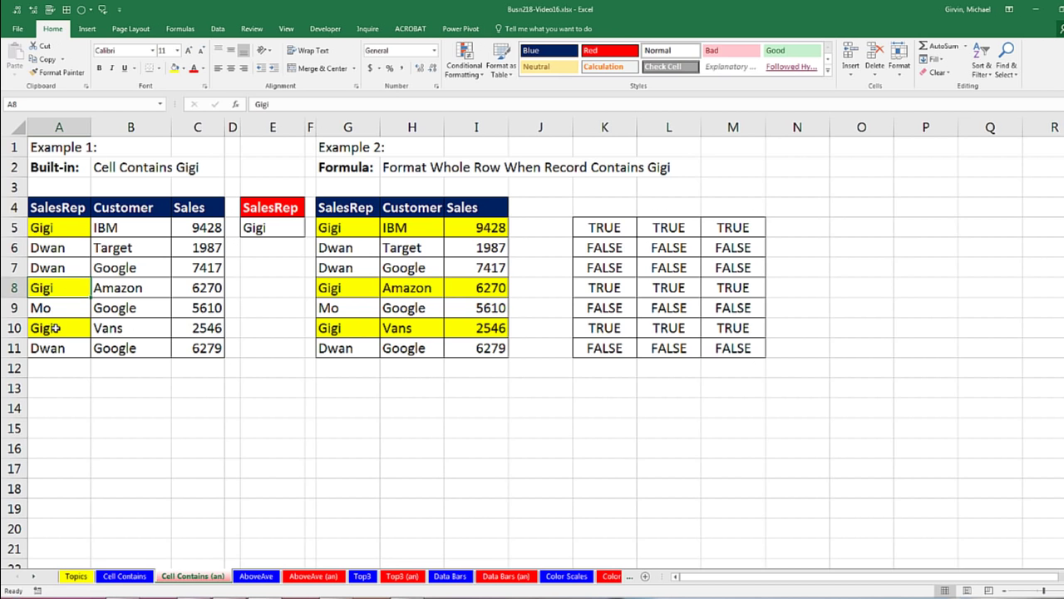
{"action": "left_click", "coordinate": [54, 329]}
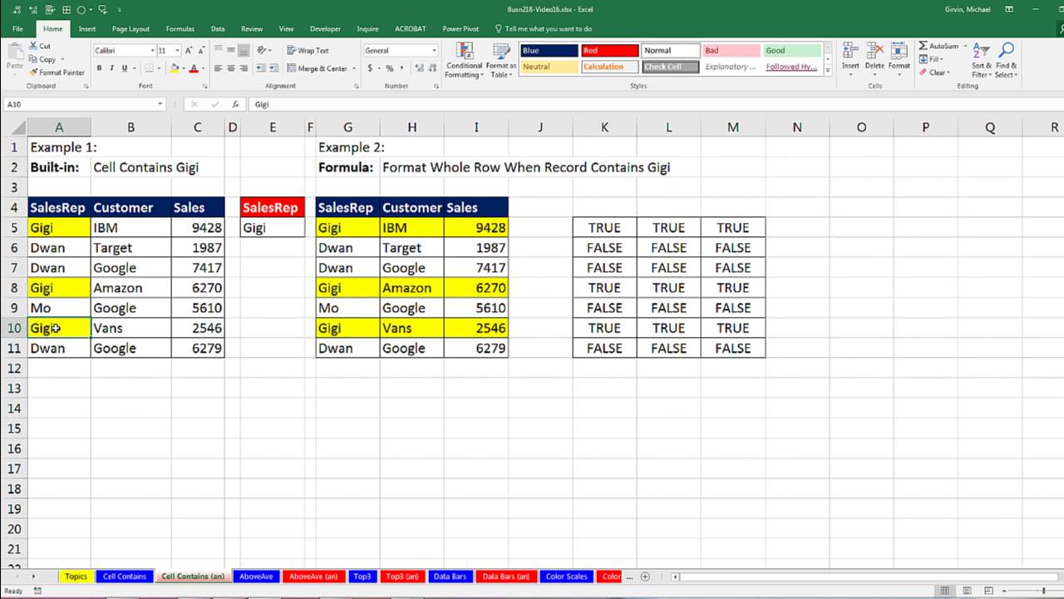
{"action": "left_click_drag", "start_coordinate": [44, 227], "coordinate": [57, 348]}
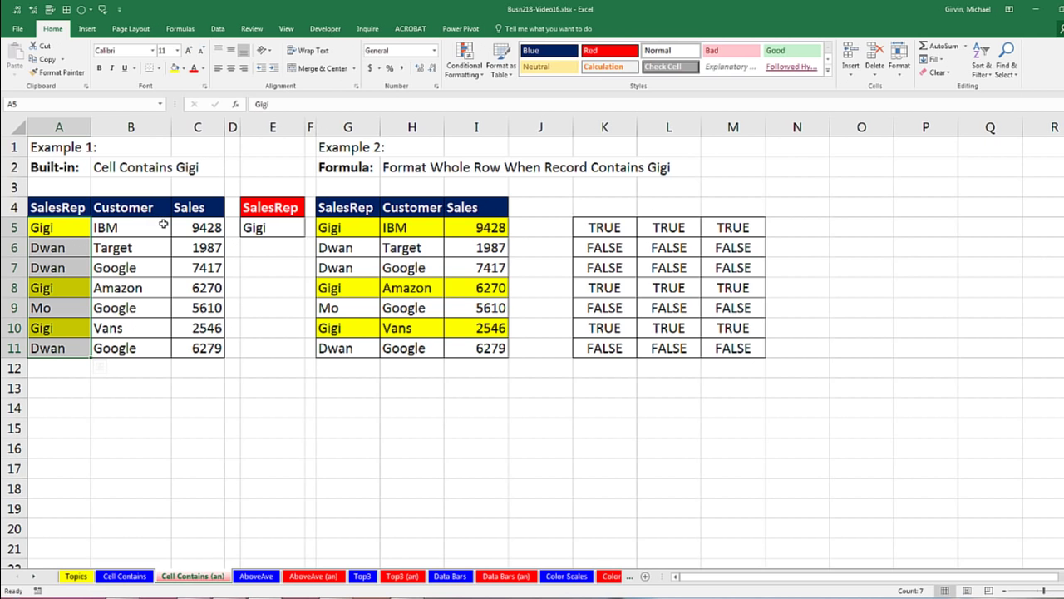
{"action": "left_click", "coordinate": [65, 227]}
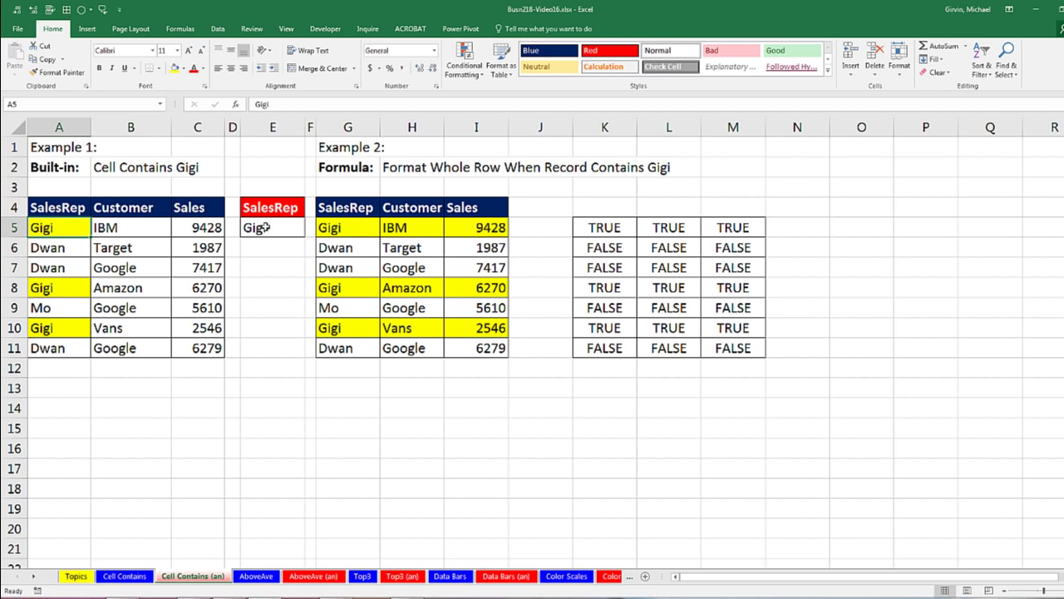
{"action": "left_click", "coordinate": [72, 247]}
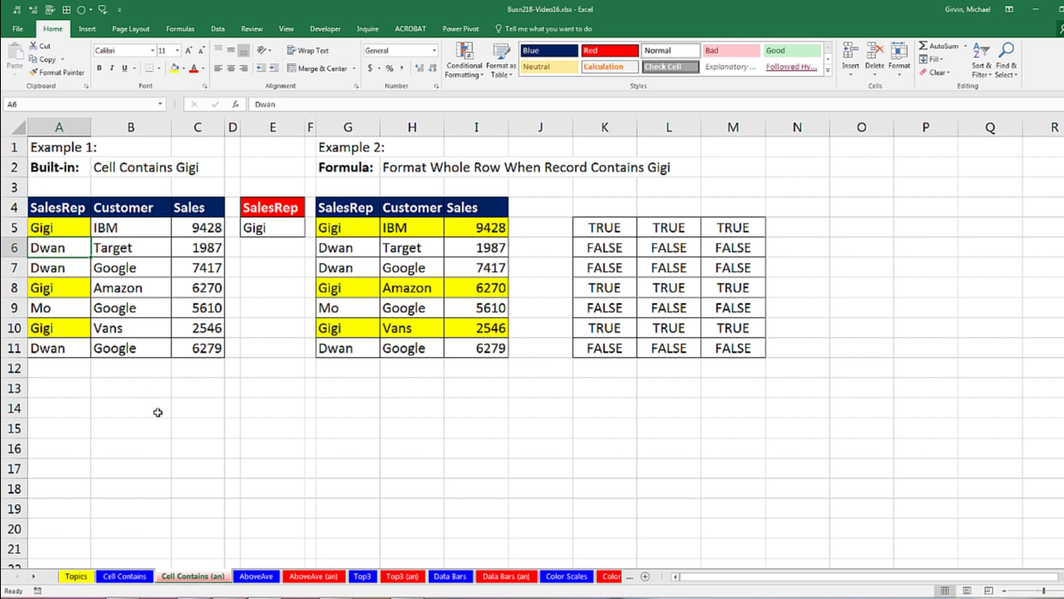
On the Cell Contains sheet, start an Equal To highlight rule for SalesRep cells A5:A11 that compares them with =$E$5
{"action": "left_click", "coordinate": [139, 577]}
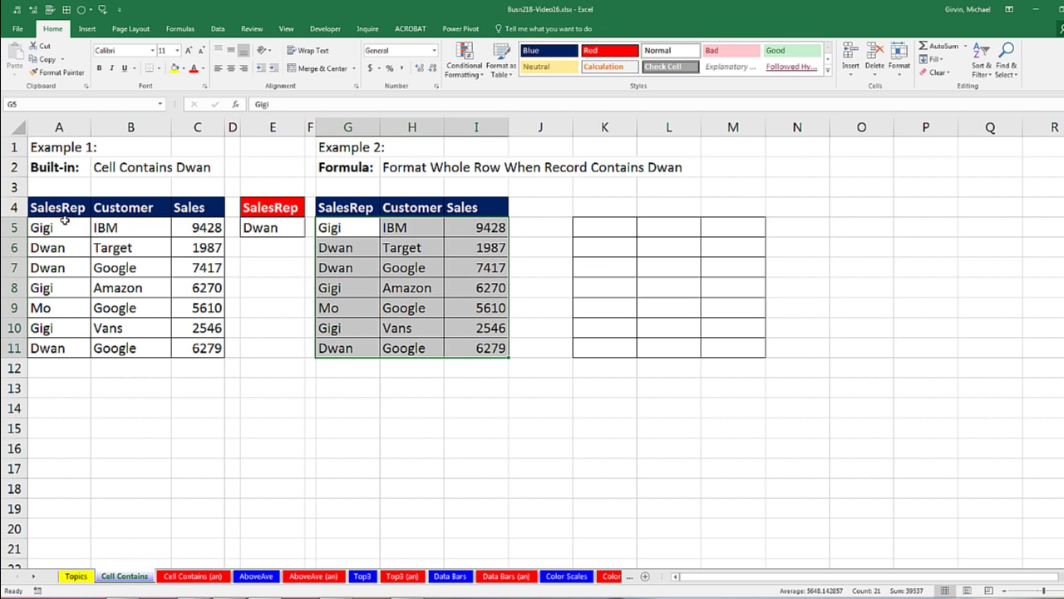
{"action": "left_click_drag", "start_coordinate": [52, 228], "coordinate": [57, 349]}
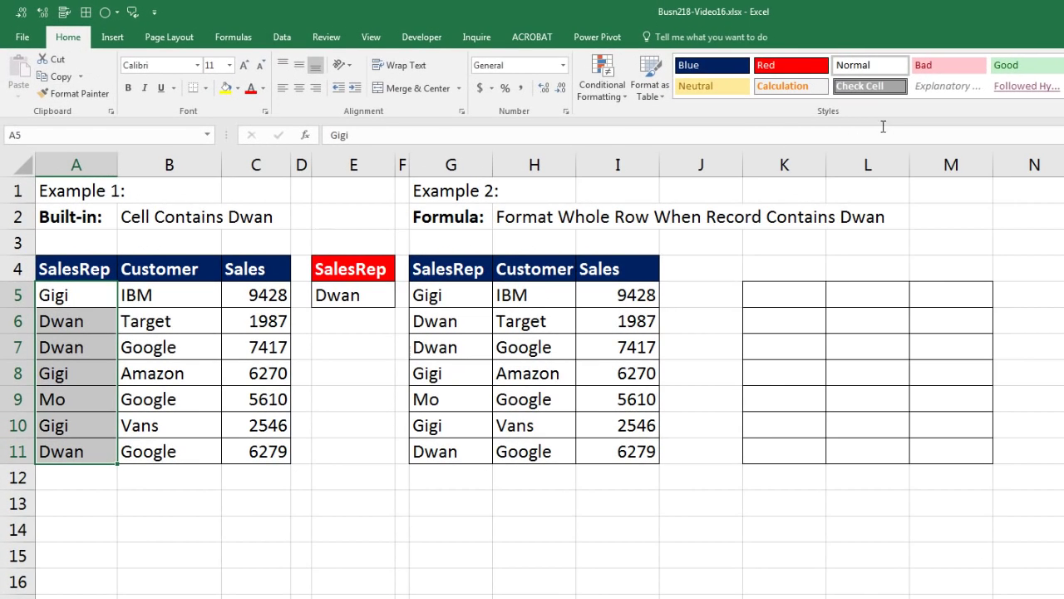
{"action": "left_click", "coordinate": [626, 98]}
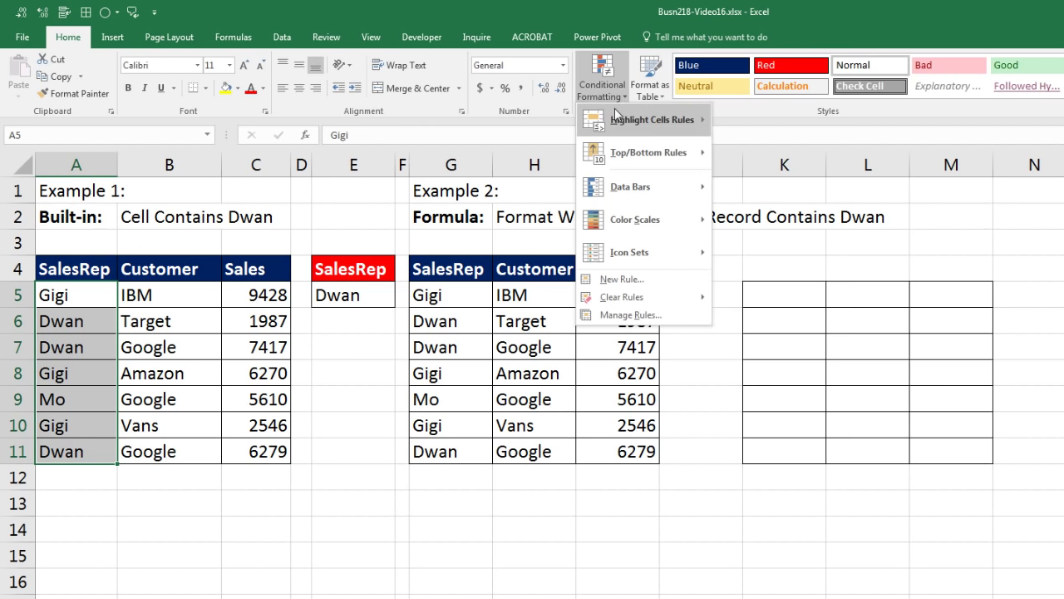
{"action": "mouse_move", "coordinate": [620, 222]}
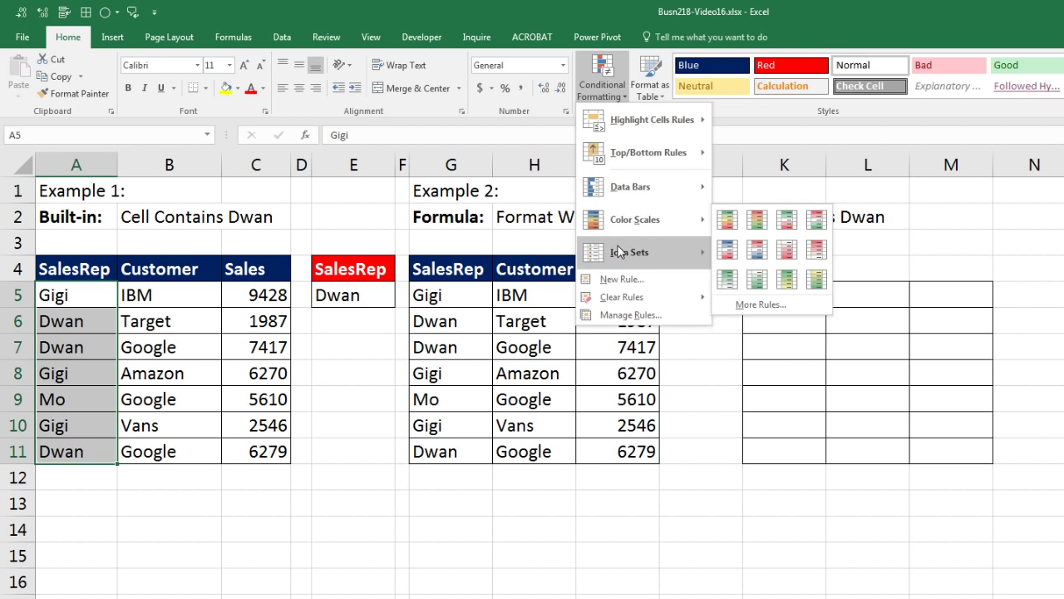
{"action": "mouse_move", "coordinate": [678, 133]}
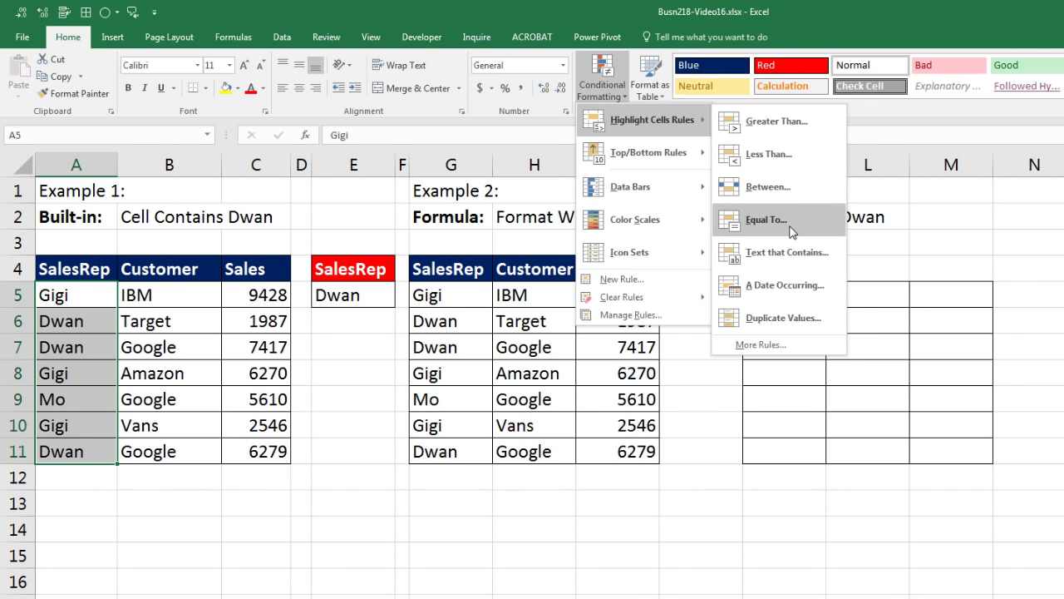
{"action": "mouse_move", "coordinate": [674, 160]}
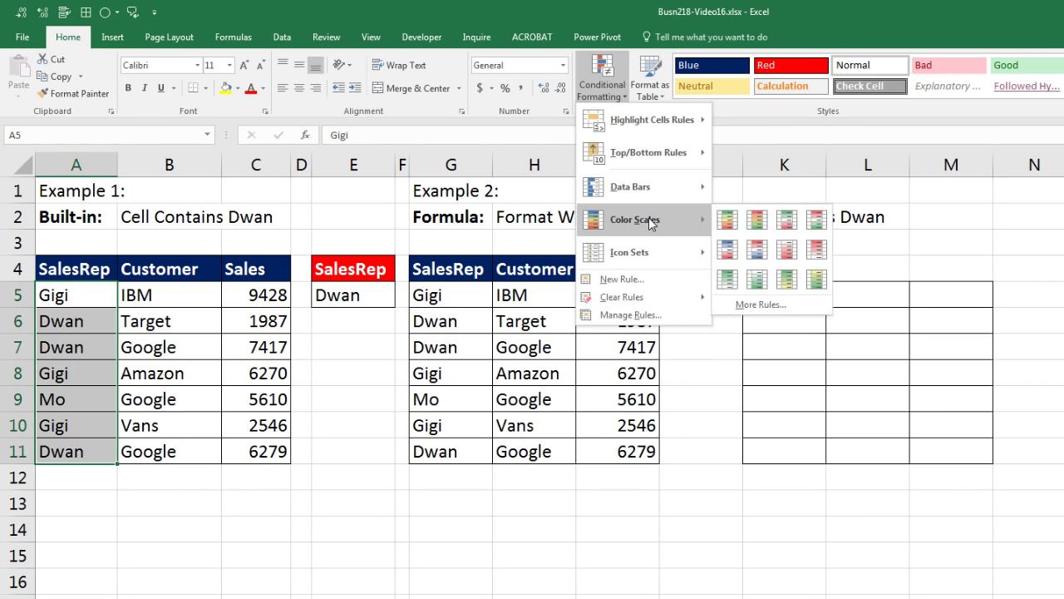
{"action": "mouse_move", "coordinate": [651, 256]}
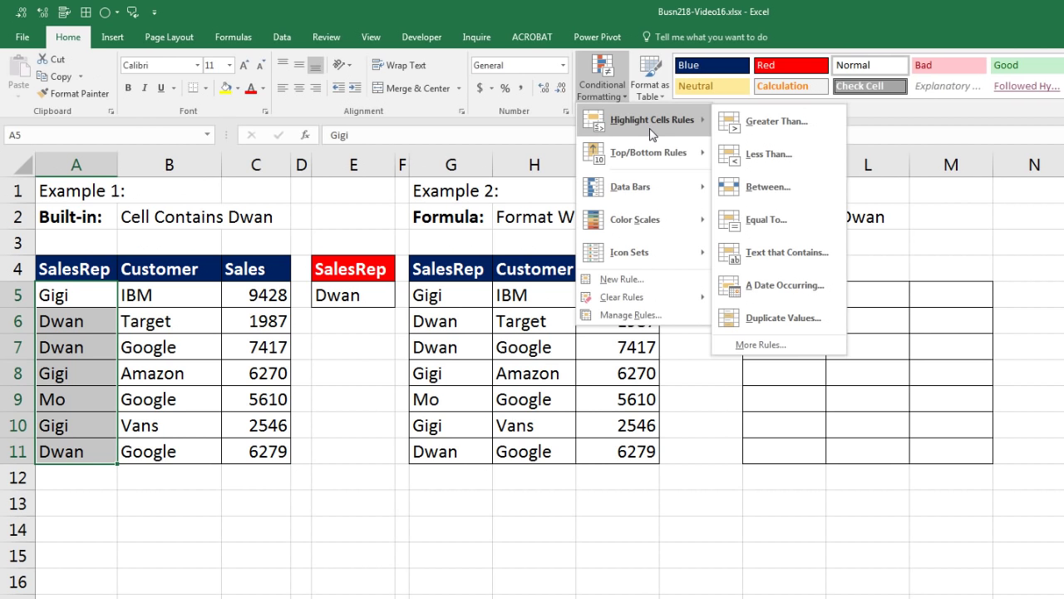
{"action": "left_click", "coordinate": [766, 227]}
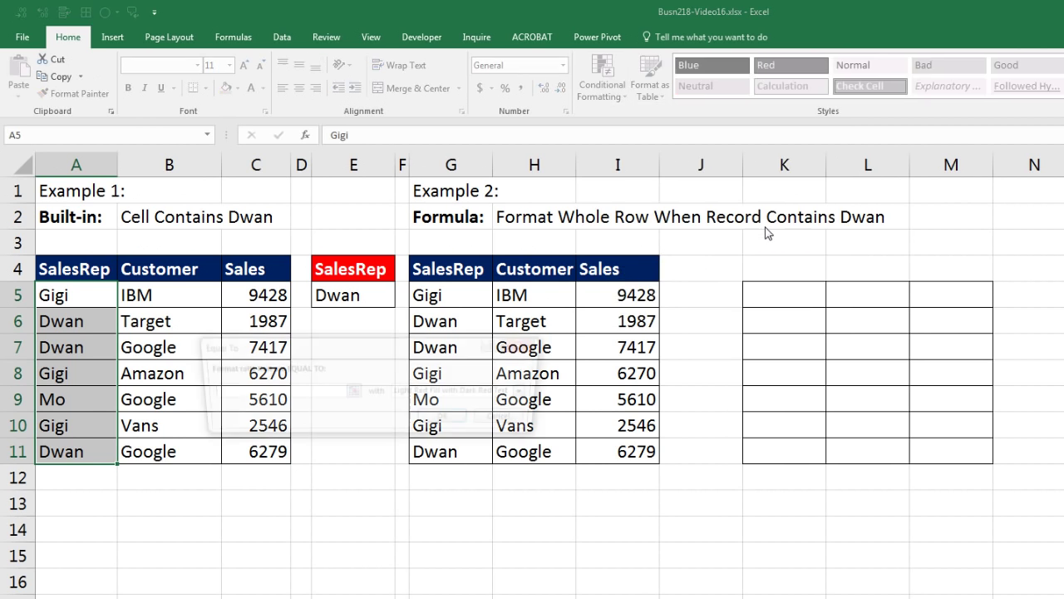
{"action": "left_click_drag", "start_coordinate": [461, 352], "coordinate": [581, 340]}
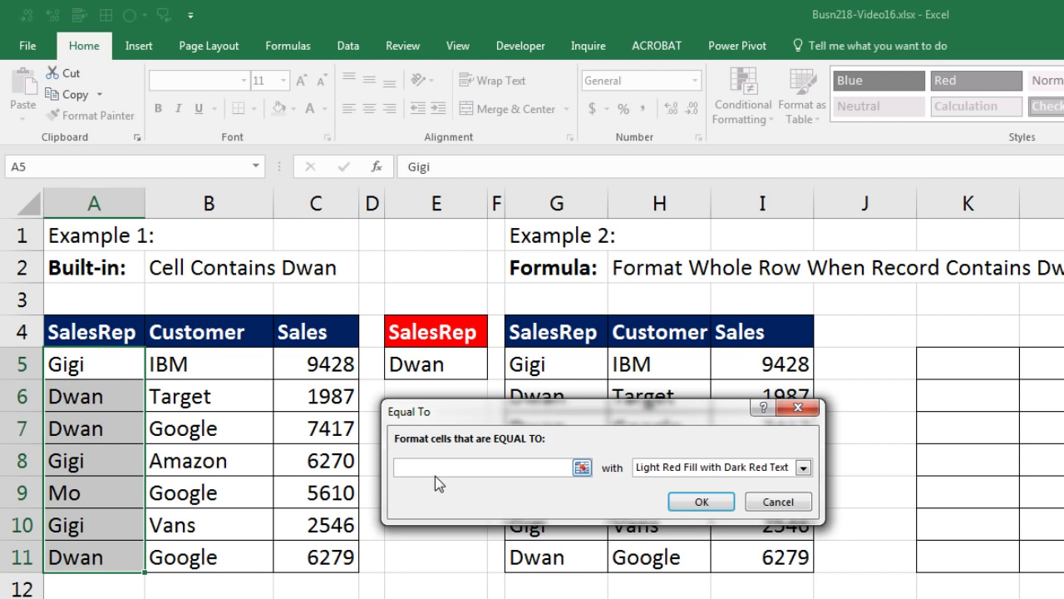
{"action": "left_click", "coordinate": [455, 366]}
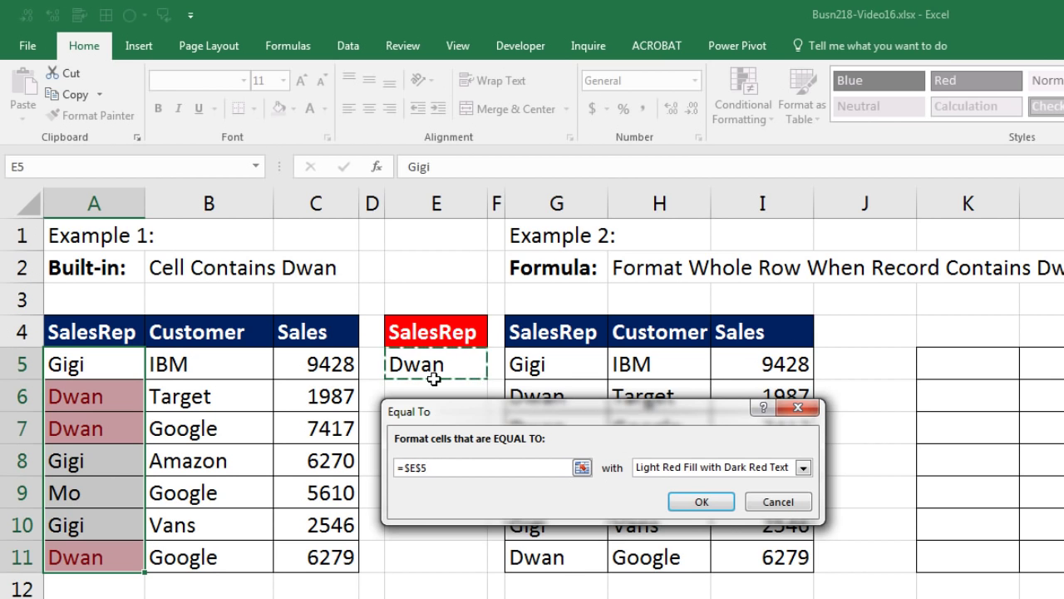
Give the Equal To rule a custom format with a yellow fill and apply it to the SalesRep cells
{"action": "left_click", "coordinate": [803, 468]}
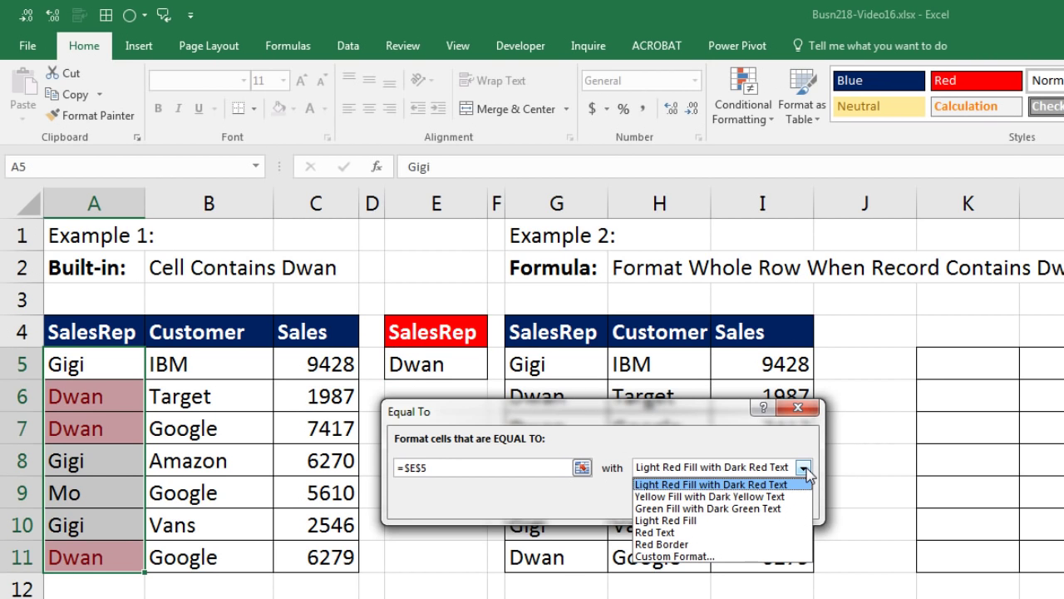
{"action": "left_click", "coordinate": [688, 558]}
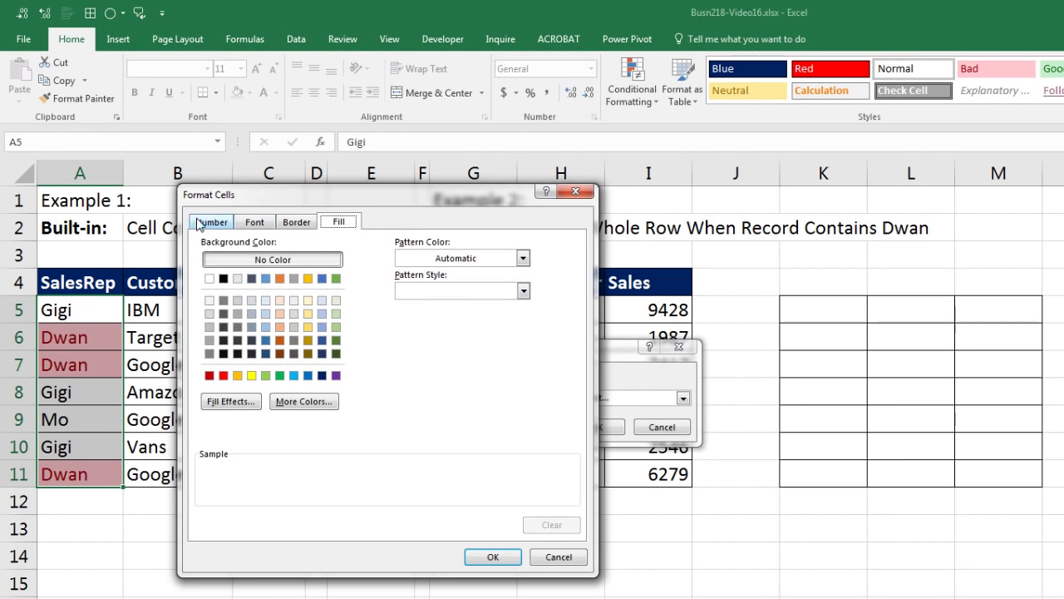
{"action": "left_click", "coordinate": [200, 223]}
{"action": "left_click", "coordinate": [254, 221]}
{"action": "left_click", "coordinate": [304, 222]}
{"action": "left_click", "coordinate": [330, 225]}
{"action": "left_click", "coordinate": [253, 376]}
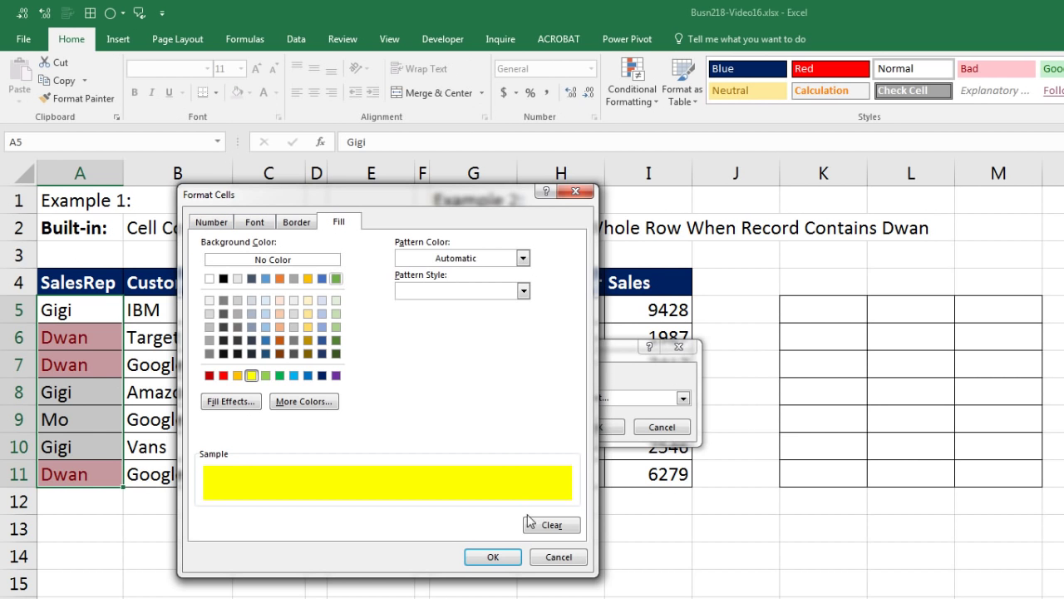
{"action": "left_click", "coordinate": [499, 557]}
{"action": "left_click", "coordinate": [604, 428]}
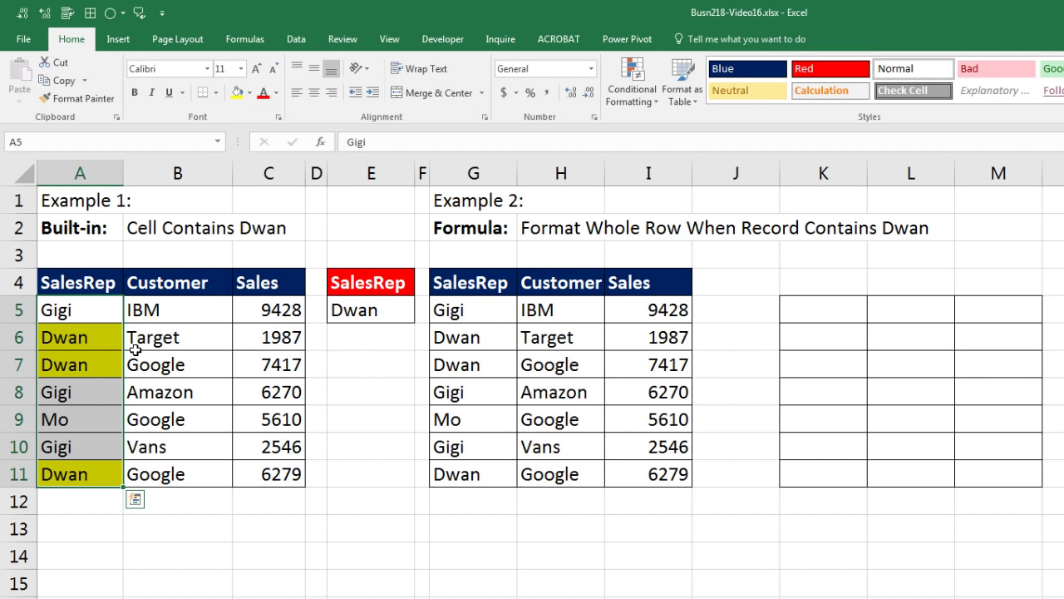
Change the SalesRep criterion in E5 to the first sales rep in its list to test the rule
{"action": "left_click", "coordinate": [371, 312]}
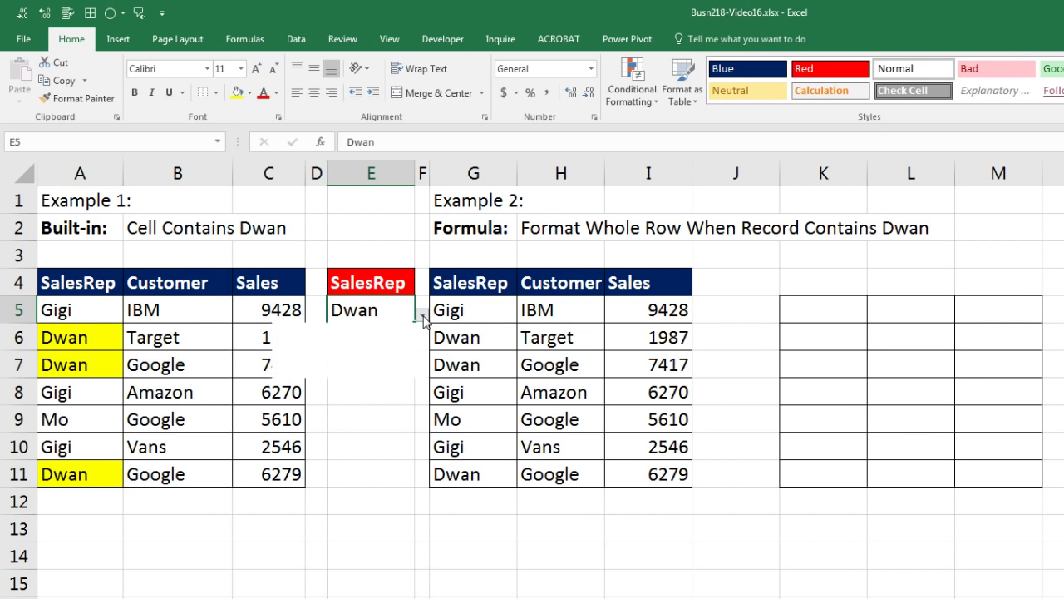
{"action": "left_click", "coordinate": [353, 333]}
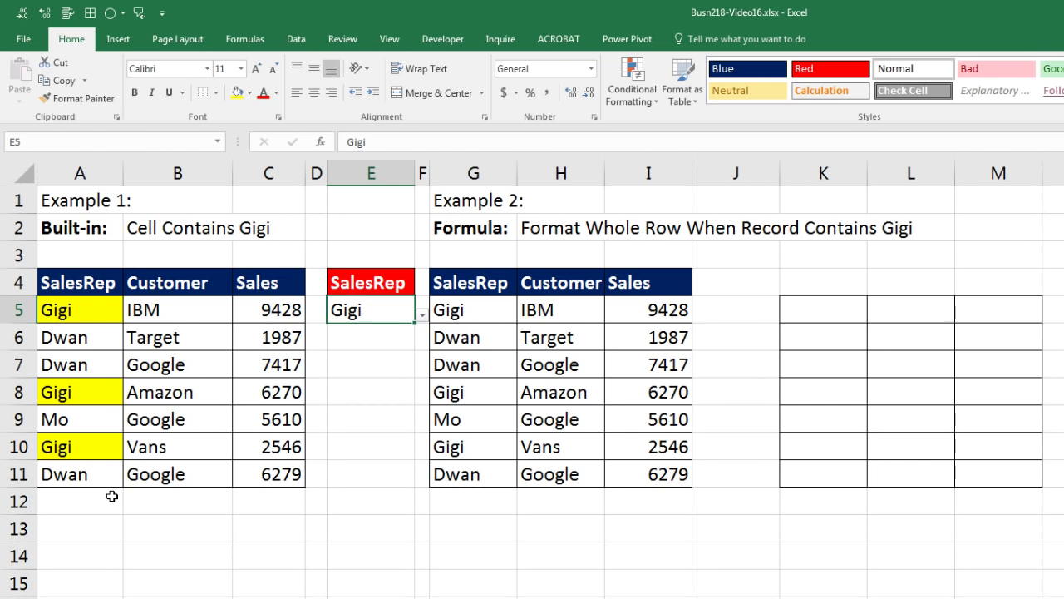
{"action": "left_click", "coordinate": [455, 315]}
{"action": "left_click_drag", "start_coordinate": [510, 311], "coordinate": [636, 309]}
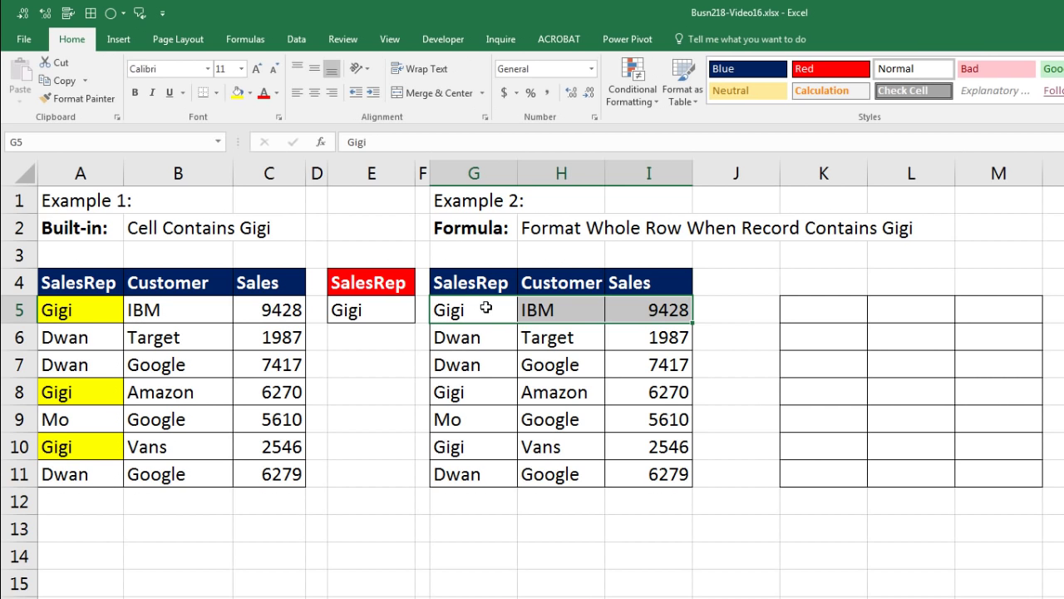
{"action": "left_click", "coordinate": [652, 103]}
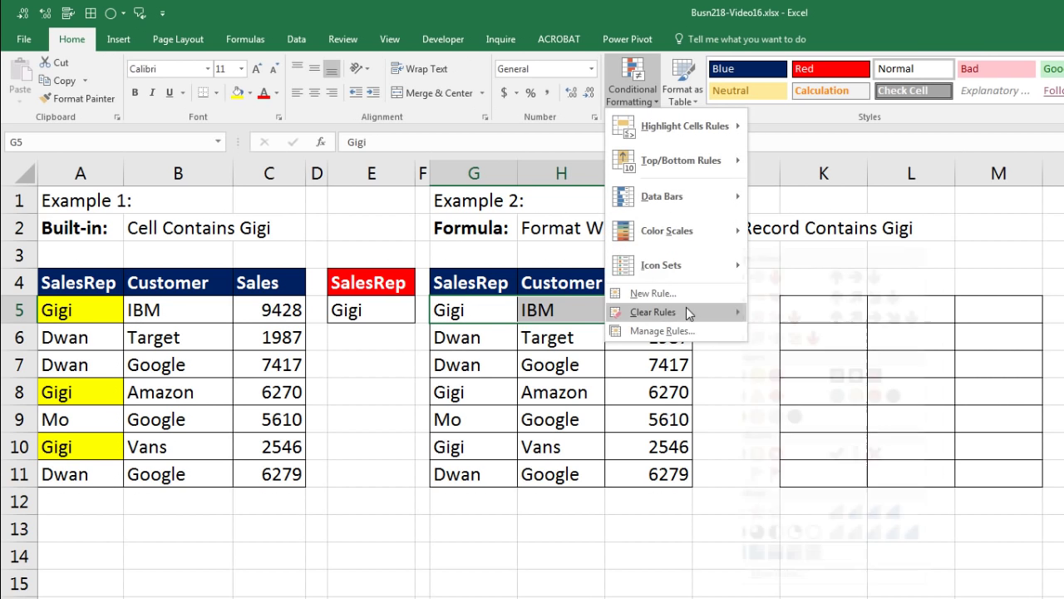
{"action": "key", "text": "Escape"}
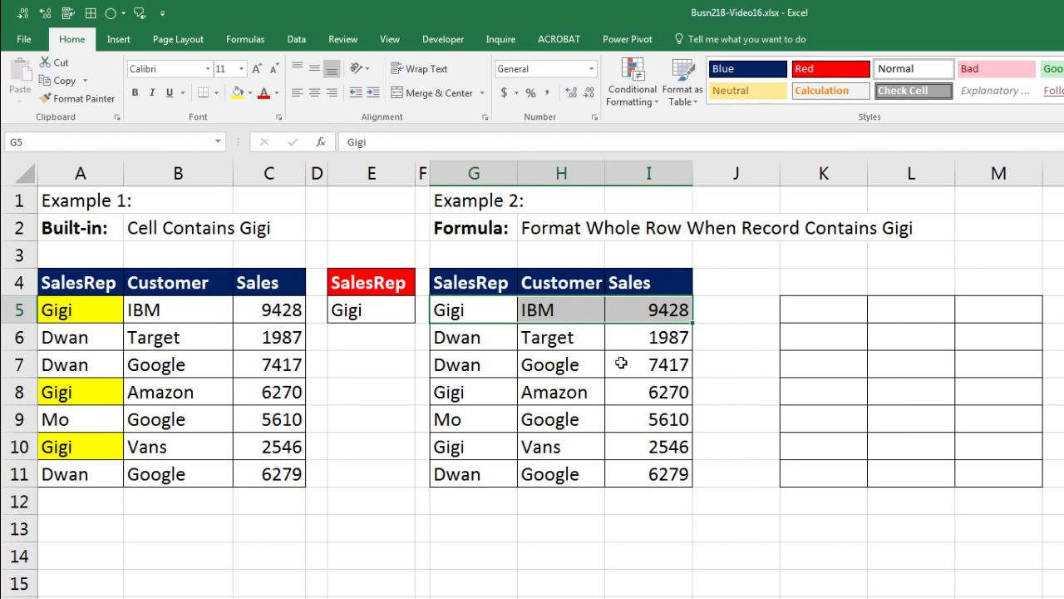
{"action": "left_click", "coordinate": [657, 105]}
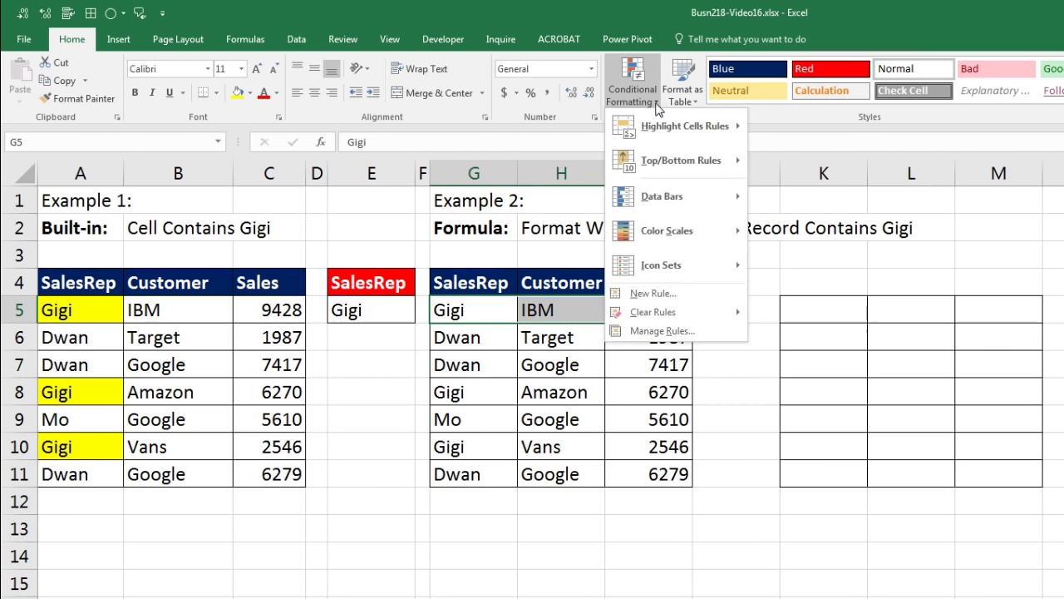
{"action": "left_click", "coordinate": [674, 293]}
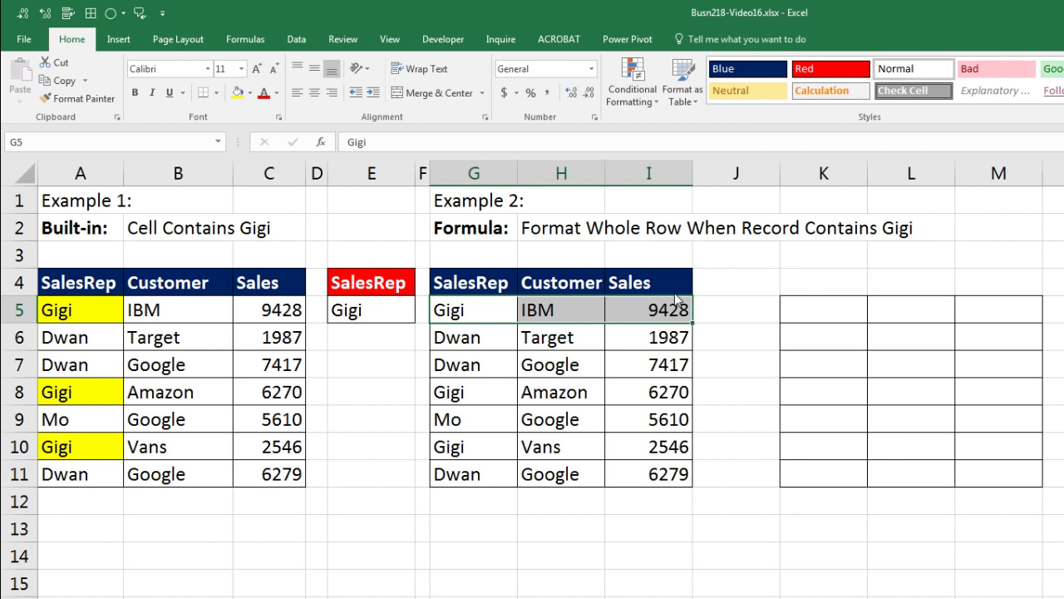
Examine the Example 2 records in rows 5 to 8 (columns G to I) one by one against the SalesRep criterion in E5
{"action": "left_click", "coordinate": [805, 315]}
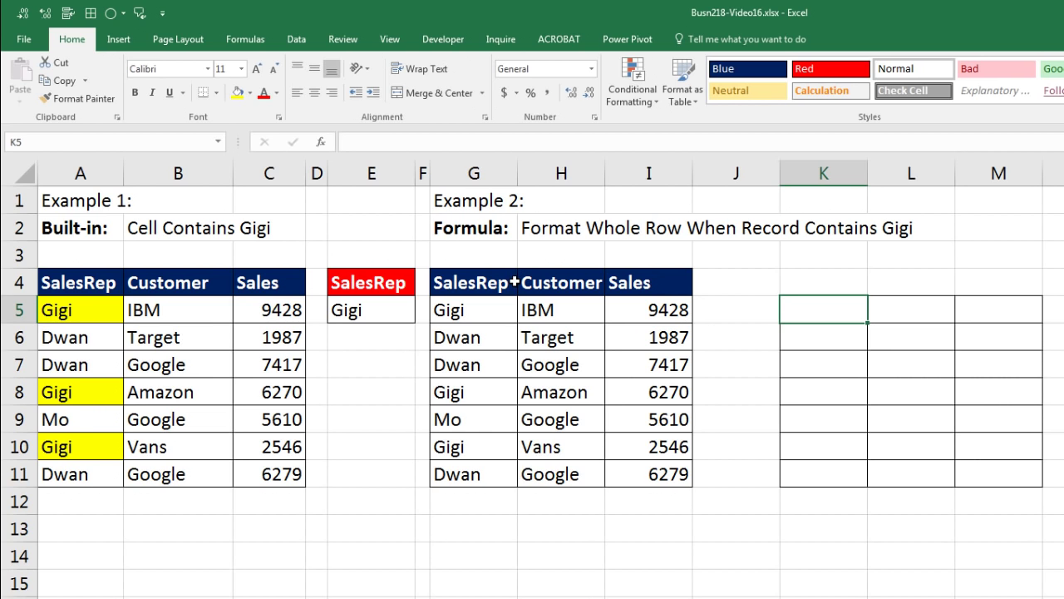
{"action": "left_click", "coordinate": [510, 310]}
{"action": "left_click_drag", "start_coordinate": [511, 310], "coordinate": [632, 313]}
{"action": "left_click_drag", "start_coordinate": [473, 335], "coordinate": [639, 341]}
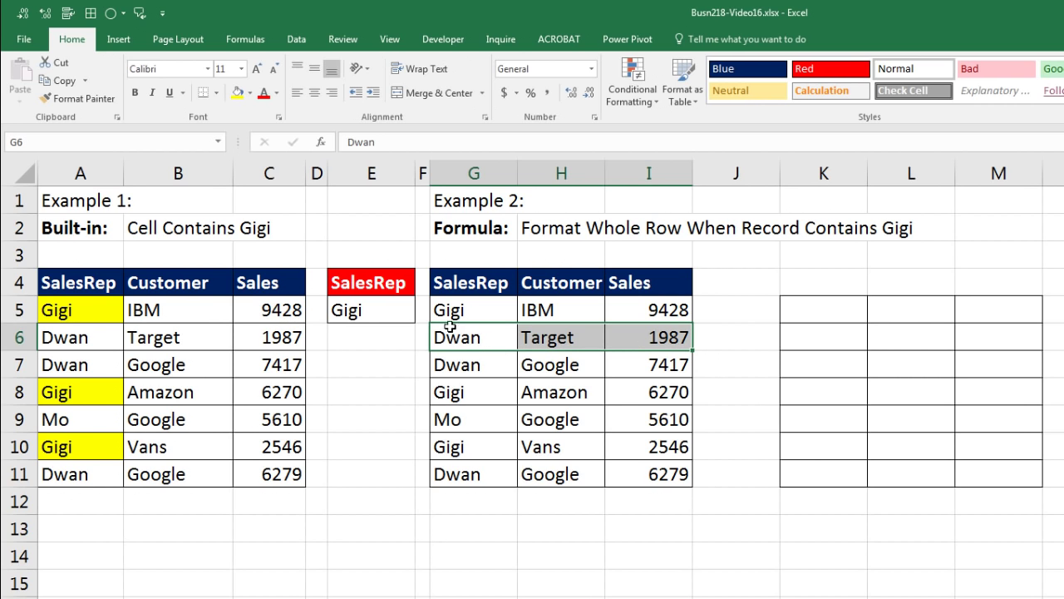
{"action": "left_click_drag", "start_coordinate": [442, 364], "coordinate": [665, 364]}
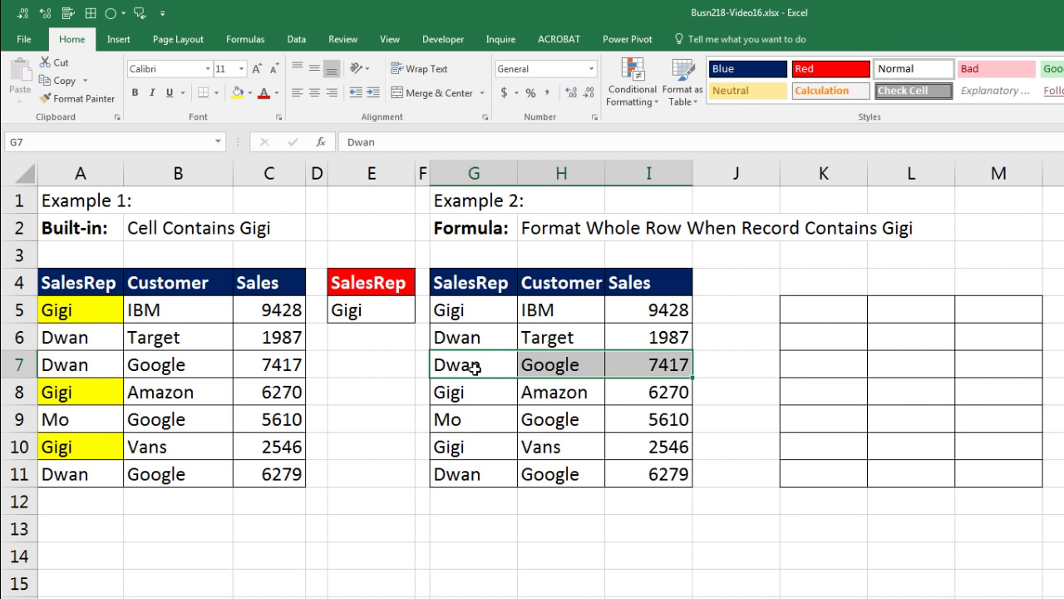
{"action": "left_click_drag", "start_coordinate": [445, 391], "coordinate": [649, 395]}
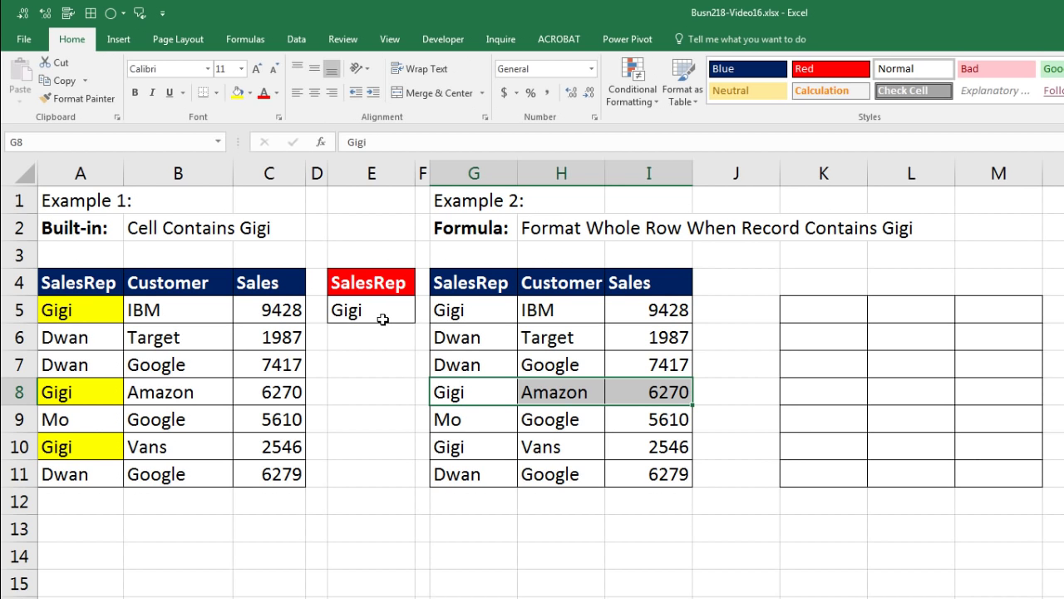
Examine each cell of the Example 2 record in row 8 (G8:I8) against the SalesRep criterion in E5
{"action": "left_click", "coordinate": [479, 389]}
{"action": "left_click", "coordinate": [555, 396]}
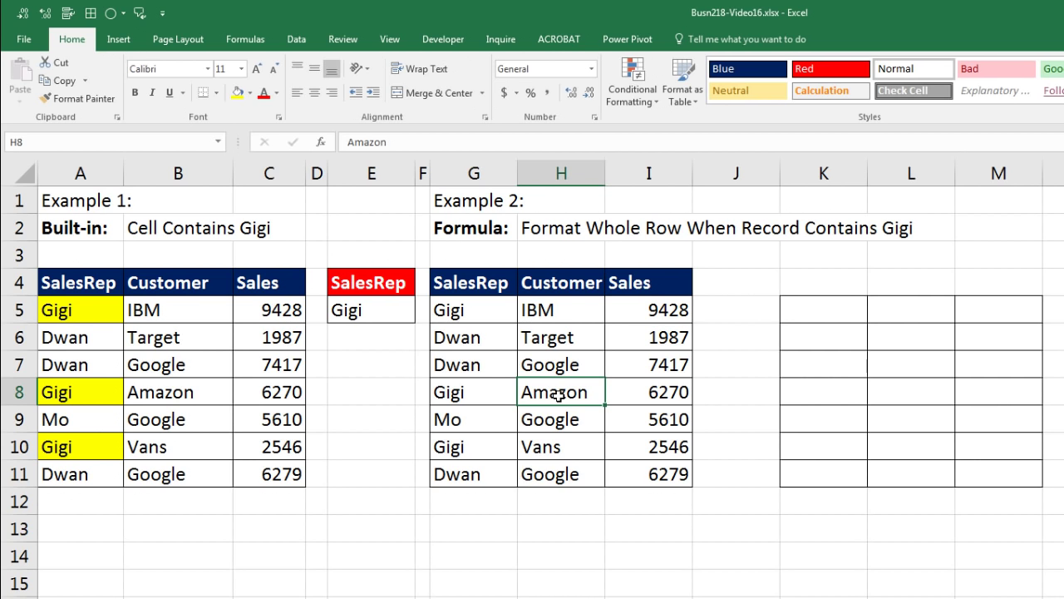
{"action": "left_click", "coordinate": [634, 392]}
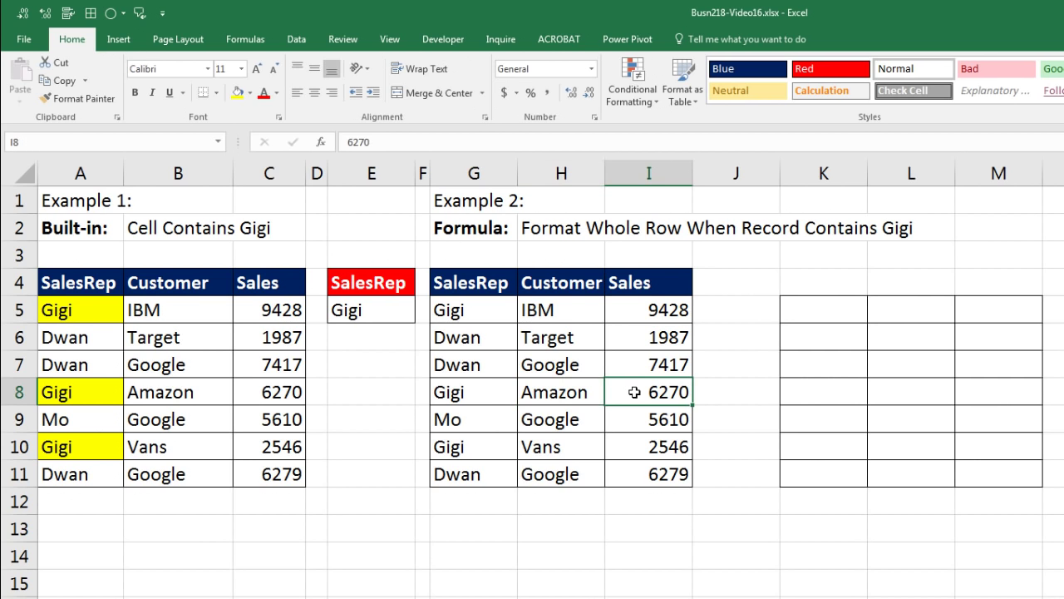
{"action": "left_click_drag", "start_coordinate": [471, 391], "coordinate": [640, 400]}
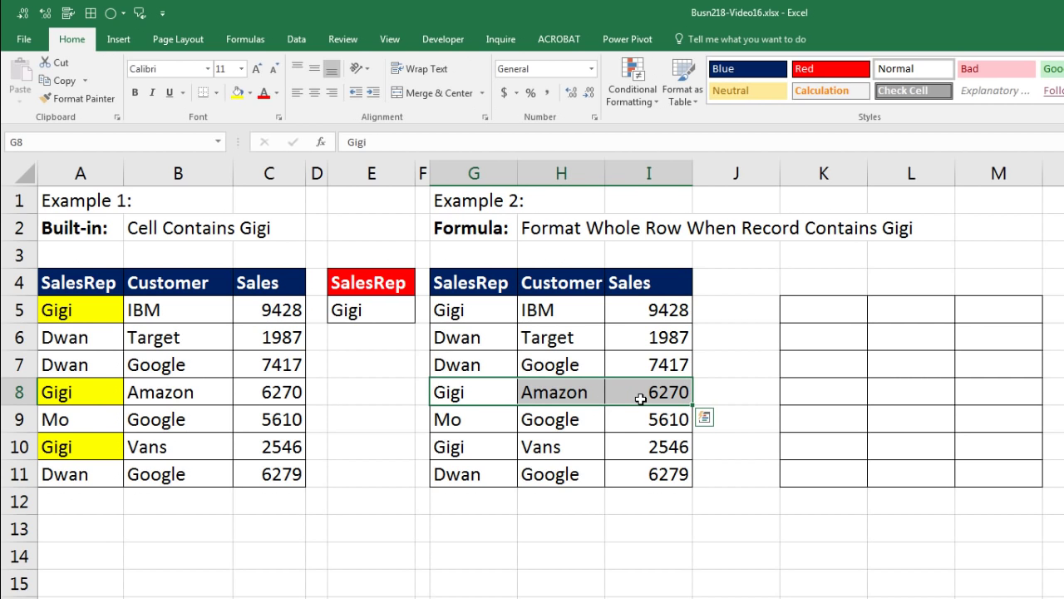
{"action": "left_click", "coordinate": [491, 400]}
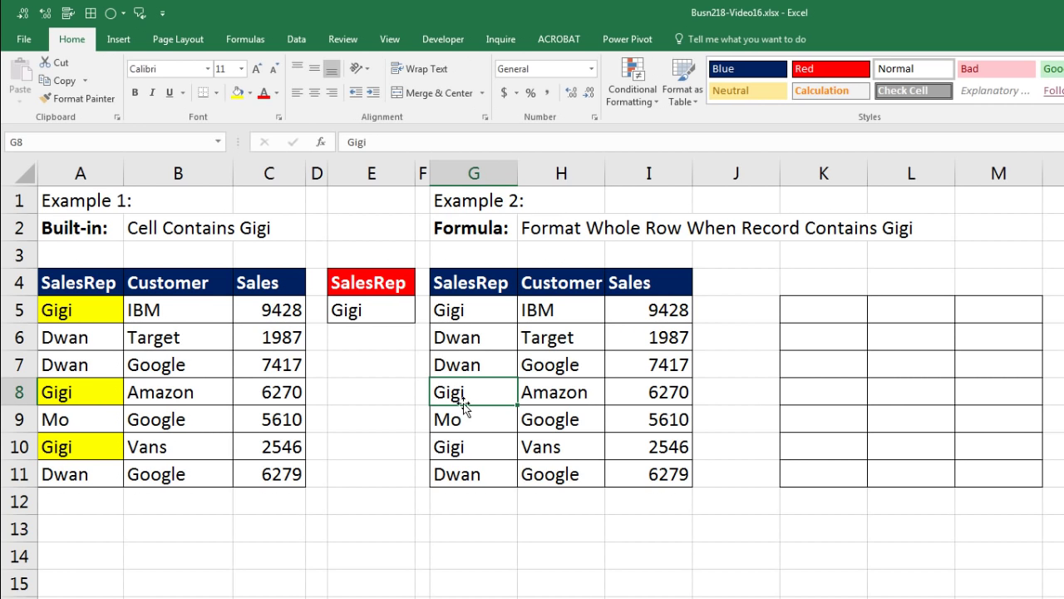
{"action": "left_click", "coordinate": [557, 393]}
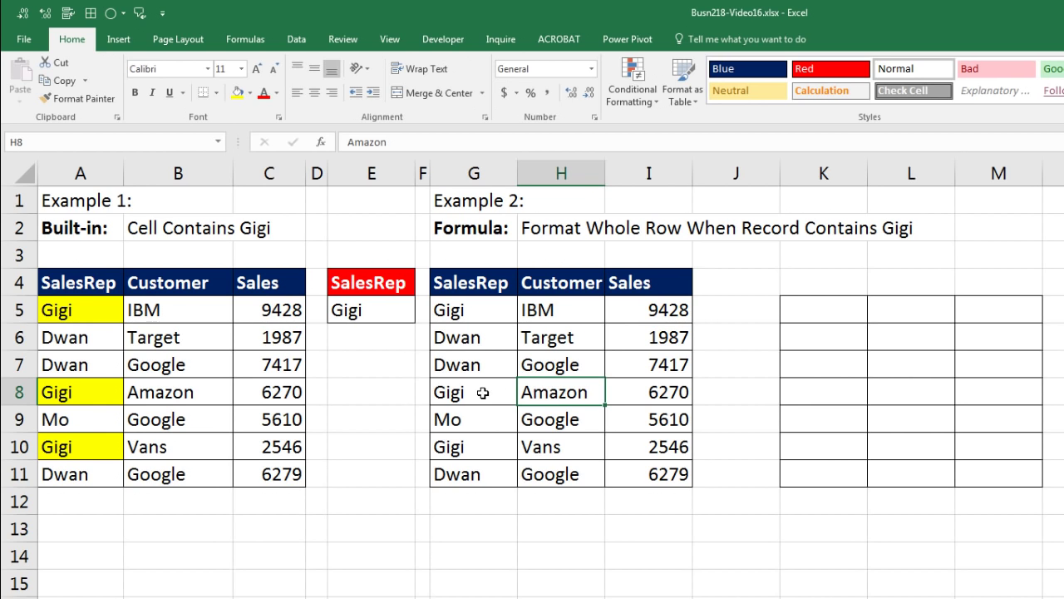
{"action": "left_click", "coordinate": [651, 395]}
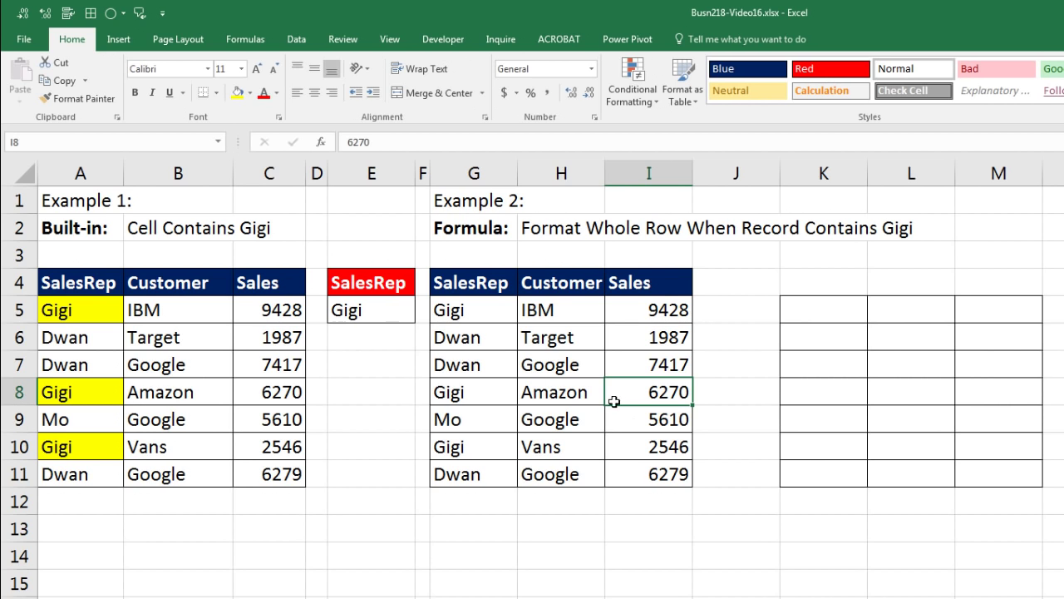
Compare the first Example 2 record in G5:I5 with the empty test grid rows K5:M5 and K6:M6
{"action": "left_click", "coordinate": [798, 316]}
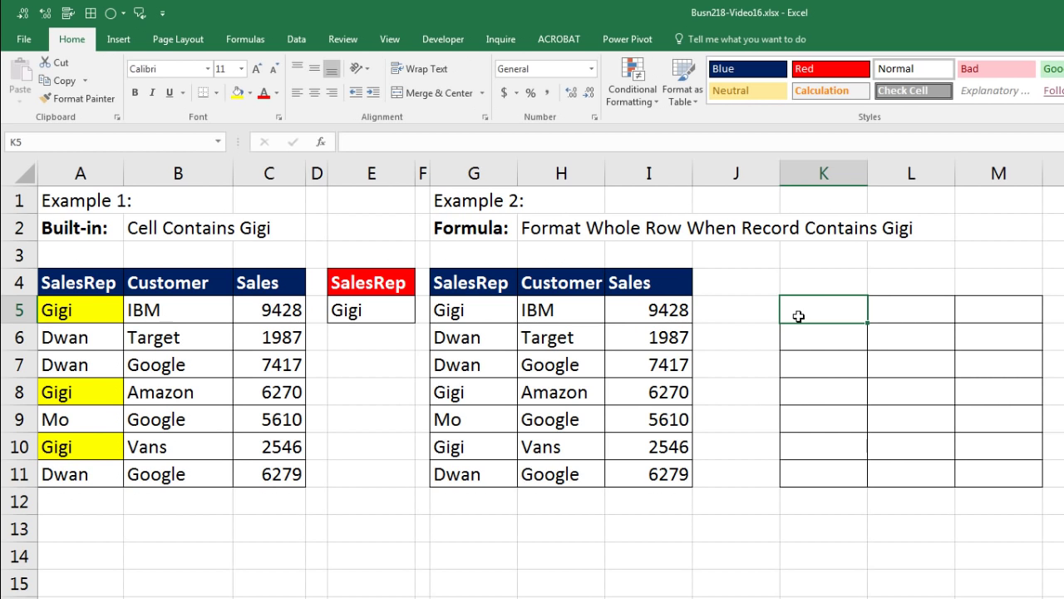
{"action": "left_click_drag", "start_coordinate": [470, 312], "coordinate": [639, 308]}
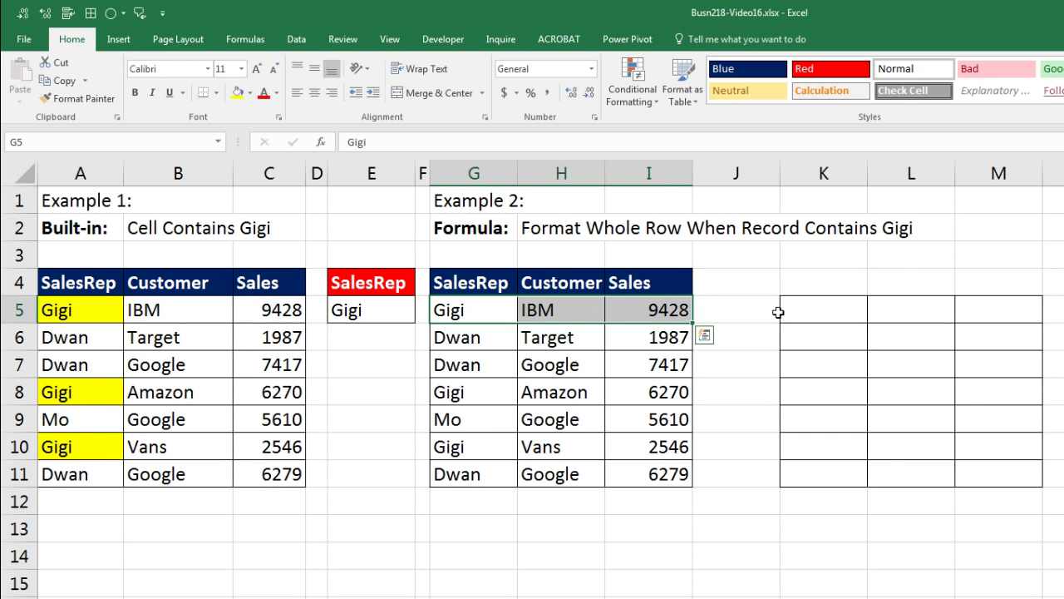
{"action": "left_click_drag", "start_coordinate": [812, 309], "coordinate": [981, 313]}
{"action": "left_click_drag", "start_coordinate": [801, 340], "coordinate": [974, 337]}
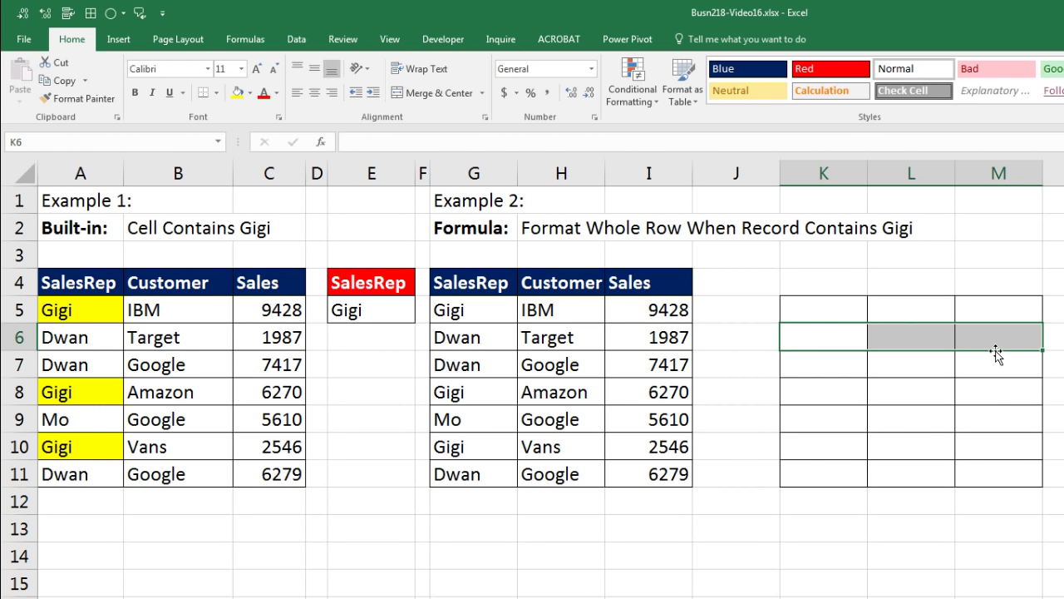
Enter the logical formula =$G5=$E$5 in K5 and copy it across and down through K5:M11
{"action": "left_click", "coordinate": [812, 309]}
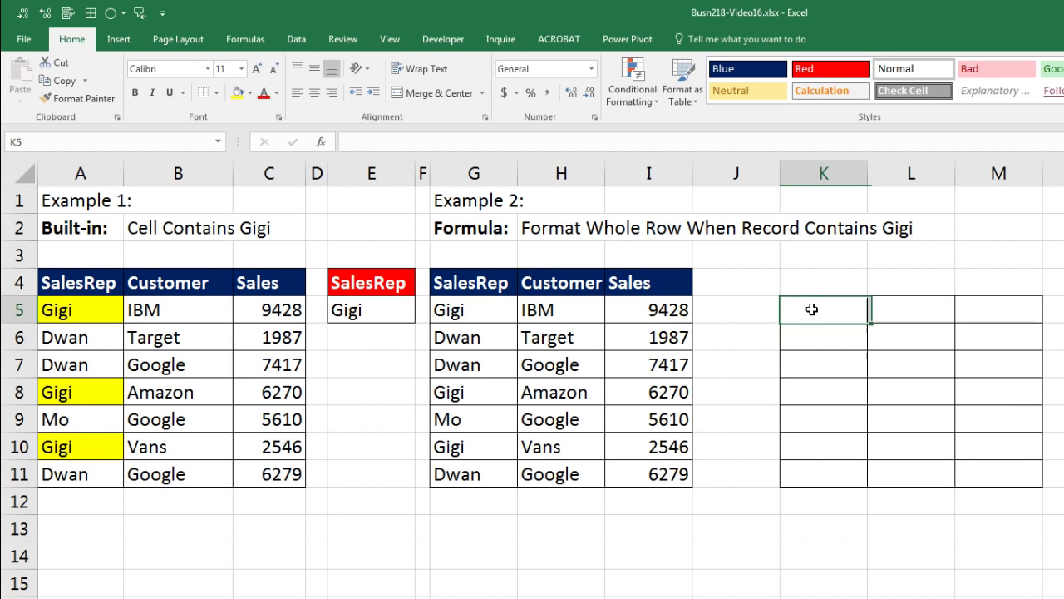
{"action": "type", "text": "="}
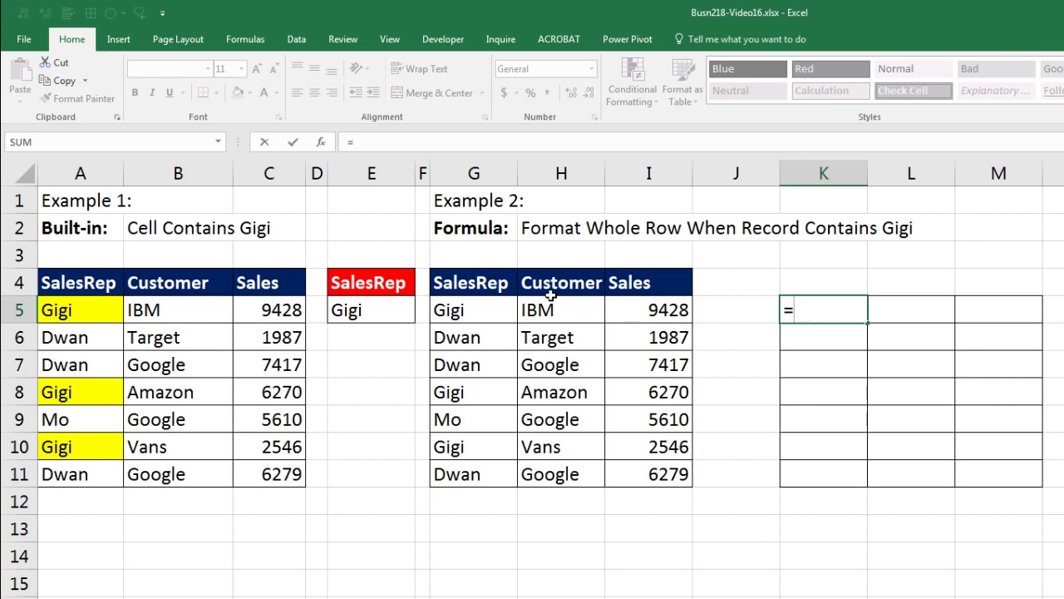
{"action": "left_click", "coordinate": [492, 309]}
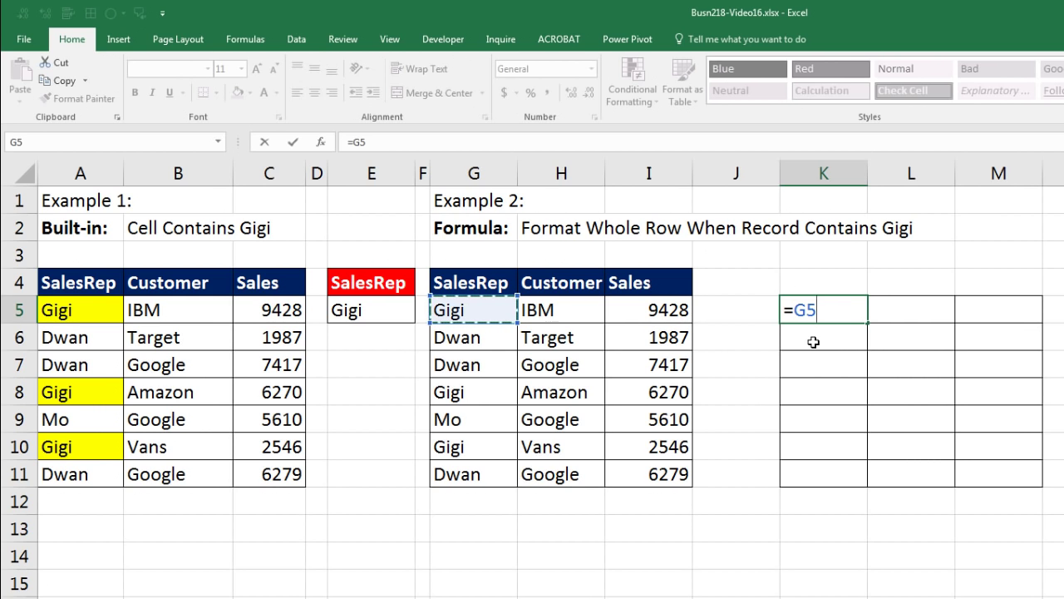
{"action": "key", "text": "F4"}
{"action": "key", "text": "F4"}
{"action": "key", "text": "F4"}
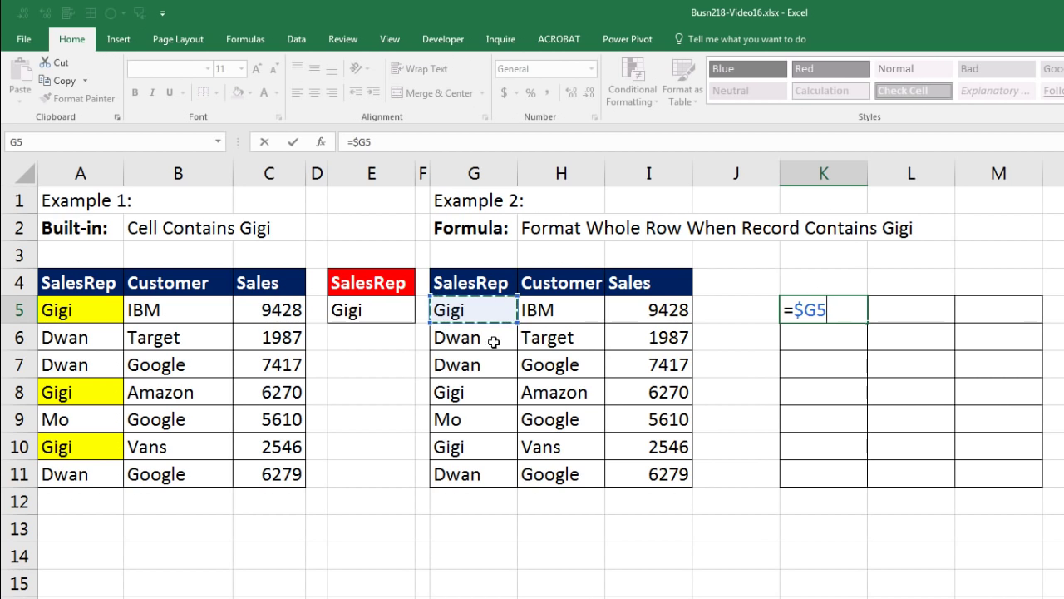
{"action": "type", "text": "="}
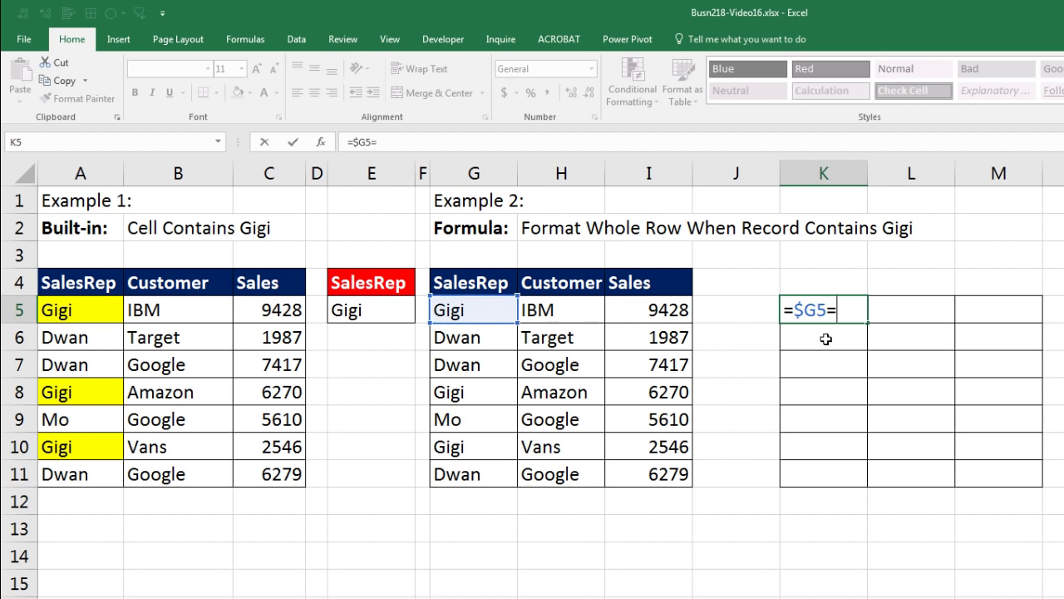
{"action": "left_click", "coordinate": [388, 307]}
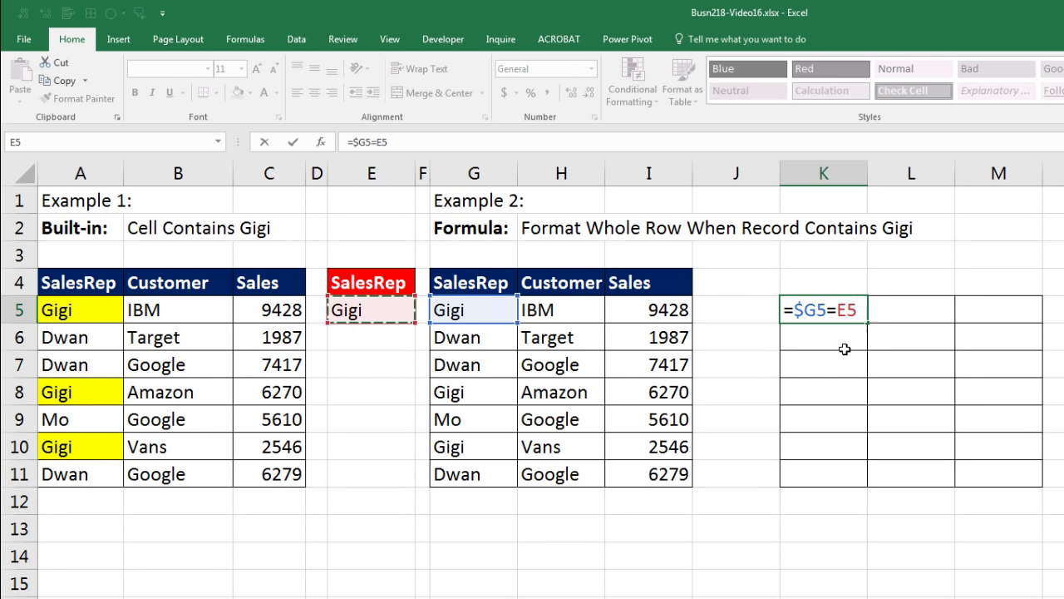
{"action": "key", "text": "F4"}
{"action": "key", "text": "ctrl+Return"}
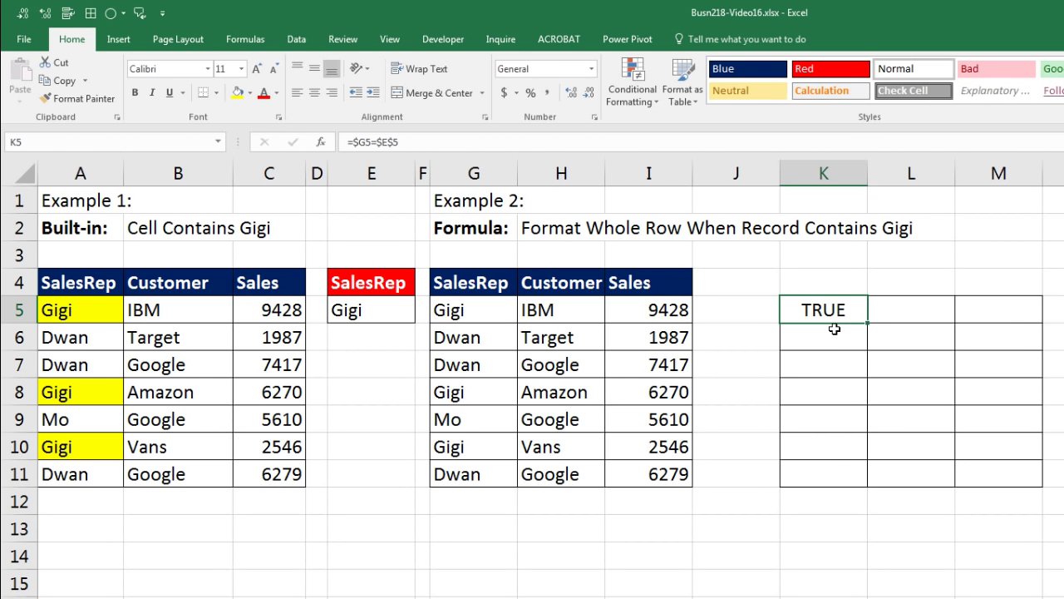
{"action": "left_click_drag", "start_coordinate": [868, 324], "coordinate": [1043, 324]}
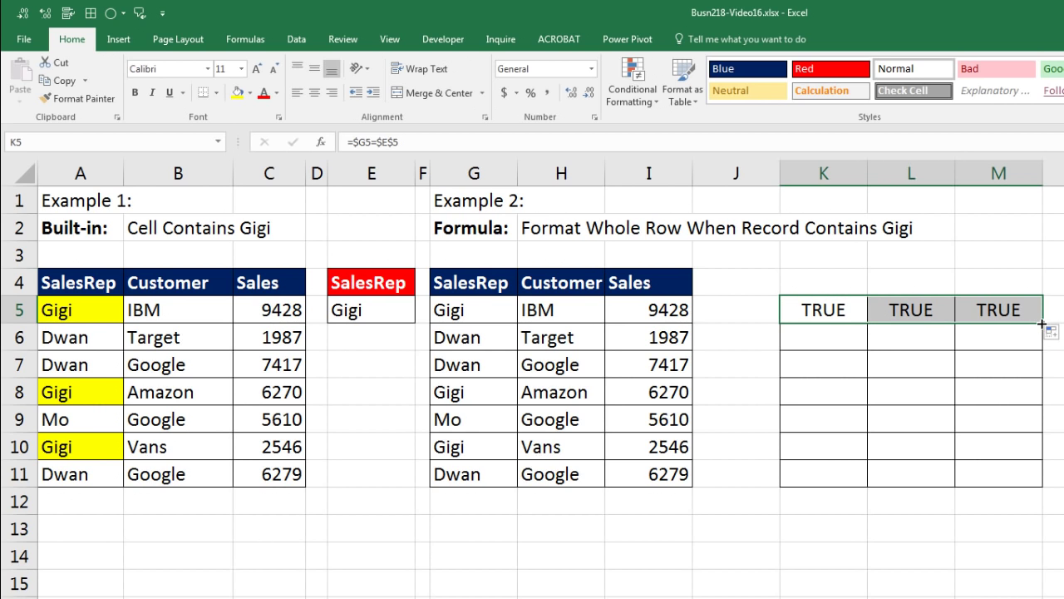
{"action": "left_click_drag", "start_coordinate": [1045, 366], "coordinate": [1044, 486]}
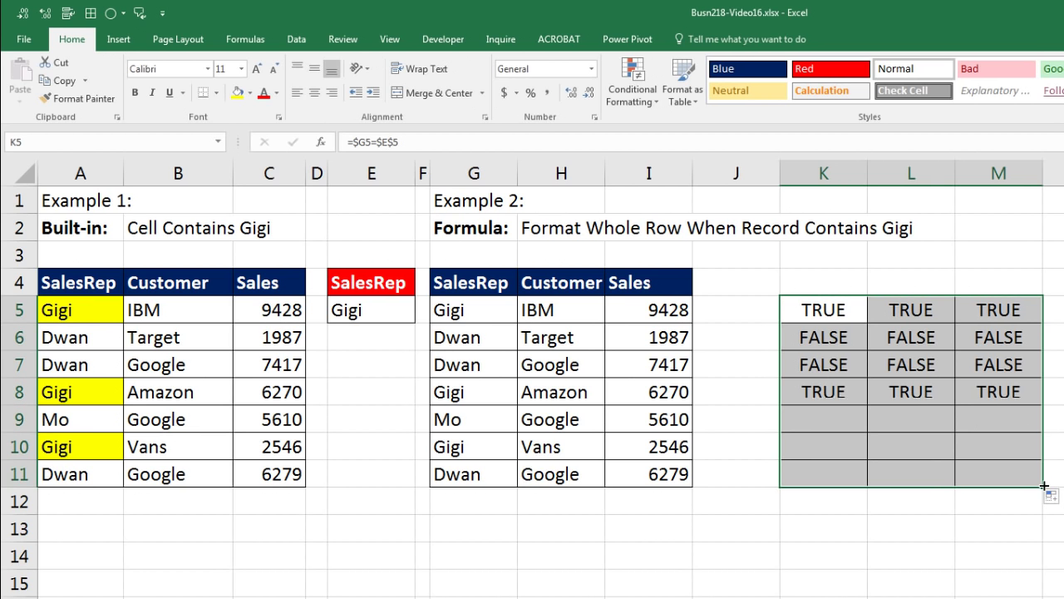
Check the logical results row by row in K6:M9 and verify the formula references in the last cell, M11
{"action": "left_click_drag", "start_coordinate": [822, 339], "coordinate": [1014, 336]}
{"action": "left_click_drag", "start_coordinate": [831, 364], "coordinate": [981, 367]}
{"action": "left_click_drag", "start_coordinate": [813, 391], "coordinate": [997, 395]}
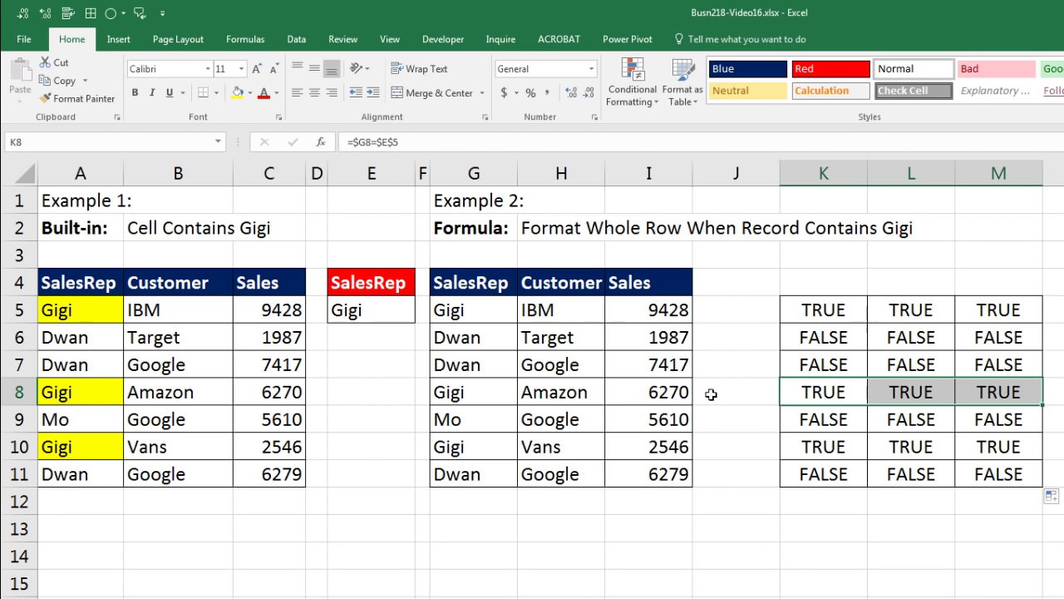
{"action": "left_click_drag", "start_coordinate": [809, 422], "coordinate": [1008, 417]}
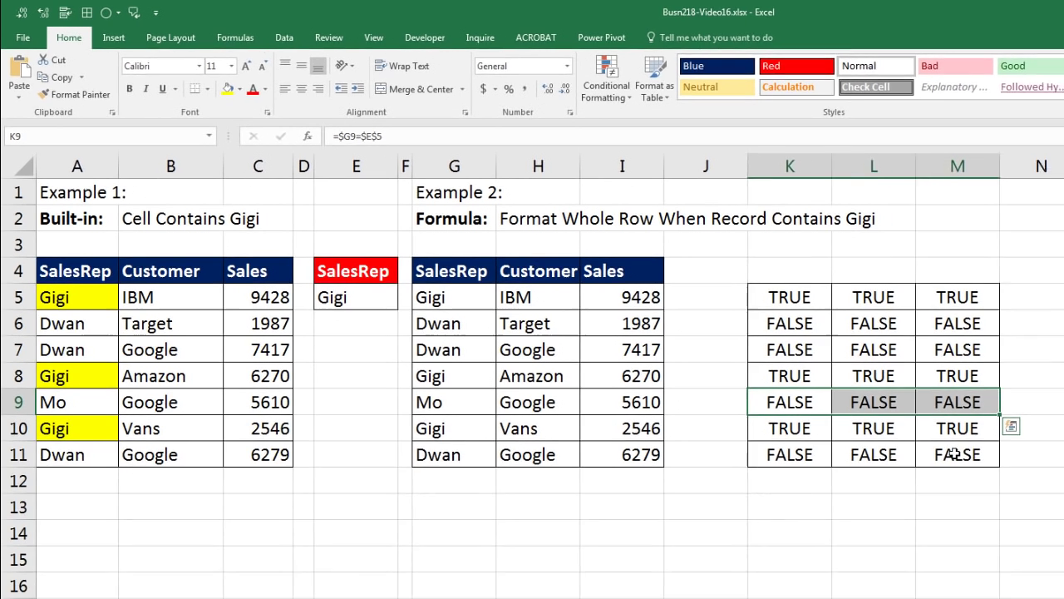
{"action": "left_click", "coordinate": [997, 474]}
{"action": "key", "text": "F2"}
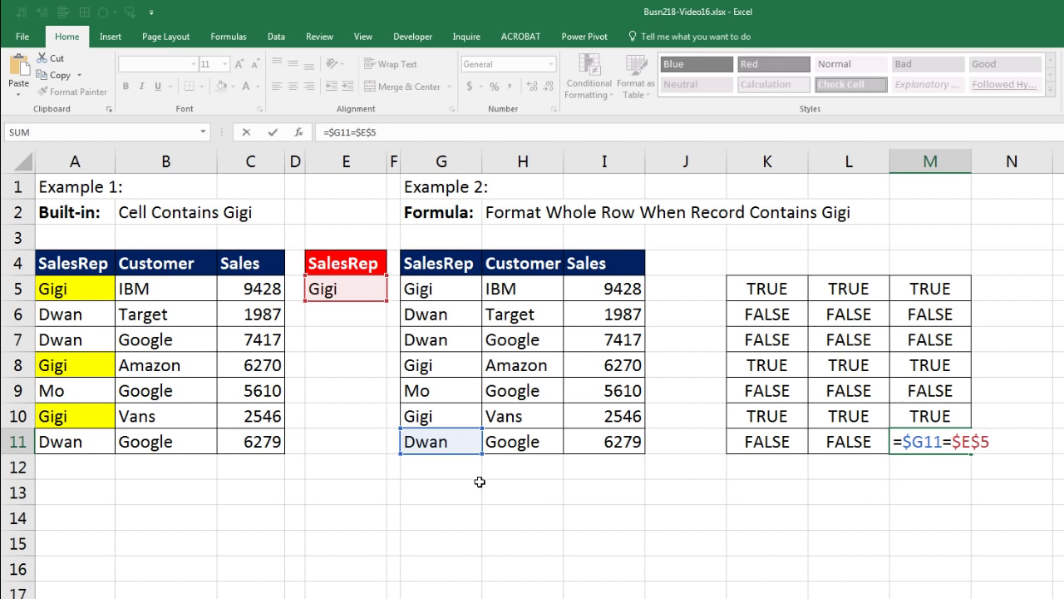
Inspect the cell references of the row 9 formulas in K9, L9 and M9 one after another
{"action": "left_click", "coordinate": [783, 390]}
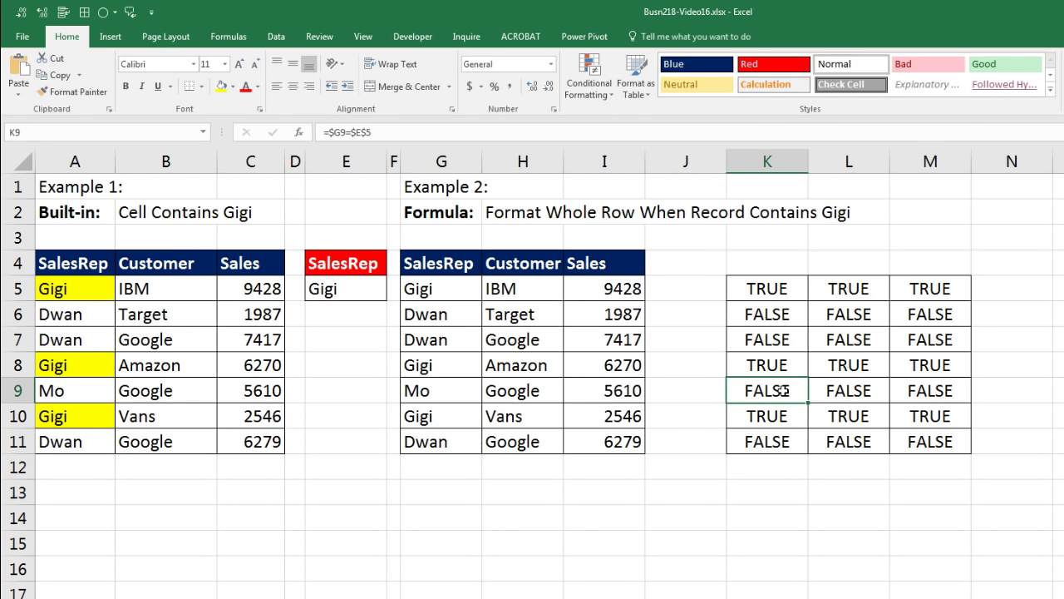
{"action": "key", "text": "F2"}
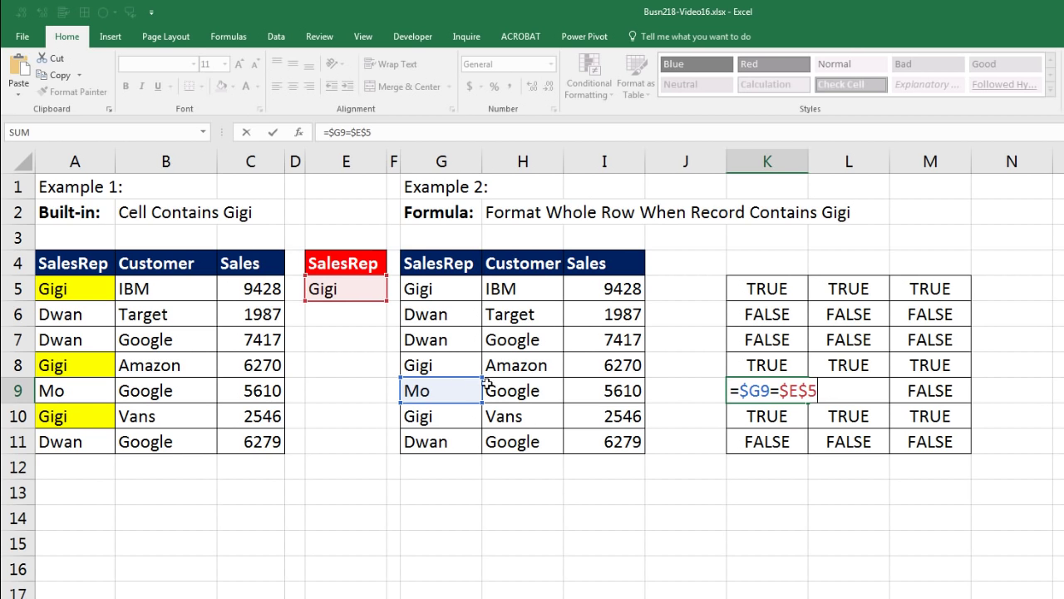
{"action": "left_click", "coordinate": [850, 396]}
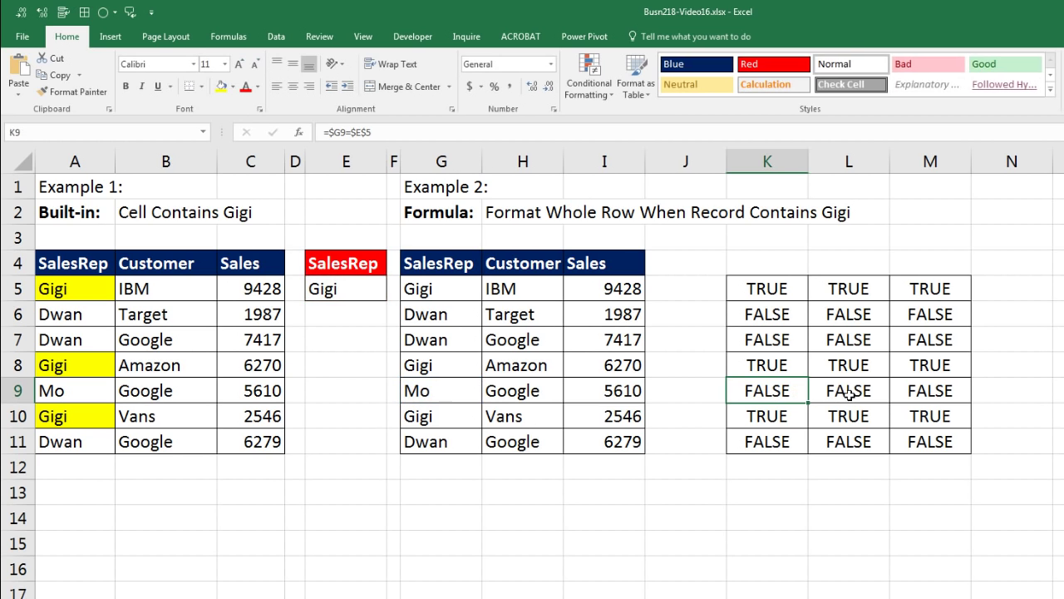
{"action": "key", "text": "F2"}
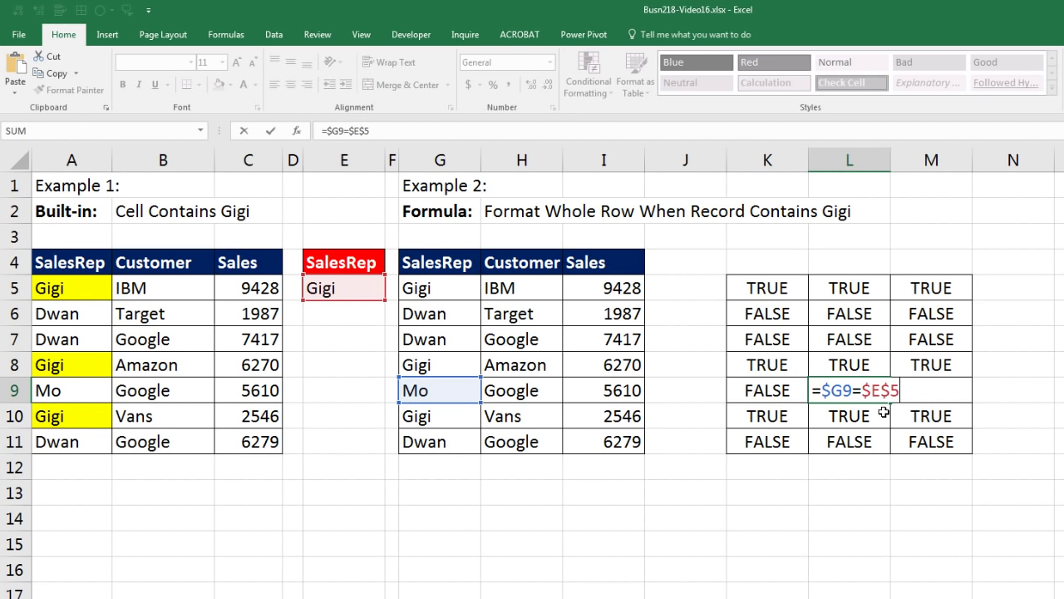
{"action": "key", "text": "ctrl+Return"}
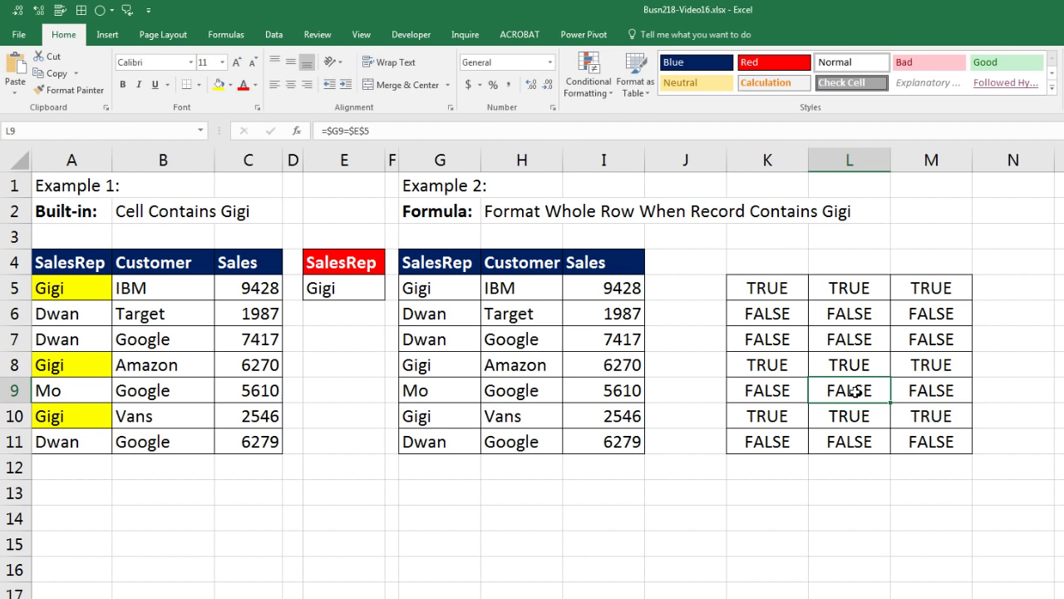
{"action": "double_click", "coordinate": [855, 392]}
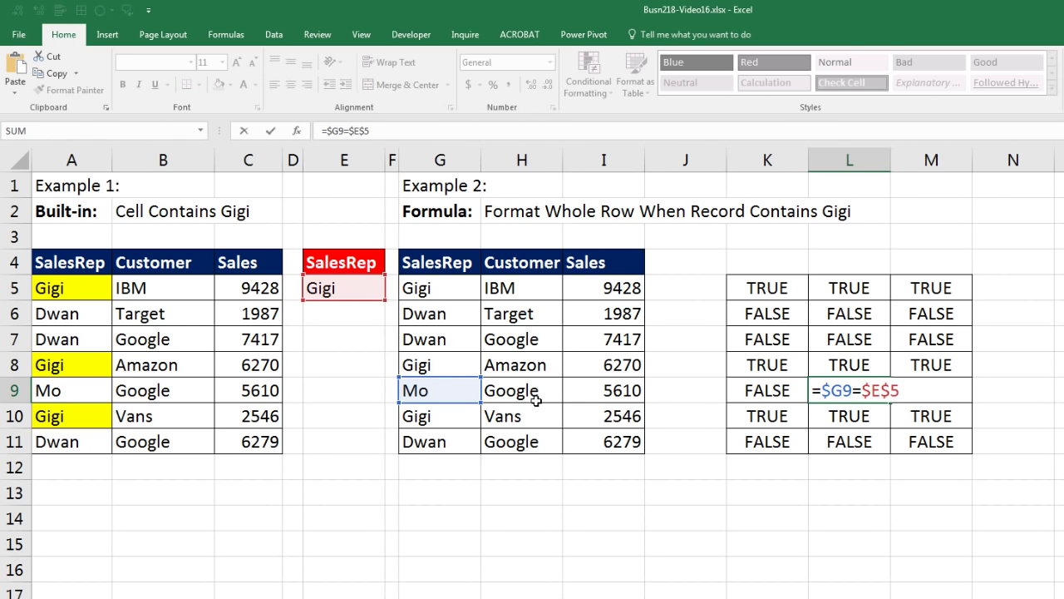
{"action": "left_click", "coordinate": [914, 392]}
{"action": "key", "text": "F2"}
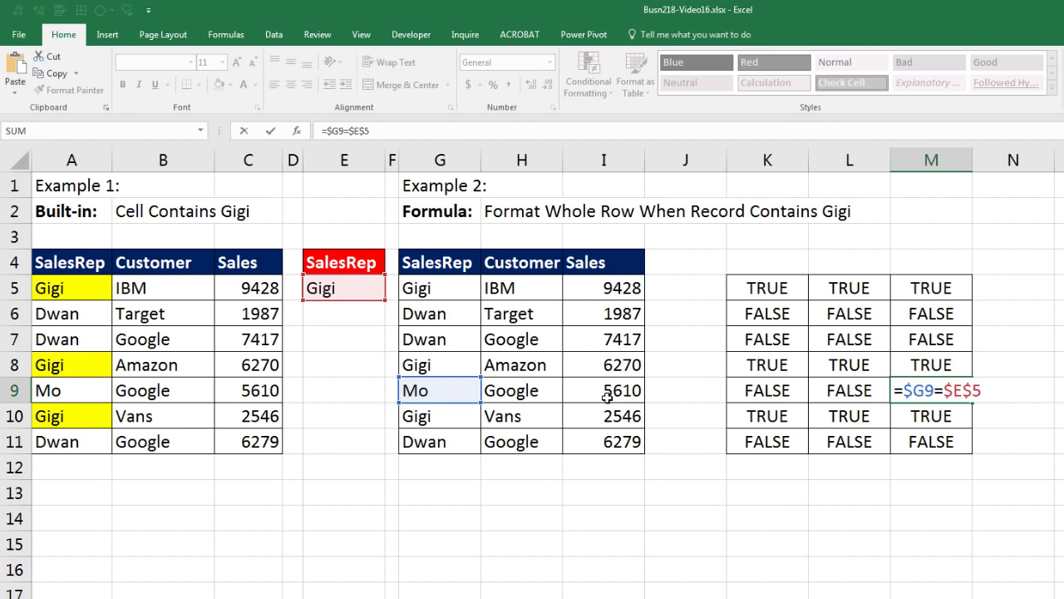
{"action": "key", "text": "ctrl+Return"}
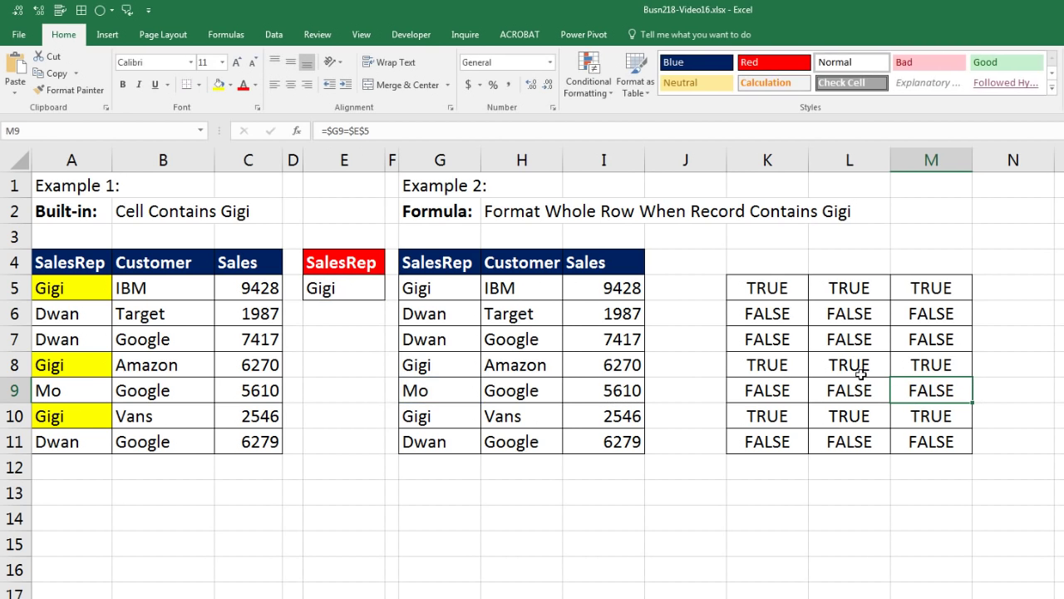
{"action": "mouse_move", "coordinate": [445, 296]}
{"action": "left_mouse_down"}
{"action": "mouse_move", "coordinate": [602, 313]}
{"action": "mouse_move", "coordinate": [615, 446]}
{"action": "left_mouse_up"}
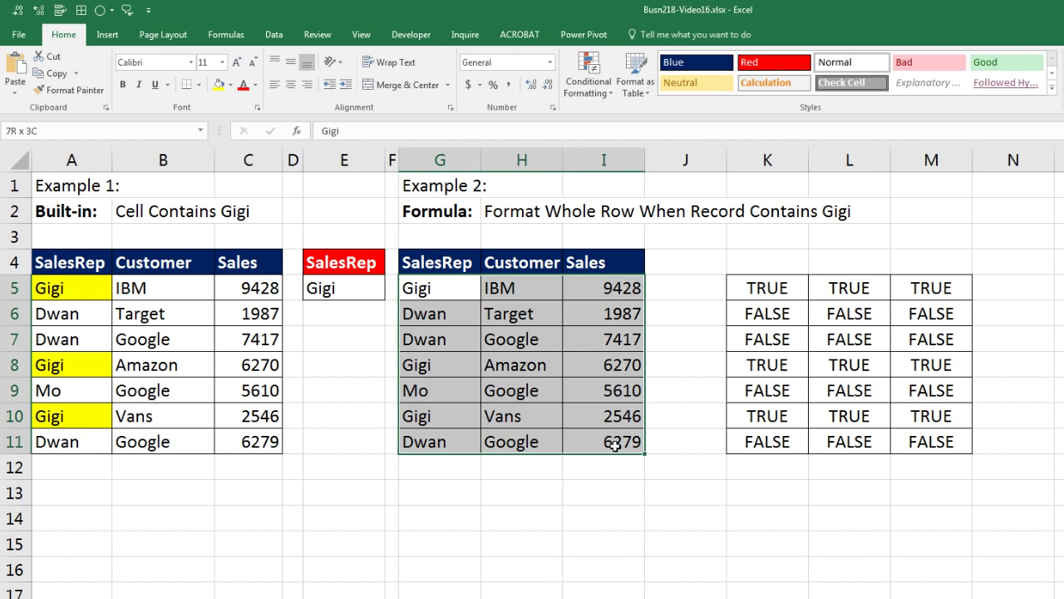
{"action": "left_click", "coordinate": [589, 77]}
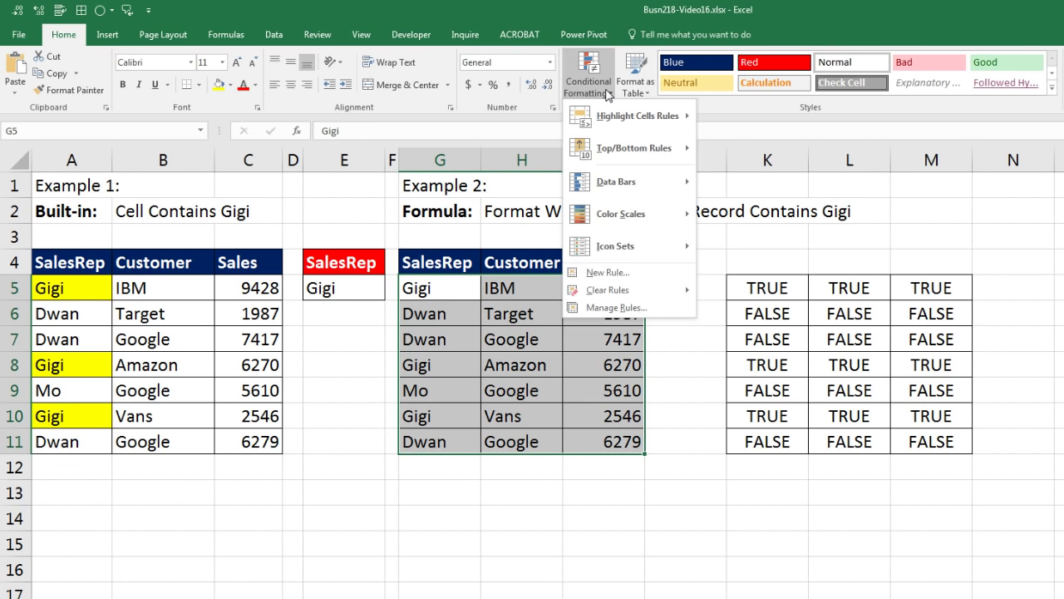
{"action": "left_click", "coordinate": [639, 274]}
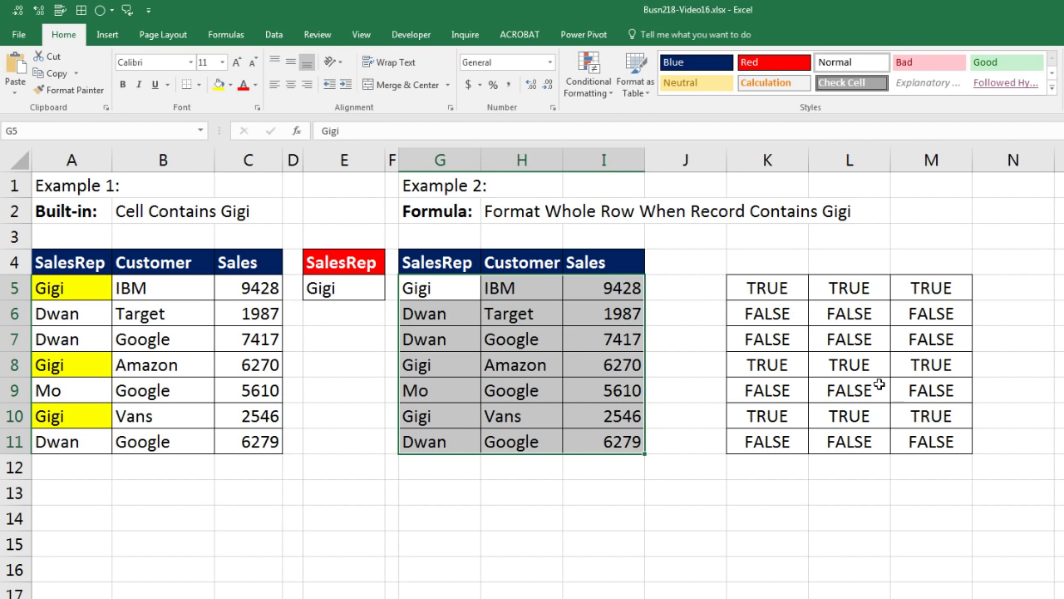
Copy the text of the logical formula =$G5=$E$5 from K5 for use in a conditional formatting rule
{"action": "left_click", "coordinate": [776, 289]}
{"action": "key", "text": "F2"}
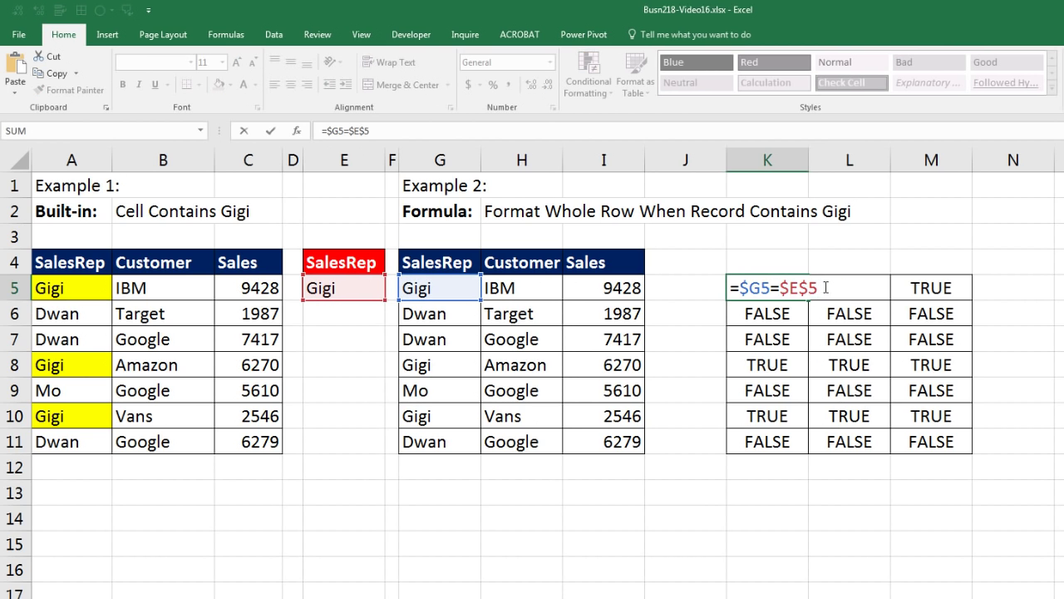
{"action": "left_click_drag", "start_coordinate": [825, 289], "coordinate": [726, 288]}
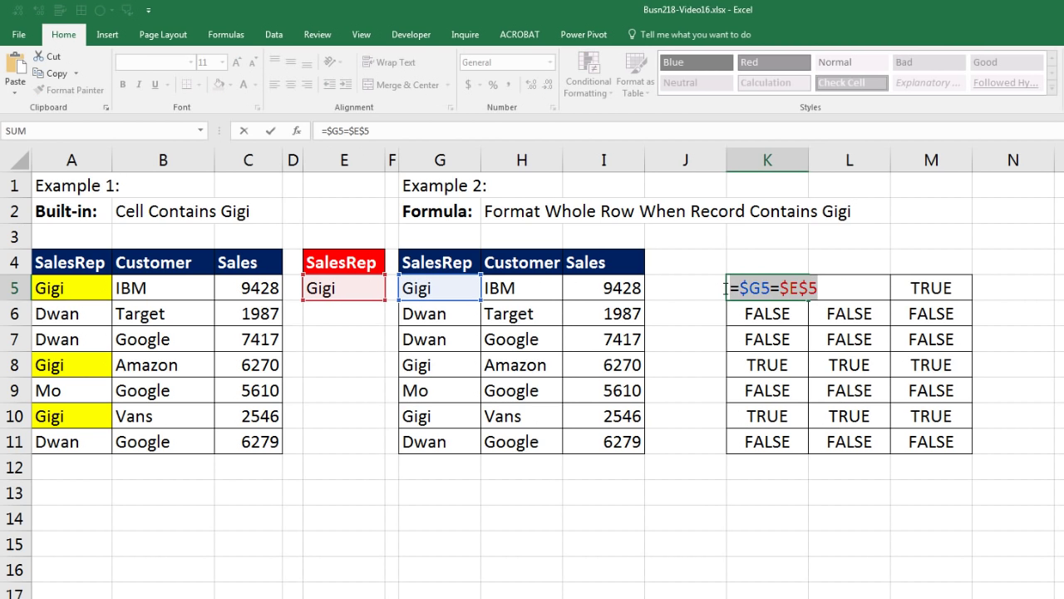
{"action": "key", "text": "ctrl+c"}
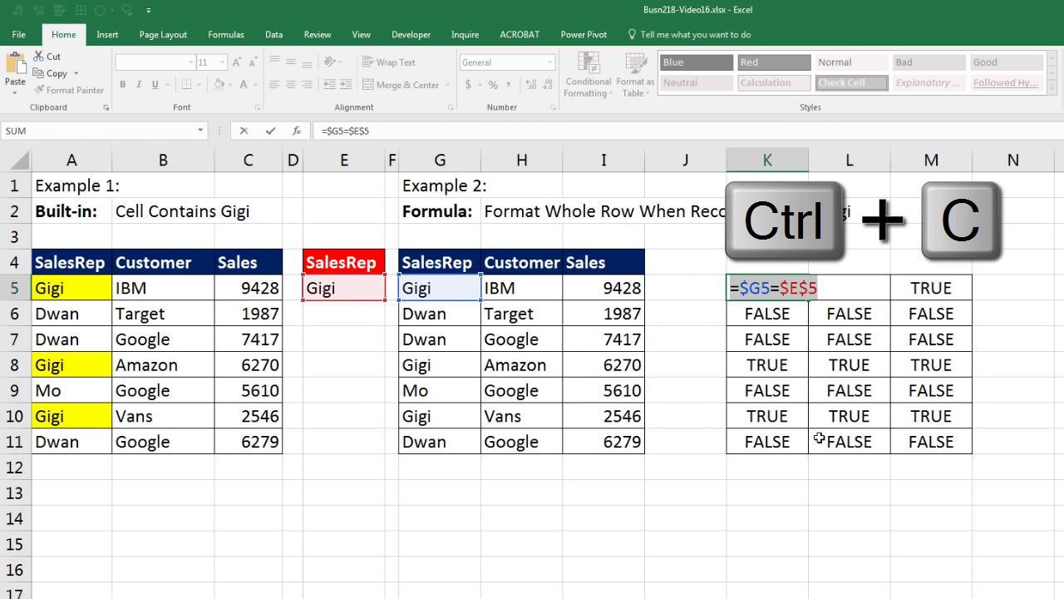
Start a formula-based conditional formatting rule for G5:I11 and paste =$G5=$E$5 as its condition
{"action": "key", "text": "Escape"}
{"action": "left_click_drag", "start_coordinate": [418, 289], "coordinate": [596, 435]}
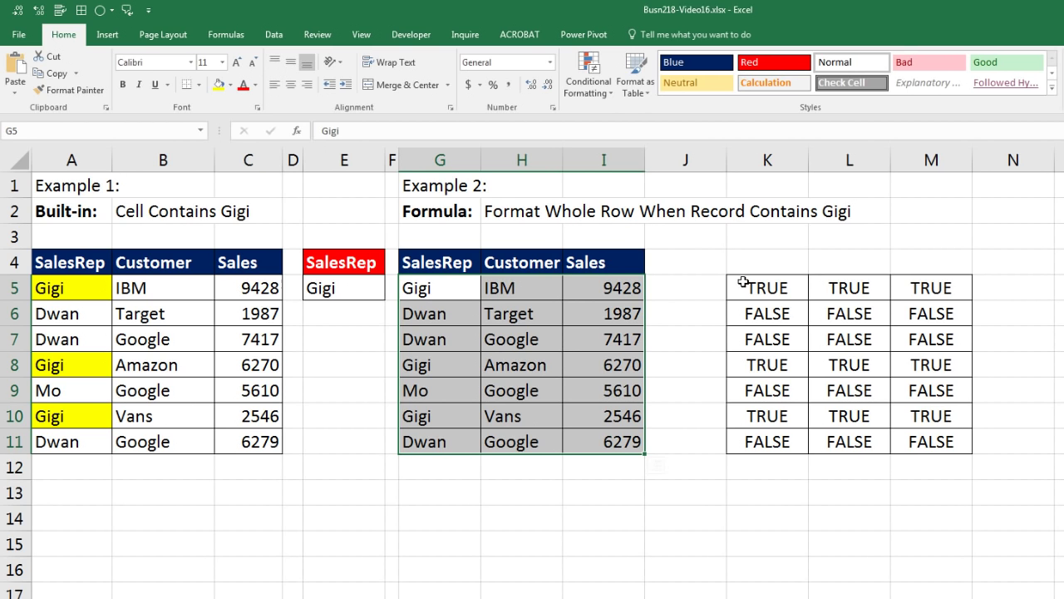
{"action": "left_click_drag", "start_coordinate": [622, 441], "coordinate": [449, 301]}
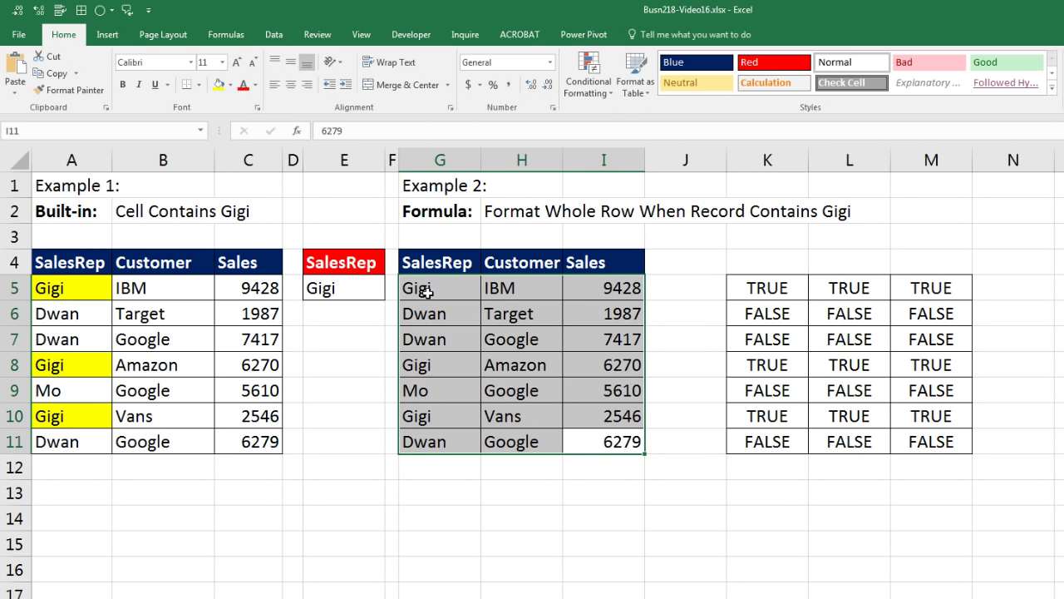
{"action": "left_click_drag", "start_coordinate": [426, 293], "coordinate": [636, 443]}
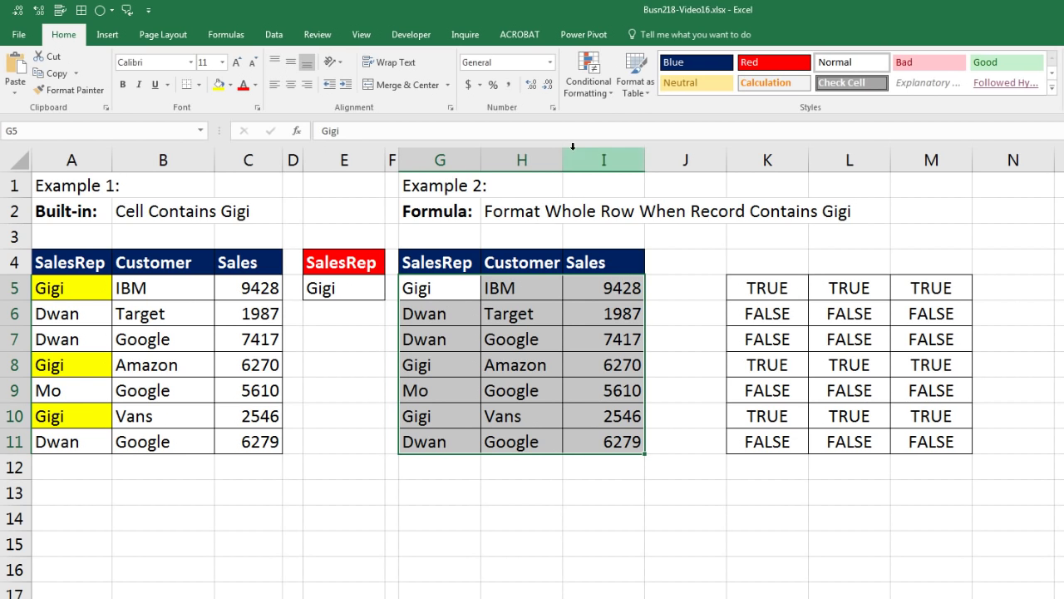
{"action": "left_click", "coordinate": [592, 88]}
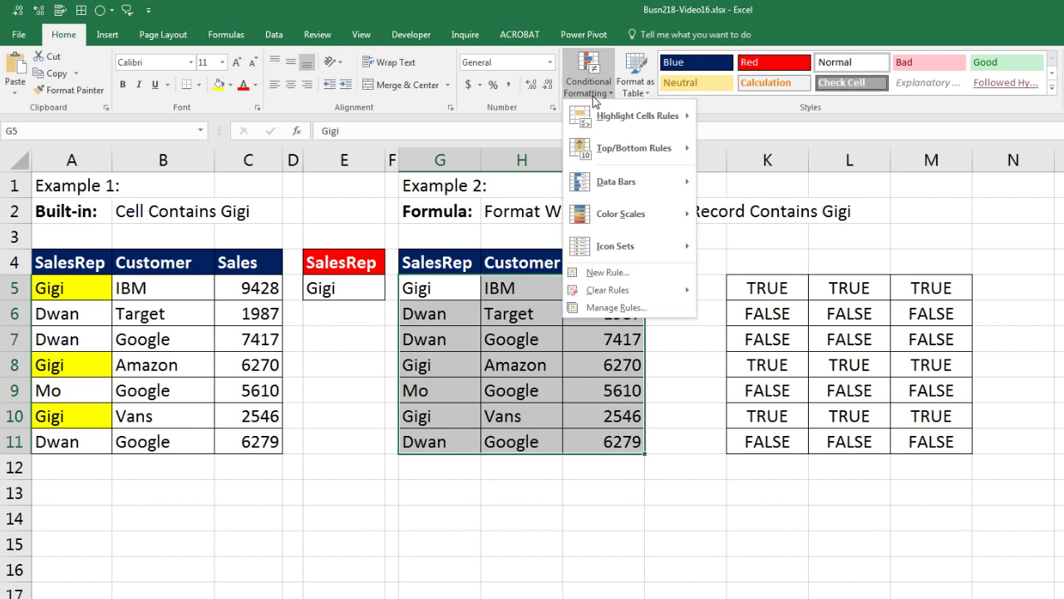
{"action": "left_click", "coordinate": [635, 274]}
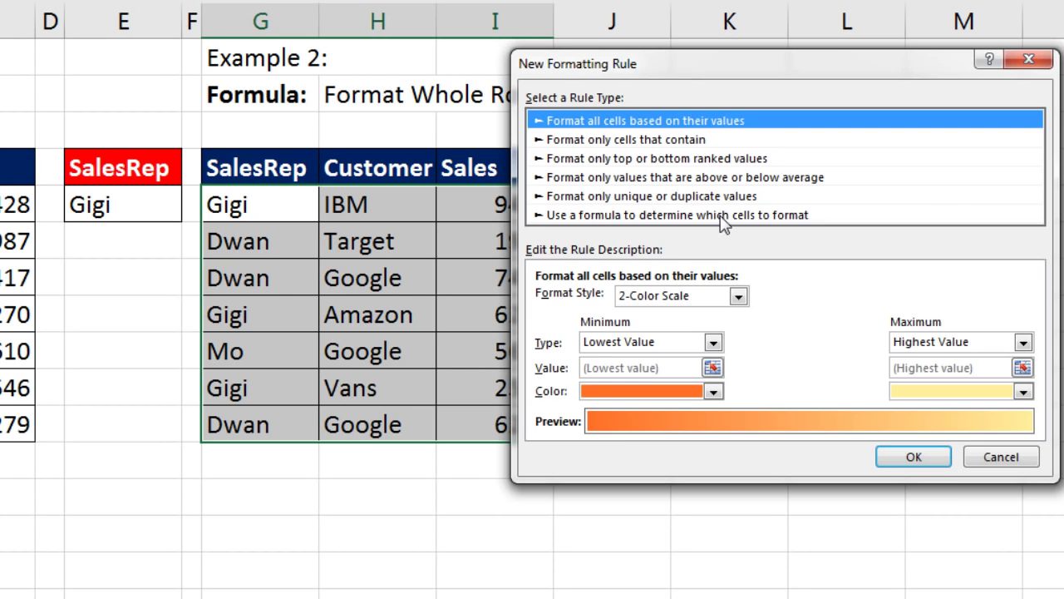
{"action": "left_click", "coordinate": [721, 216]}
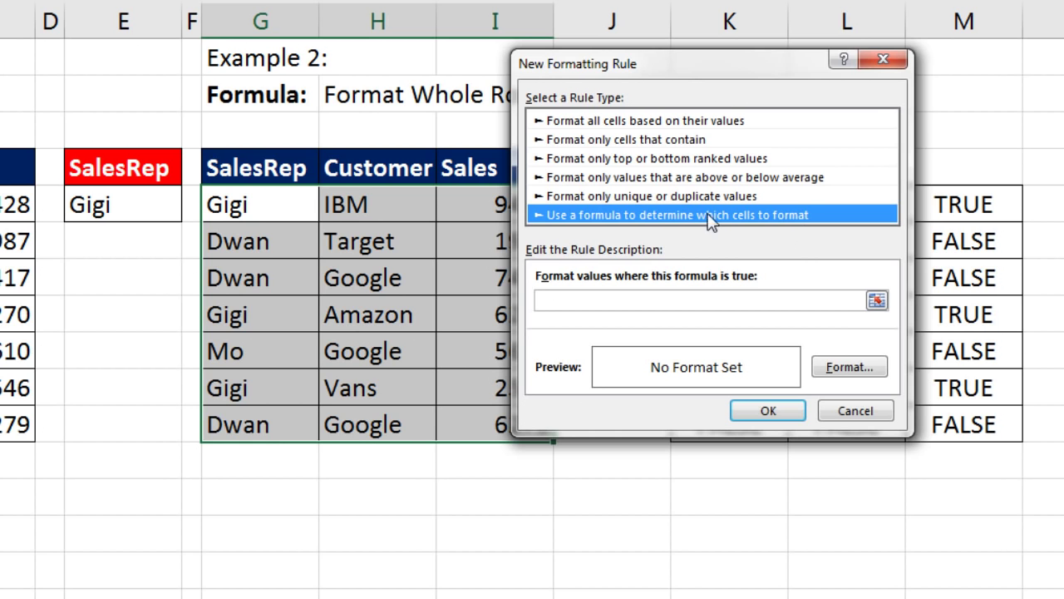
{"action": "left_click", "coordinate": [565, 305]}
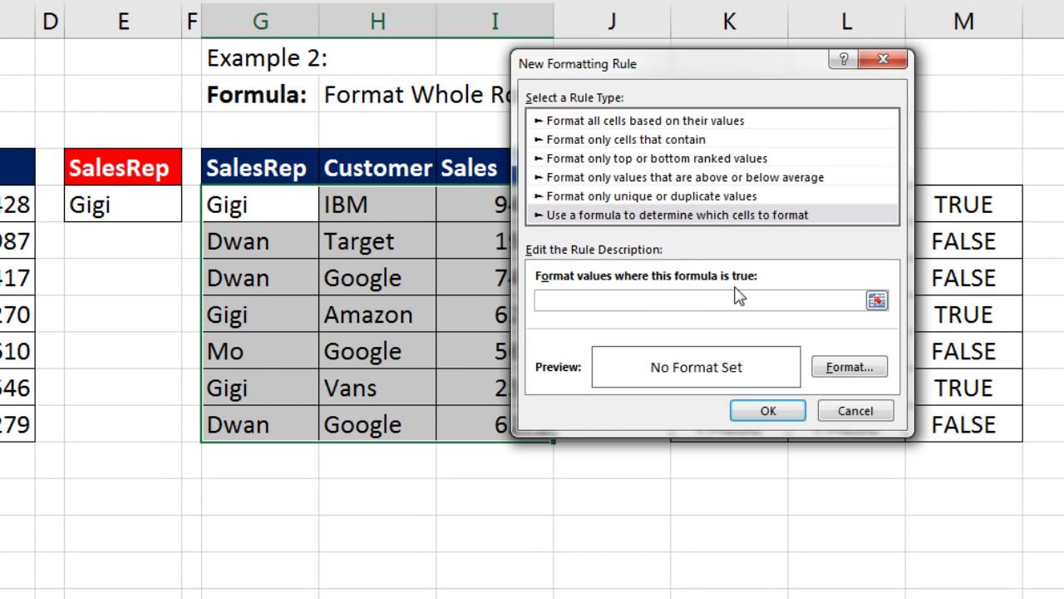
{"action": "key", "text": "ctrl+v"}
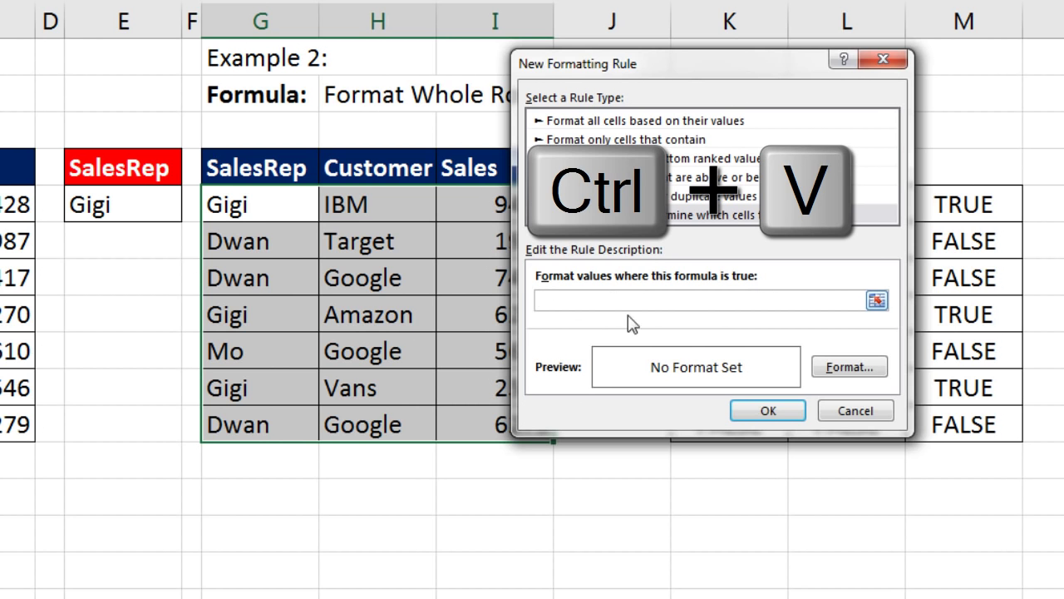
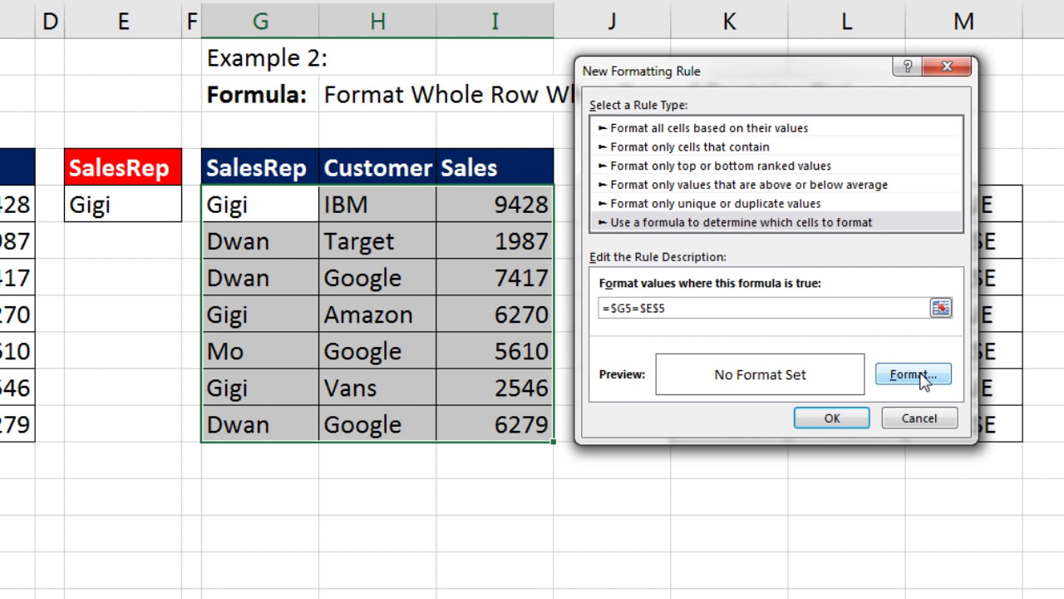
Give the formula-based rule a yellow fill and apply it to the records in G5:I11
{"action": "left_click", "coordinate": [913, 374]}
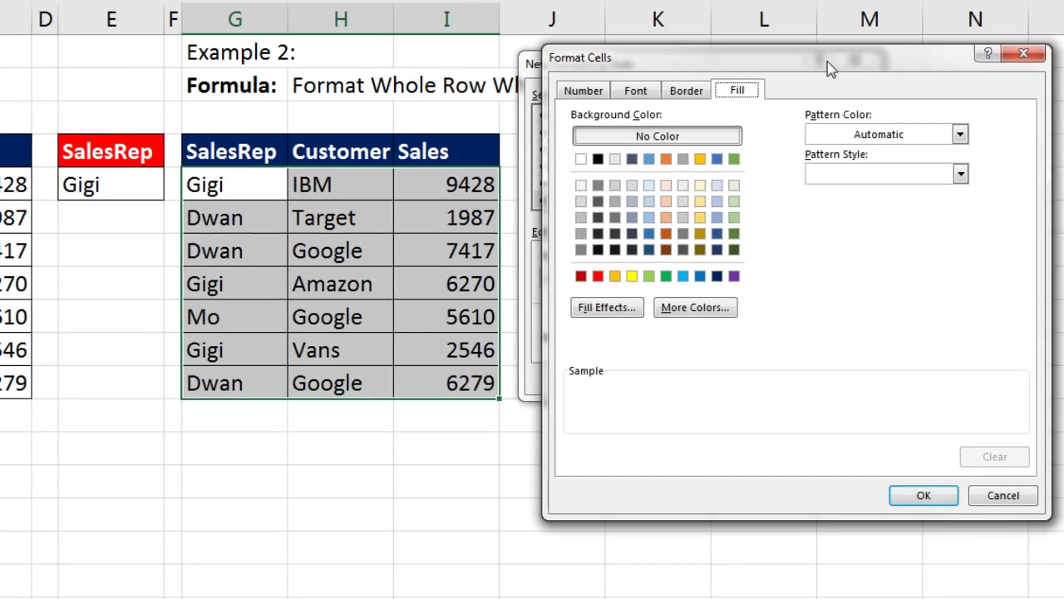
{"action": "left_click", "coordinate": [564, 67]}
{"action": "left_click", "coordinate": [619, 67]}
{"action": "left_click", "coordinate": [683, 92]}
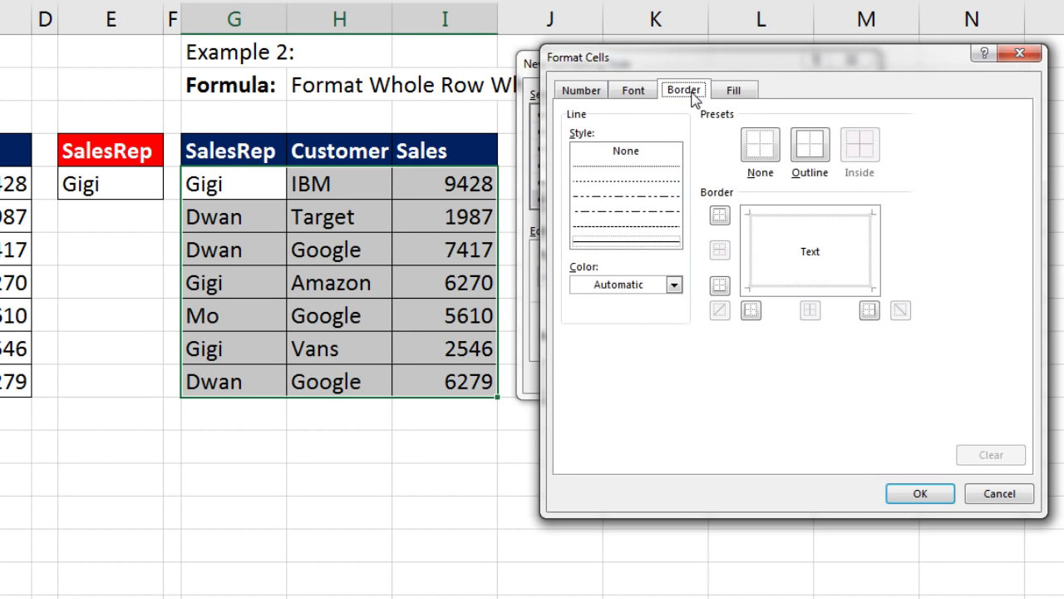
{"action": "left_click", "coordinate": [732, 91]}
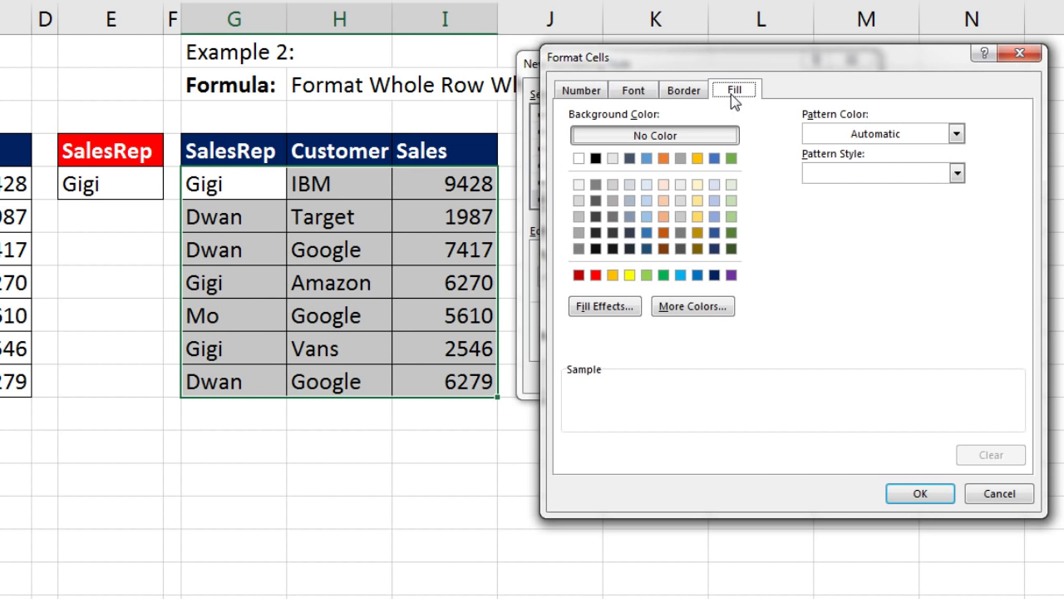
{"action": "left_click", "coordinate": [629, 274]}
{"action": "left_click", "coordinate": [914, 493]}
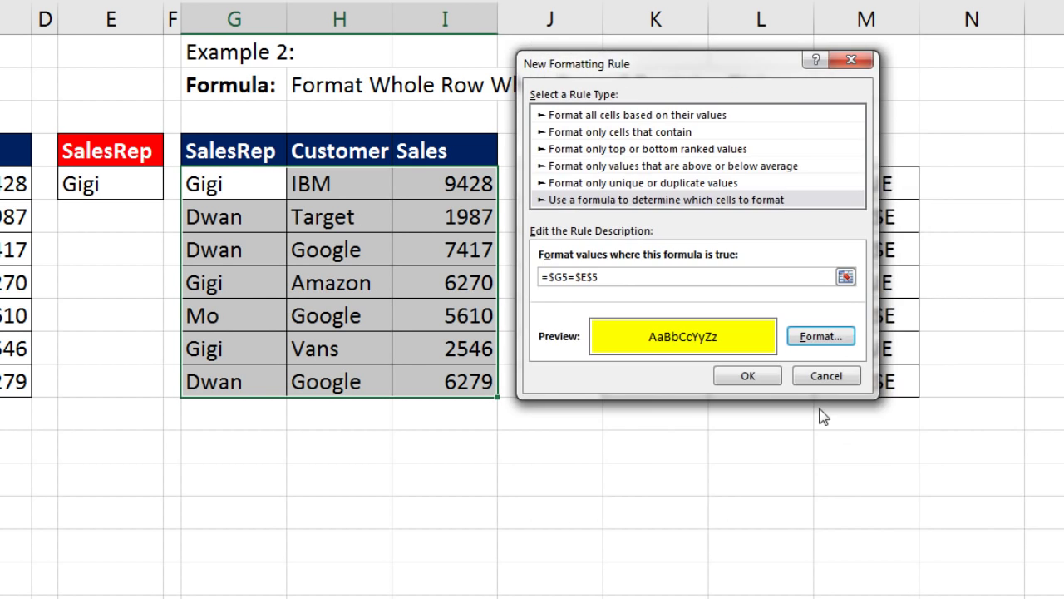
{"action": "left_click", "coordinate": [748, 378]}
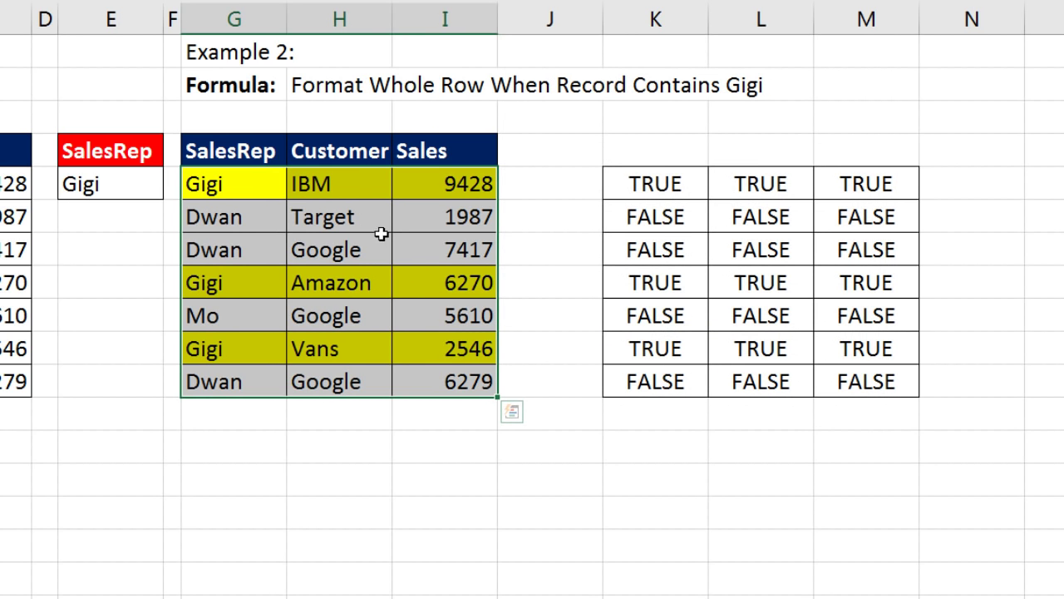
Switch the SalesRep criterion in E5 to the second name offered and check the record in G6:I6
{"action": "left_click", "coordinate": [141, 176]}
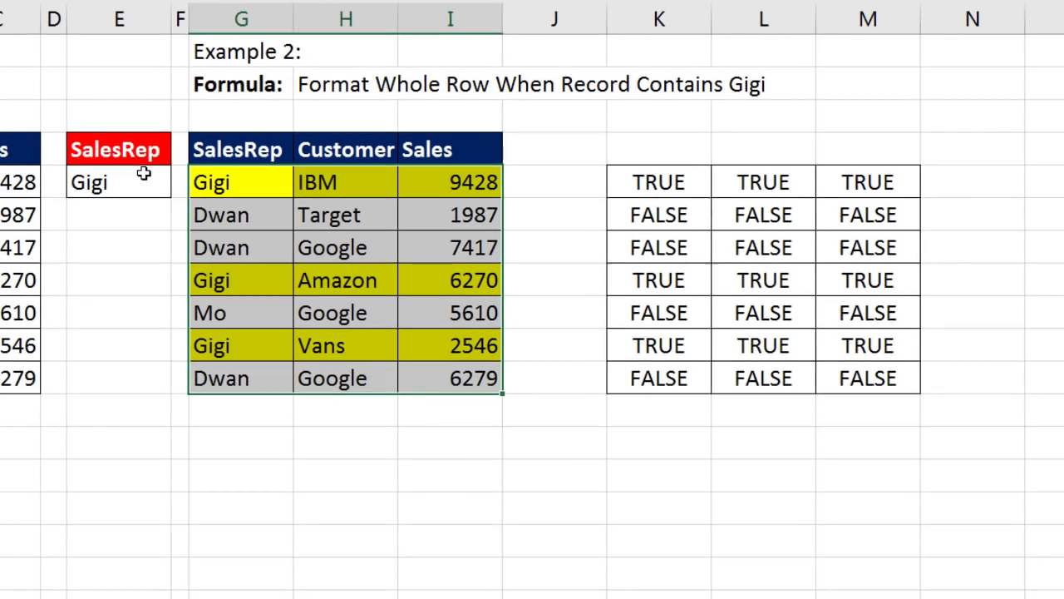
{"action": "left_click", "coordinate": [218, 180]}
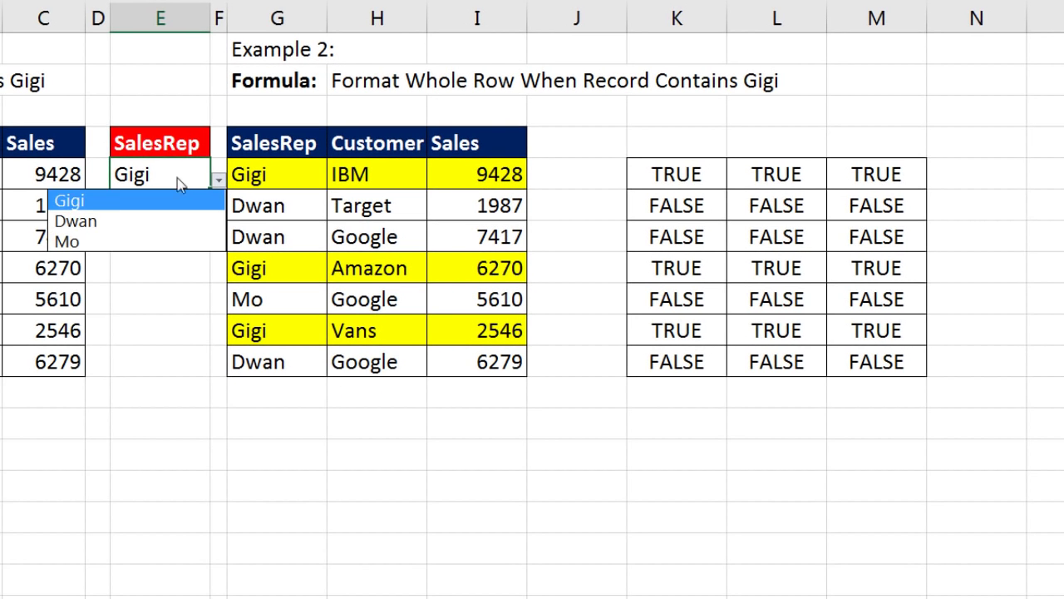
{"action": "left_click", "coordinate": [94, 222]}
{"action": "left_click", "coordinate": [320, 206]}
{"action": "left_click_drag", "start_coordinate": [321, 205], "coordinate": [459, 203]}
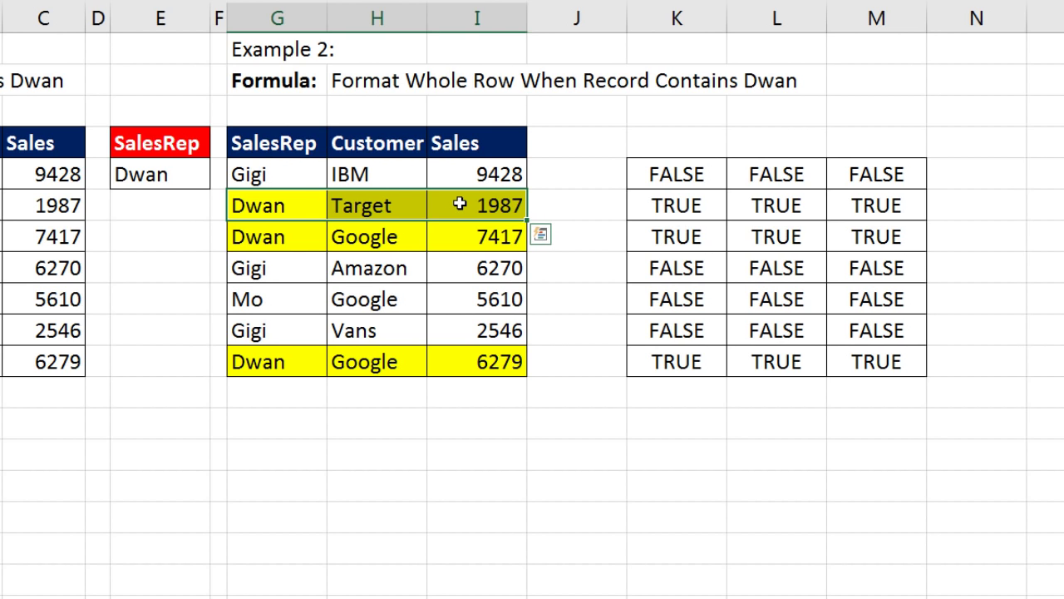
Clear all contents and formatting from K5:M11 and undo it, rechecking the formula in K5
{"action": "left_click_drag", "start_coordinate": [655, 175], "coordinate": [860, 357]}
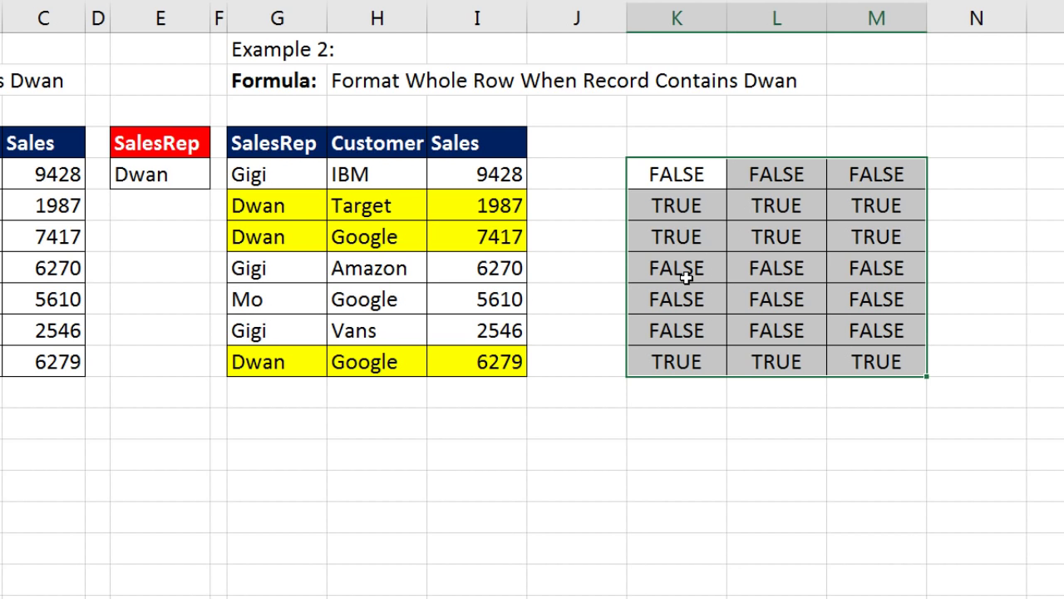
{"action": "key", "text": "alt+e"}
{"action": "key", "text": "a"}
{"action": "key", "text": "a"}
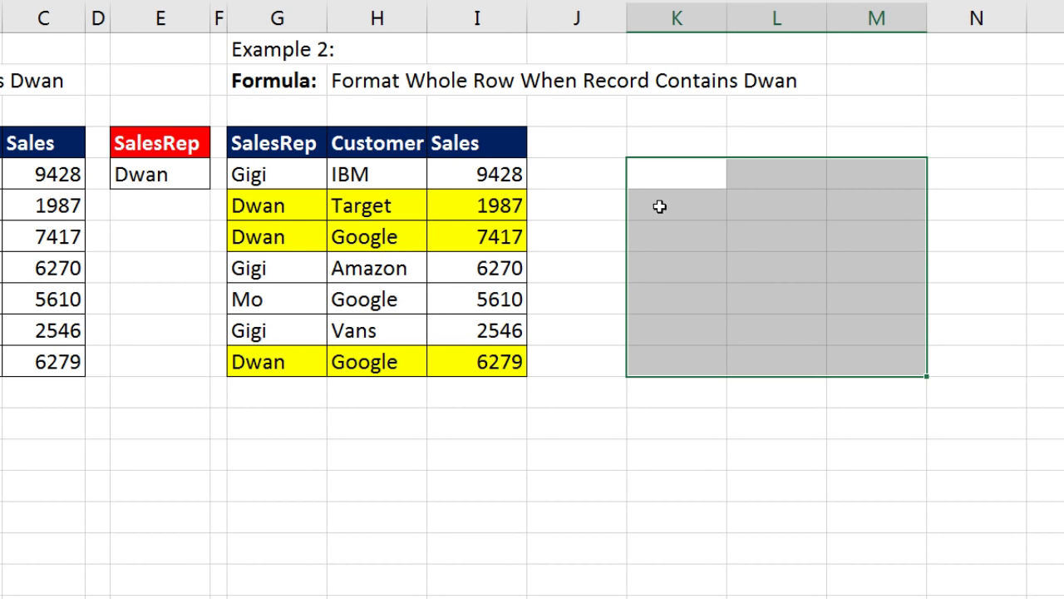
{"action": "key", "text": "ctrl+z"}
{"action": "key", "text": "ctrl+z"}
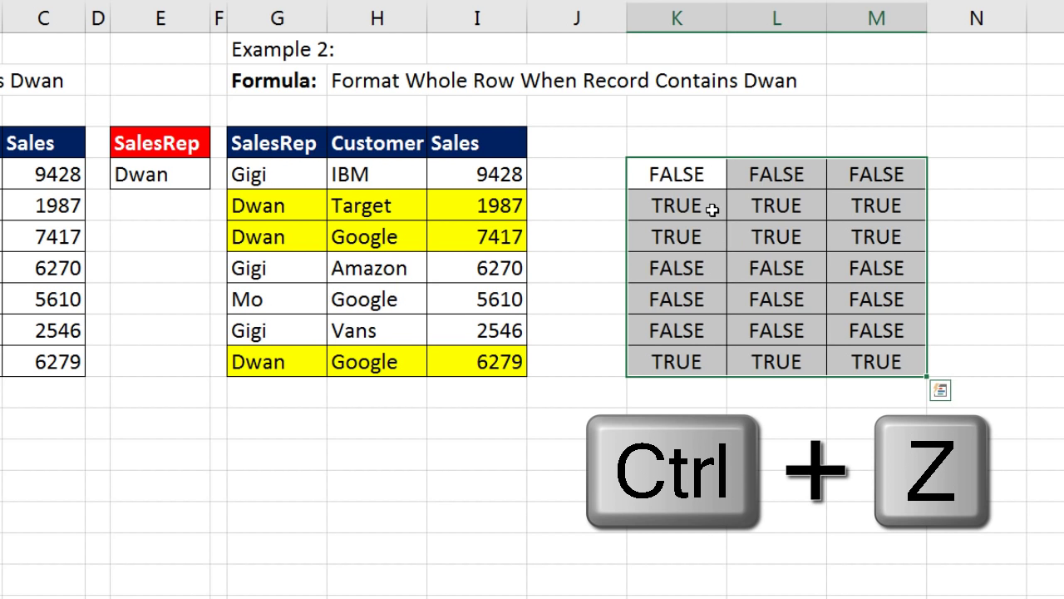
{"action": "double_click", "coordinate": [688, 175]}
{"action": "key", "text": "Escape"}
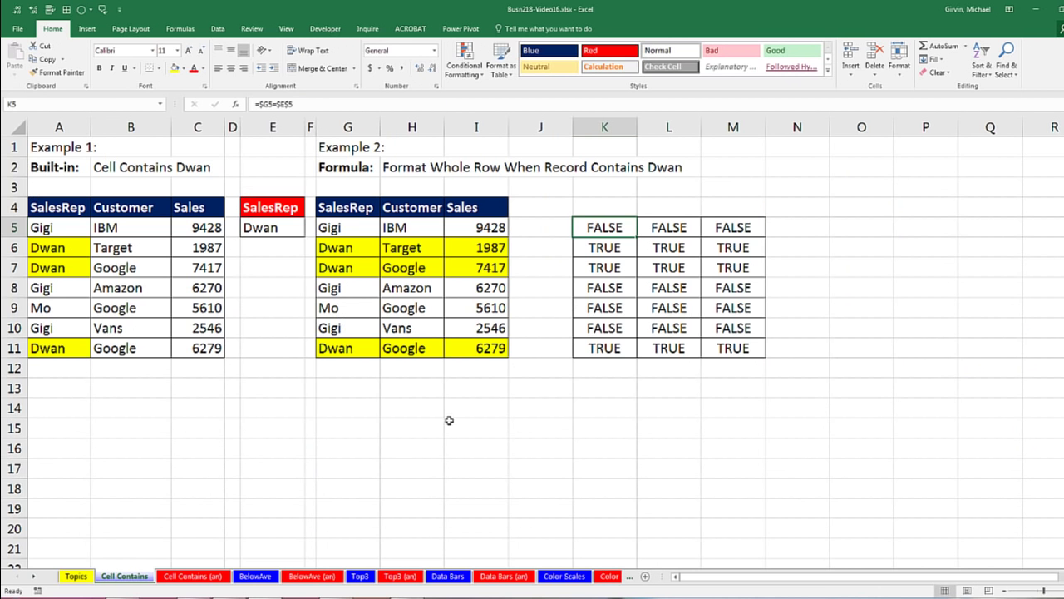
On the BelowAve sheet, start a built-in Below Average conditional formatting rule for the Sales values in C5:C11
{"action": "left_click", "coordinate": [263, 580]}
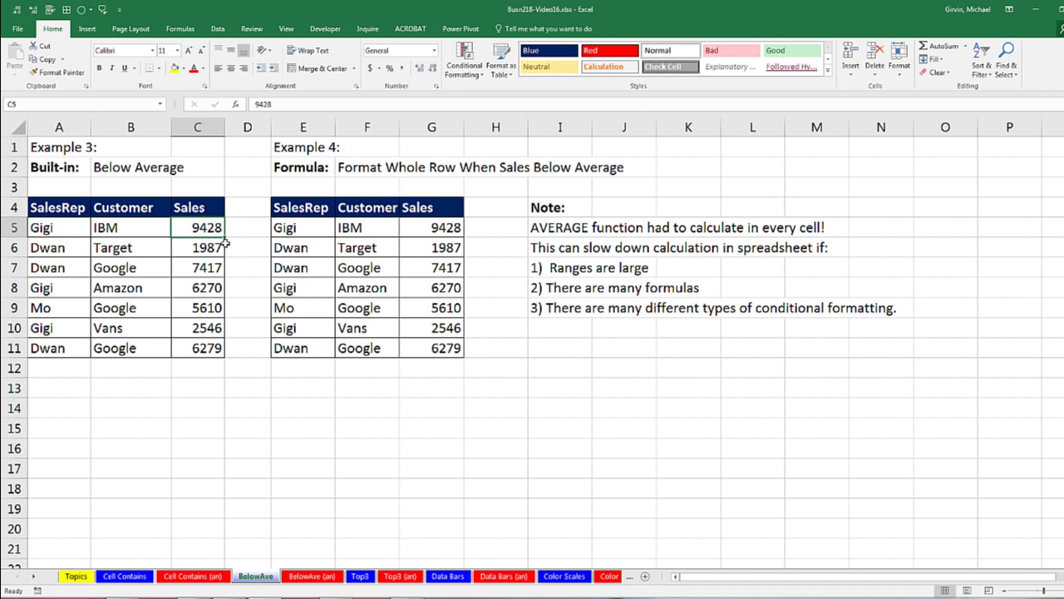
{"action": "left_click_drag", "start_coordinate": [193, 227], "coordinate": [197, 345]}
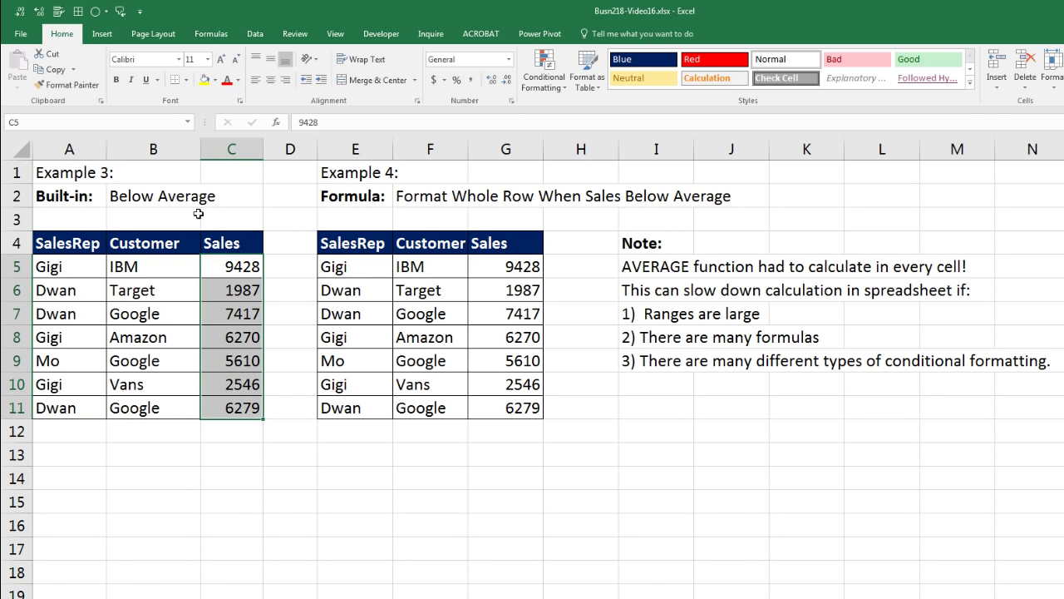
{"action": "left_click", "coordinate": [545, 79]}
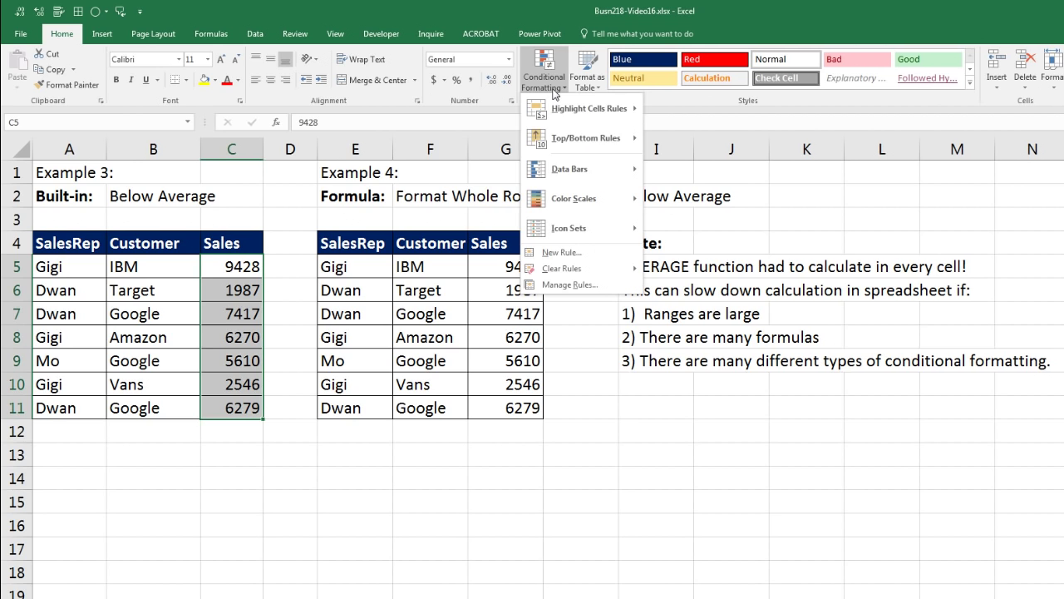
{"action": "mouse_move", "coordinate": [582, 138]}
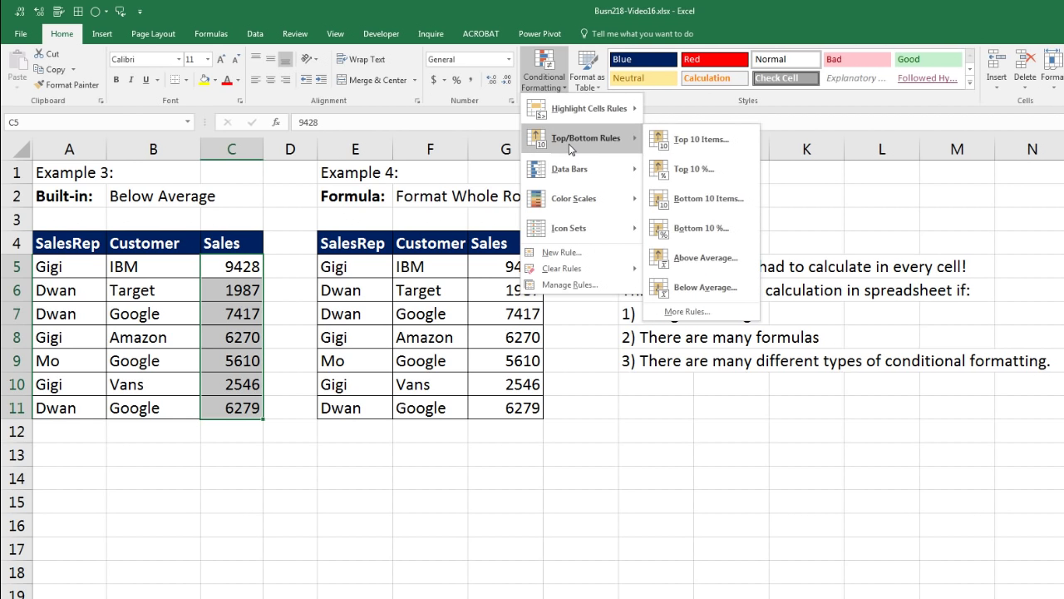
{"action": "left_click", "coordinate": [720, 293]}
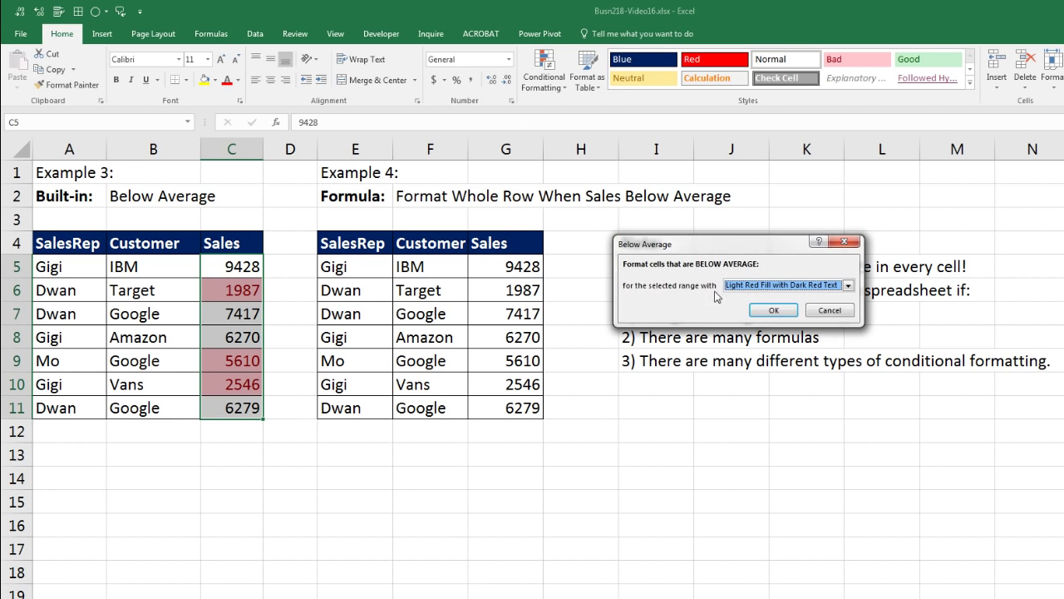
{"action": "left_click_drag", "start_coordinate": [730, 247], "coordinate": [431, 229]}
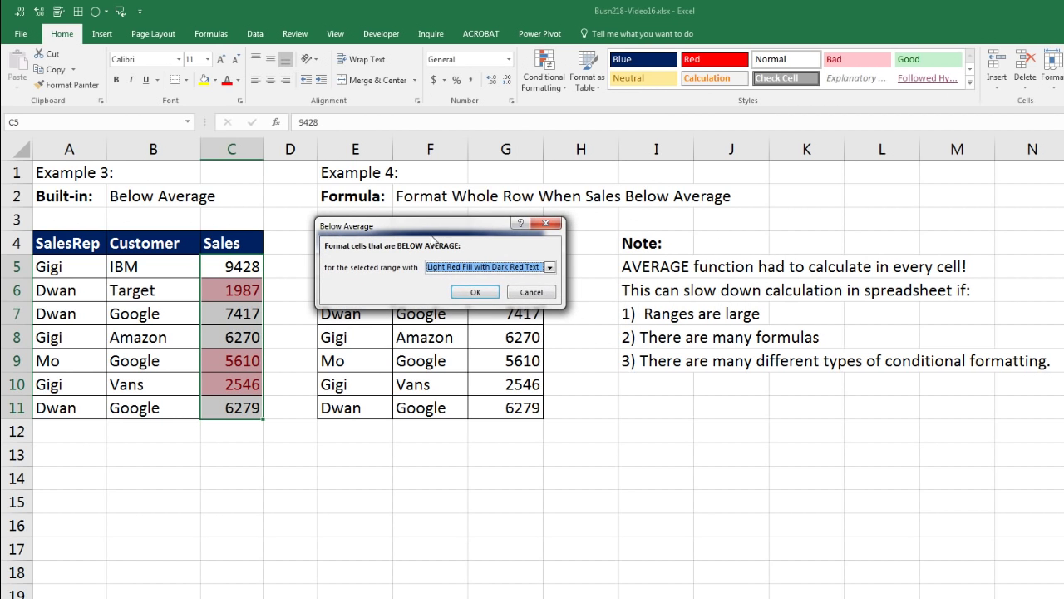
Apply the Below Average rule with a custom yellow fill and check Sales cells C5 and C6
{"action": "left_click", "coordinate": [549, 269]}
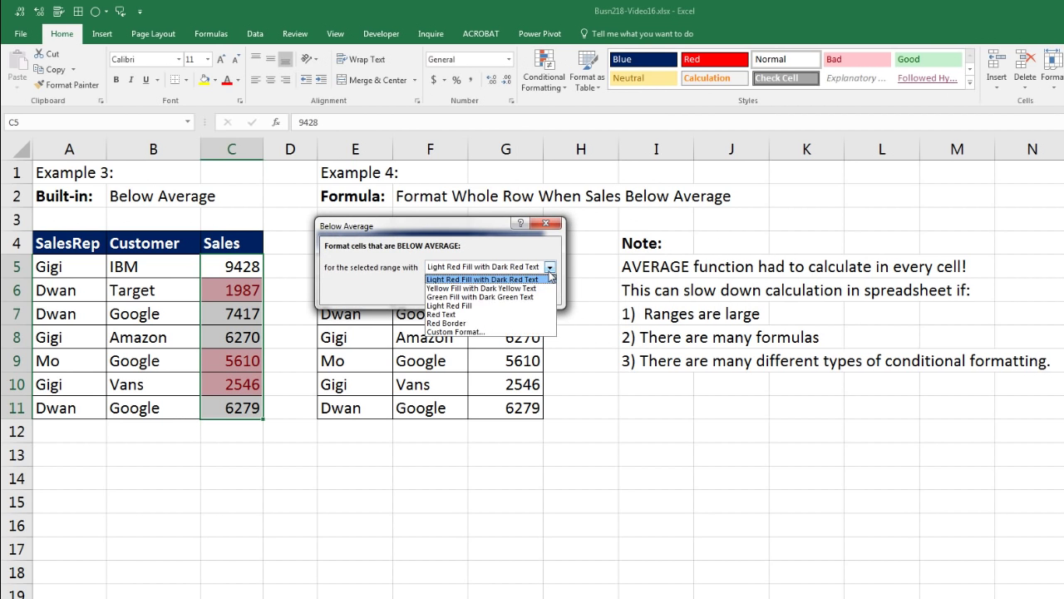
{"action": "left_click", "coordinate": [458, 332]}
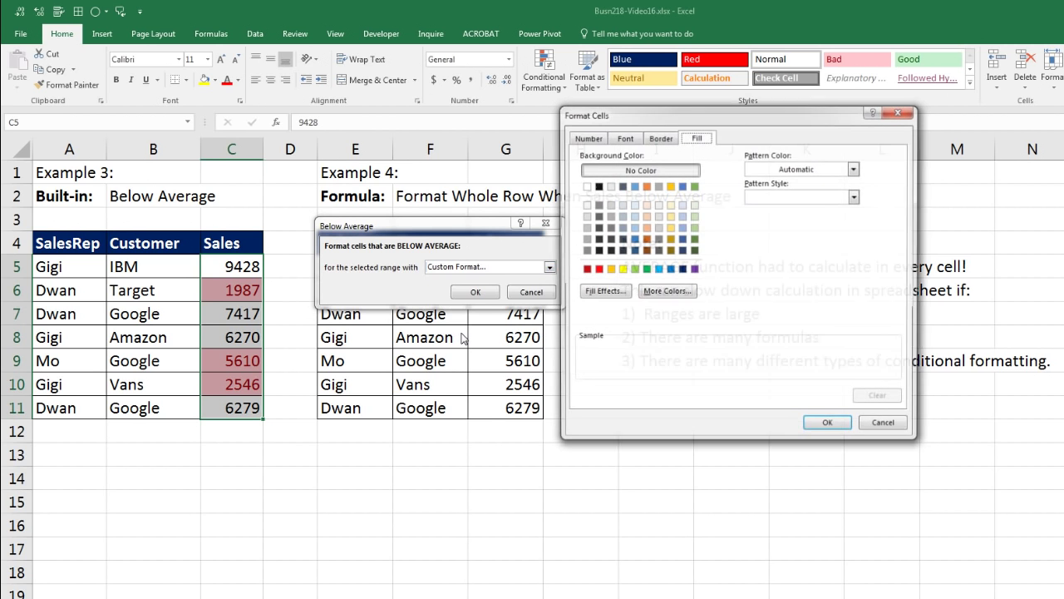
{"action": "left_click_drag", "start_coordinate": [590, 109], "coordinate": [364, 211]}
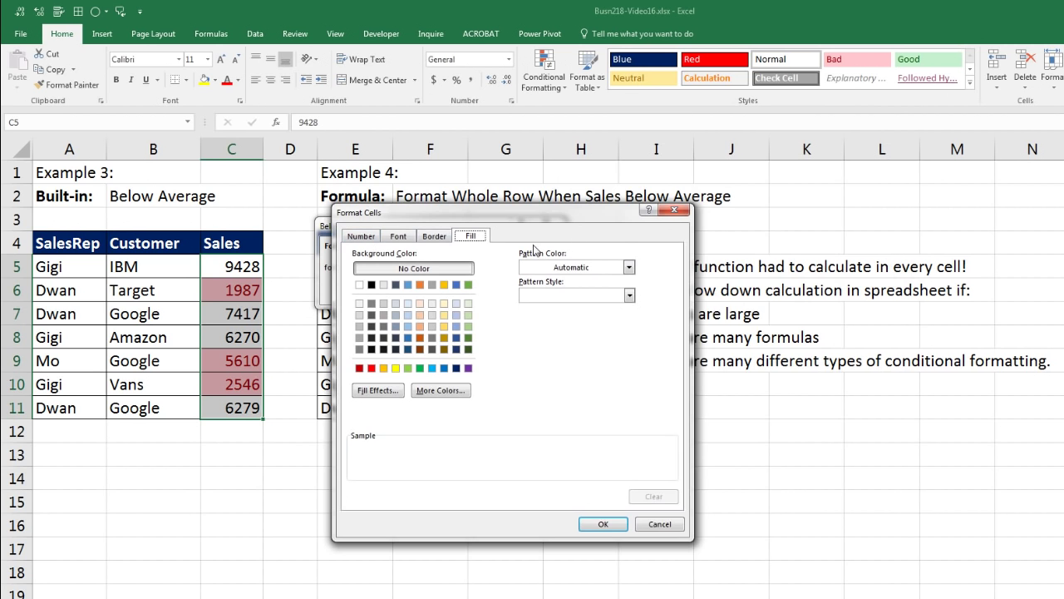
{"action": "left_click", "coordinate": [395, 367]}
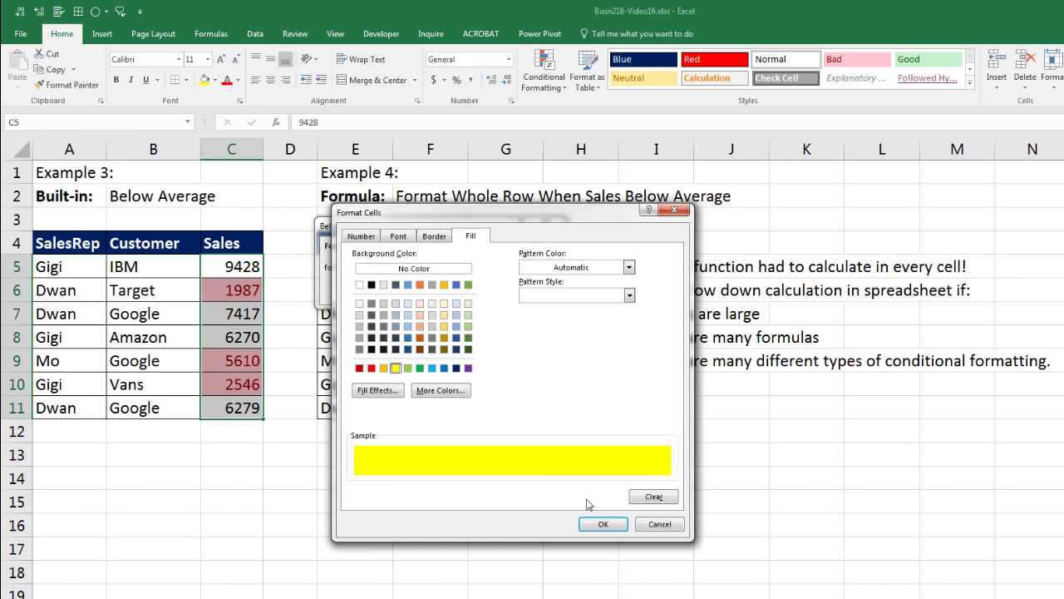
{"action": "left_click", "coordinate": [604, 524]}
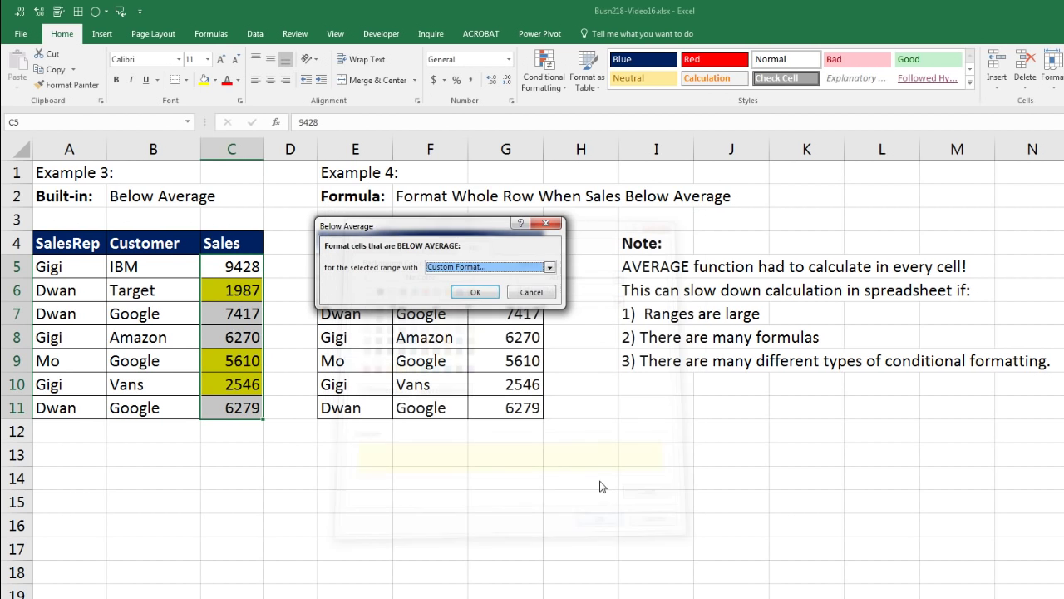
{"action": "left_click", "coordinate": [476, 293]}
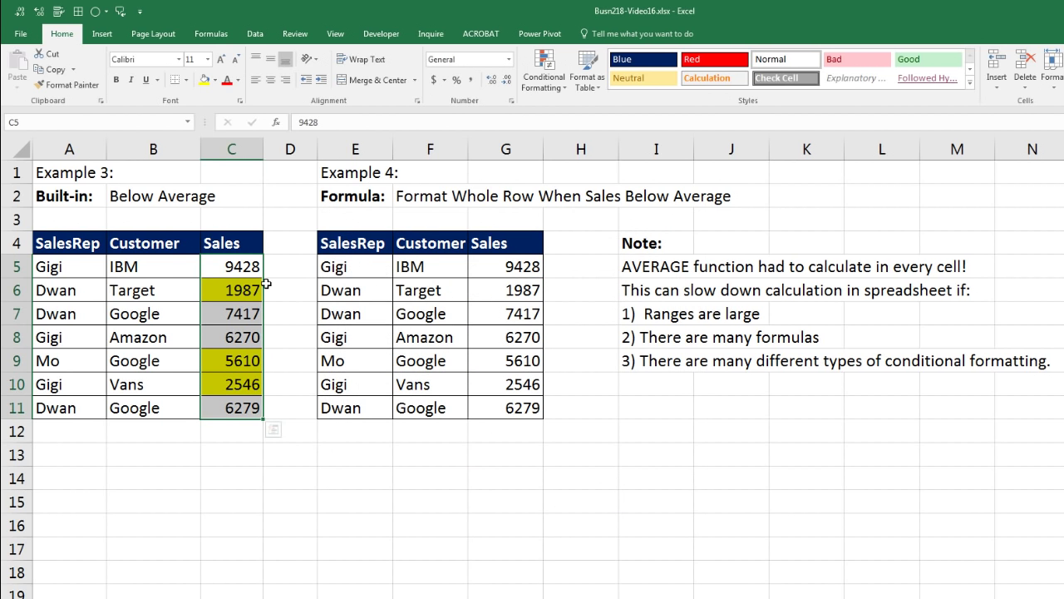
{"action": "left_click", "coordinate": [239, 267]}
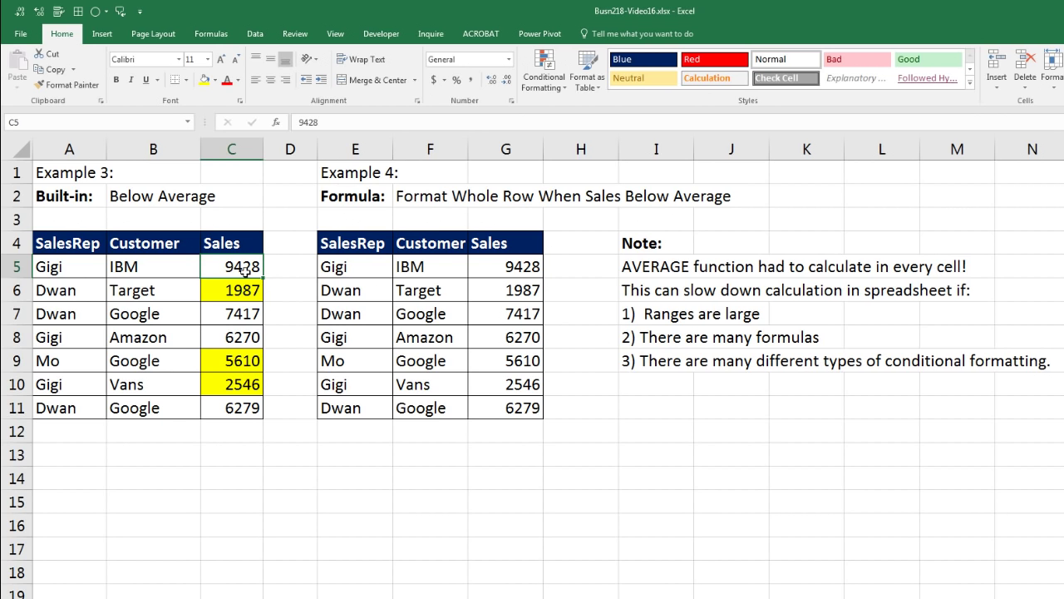
{"action": "left_click", "coordinate": [248, 289]}
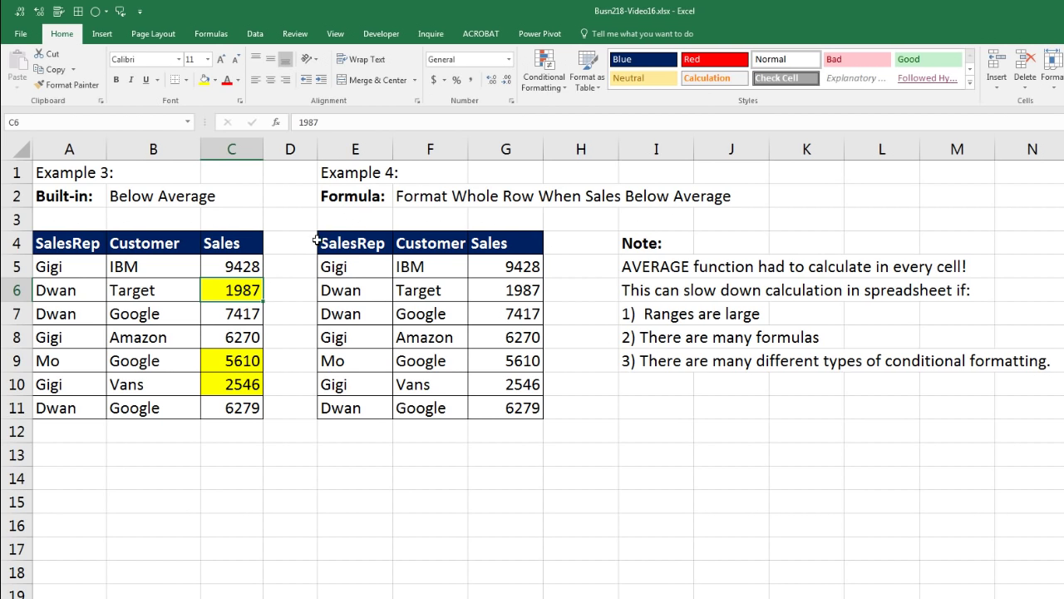
Apply all borders to the blank range E13:G19 below the Example 4 table
{"action": "left_click_drag", "start_coordinate": [338, 288], "coordinate": [491, 290]}
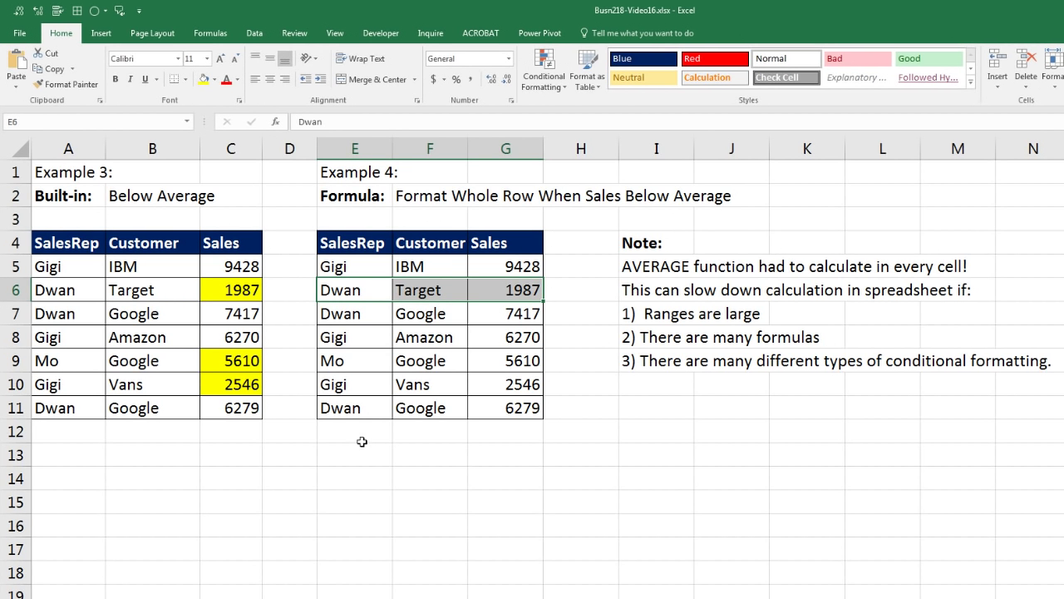
{"action": "left_click_drag", "start_coordinate": [336, 450], "coordinate": [490, 593]}
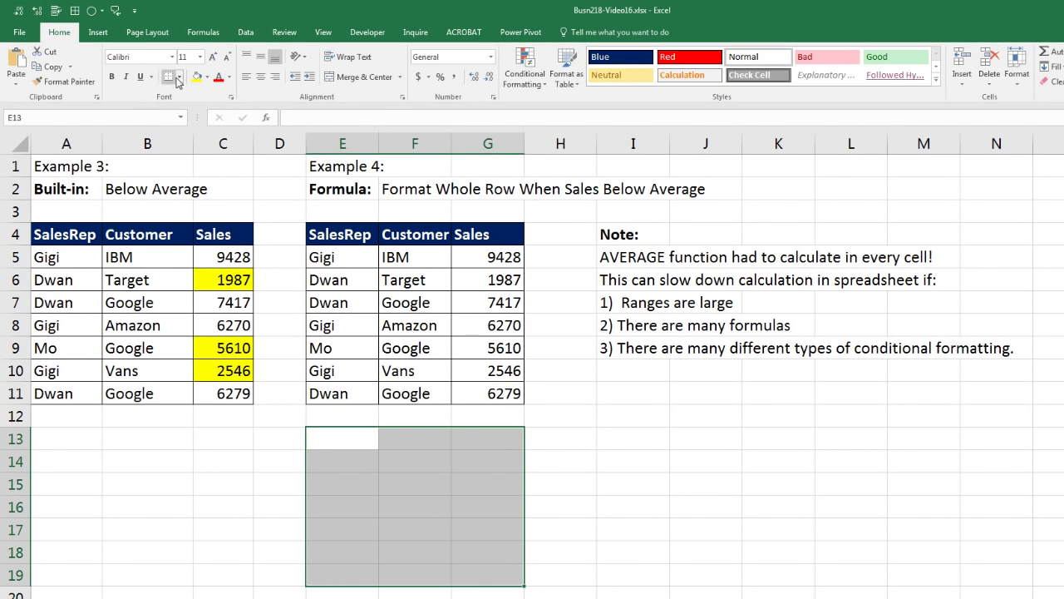
{"action": "left_click", "coordinate": [178, 78]}
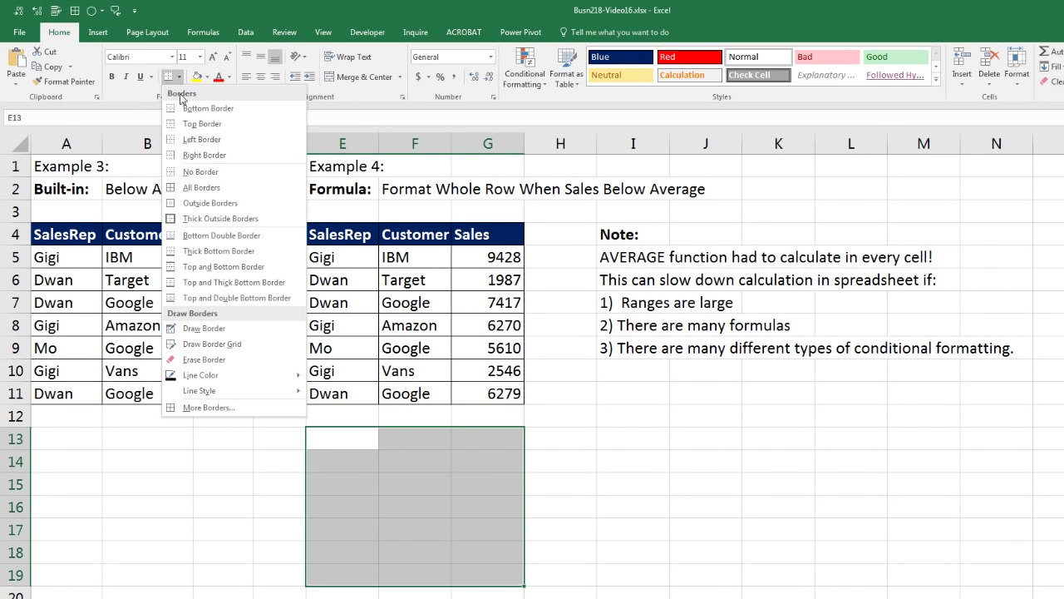
{"action": "left_click", "coordinate": [170, 188]}
{"action": "left_click", "coordinate": [349, 436]}
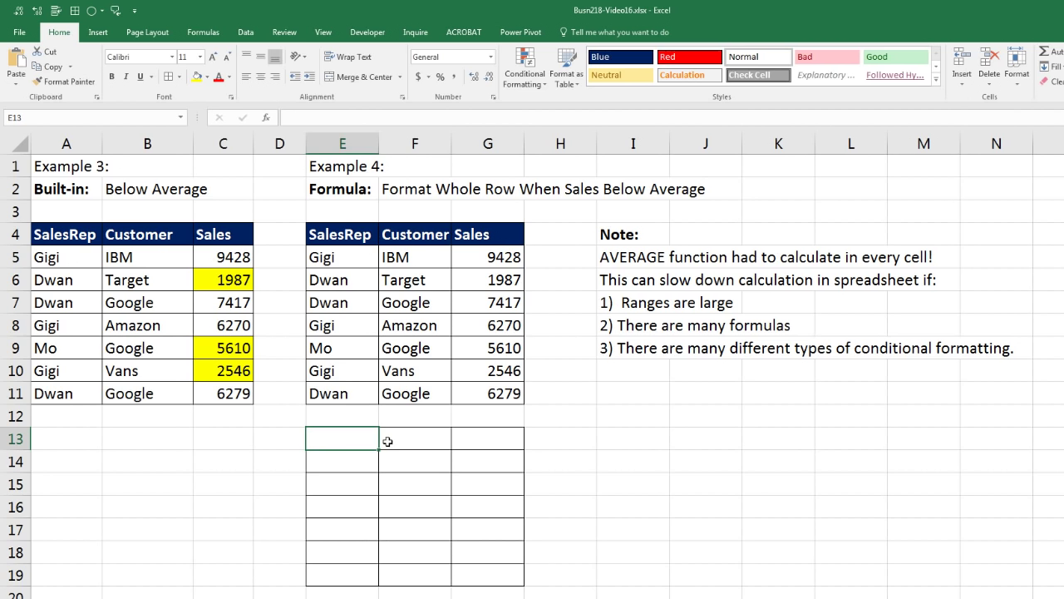
Examine how cells E13:G13 correspond to the first record's Sales value in G5
{"action": "left_click", "coordinate": [388, 441]}
{"action": "left_click", "coordinate": [471, 439]}
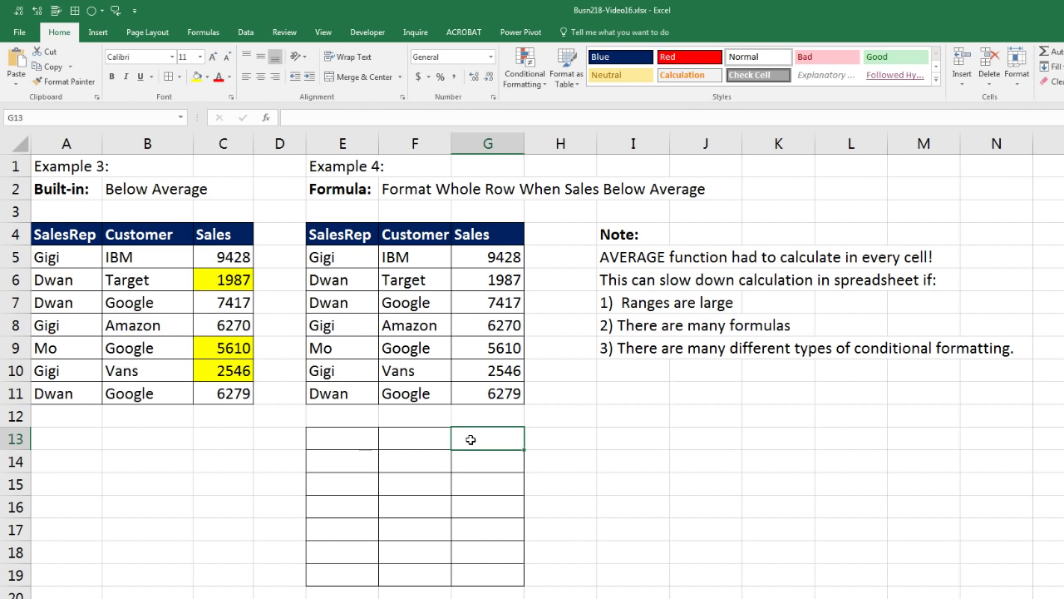
{"action": "left_click", "coordinate": [503, 262]}
{"action": "left_click", "coordinate": [341, 449]}
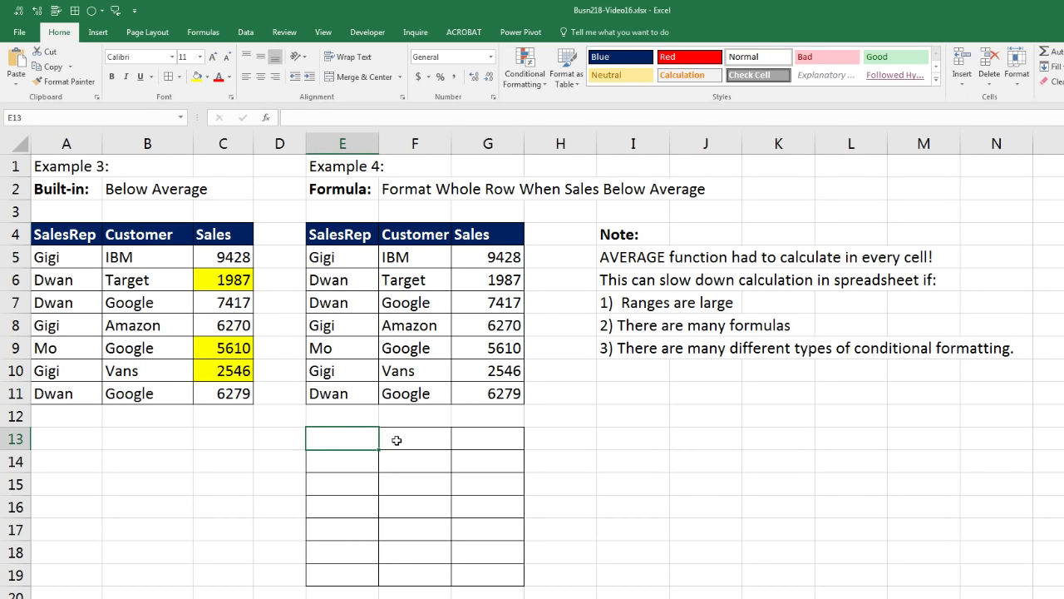
{"action": "left_click", "coordinate": [396, 440]}
{"action": "left_click", "coordinate": [468, 439]}
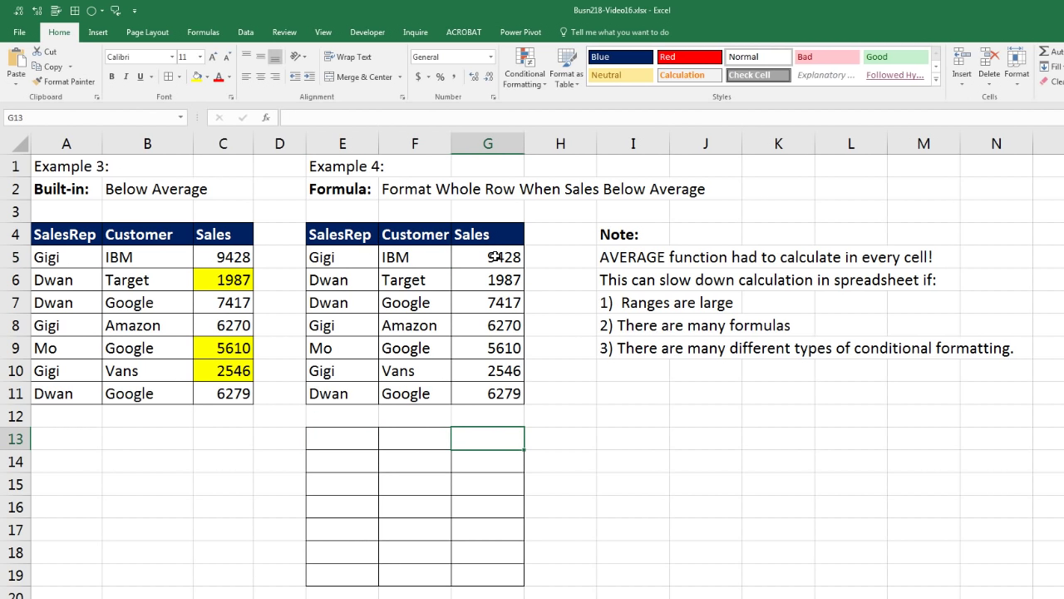
Begin a logical formula in E13 with =$G5<, locking the Sales reference's column but not its row
{"action": "left_click", "coordinate": [354, 440]}
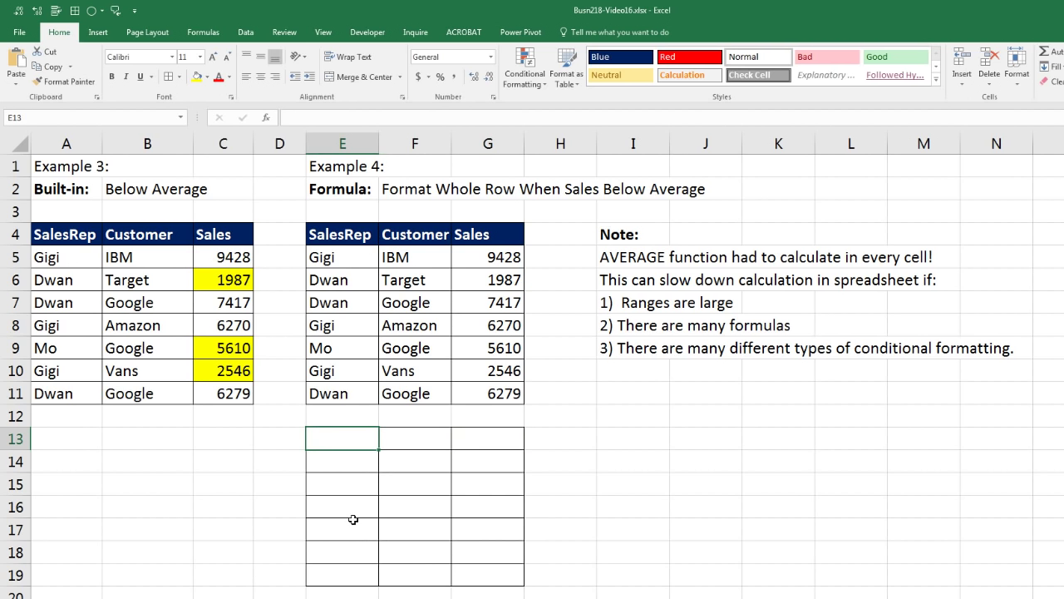
{"action": "type", "text": "="}
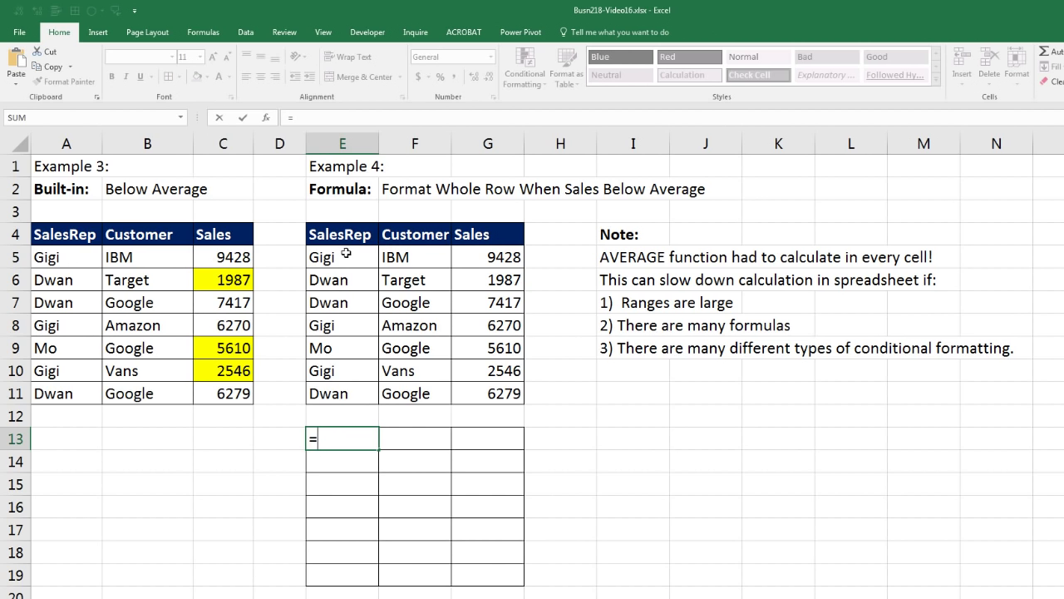
{"action": "left_click", "coordinate": [482, 257]}
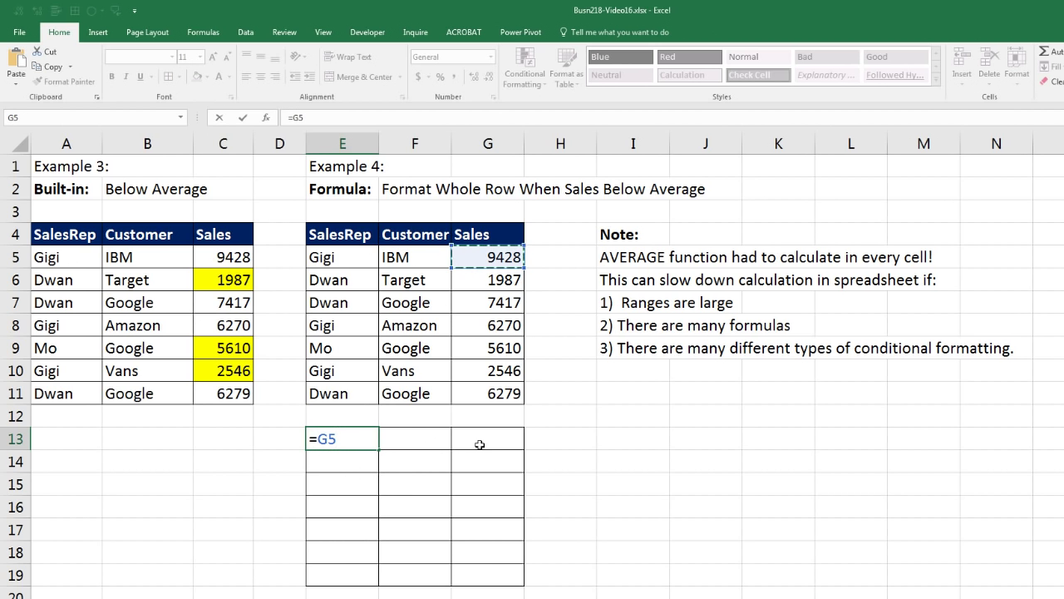
{"action": "key", "text": "F4"}
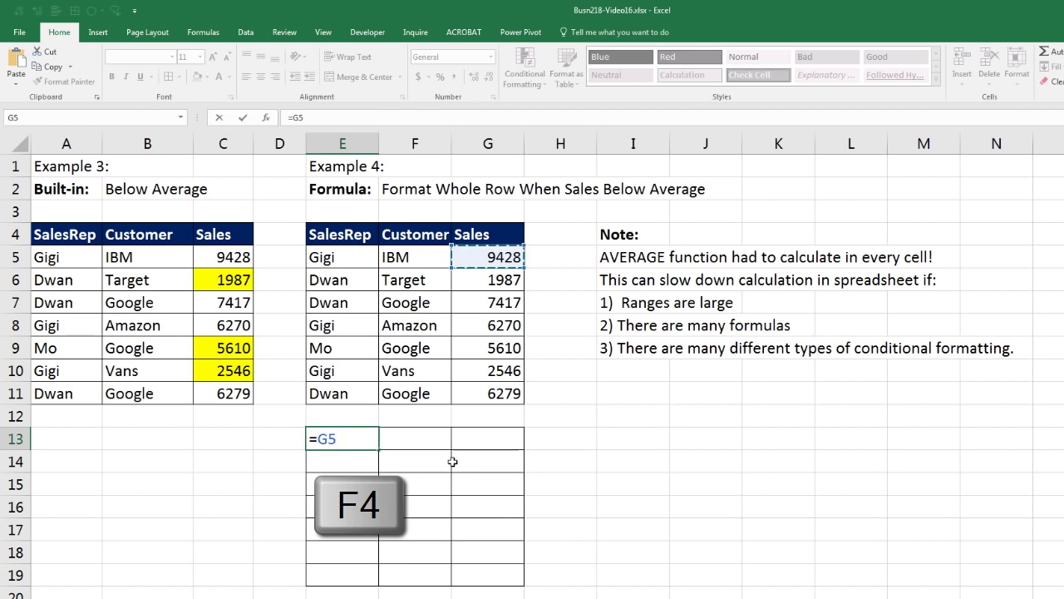
{"action": "key", "text": "F4"}
{"action": "key", "text": "F4"}
{"action": "key", "text": "F4"}
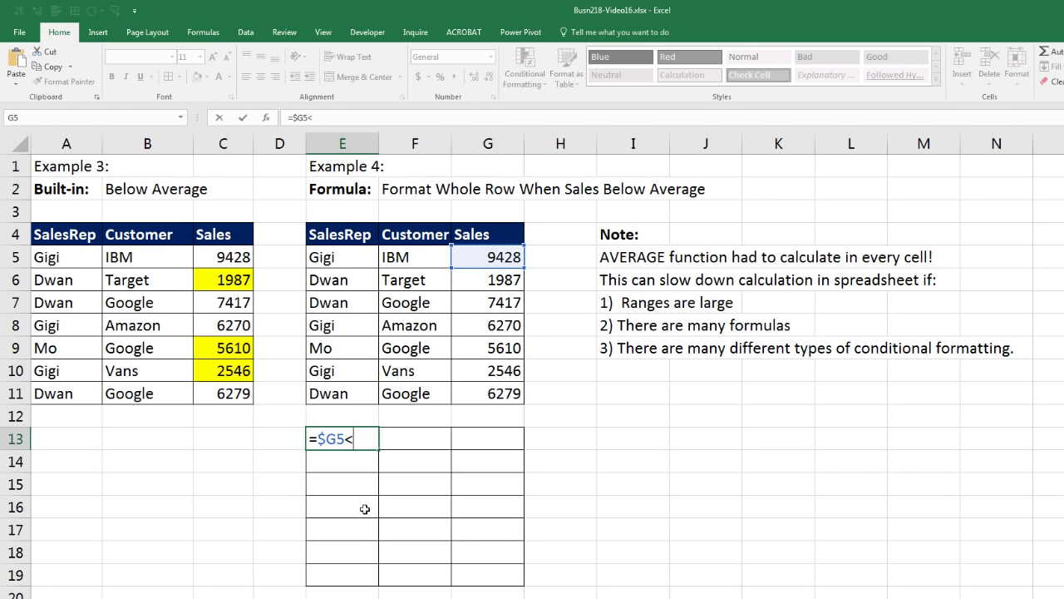
Complete the E13 formula as =$G5<AVERAGE($G$5:$G$11) and fill it through E13:G19
{"action": "type", "text": "aver"}
{"action": "key", "text": "Tab"}
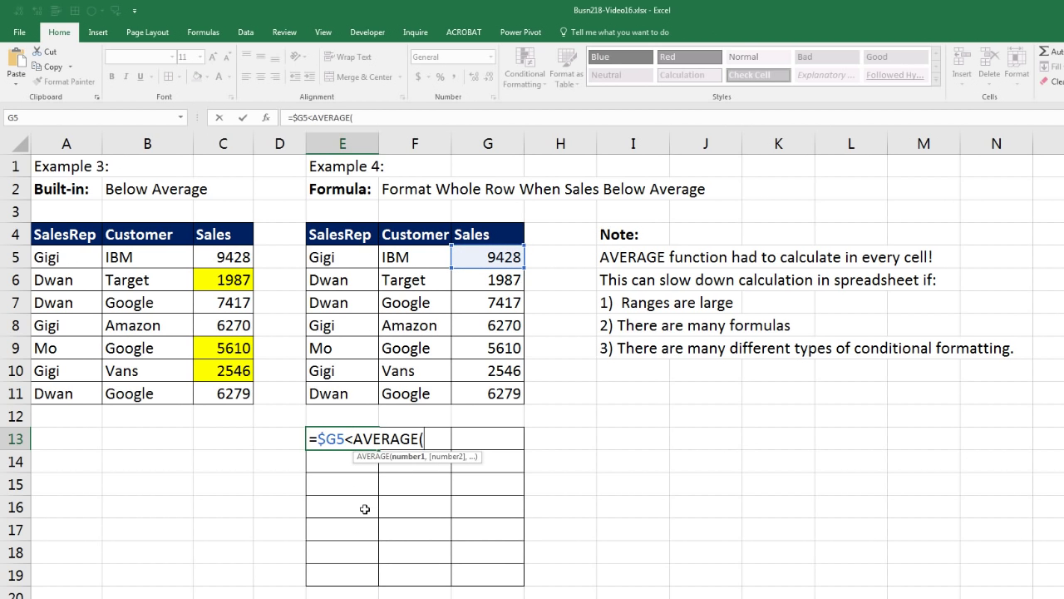
{"action": "left_click_drag", "start_coordinate": [487, 257], "coordinate": [493, 396]}
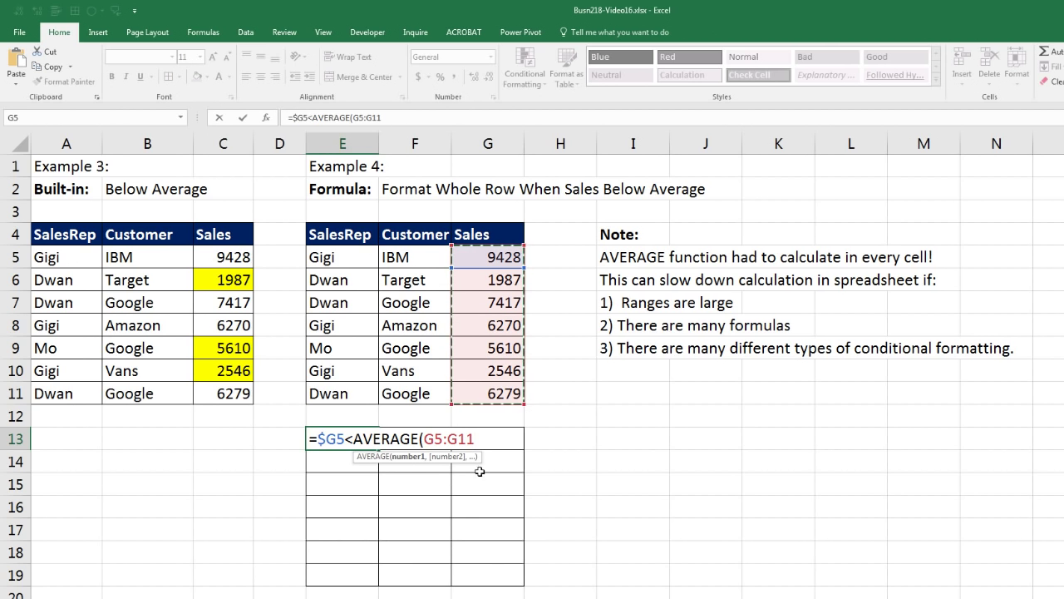
{"action": "key", "text": "F4"}
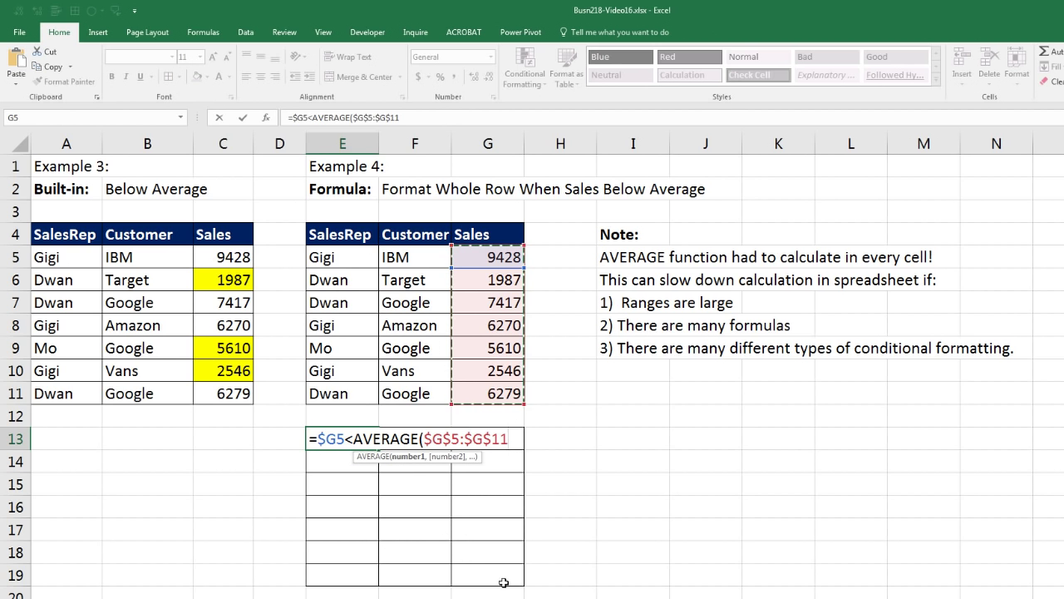
{"action": "type", "text": ")"}
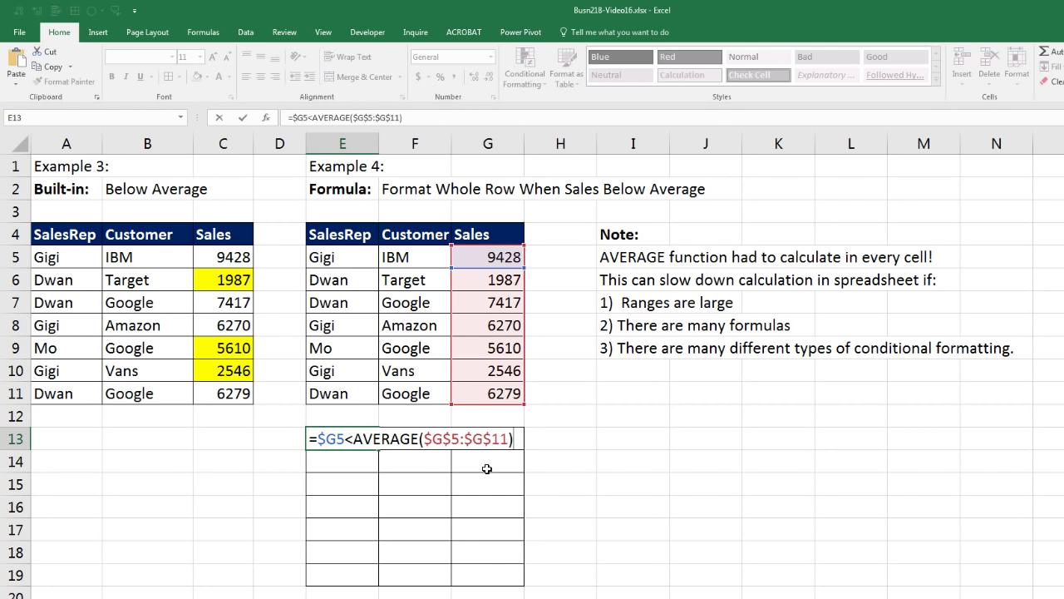
{"action": "key", "text": "ctrl+Return"}
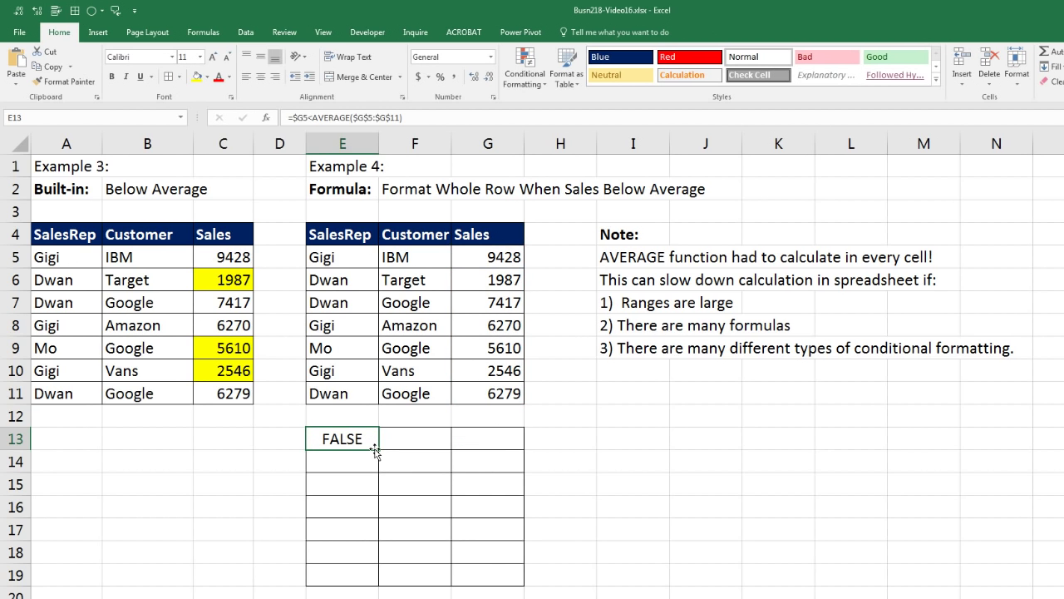
{"action": "left_click_drag", "start_coordinate": [390, 449], "coordinate": [527, 576]}
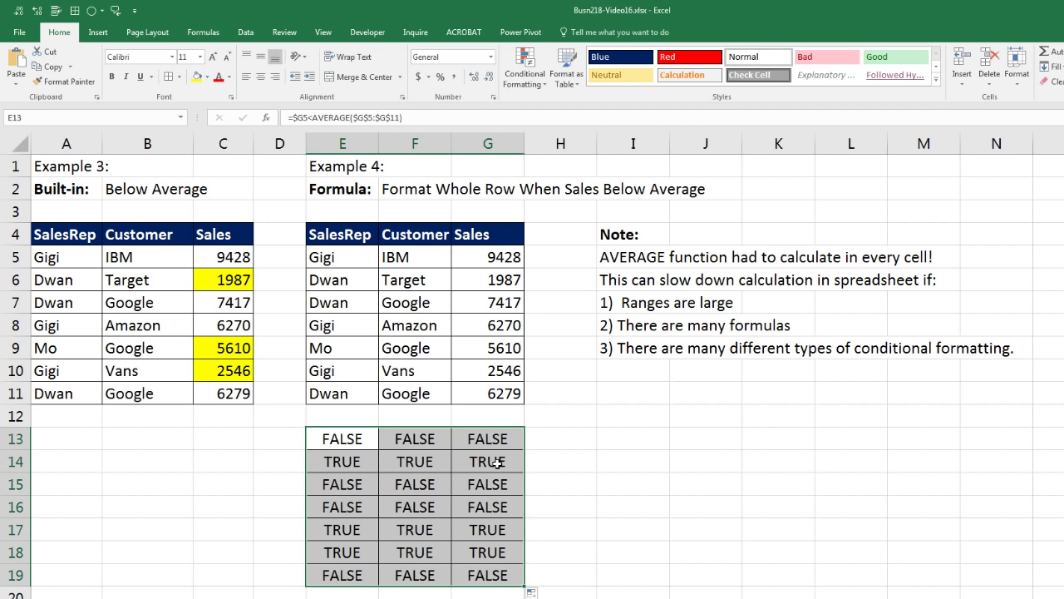
Compare the Example 4 record in row 6 with its logical results in E14:G14
{"action": "left_click", "coordinate": [329, 281]}
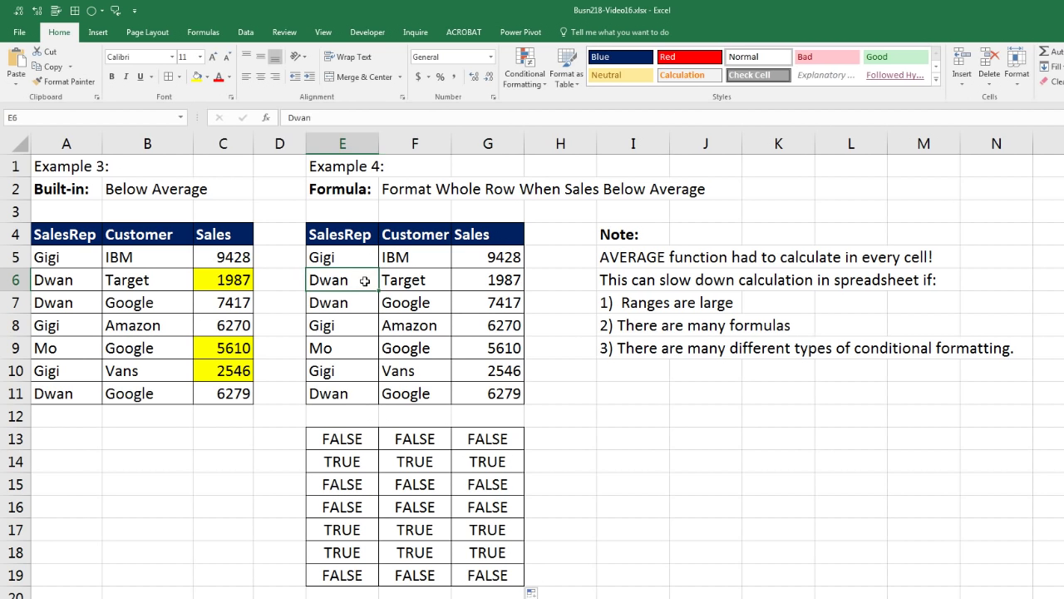
{"action": "left_click", "coordinate": [378, 281]}
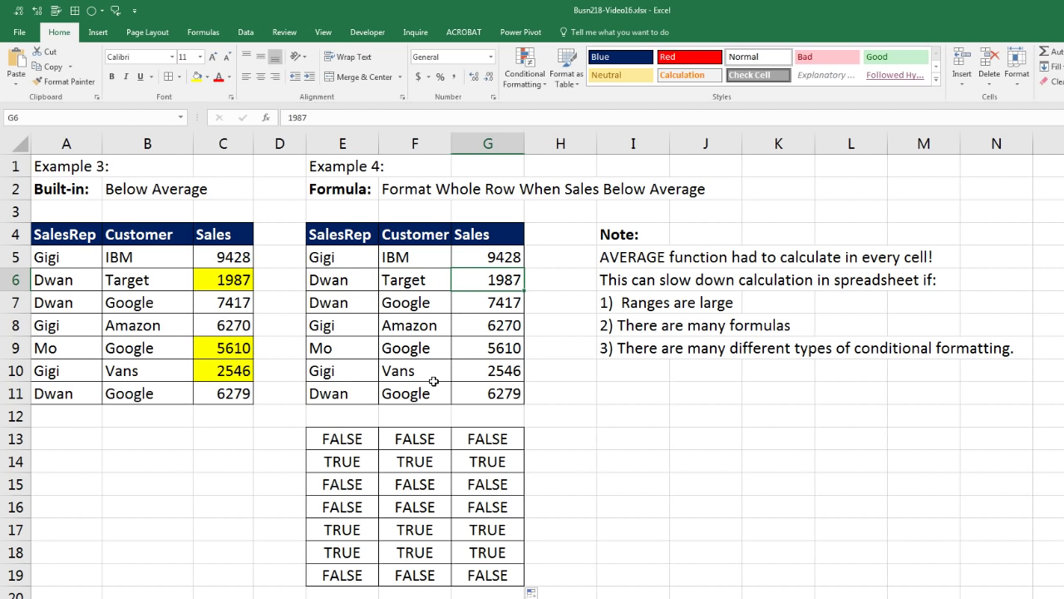
{"action": "left_click", "coordinate": [361, 460]}
{"action": "left_click", "coordinate": [415, 461]}
{"action": "left_click", "coordinate": [484, 465]}
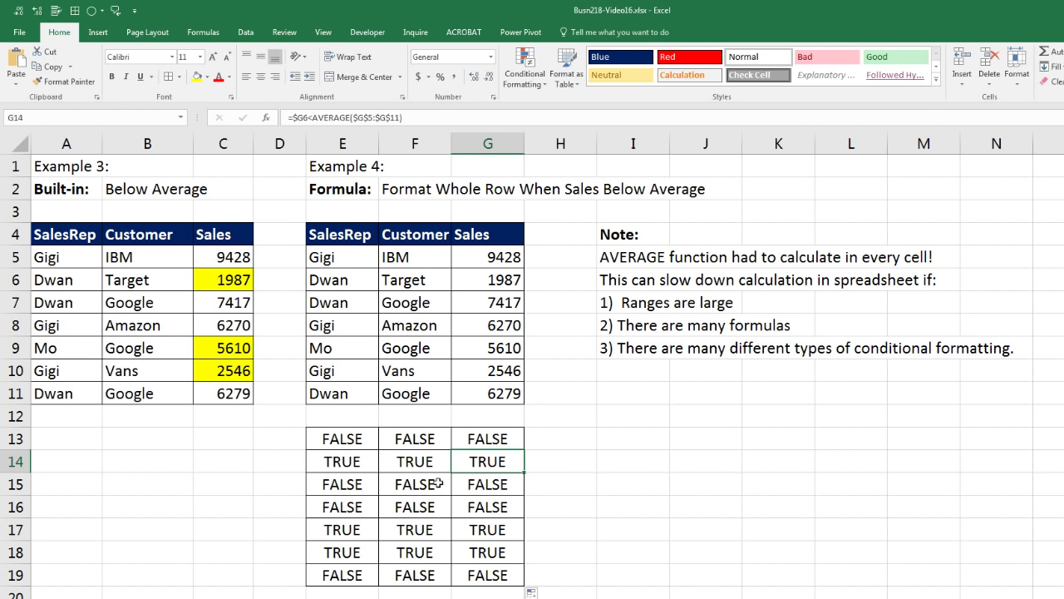
Inspect the cell references of the formulas in G19, F19 and E19, leaving them unchanged
{"action": "left_click", "coordinate": [491, 574]}
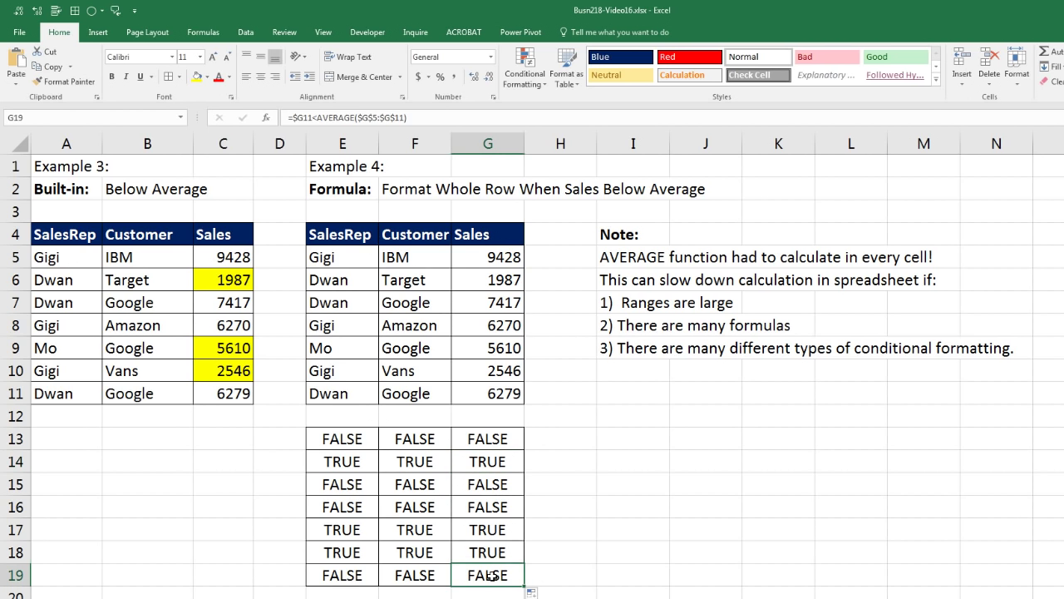
{"action": "key", "text": "F2"}
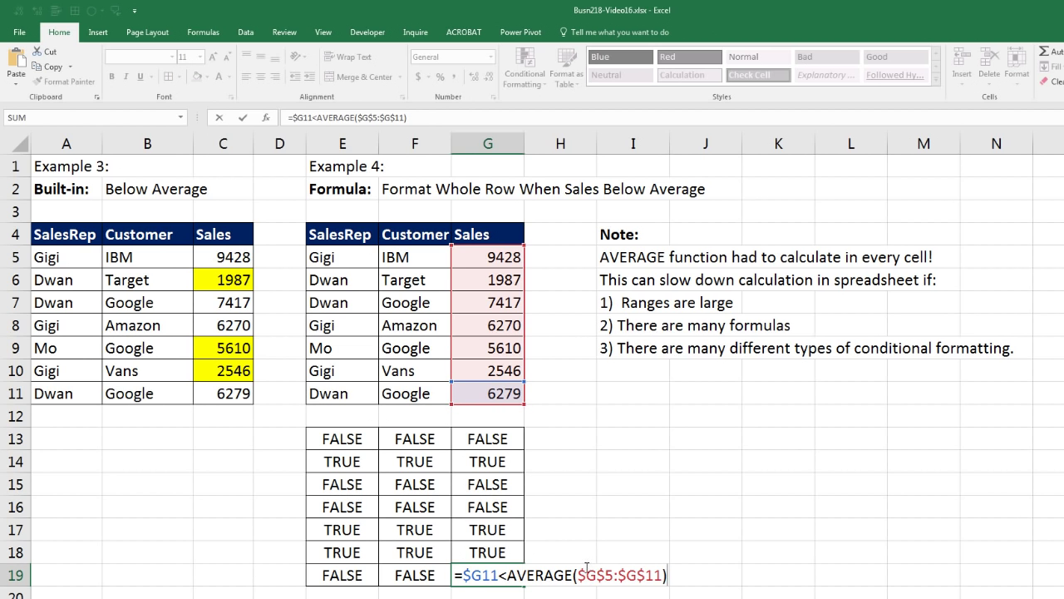
{"action": "key", "text": "Escape"}
{"action": "double_click", "coordinate": [416, 573]}
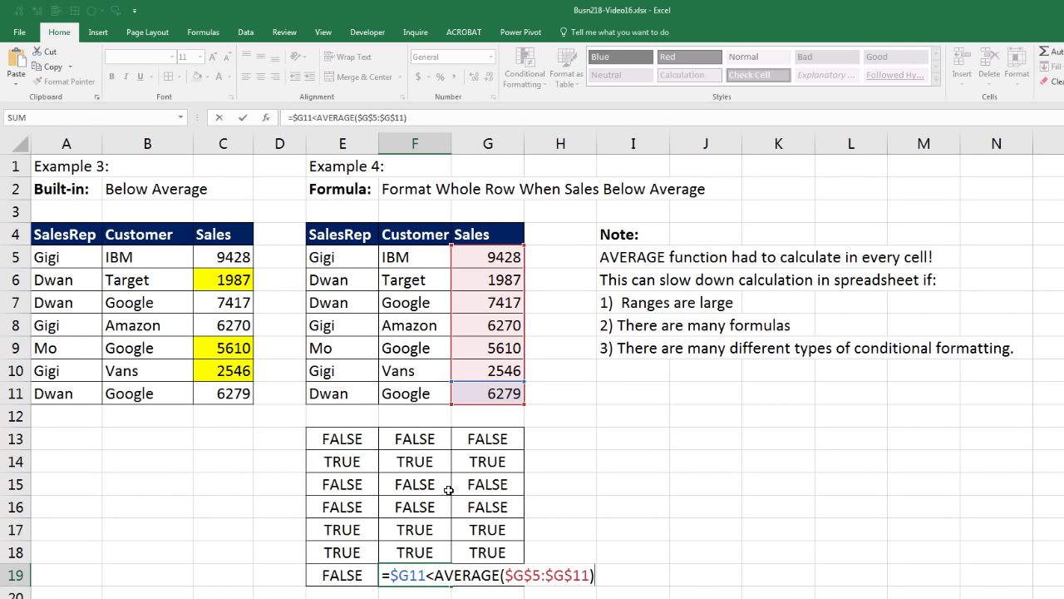
{"action": "key", "text": "Escape"}
{"action": "double_click", "coordinate": [343, 574]}
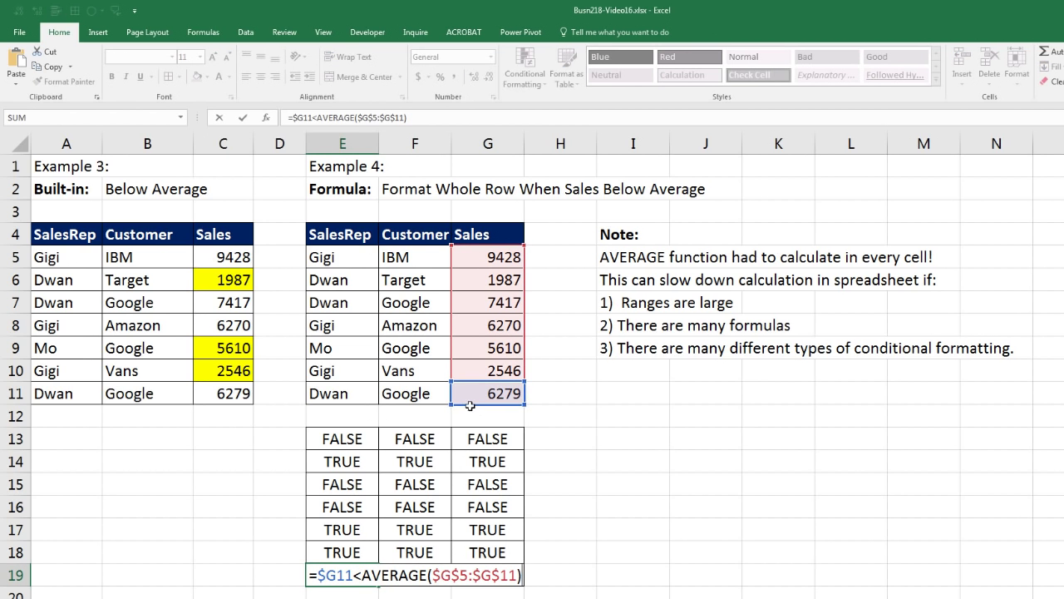
{"action": "key", "text": "Escape"}
Examine the AVERAGE($G$5:$G$11) part of the formula in E13 and keep the formula as is
{"action": "double_click", "coordinate": [358, 438]}
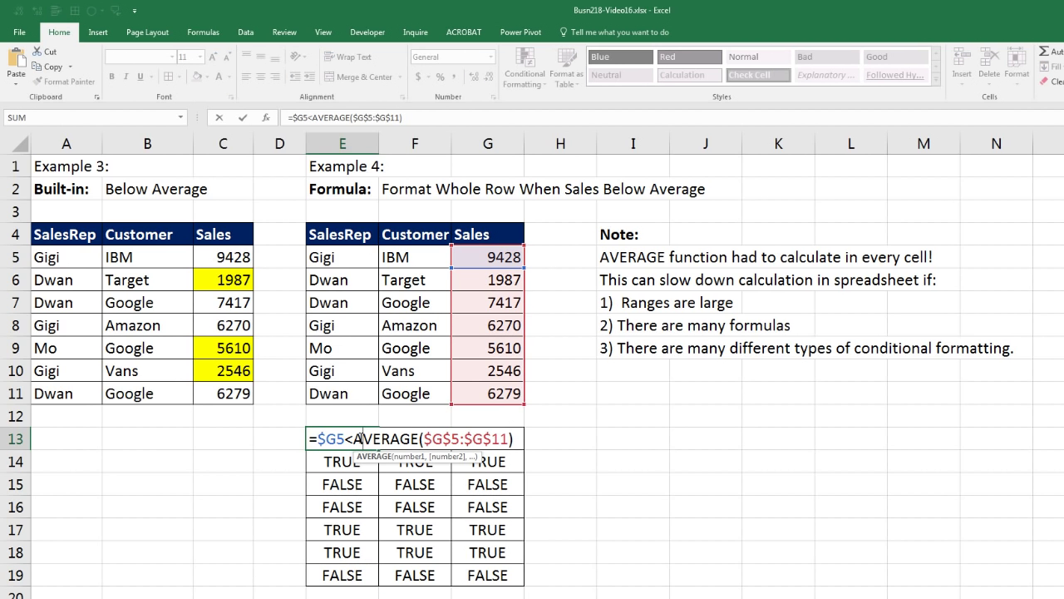
{"action": "left_click_drag", "start_coordinate": [353, 438], "coordinate": [514, 438]}
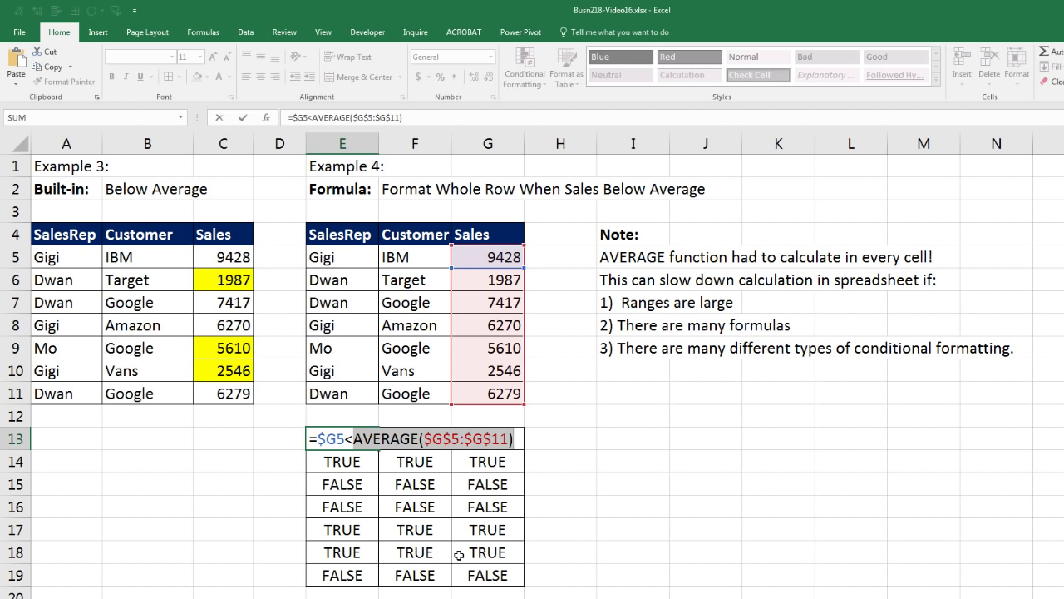
{"action": "key", "text": "ctrl+Return"}
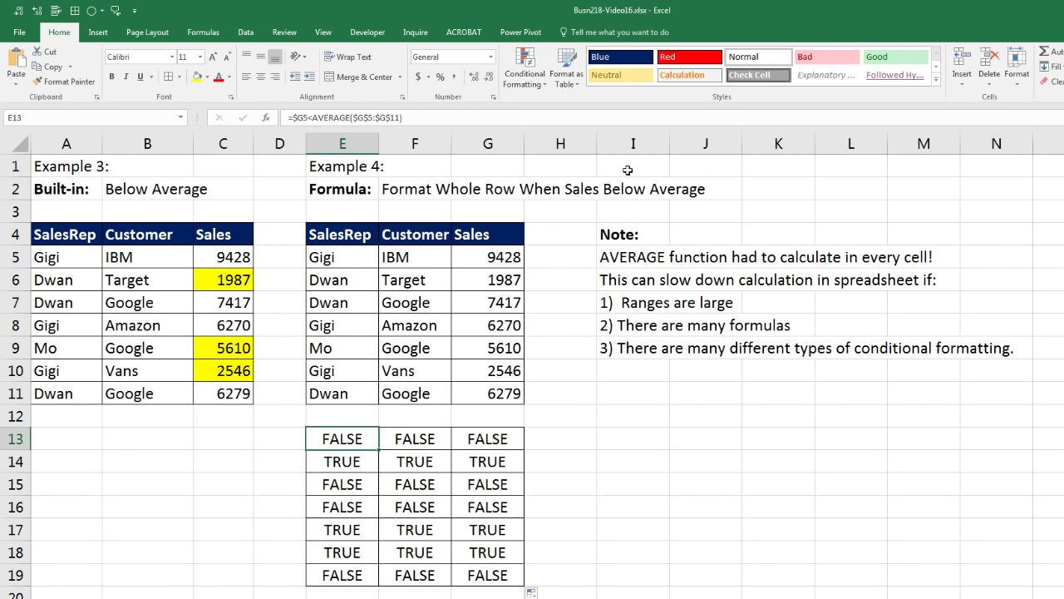
{"action": "left_click", "coordinate": [632, 143]}
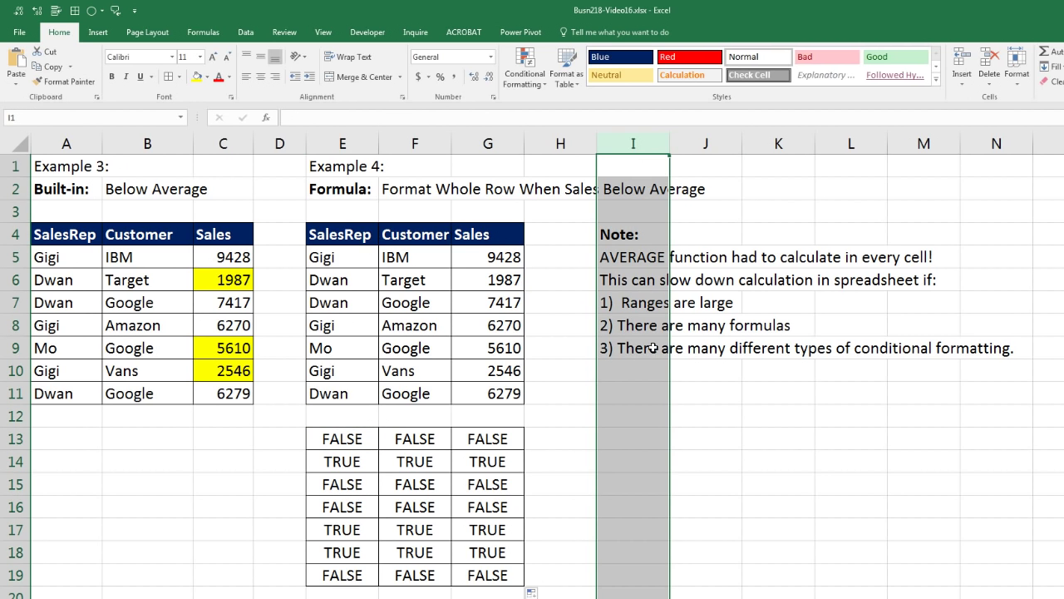
{"action": "double_click", "coordinate": [652, 397]}
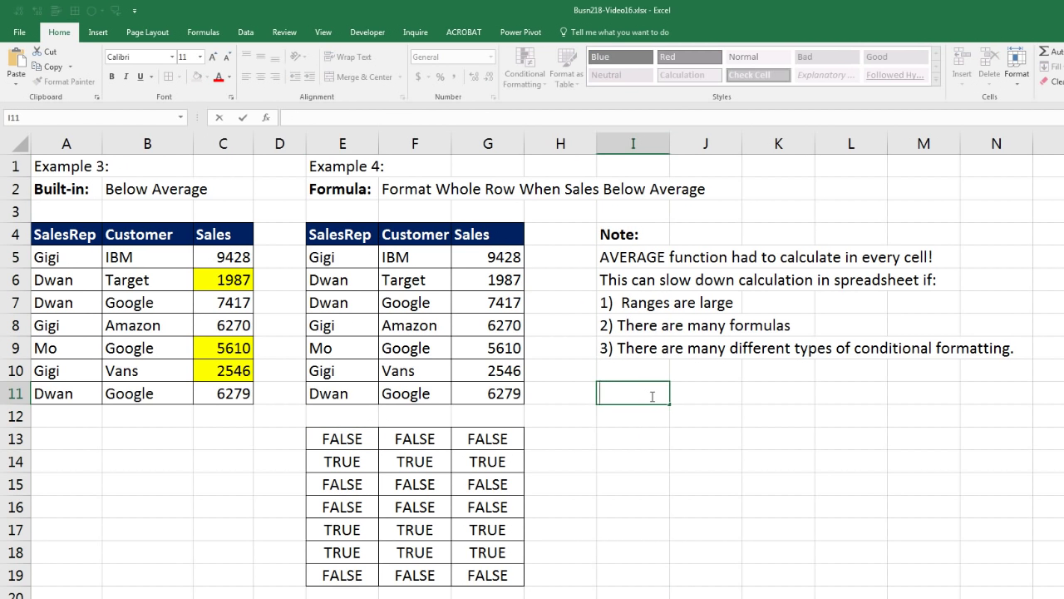
{"action": "key", "text": "Return"}
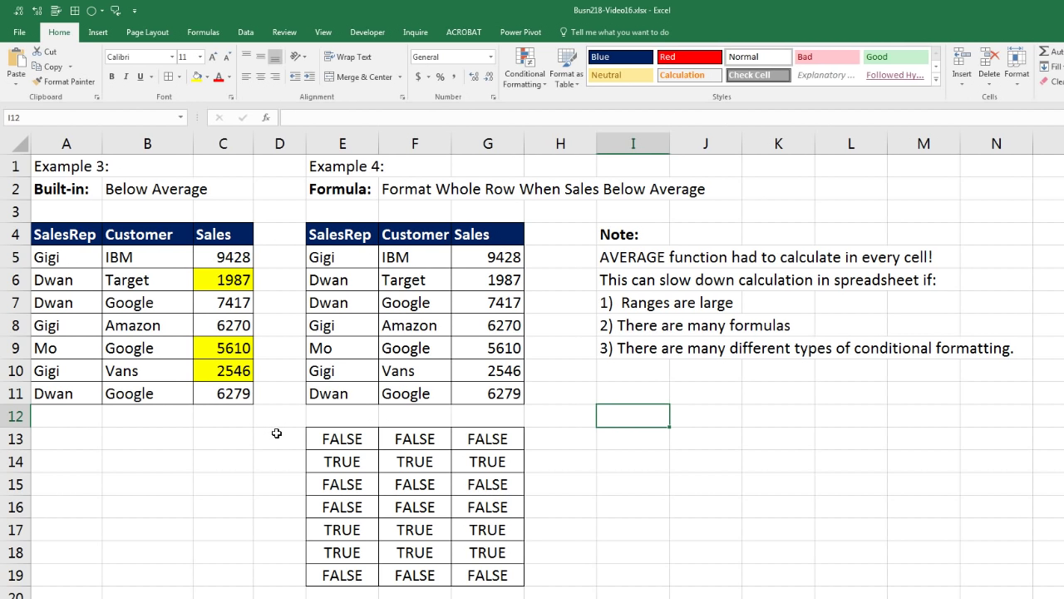
{"action": "scroll", "coordinate": [277, 433], "scroll_direction": "down", "scroll_amount": 6}
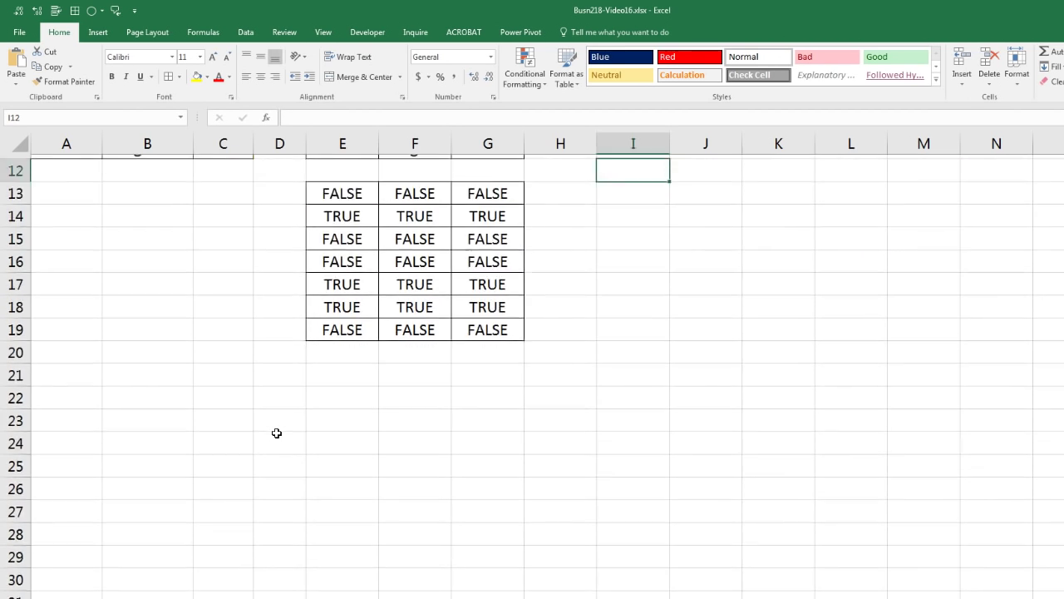
{"action": "scroll", "coordinate": [277, 433], "scroll_direction": "down", "scroll_amount": 4}
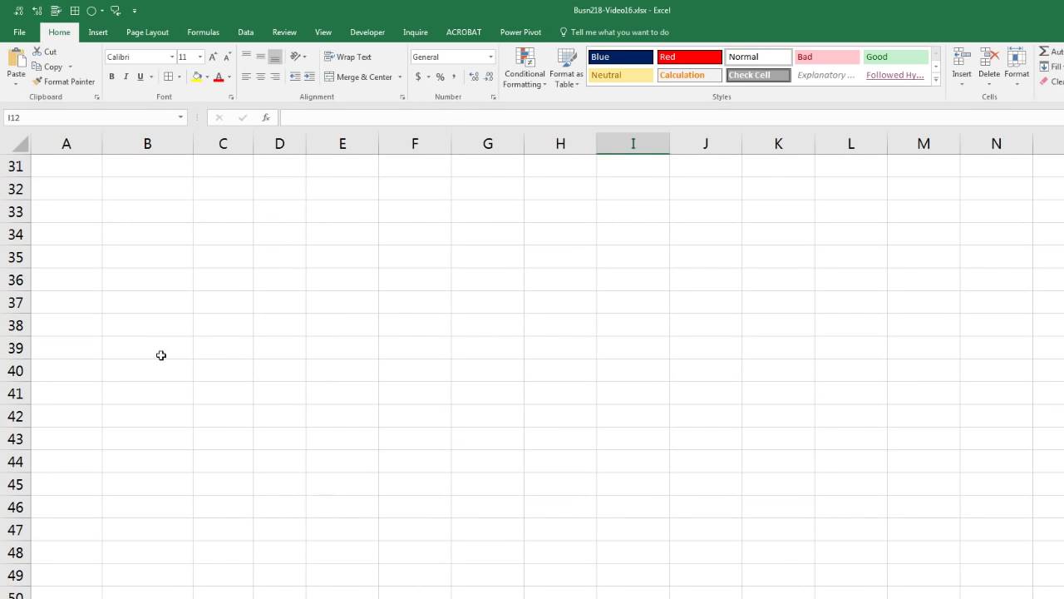
{"action": "scroll", "coordinate": [419, 338], "scroll_direction": "up", "scroll_amount": 6}
{"action": "scroll", "coordinate": [419, 338], "scroll_direction": "up", "scroll_amount": 4}
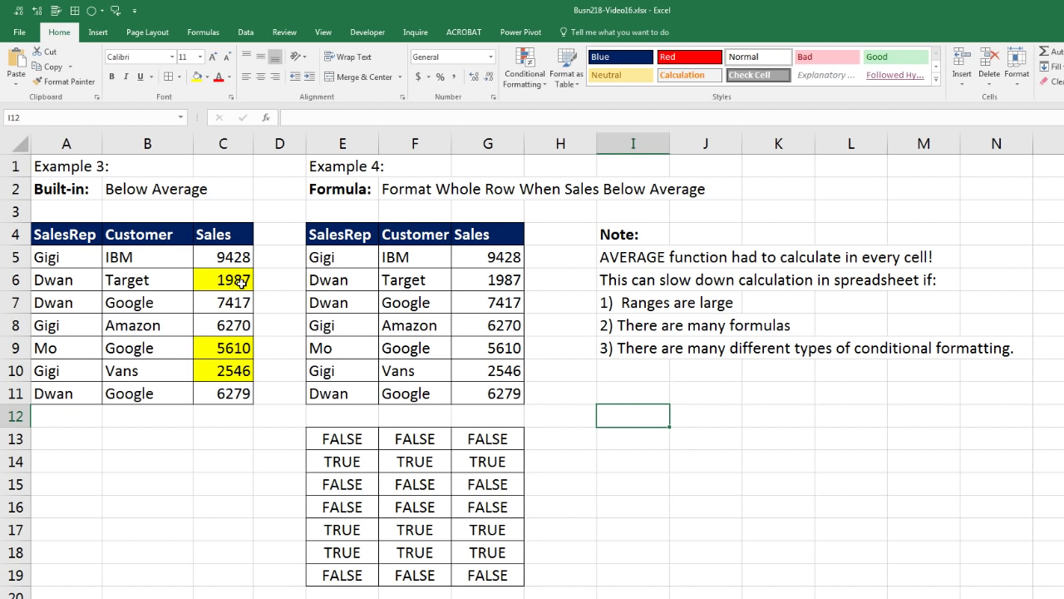
{"action": "scroll", "coordinate": [241, 358], "scroll_direction": "down", "scroll_amount": 4}
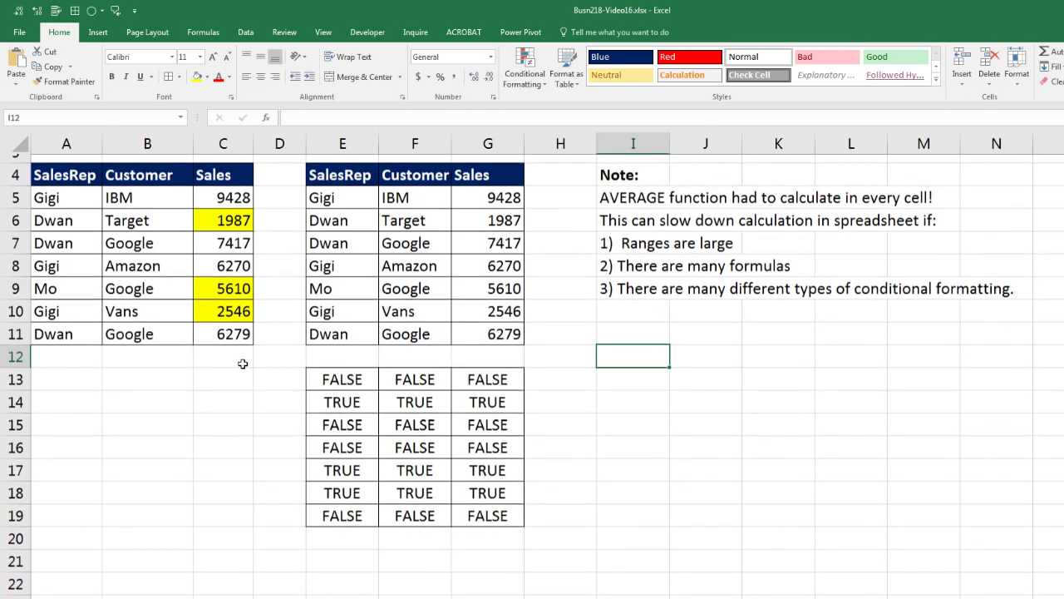
Copy the formula text =$G5<AVERAGE($G$5:$G$11) from E13 and select the Example 4 records in E5:G11
{"action": "scroll", "coordinate": [276, 473], "scroll_direction": "up", "scroll_amount": 4}
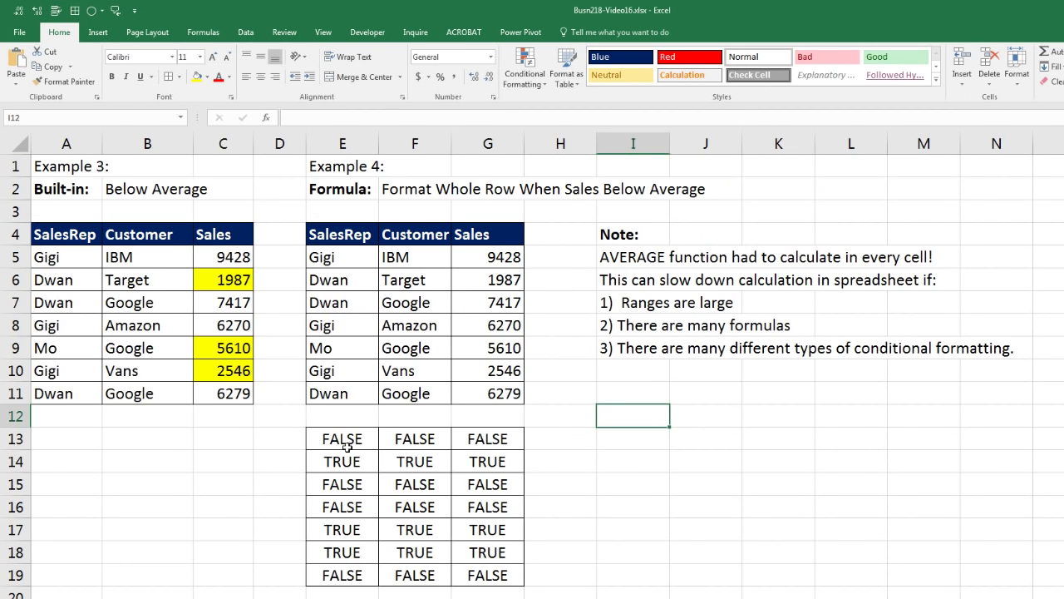
{"action": "double_click", "coordinate": [345, 439]}
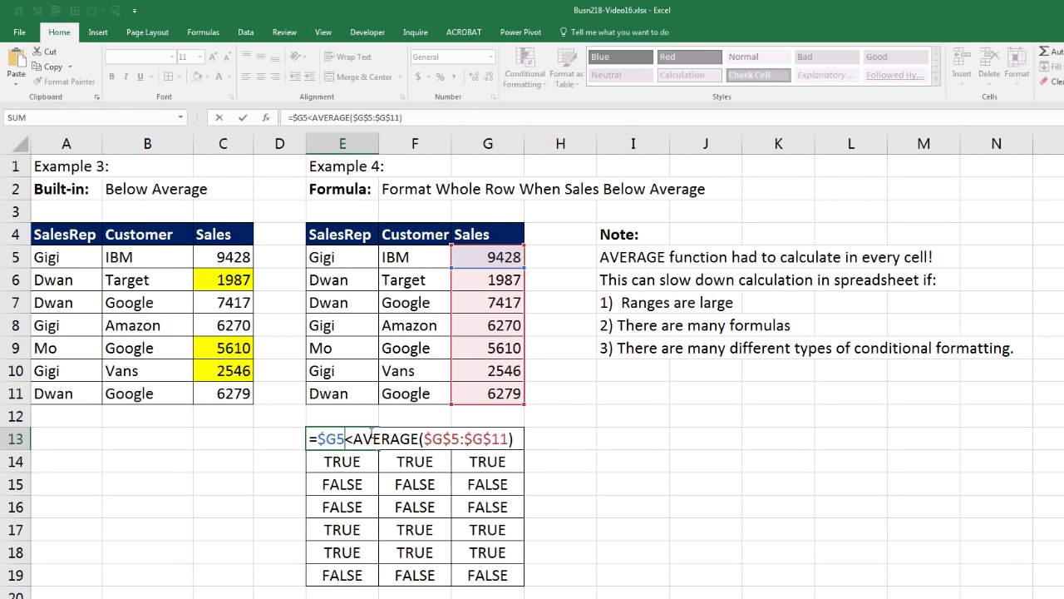
{"action": "key", "text": "ctrl+Return"}
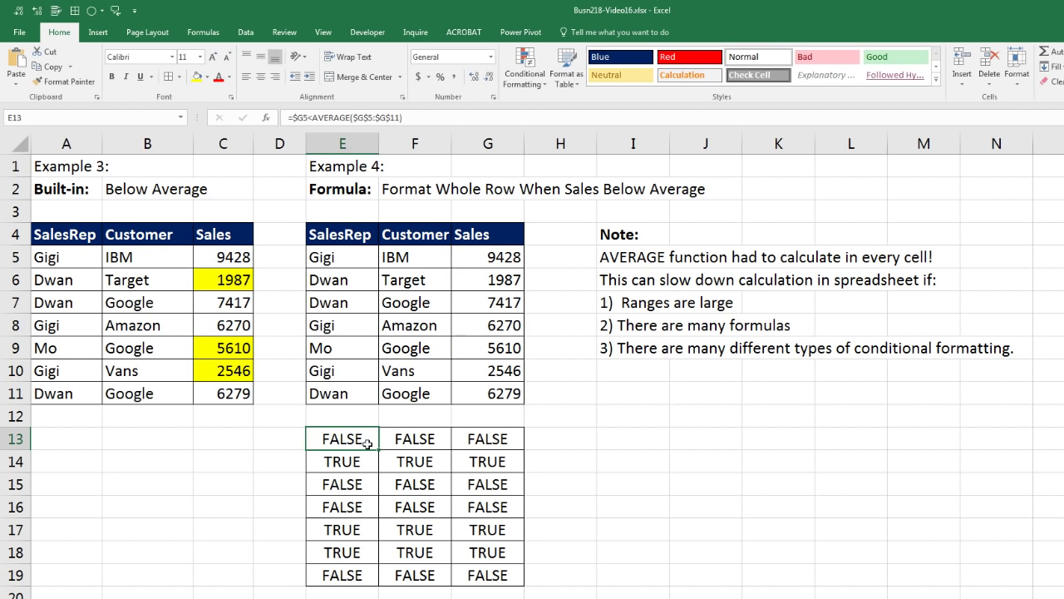
{"action": "key", "text": "F2"}
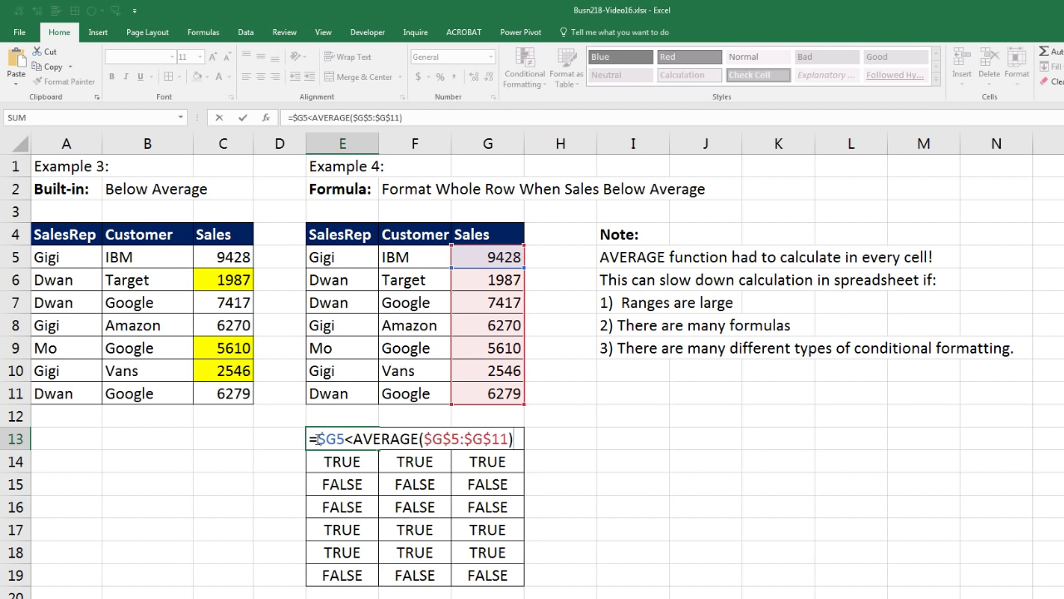
{"action": "left_click_drag", "start_coordinate": [309, 438], "coordinate": [566, 444]}
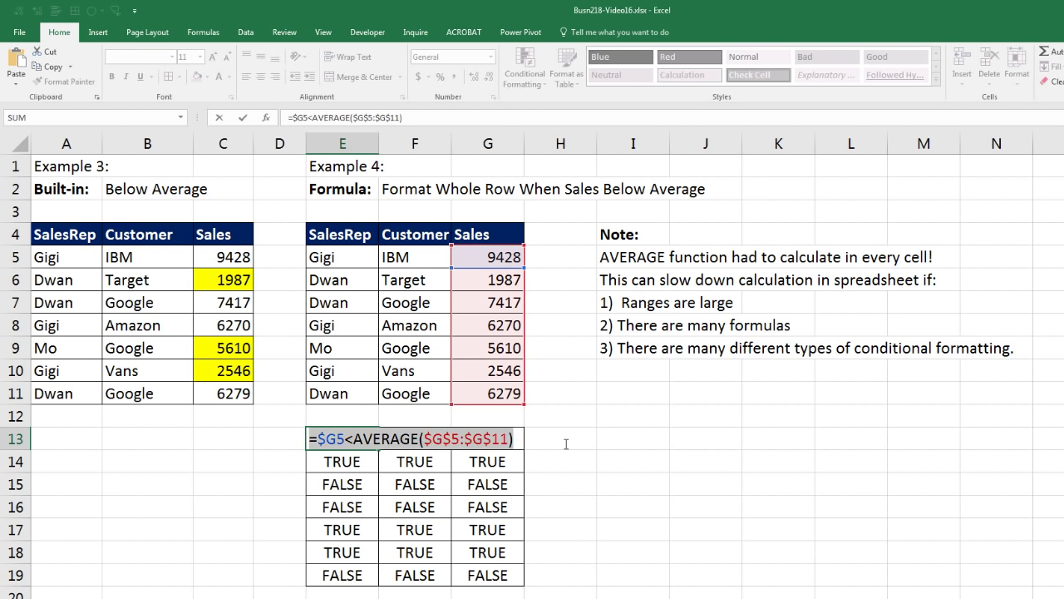
{"action": "key", "text": "ctrl+c"}
{"action": "key", "text": "Escape"}
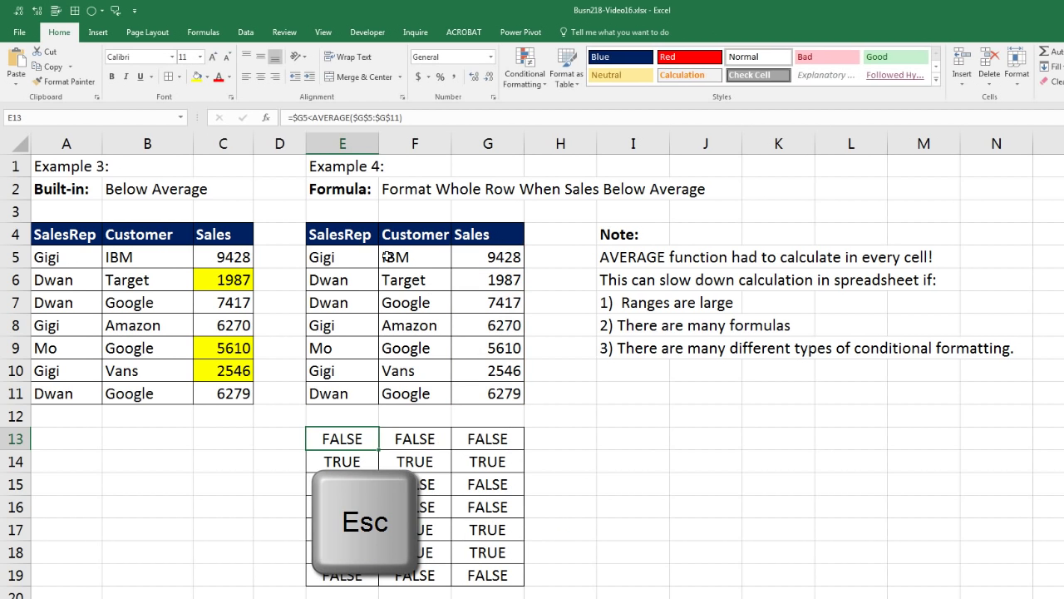
{"action": "left_click_drag", "start_coordinate": [331, 258], "coordinate": [499, 391]}
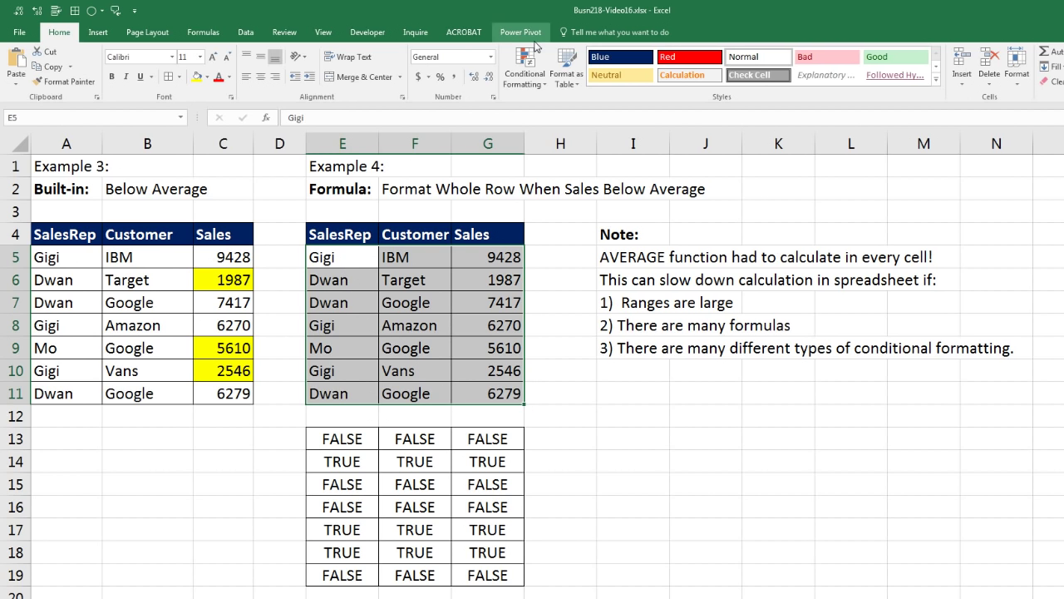
{"action": "left_click", "coordinate": [535, 81]}
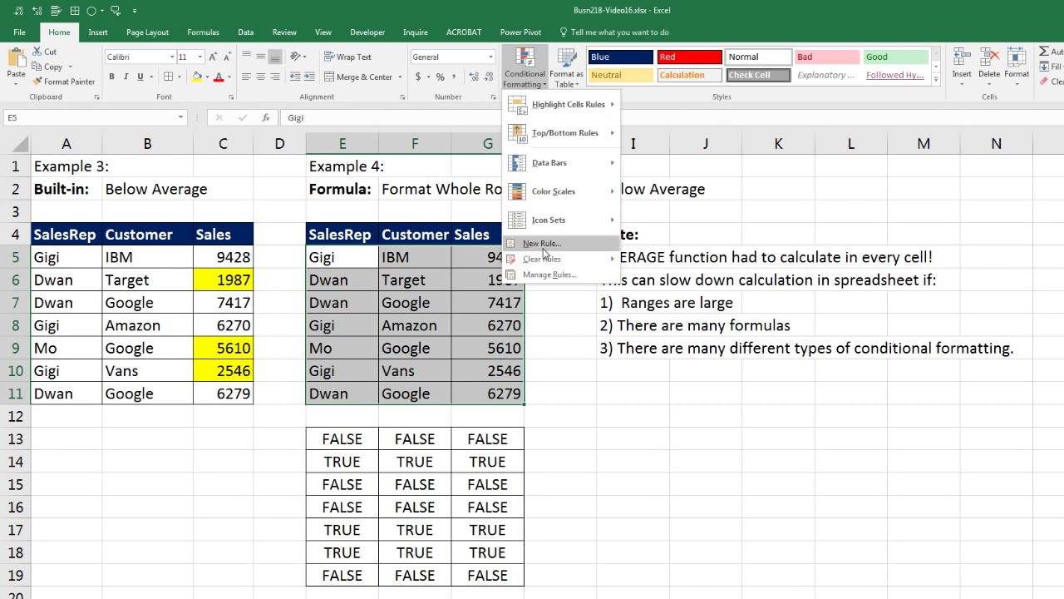
{"action": "left_click", "coordinate": [397, 329]}
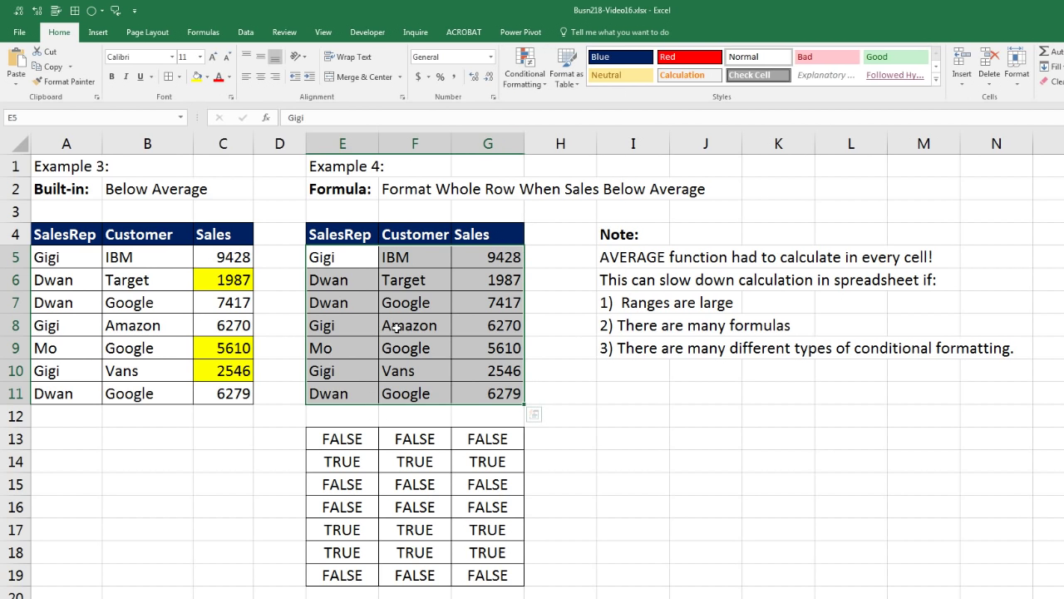
{"action": "key", "text": "alt"}
{"action": "key", "text": "h"}
{"action": "key", "text": "l"}
{"action": "key", "text": "n"}
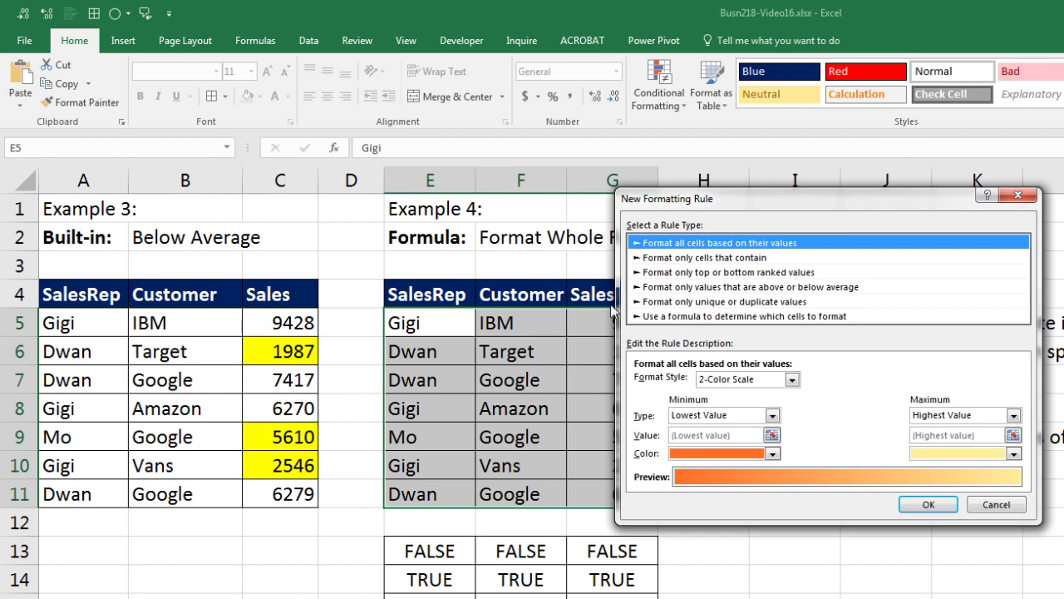
{"action": "key", "text": "Page_Down"}
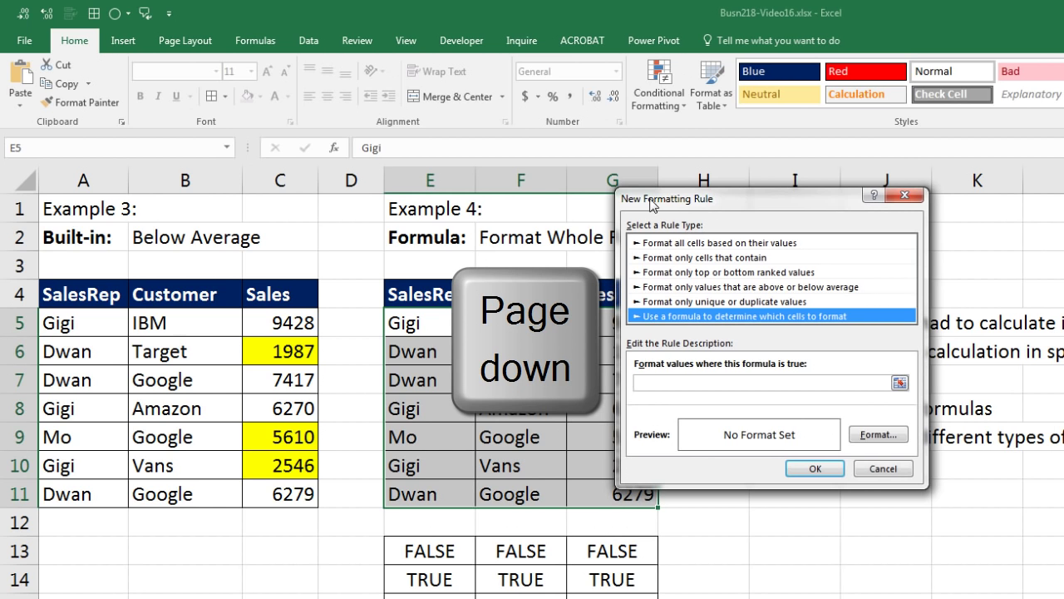
{"action": "key", "text": "Tab"}
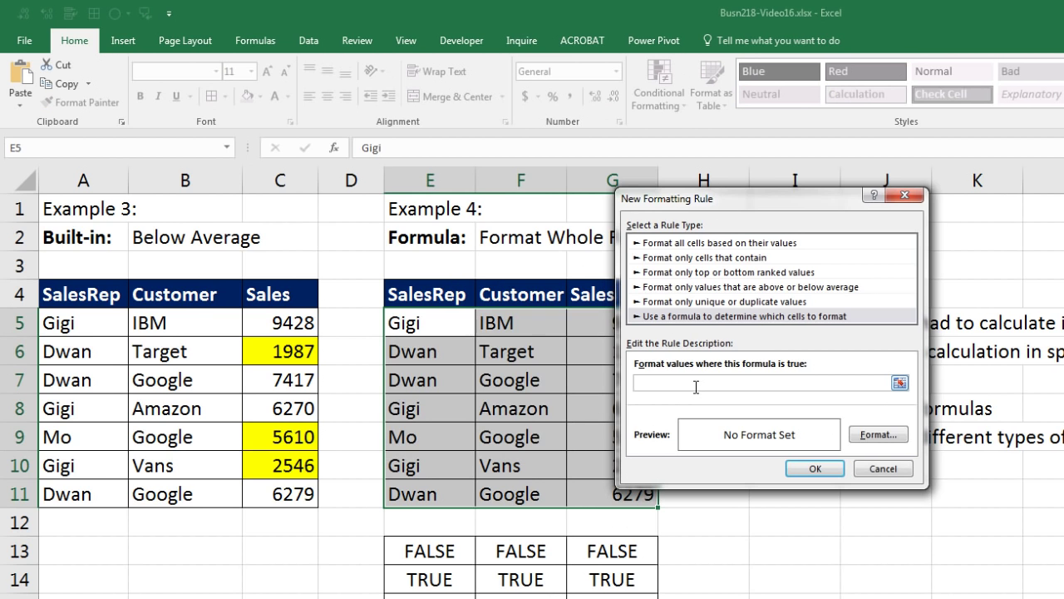
{"action": "key", "text": "Escape"}
Start a formula-based conditional formatting rule for E5:G11 and paste in =$G5<AVERAGE($G$5:$G$11)
{"action": "key", "text": "alt"}
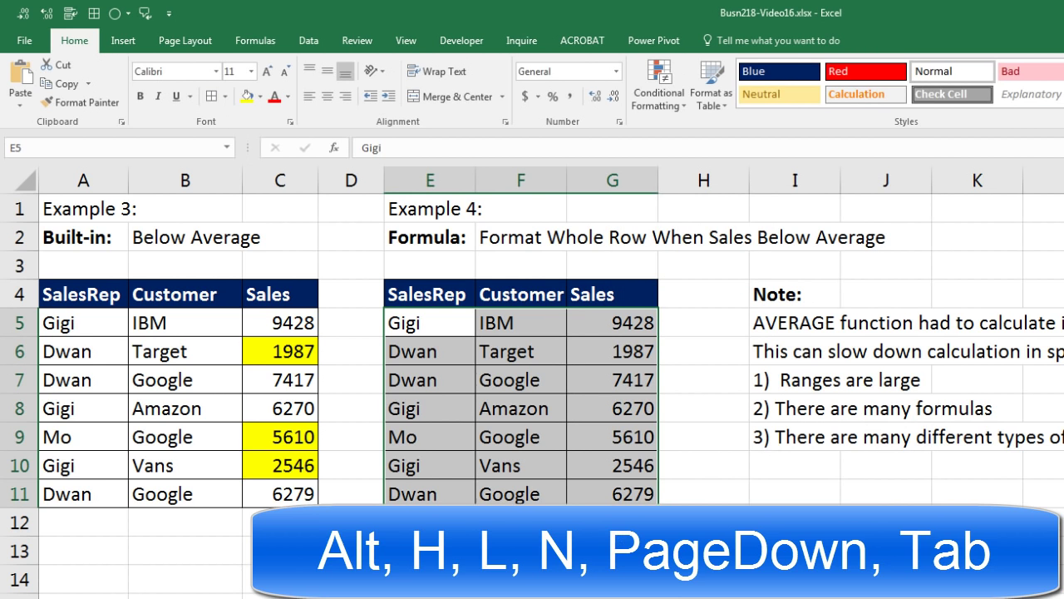
{"action": "key", "text": "h"}
{"action": "key", "text": "l"}
{"action": "key", "text": "n"}
{"action": "key", "text": "Page_Down"}
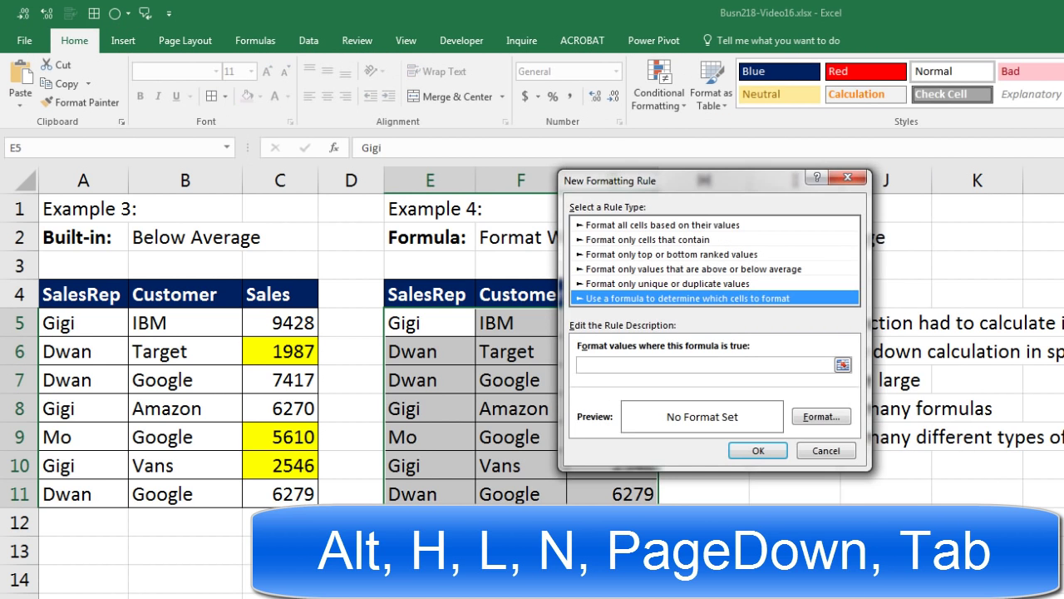
{"action": "key", "text": "Tab"}
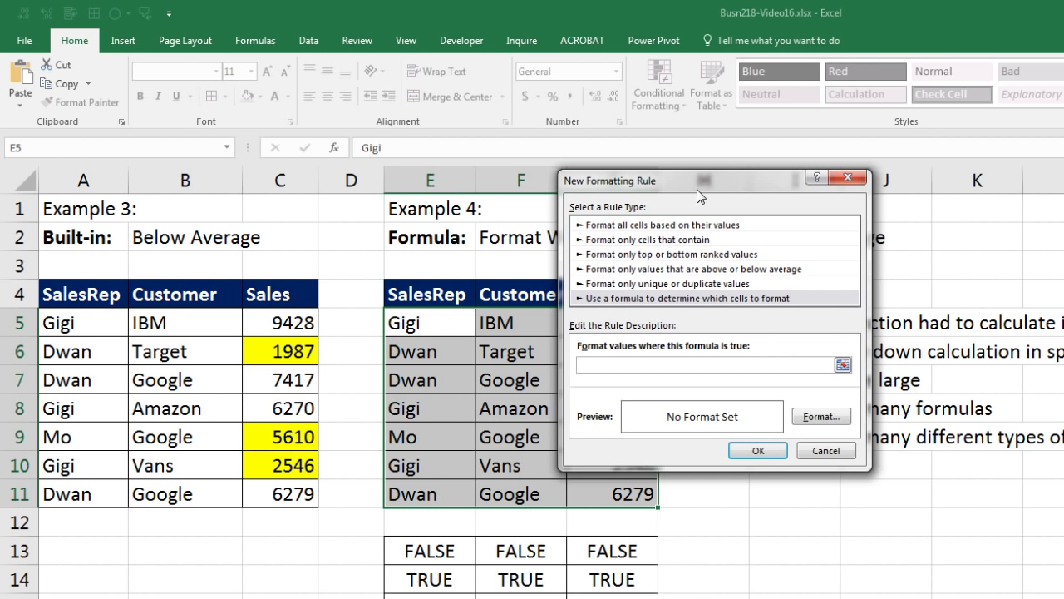
{"action": "left_click_drag", "start_coordinate": [696, 181], "coordinate": [817, 236]}
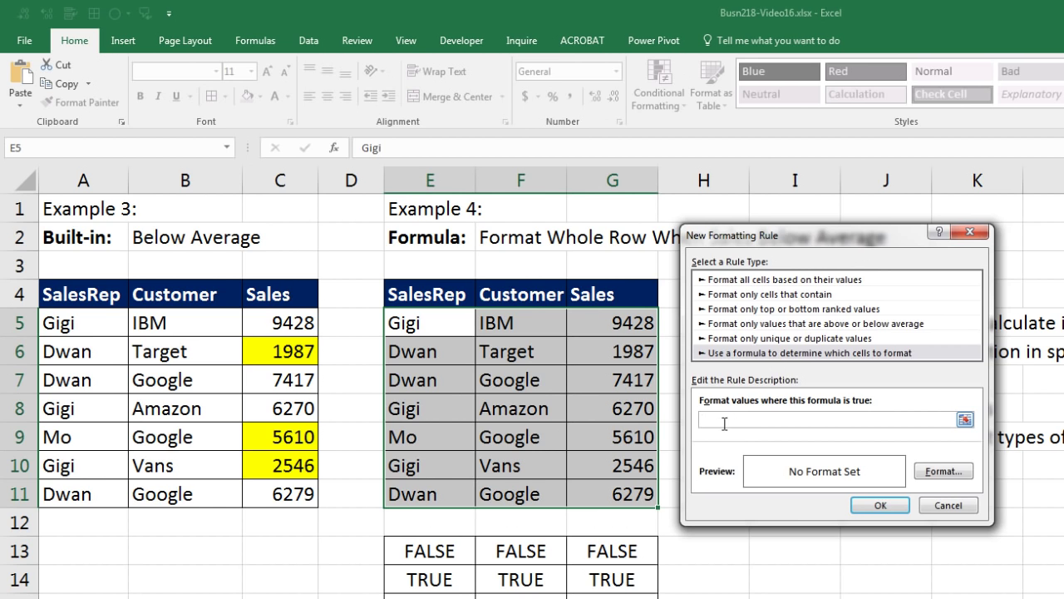
{"action": "key", "text": "ctrl+v"}
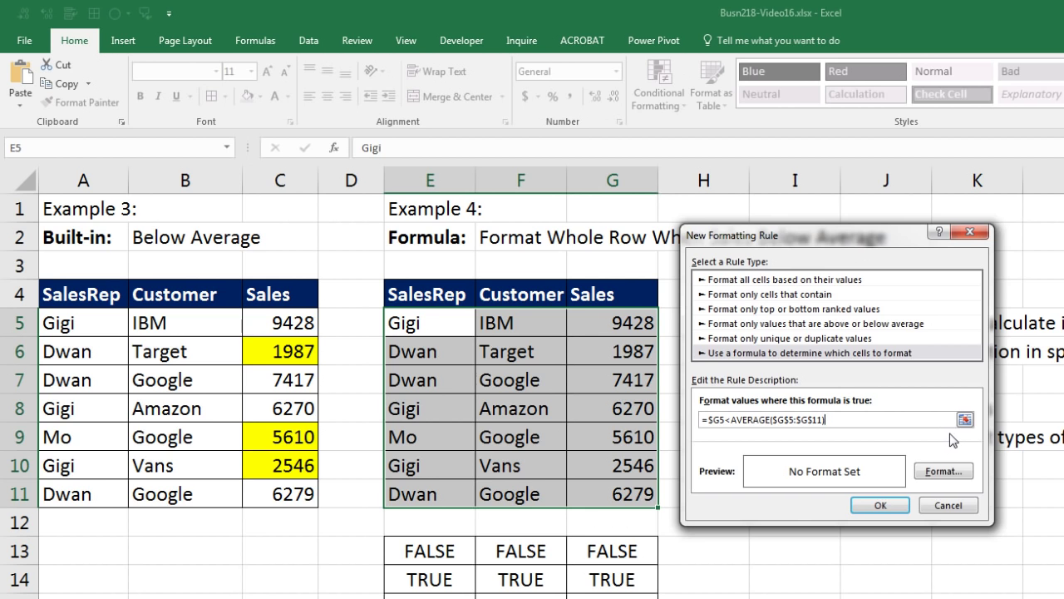
Give the new rule a yellow fill and apply it to E5:G11
{"action": "left_click", "coordinate": [944, 470]}
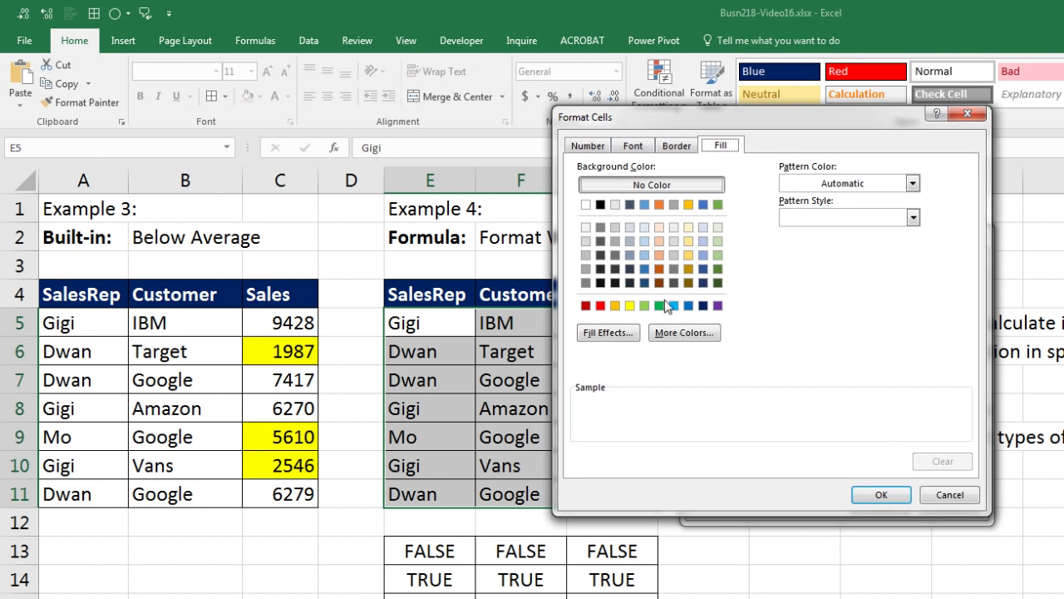
{"action": "left_click", "coordinate": [630, 305]}
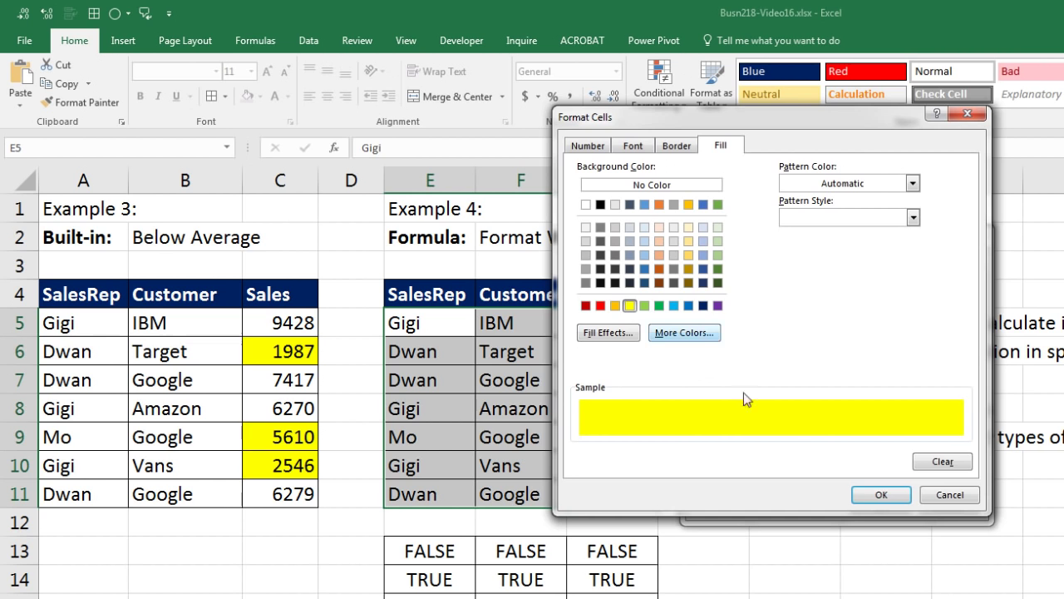
{"action": "left_click", "coordinate": [866, 497]}
{"action": "left_click", "coordinate": [880, 505]}
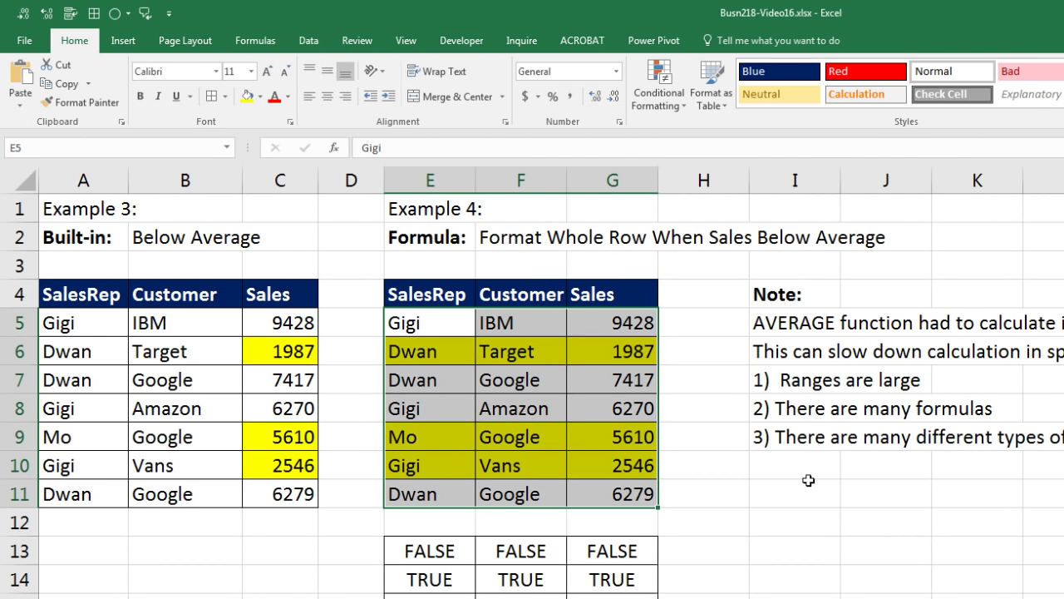
Test the row highlighting by entering 2000 as the Amazon Sales value in G8, and undo that entry
{"action": "left_click", "coordinate": [594, 401]}
{"action": "type", "text": "2000"}
{"action": "key", "text": "ctrl+Return"}
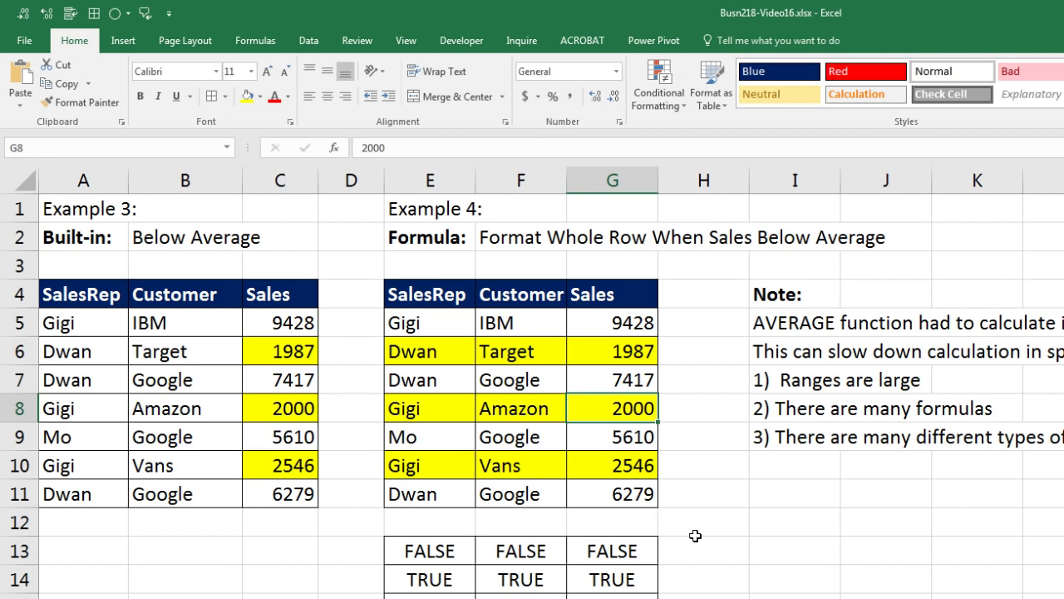
{"action": "key", "text": "ctrl+z"}
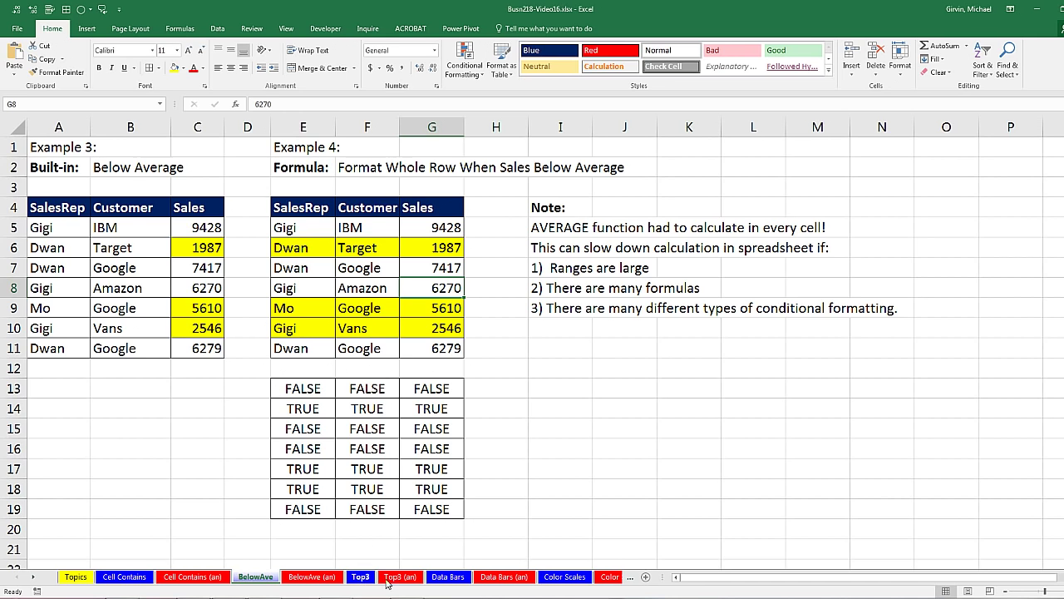
On the Top3 sheet, start a built-in top items rule for the Example 5 Sales in C5:C11, with the rank set to 3
{"action": "left_click", "coordinate": [361, 576]}
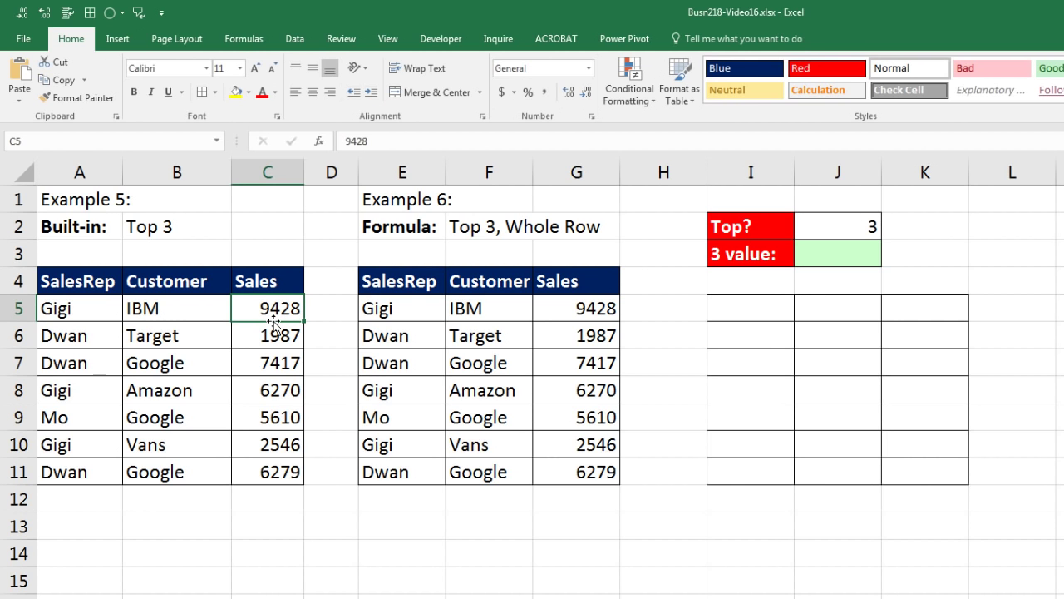
{"action": "left_click_drag", "start_coordinate": [273, 310], "coordinate": [284, 472]}
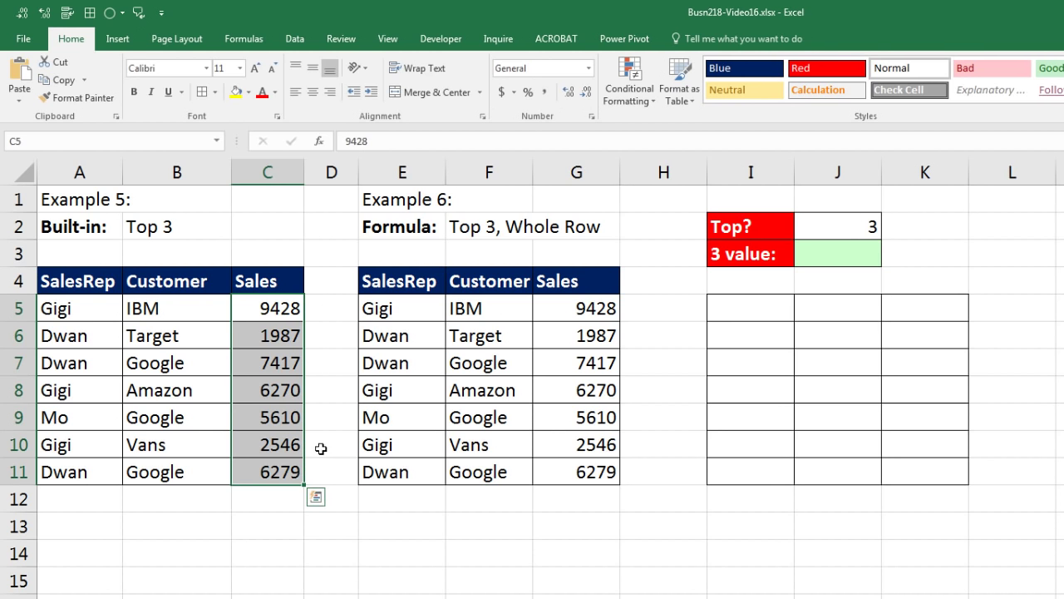
{"action": "left_click", "coordinate": [644, 100]}
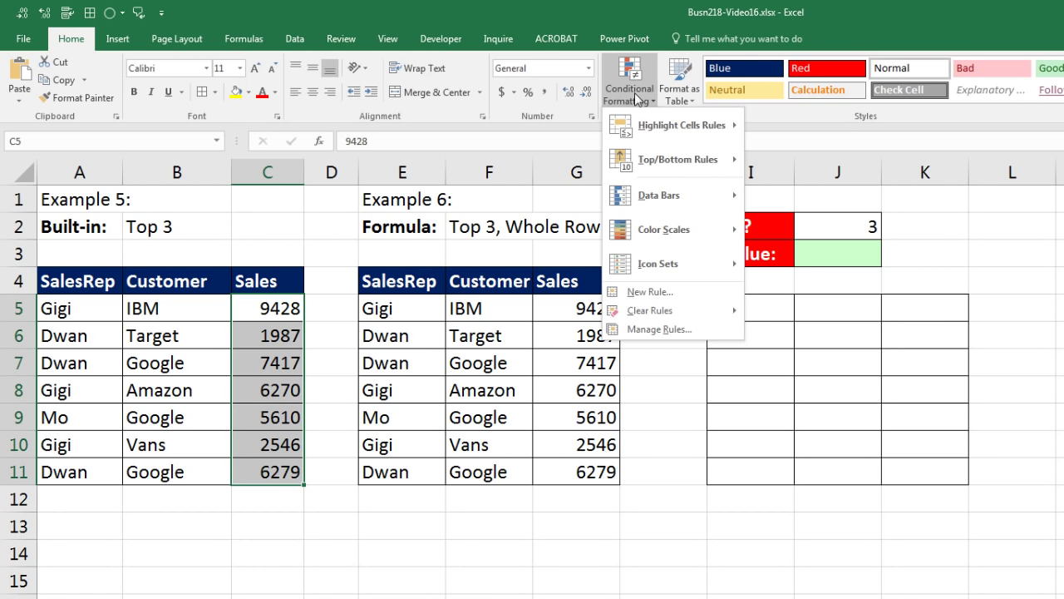
{"action": "mouse_move", "coordinate": [689, 173]}
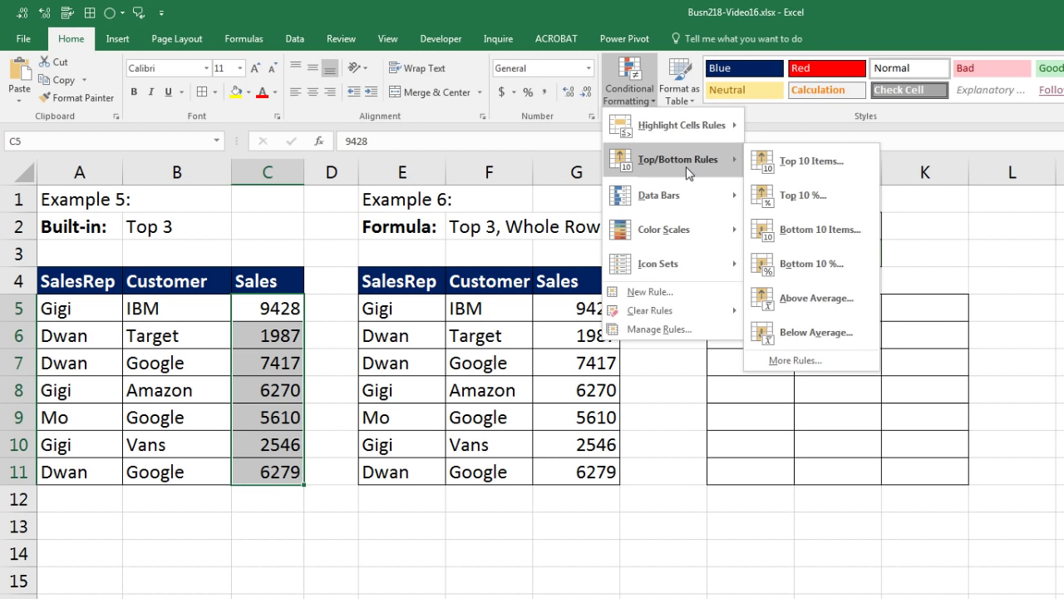
{"action": "left_click", "coordinate": [805, 172]}
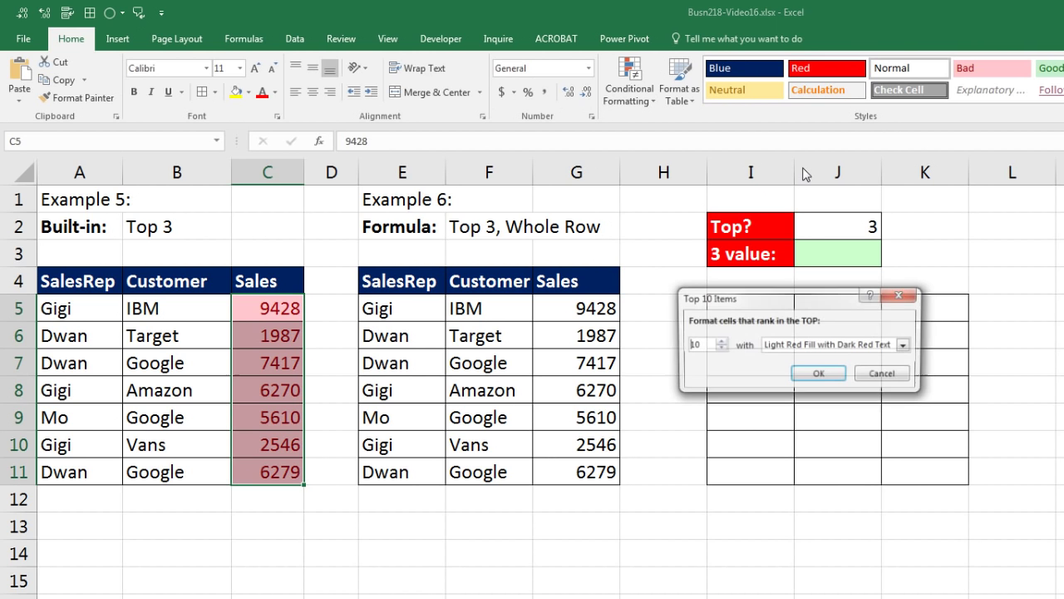
{"action": "left_click", "coordinate": [720, 349]}
{"action": "left_click", "coordinate": [720, 349]}
{"action": "left_click", "coordinate": [720, 349]}
{"action": "left_click", "coordinate": [720, 349]}
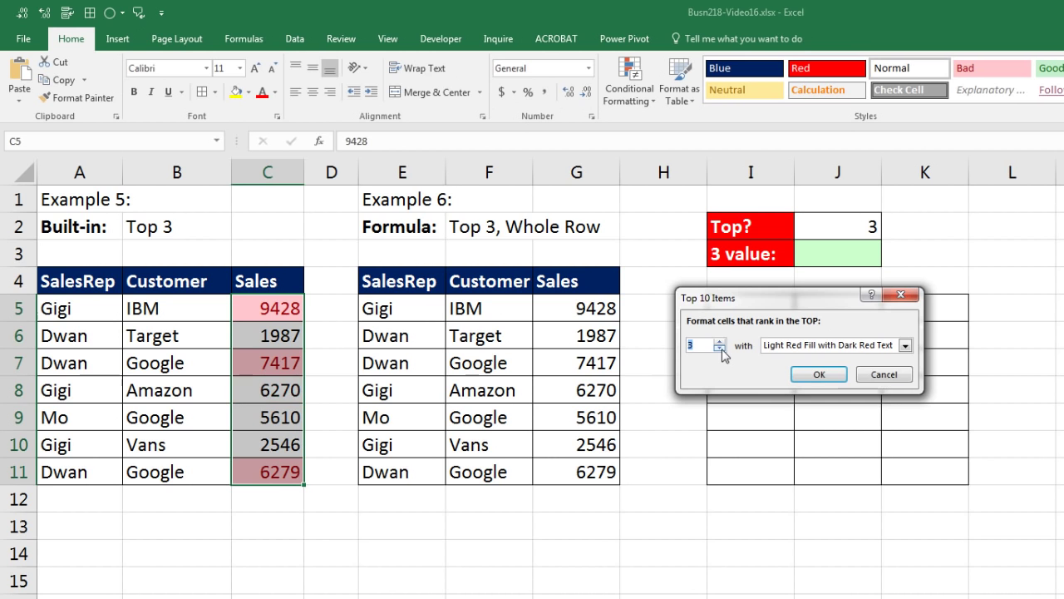
Give the top 3 rule a custom format with yellow fill and apply it to the Example 5 Sales
{"action": "left_click", "coordinate": [905, 346]}
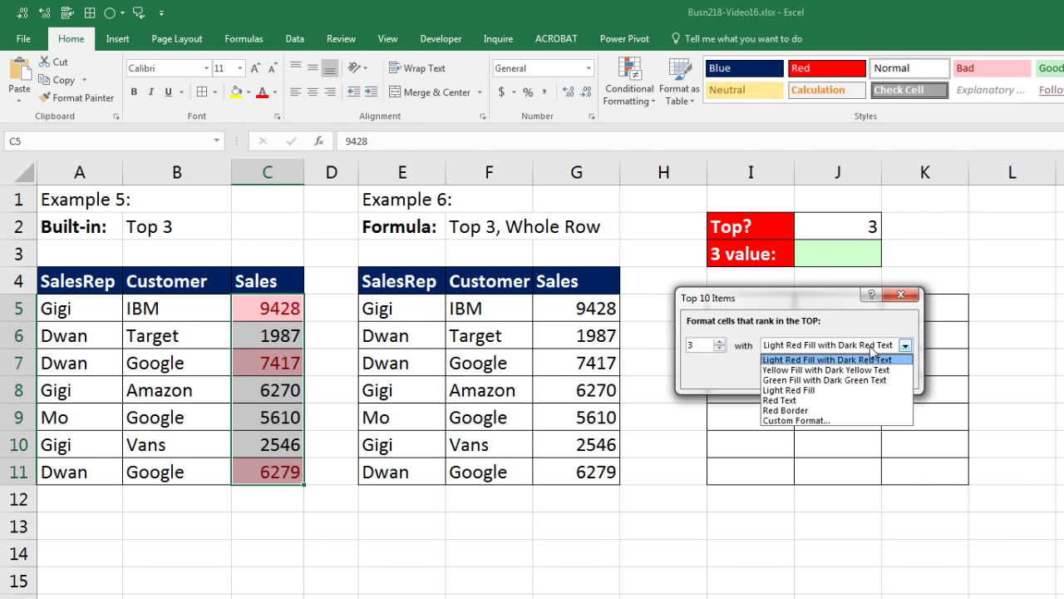
{"action": "left_click", "coordinate": [803, 421]}
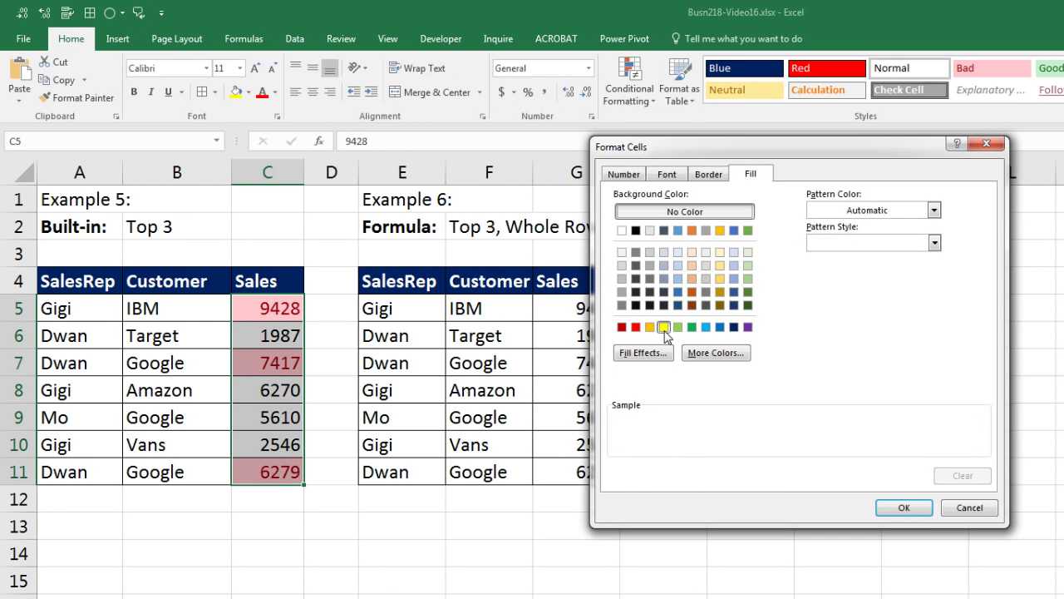
{"action": "left_click", "coordinate": [663, 326]}
{"action": "left_click", "coordinate": [884, 508]}
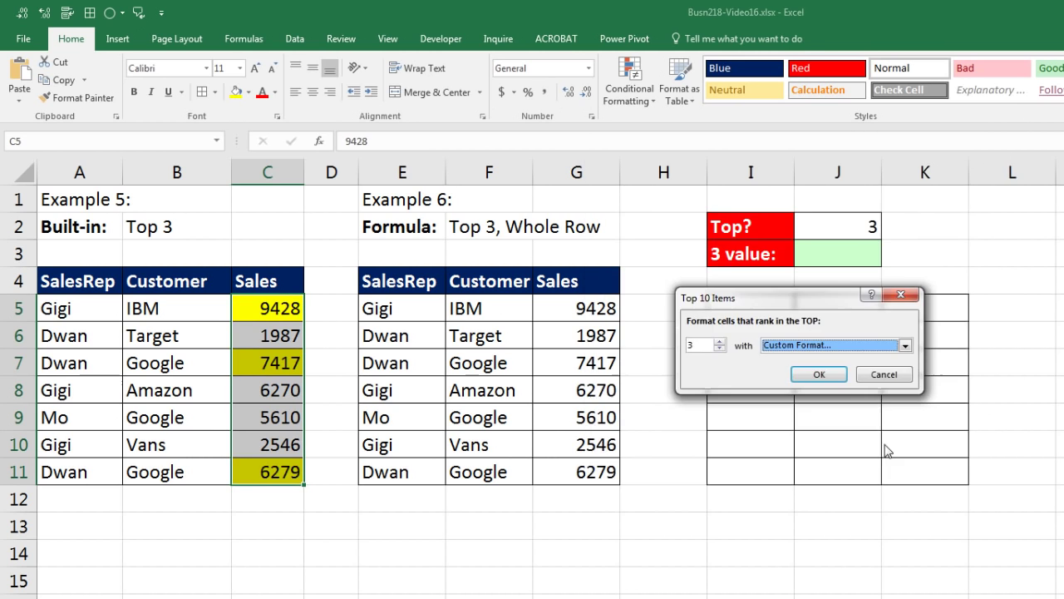
{"action": "left_click", "coordinate": [819, 375]}
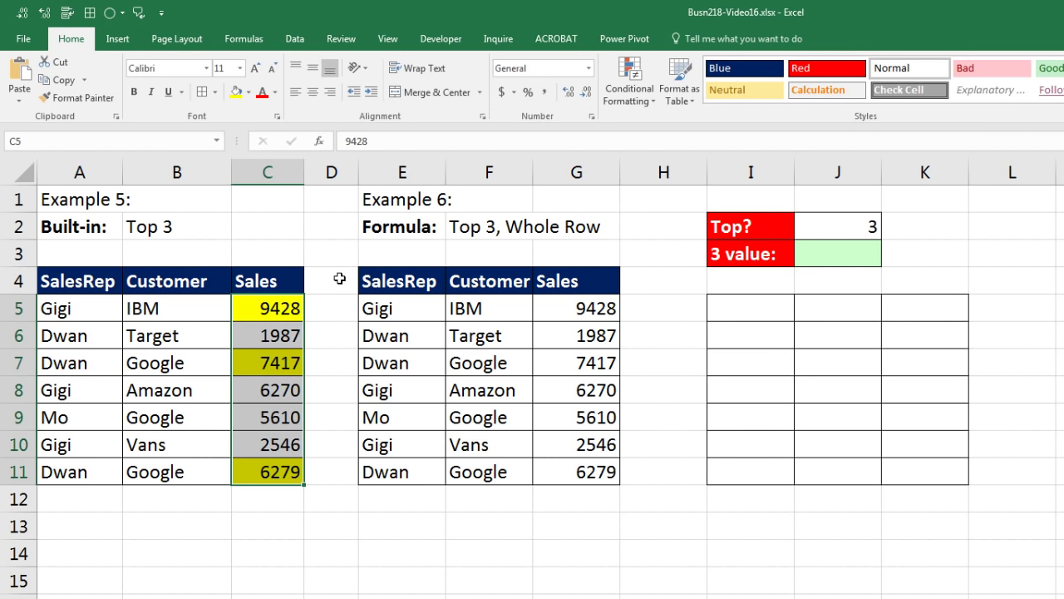
Examine the first Example 6 record, the 3 value cell J3 and the empty grid starting at I5
{"action": "left_click_drag", "start_coordinate": [375, 310], "coordinate": [590, 310]}
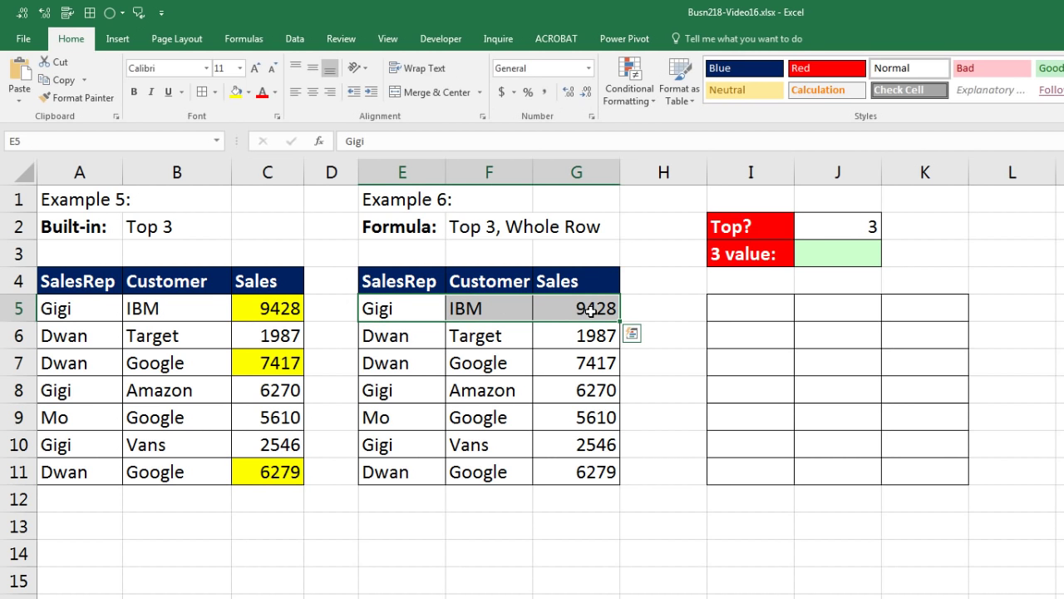
{"action": "left_click", "coordinate": [807, 255]}
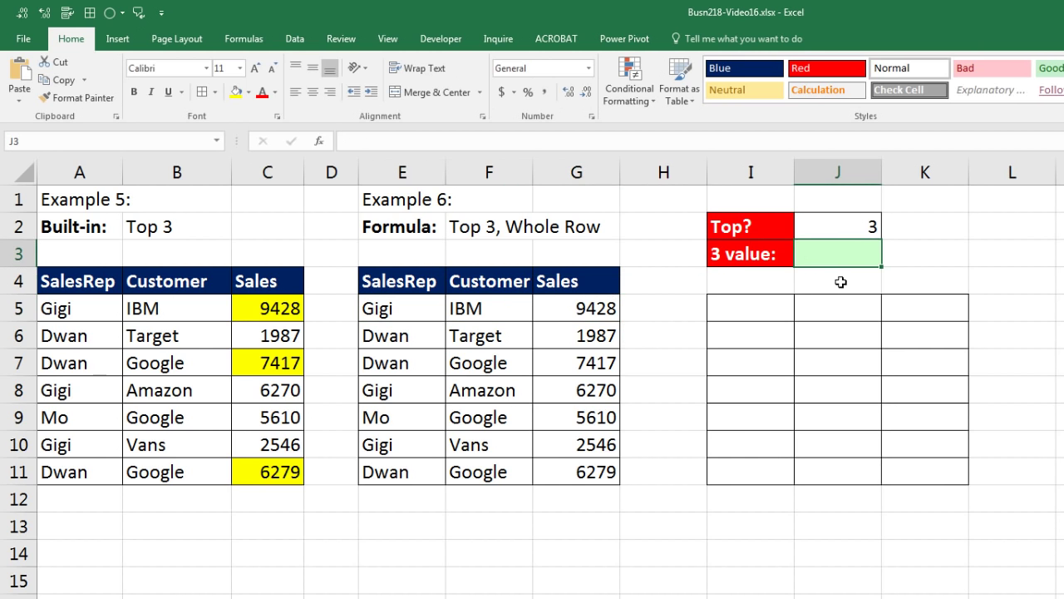
{"action": "left_click", "coordinate": [768, 304]}
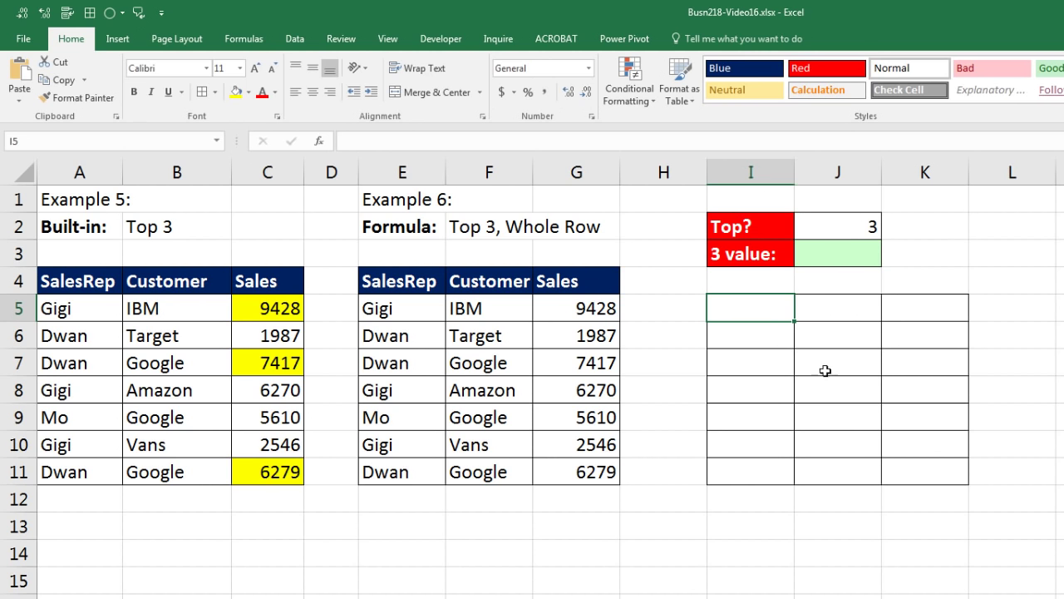
Calculate the third-largest Example 6 Sales value in J3 with =LARGE(G5:G11,3)
{"action": "left_click", "coordinate": [821, 258]}
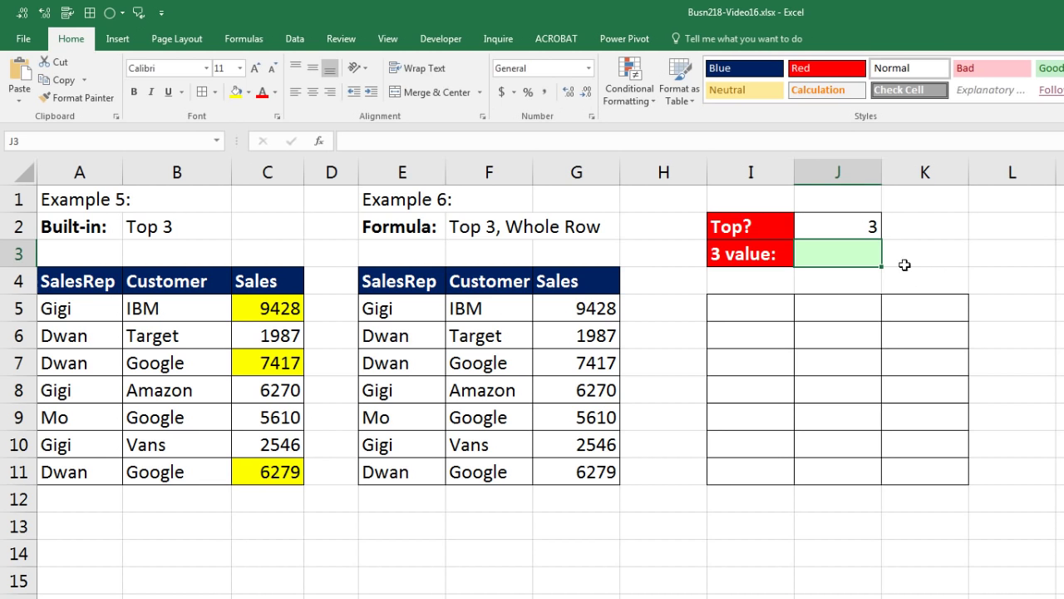
{"action": "type", "text": "=la"}
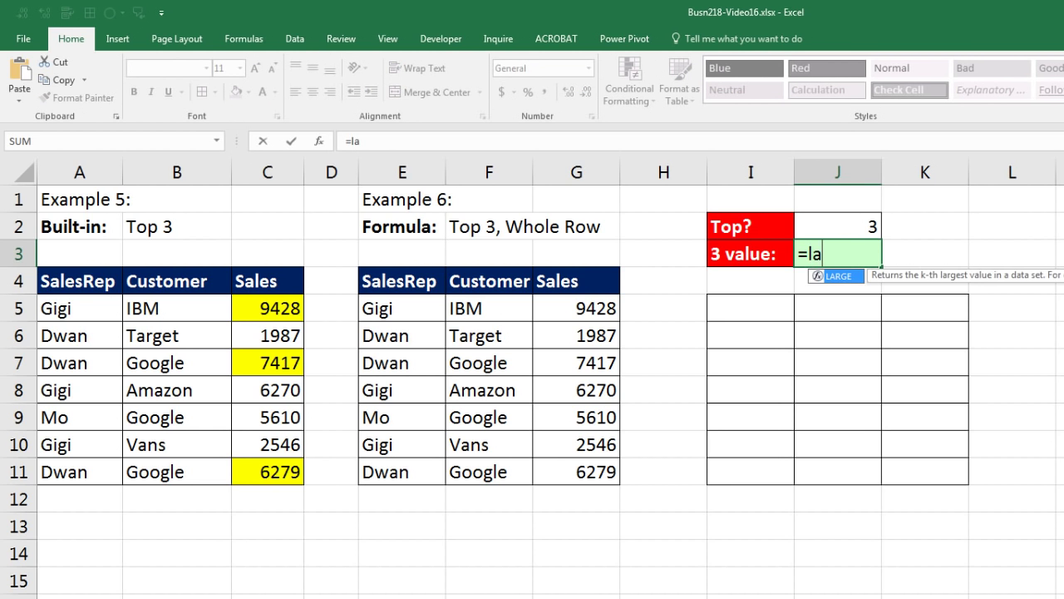
{"action": "key", "text": "Tab"}
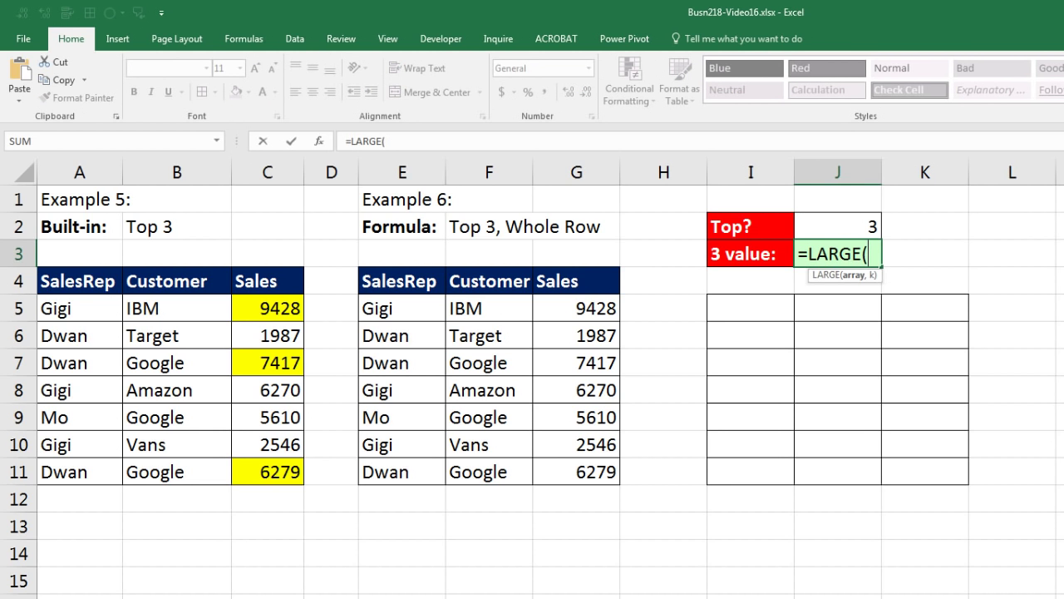
{"action": "left_click_drag", "start_coordinate": [590, 306], "coordinate": [586, 471]}
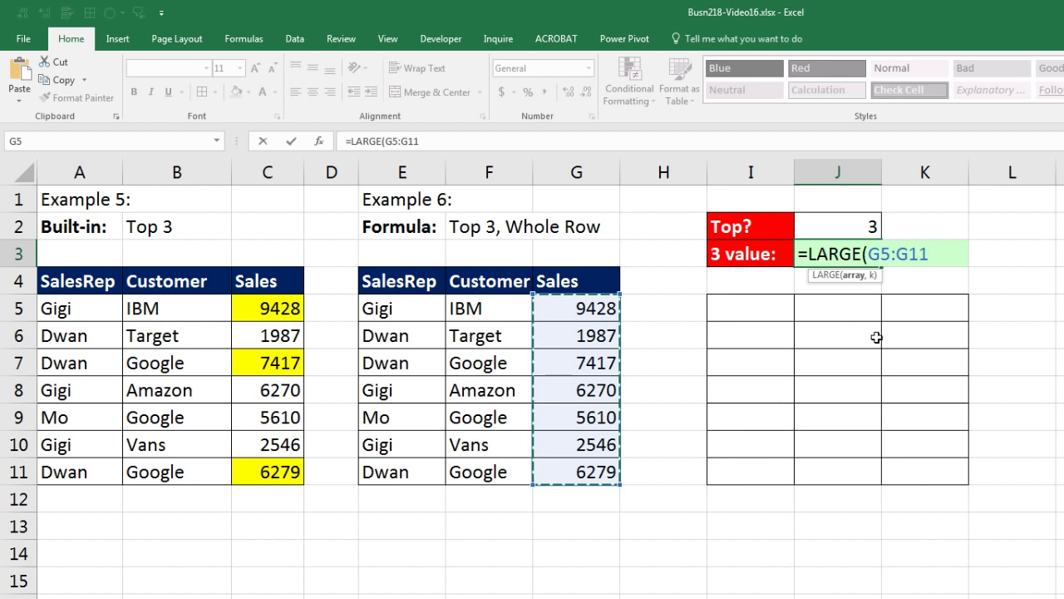
{"action": "type", "text": ","}
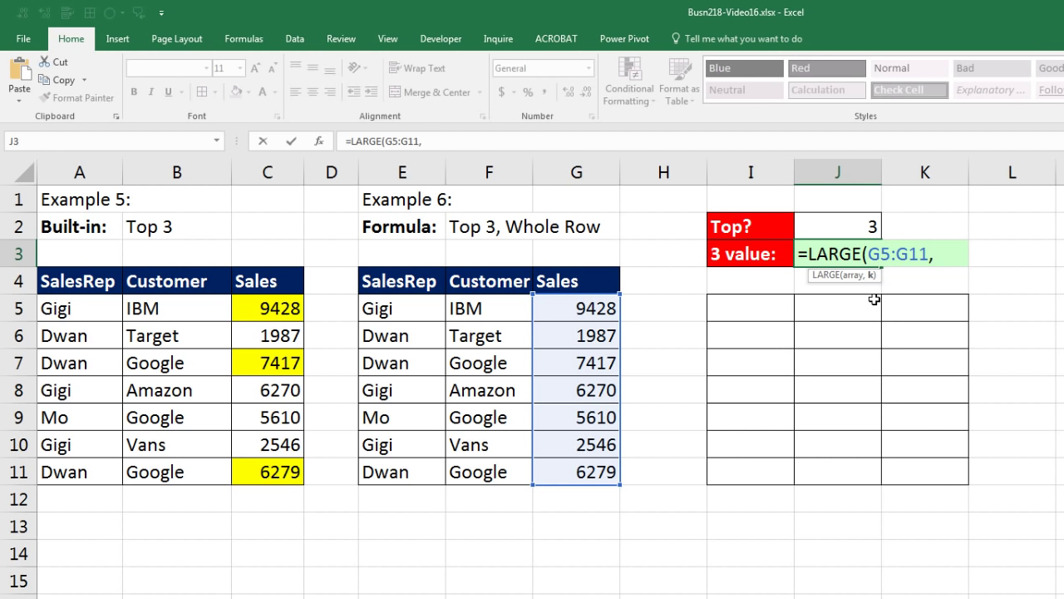
{"action": "type", "text": "3)"}
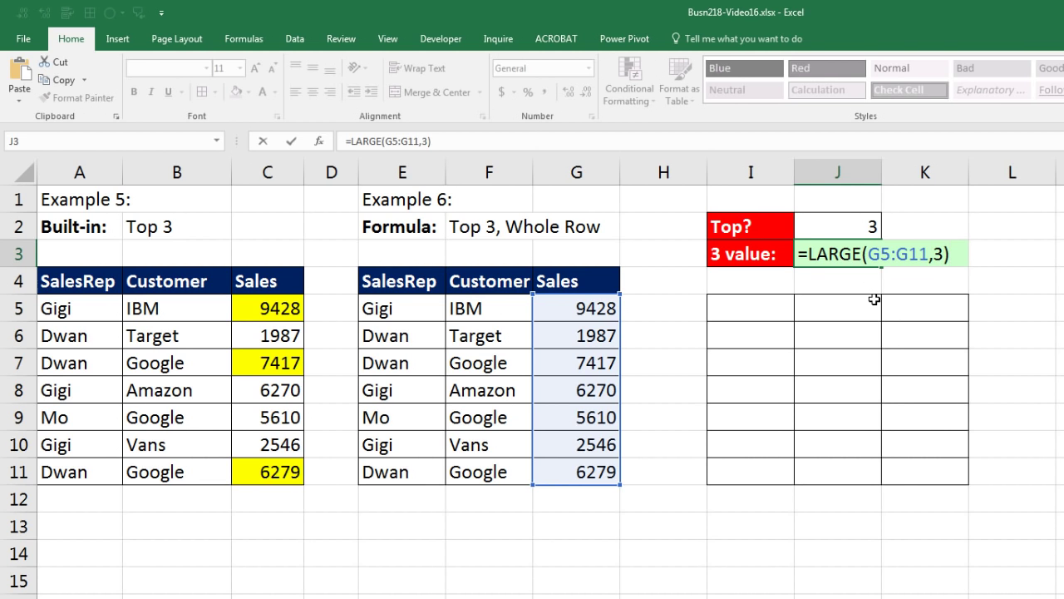
{"action": "key", "text": "Return"}
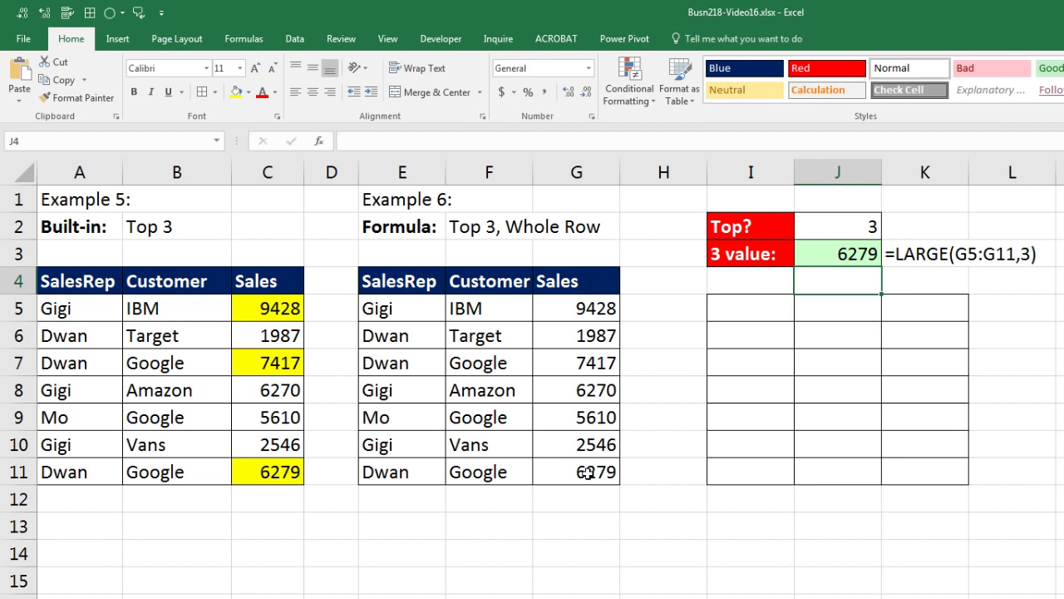
Enter the logical formula =$G5>=$J$3 in I5 and fill it through the grid I5:K11
{"action": "left_click", "coordinate": [752, 308]}
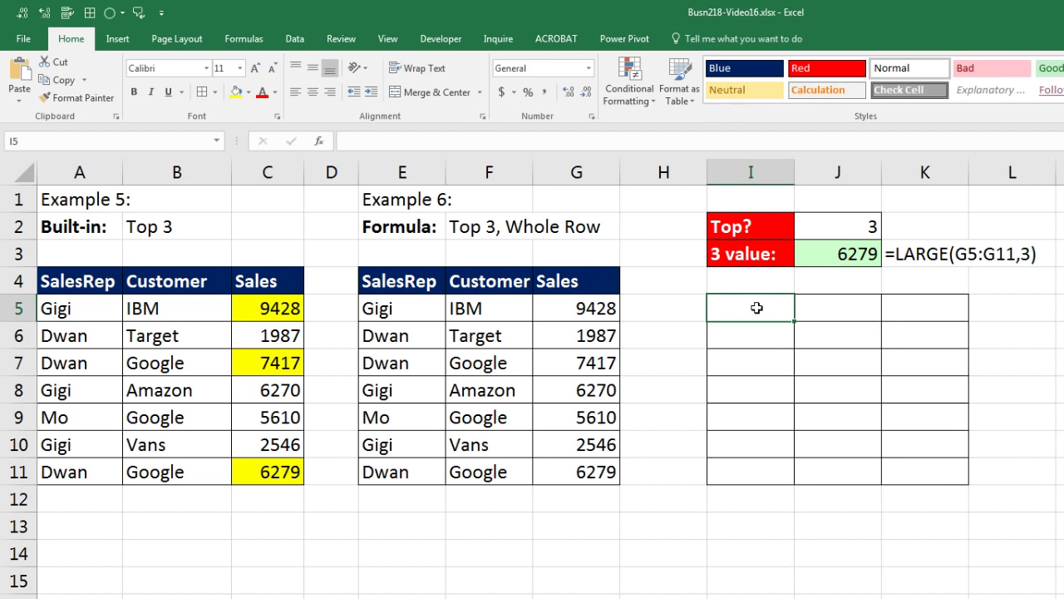
{"action": "type", "text": "="}
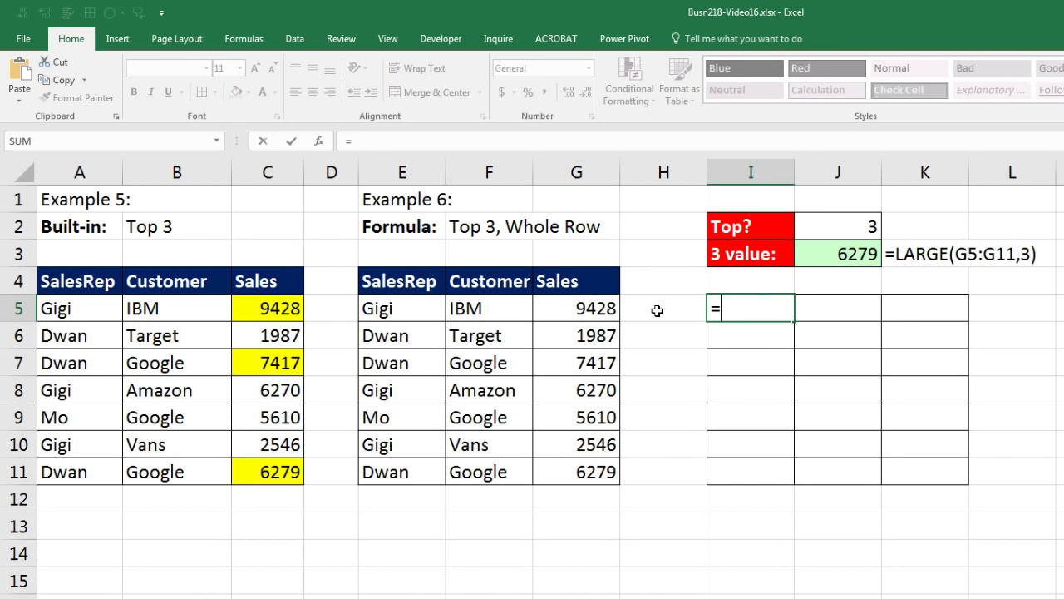
{"action": "left_click", "coordinate": [585, 307]}
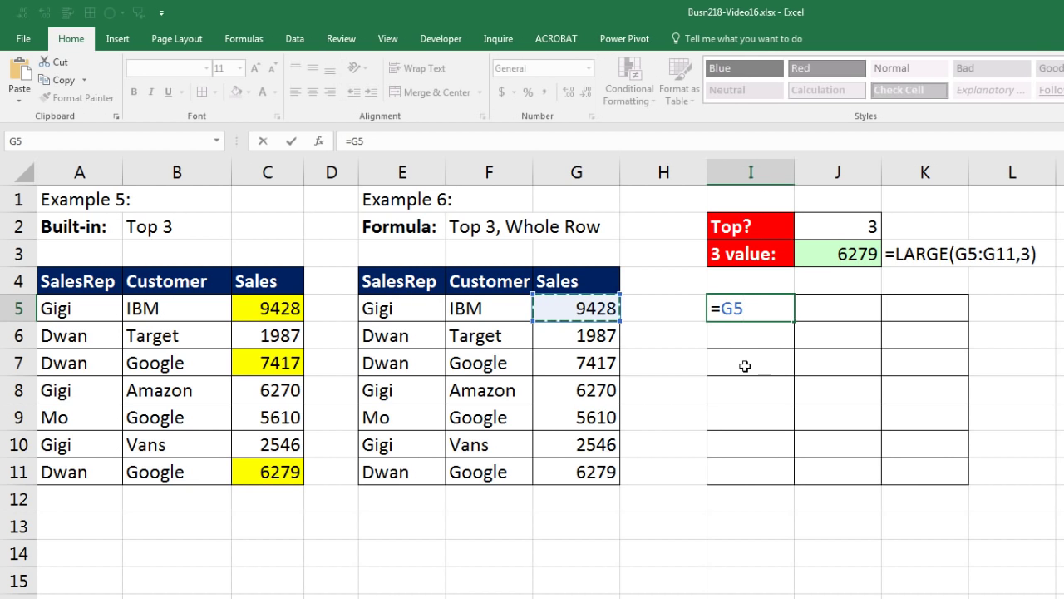
{"action": "key", "text": "F4"}
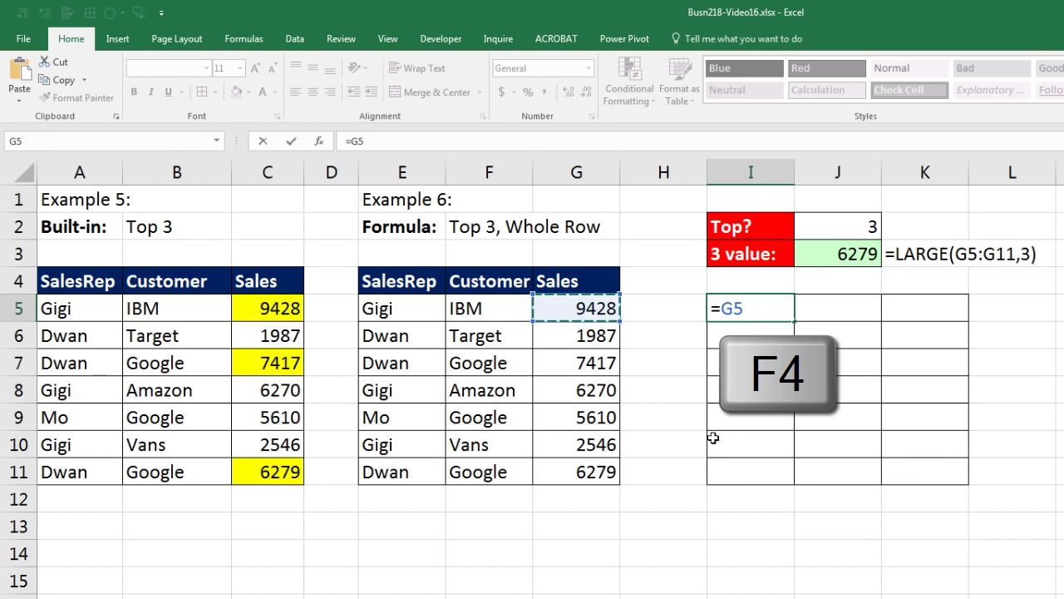
{"action": "key", "text": "F4"}
{"action": "key", "text": "F4"}
{"action": "key", "text": "F4"}
{"action": "type", "text": ">="}
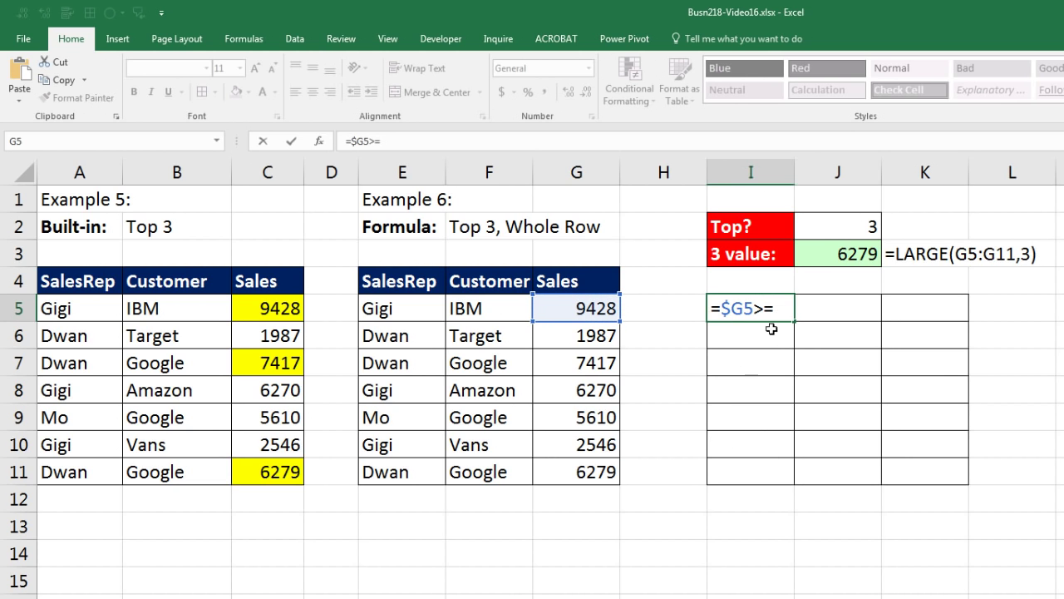
{"action": "left_click", "coordinate": [824, 254]}
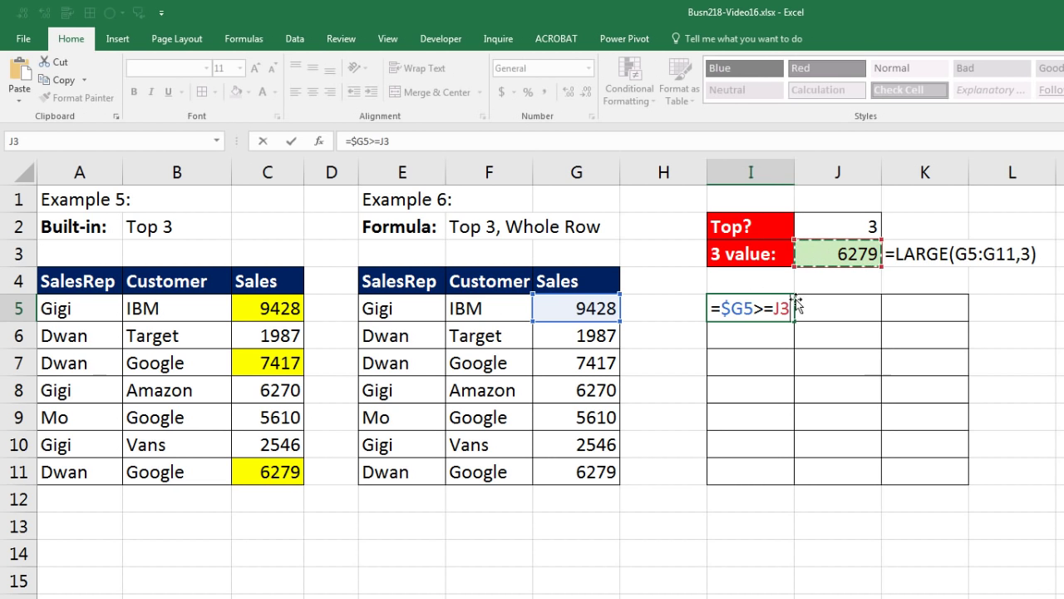
{"action": "key", "text": "F4"}
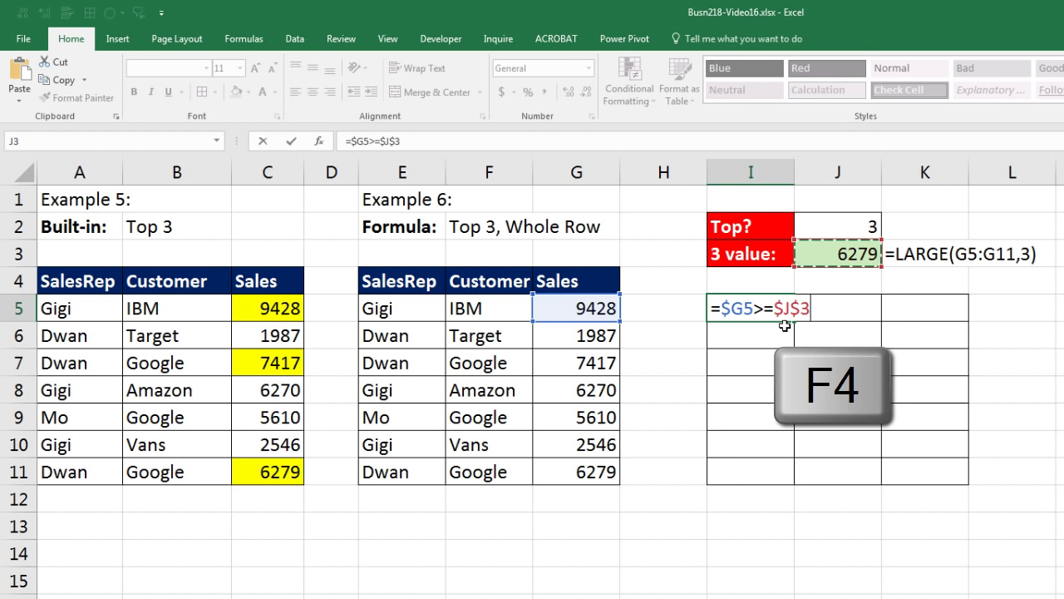
{"action": "left_click_drag", "start_coordinate": [775, 309], "coordinate": [812, 318]}
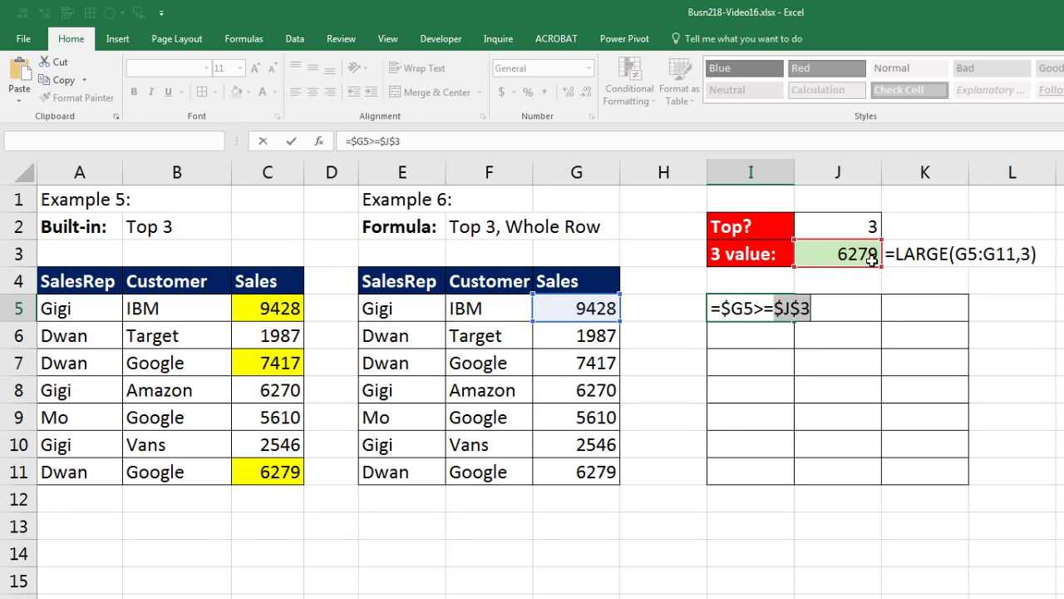
{"action": "key", "text": "ctrl+Return"}
{"action": "left_click_drag", "start_coordinate": [794, 321], "coordinate": [967, 477]}
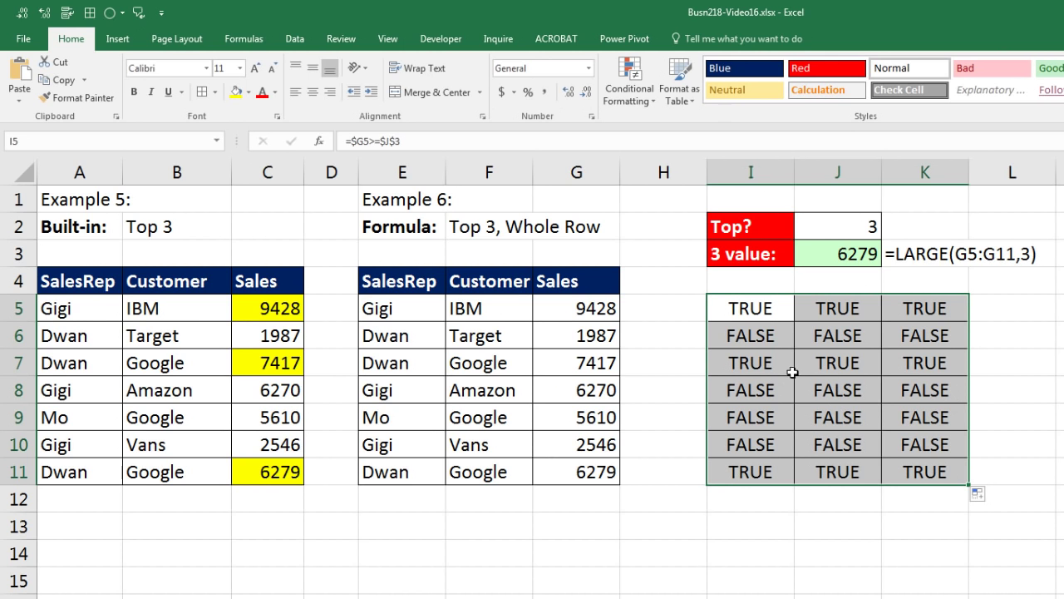
Check the cell references in the logical formulas across row 8 of the test grid and in I9
{"action": "double_click", "coordinate": [765, 390]}
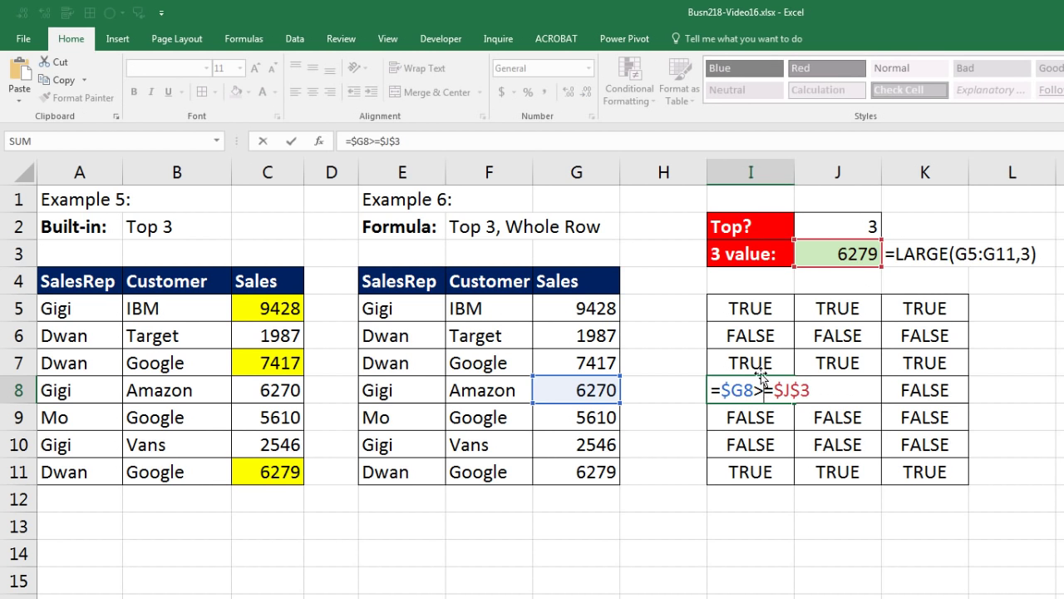
{"action": "key", "text": "Escape"}
{"action": "double_click", "coordinate": [832, 390]}
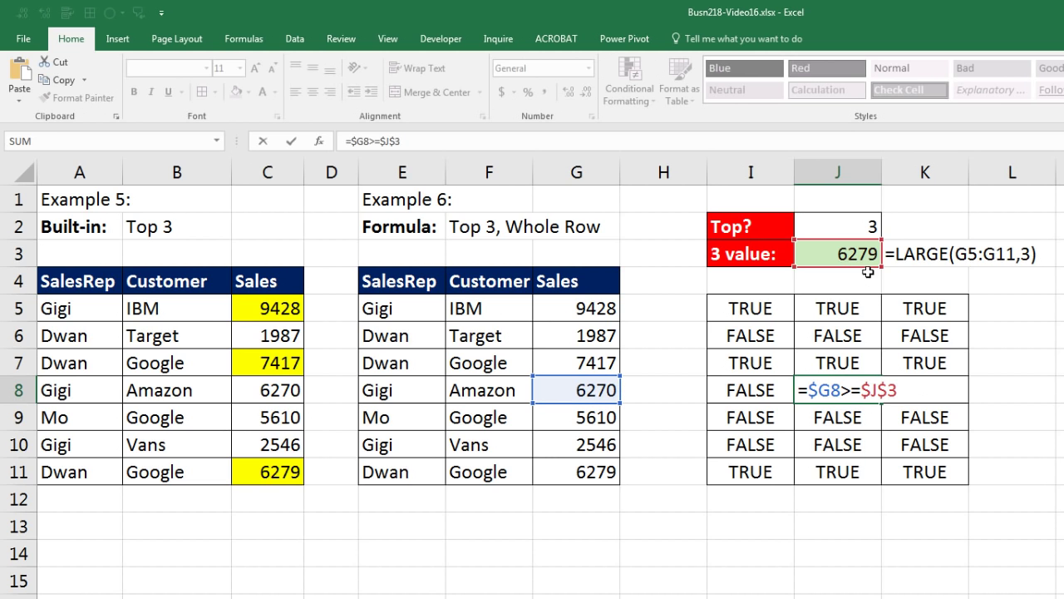
{"action": "key", "text": "Escape"}
{"action": "double_click", "coordinate": [918, 390]}
{"action": "key", "text": "Escape"}
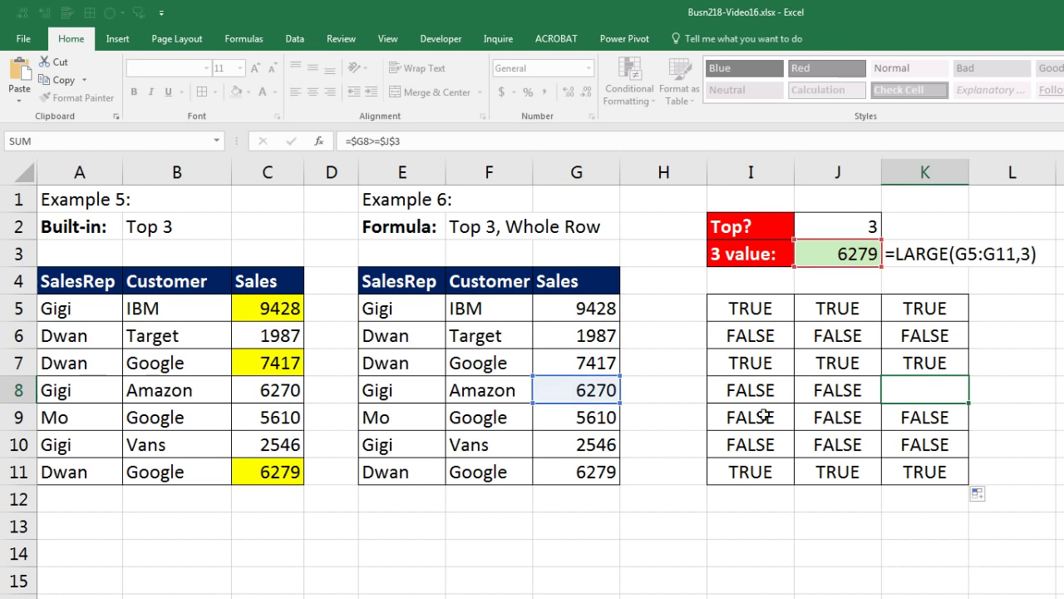
{"action": "double_click", "coordinate": [744, 418]}
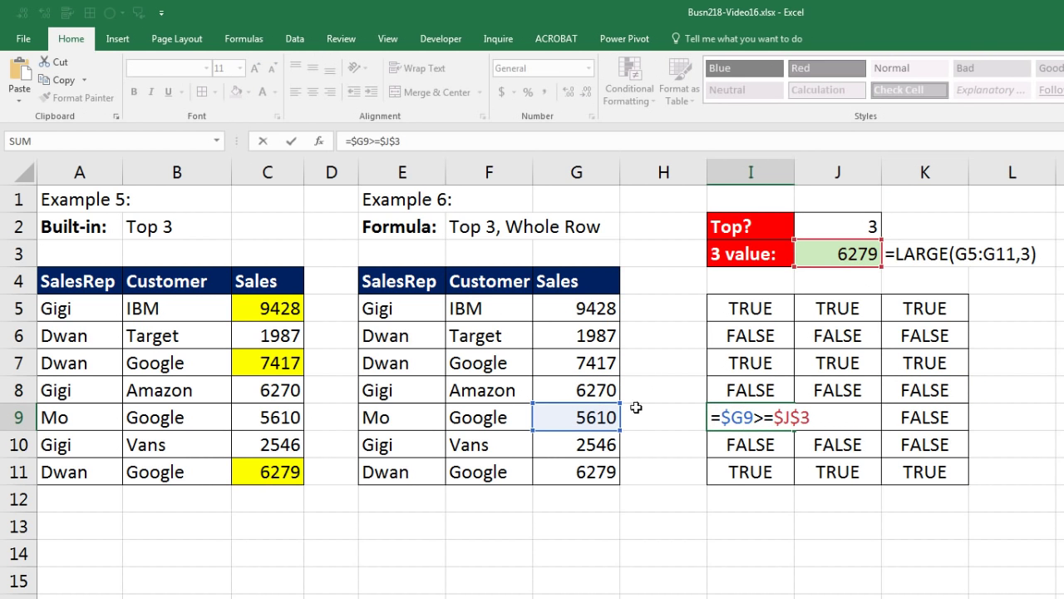
{"action": "key", "text": "Escape"}
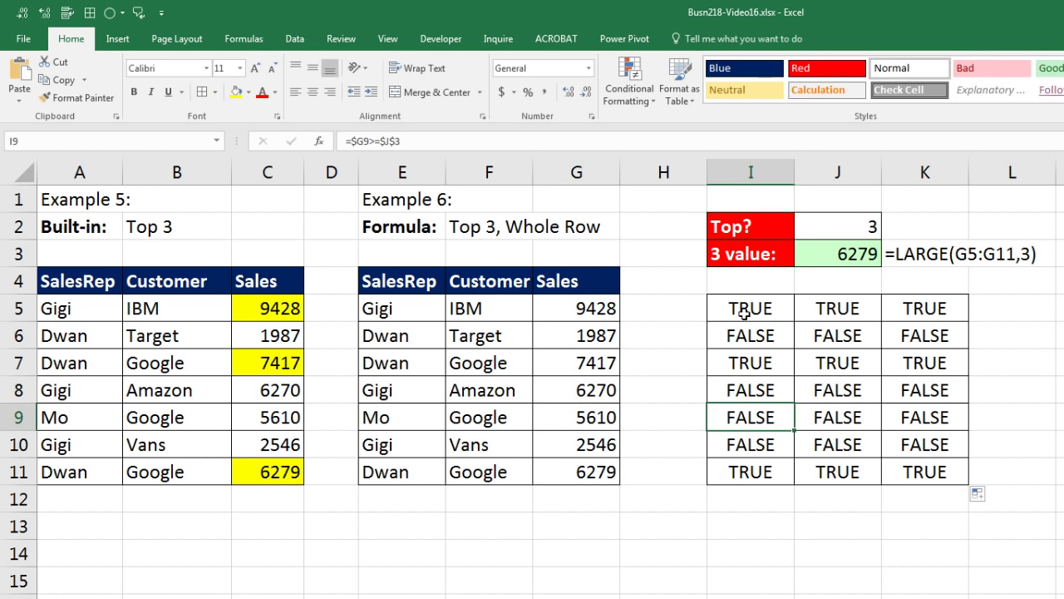
Copy the formula text =$G5>=$J$3 from I5, leaving the cell's content as it is
{"action": "left_click", "coordinate": [745, 311]}
{"action": "key", "text": "F2"}
{"action": "left_click_drag", "start_coordinate": [713, 309], "coordinate": [824, 309]}
{"action": "key", "text": "ctrl+c"}
{"action": "key", "text": "Escape"}
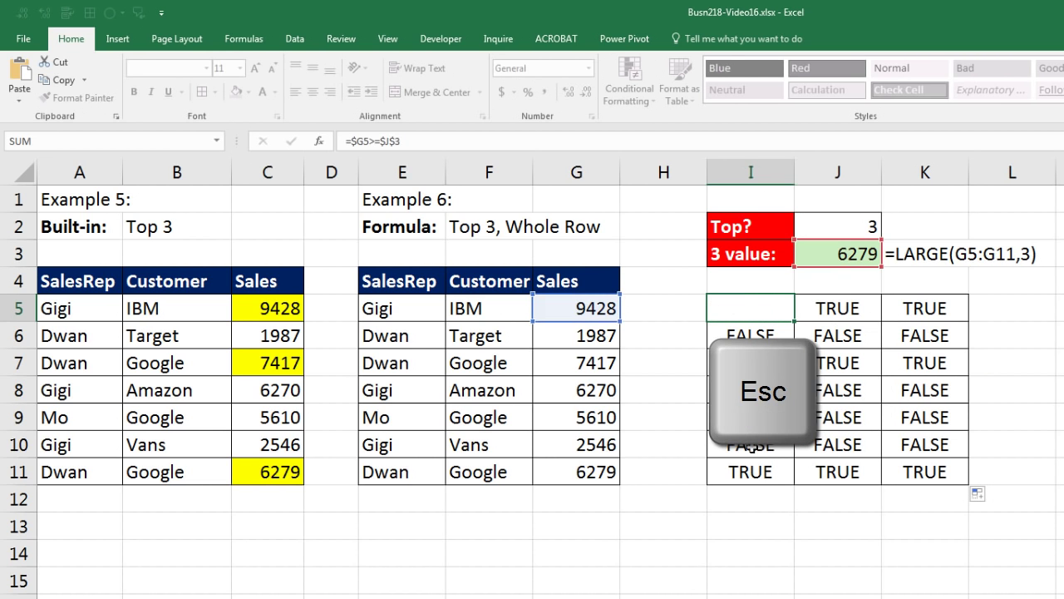
Start a formula-based conditional formatting rule for the Example 6 records E5:G11, using the copied formula =$G5>=$J$3
{"action": "left_click_drag", "start_coordinate": [393, 316], "coordinate": [579, 456]}
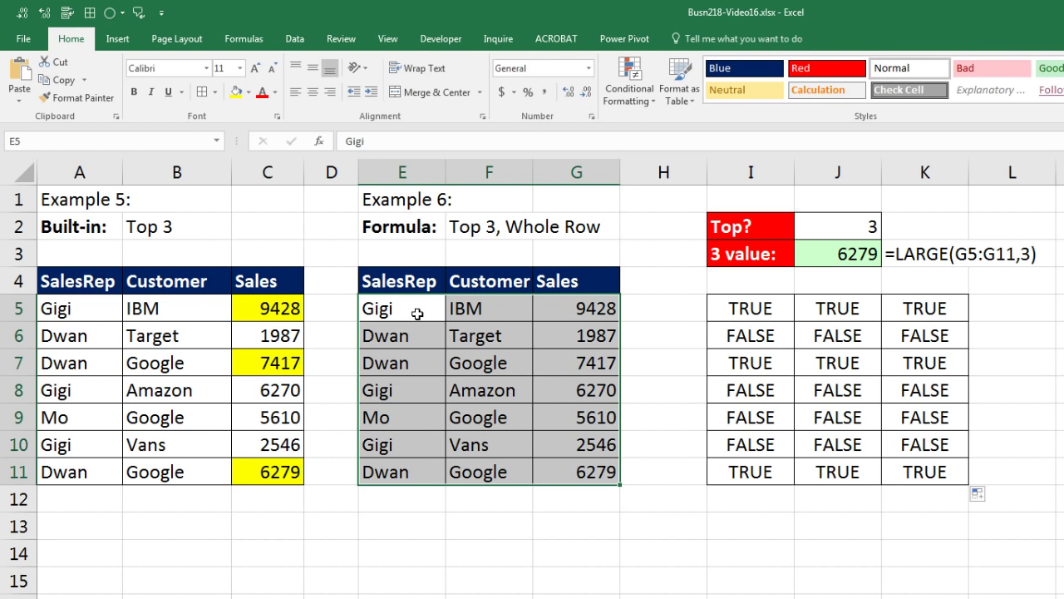
{"action": "key", "text": "alt"}
{"action": "key", "text": "h"}
{"action": "key", "text": "l"}
{"action": "key", "text": "n"}
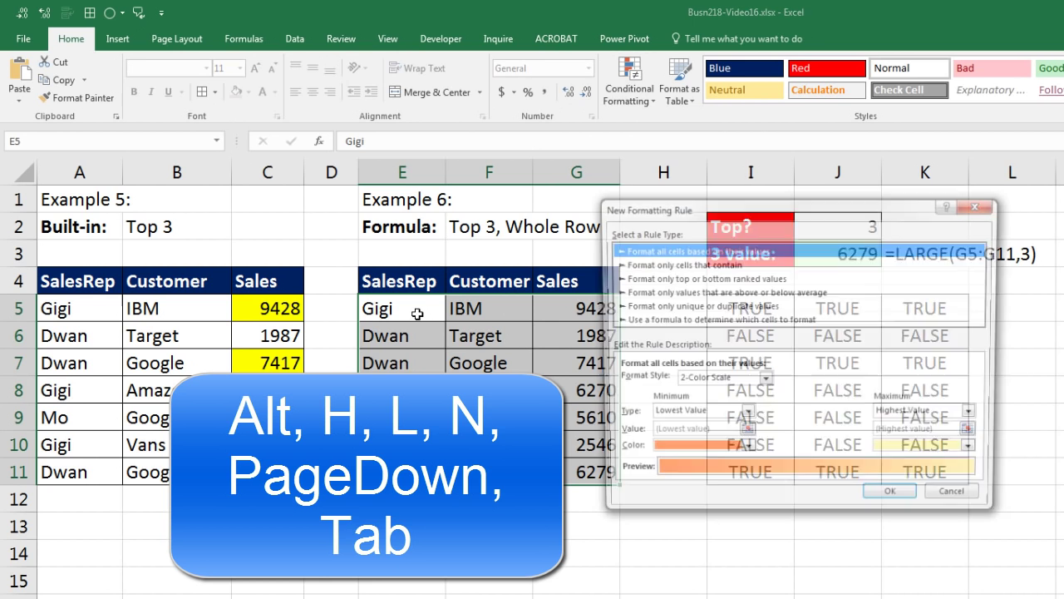
{"action": "key", "text": "Page_Down"}
{"action": "key", "text": "Tab"}
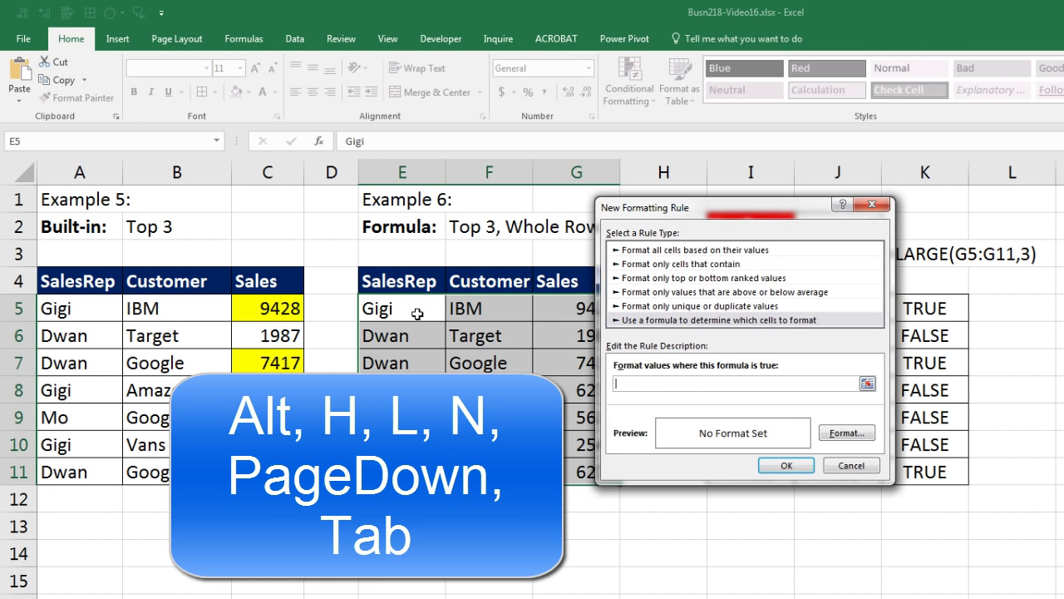
{"action": "key", "text": "ctrl+v"}
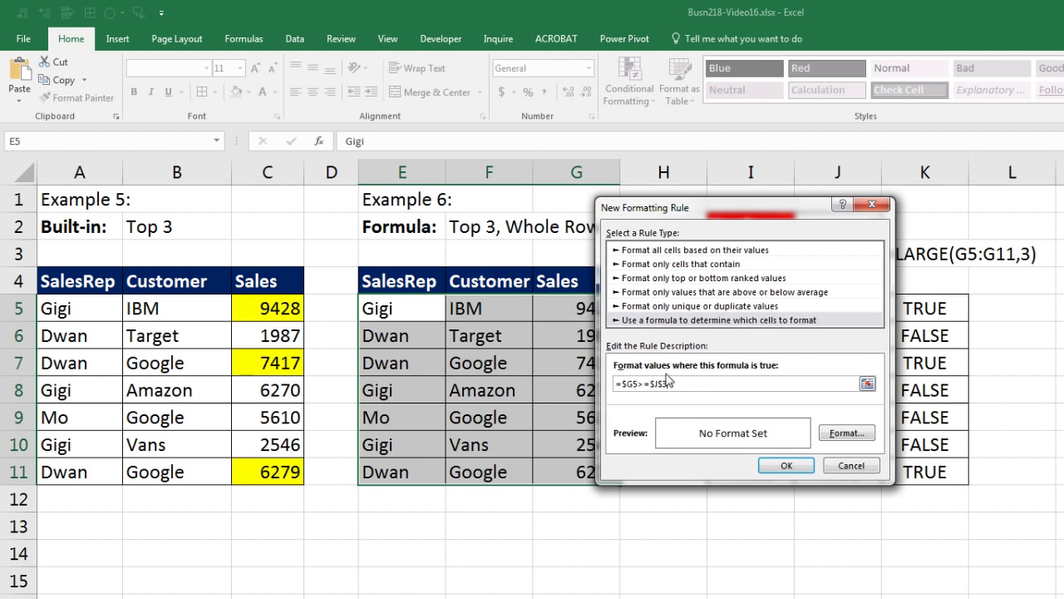
Give the formula rule a yellow fill and apply it to the Example 6 records
{"action": "left_click", "coordinate": [844, 433]}
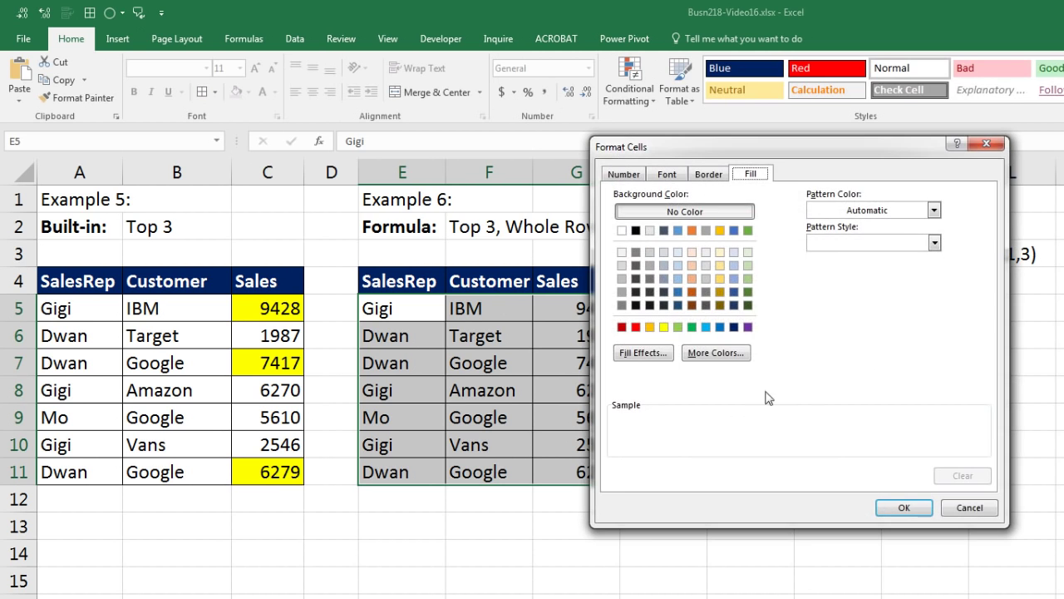
{"action": "left_click", "coordinate": [664, 326]}
{"action": "left_click", "coordinate": [898, 509]}
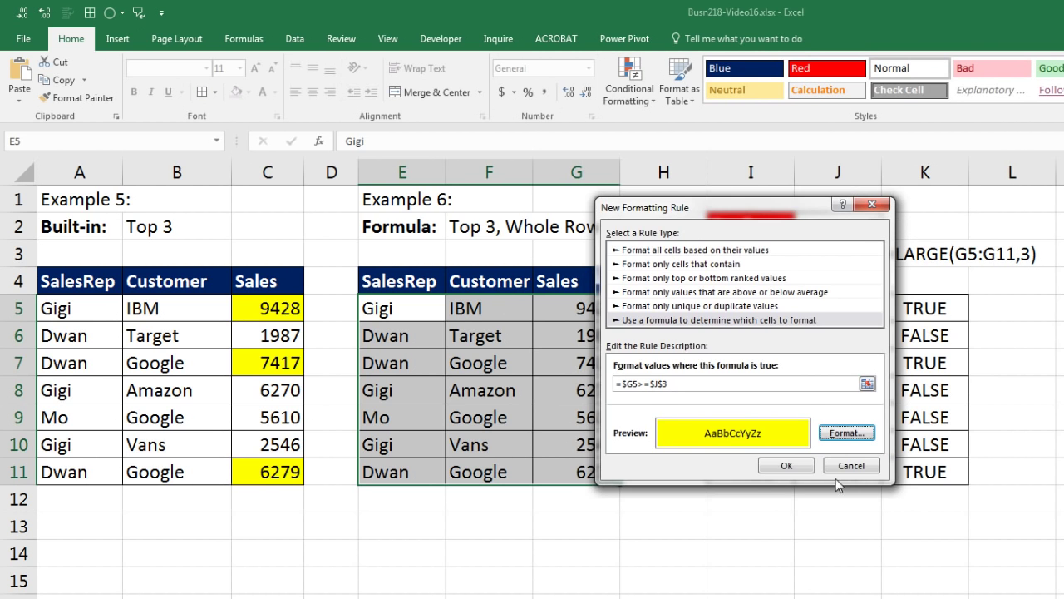
{"action": "left_click", "coordinate": [806, 467]}
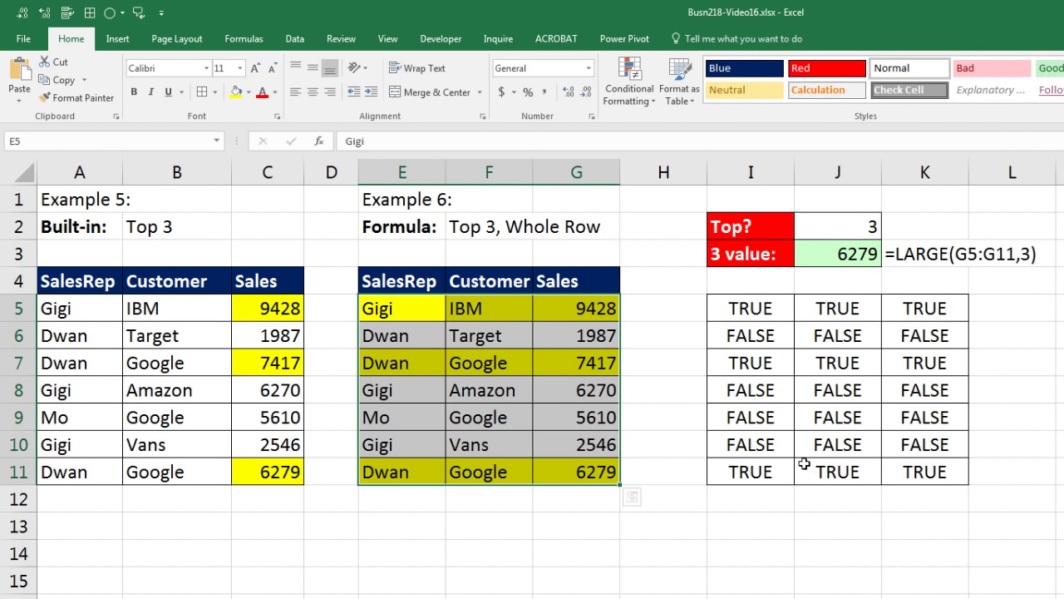
Test the top 3 highlighting by entering 10000 as the Amazon Sales value in G8, and undo that entry
{"action": "left_click", "coordinate": [596, 393]}
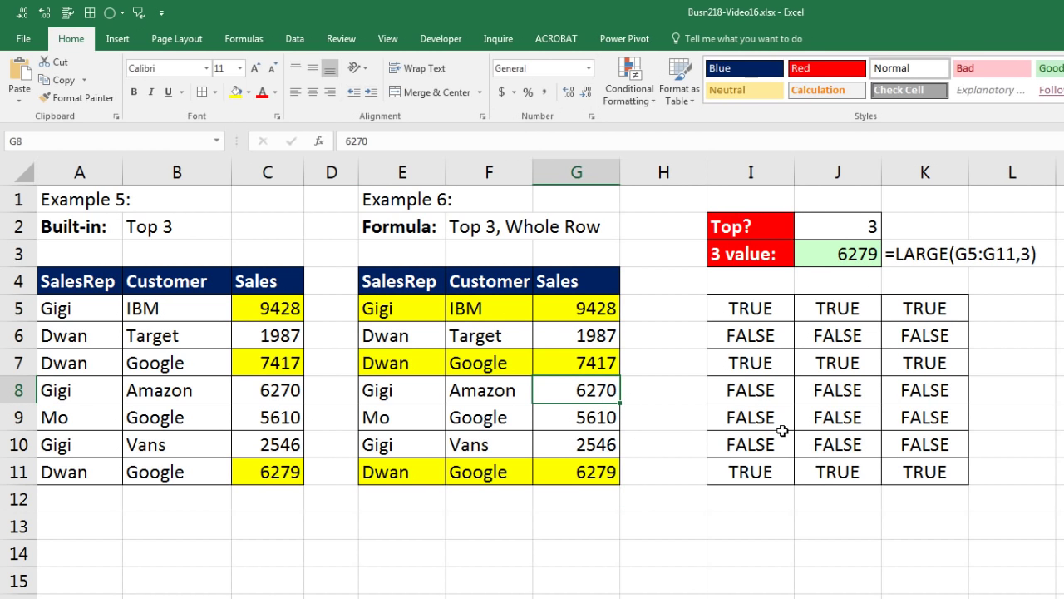
{"action": "type", "text": "10000"}
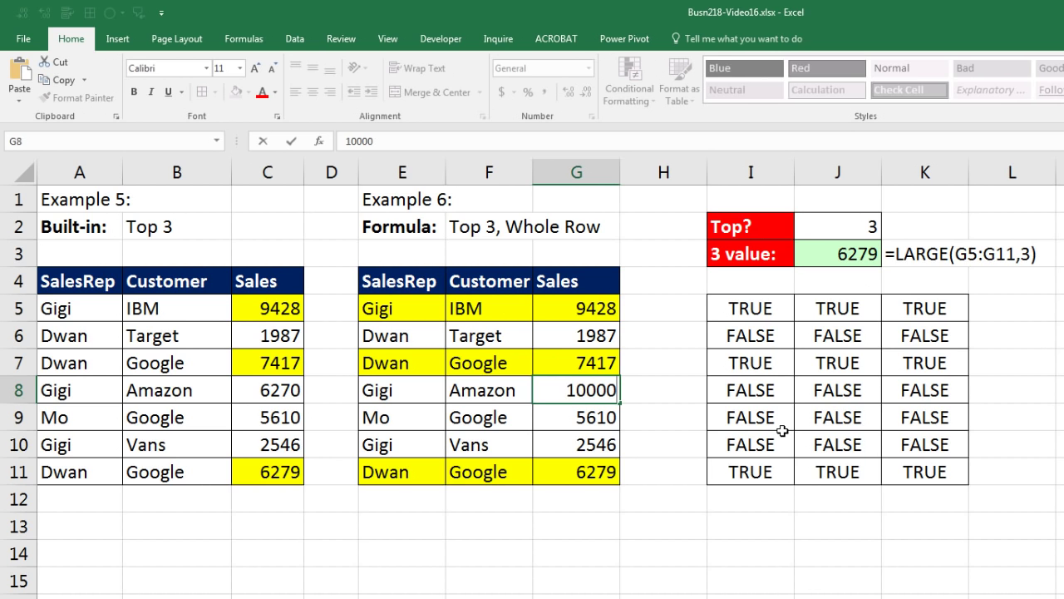
{"action": "key", "text": "ctrl+Return"}
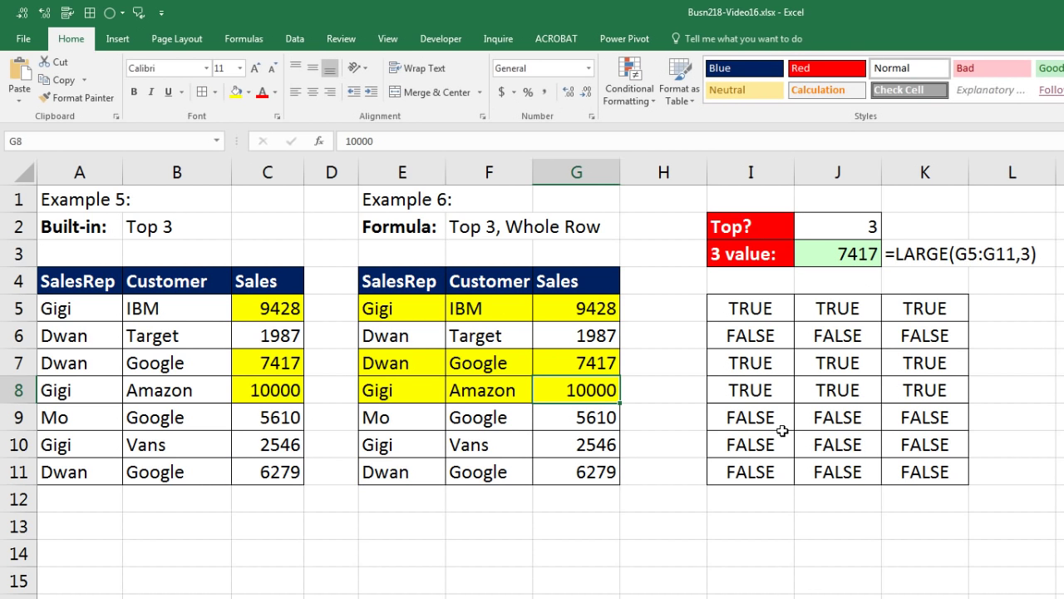
{"action": "key", "text": "ctrl+z"}
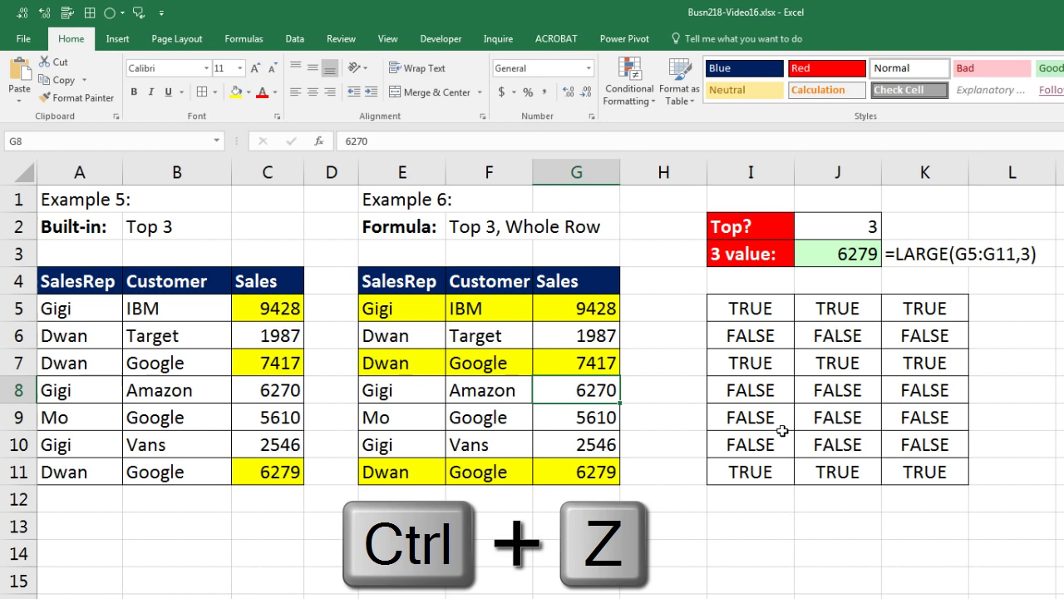
Clear all contents and formatting from the logical test grid I5:K11
{"action": "double_click", "coordinate": [731, 308]}
{"action": "left_click_drag", "start_coordinate": [732, 309], "coordinate": [920, 480]}
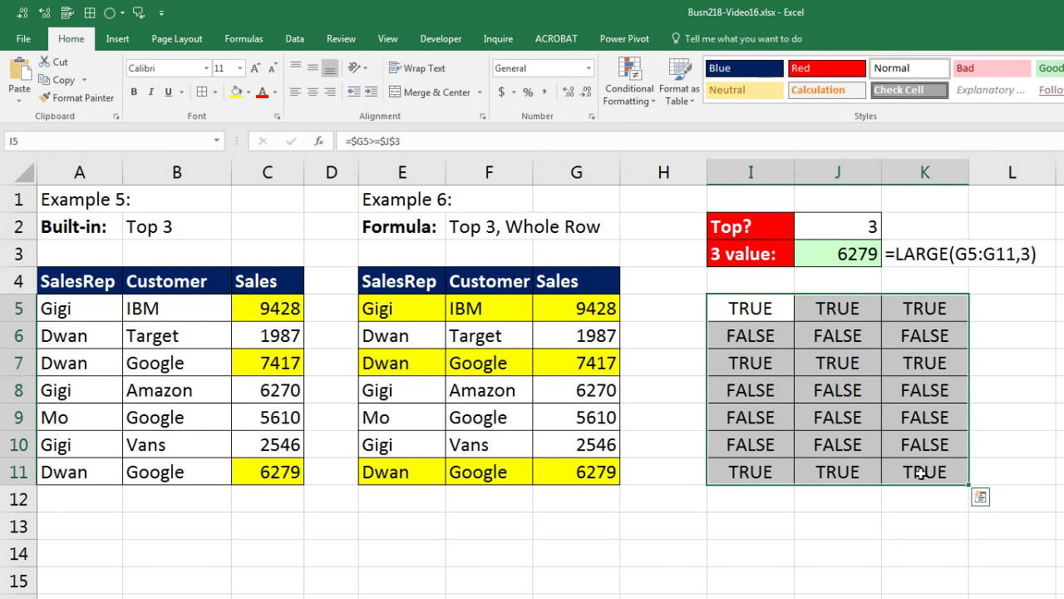
{"action": "key", "text": "alt+e"}
{"action": "key", "text": "a"}
{"action": "key", "text": "a"}
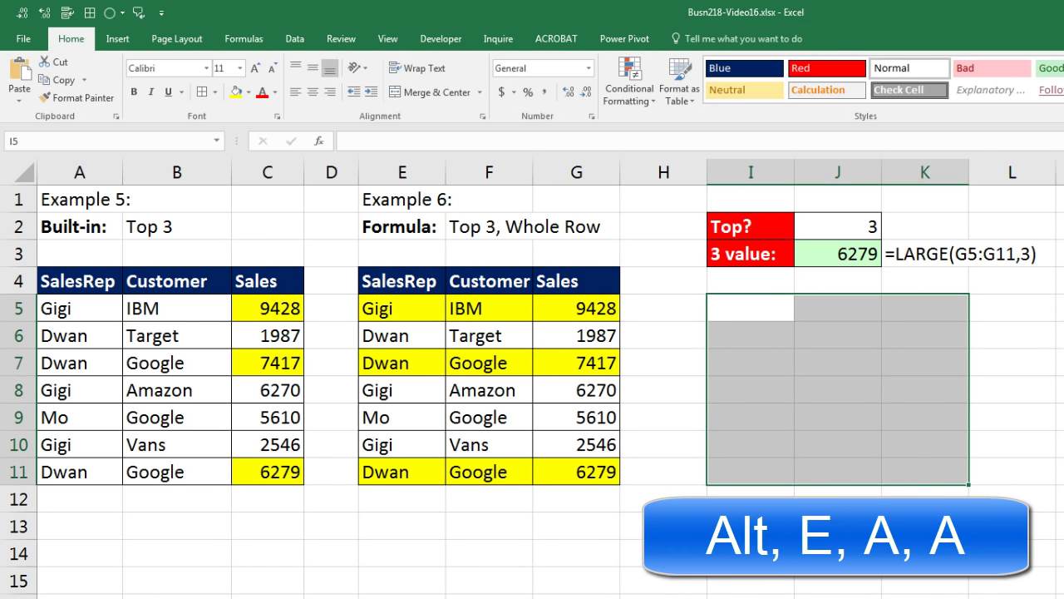
Undo the clearing of the logical test grid I5:K11 and view the available Clear options
{"action": "key", "text": "ctrl+z"}
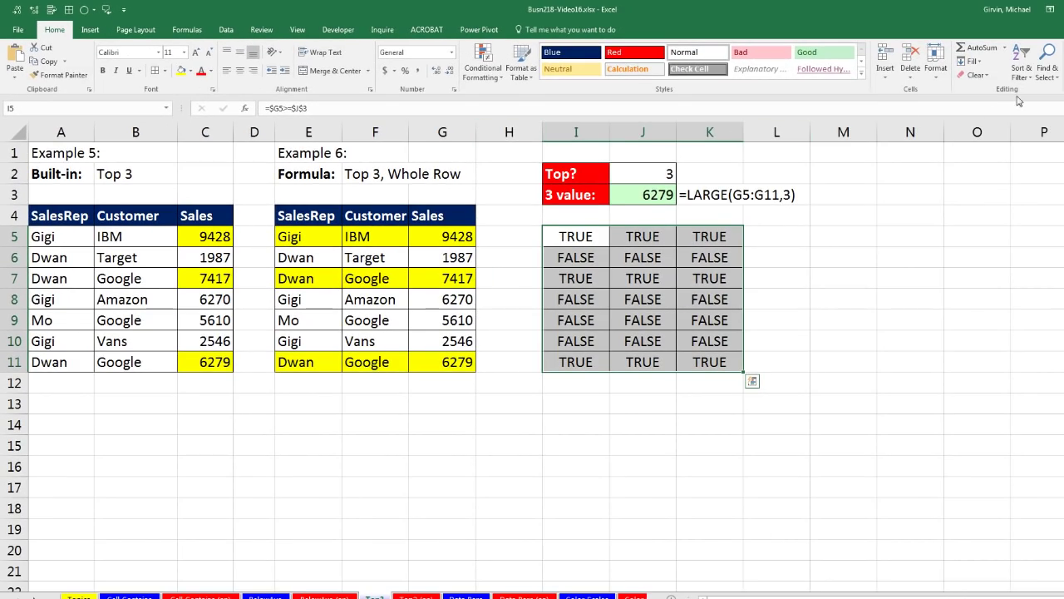
{"action": "left_click", "coordinate": [973, 74]}
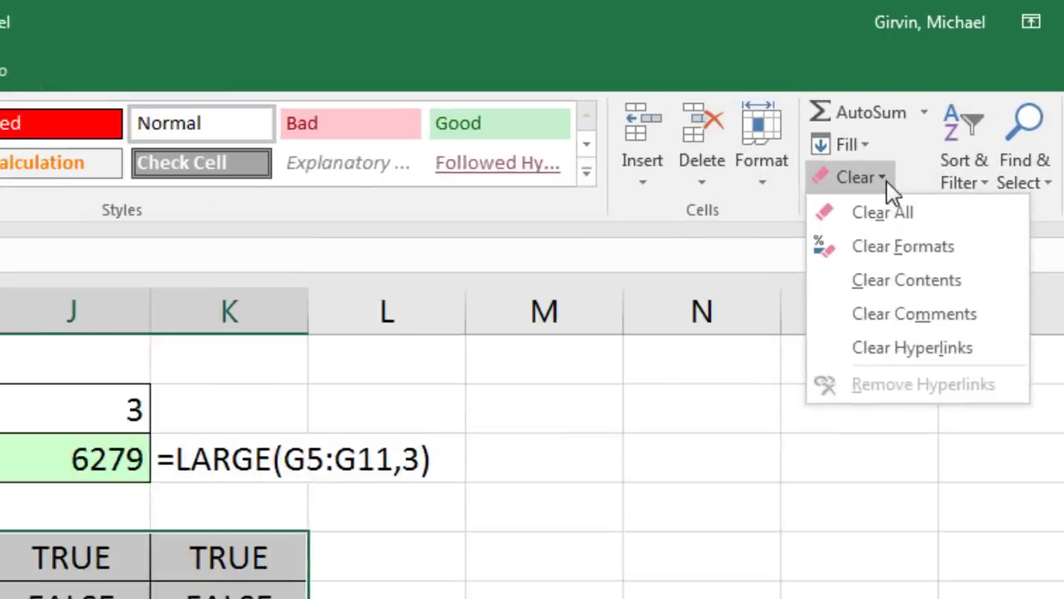
{"action": "key", "text": "Escape"}
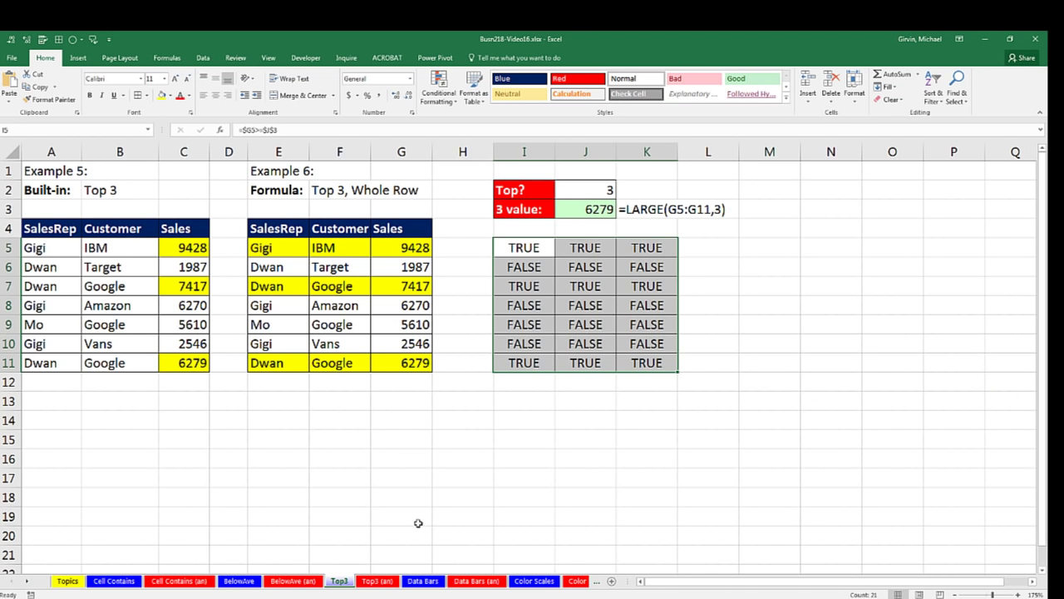
Go to the Data Bars sheet and inspect the Frequency formulas in E8:E10
{"action": "left_click", "coordinate": [423, 580]}
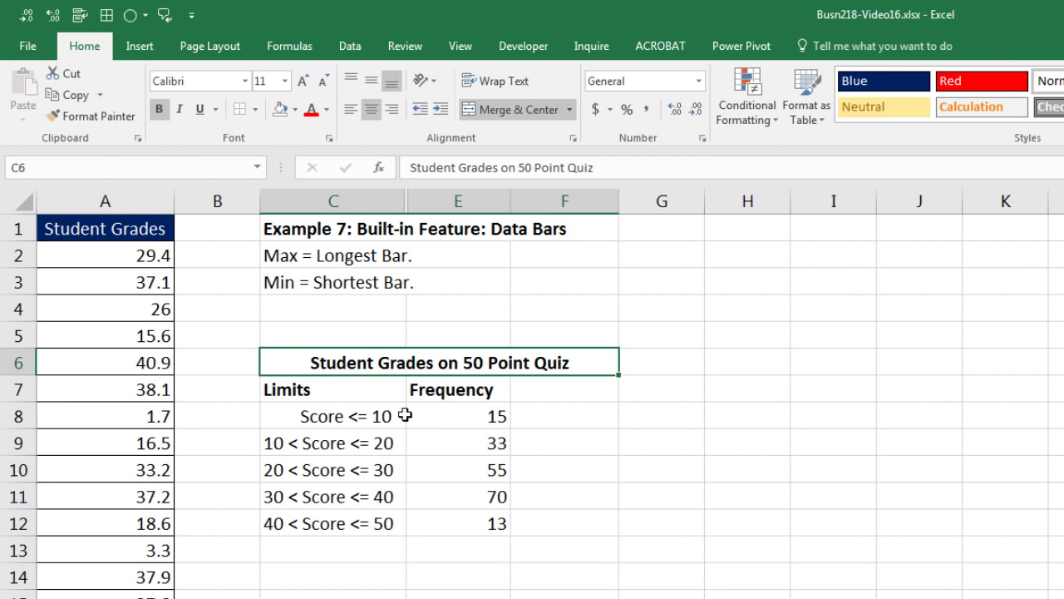
{"action": "left_click", "coordinate": [449, 416]}
{"action": "left_click", "coordinate": [461, 445]}
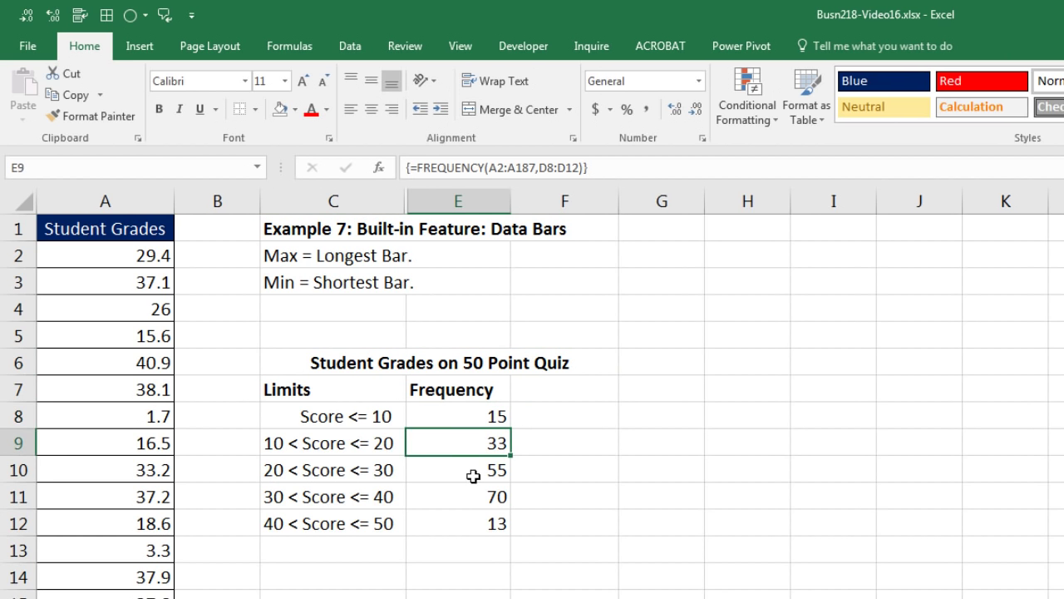
{"action": "left_click", "coordinate": [473, 477]}
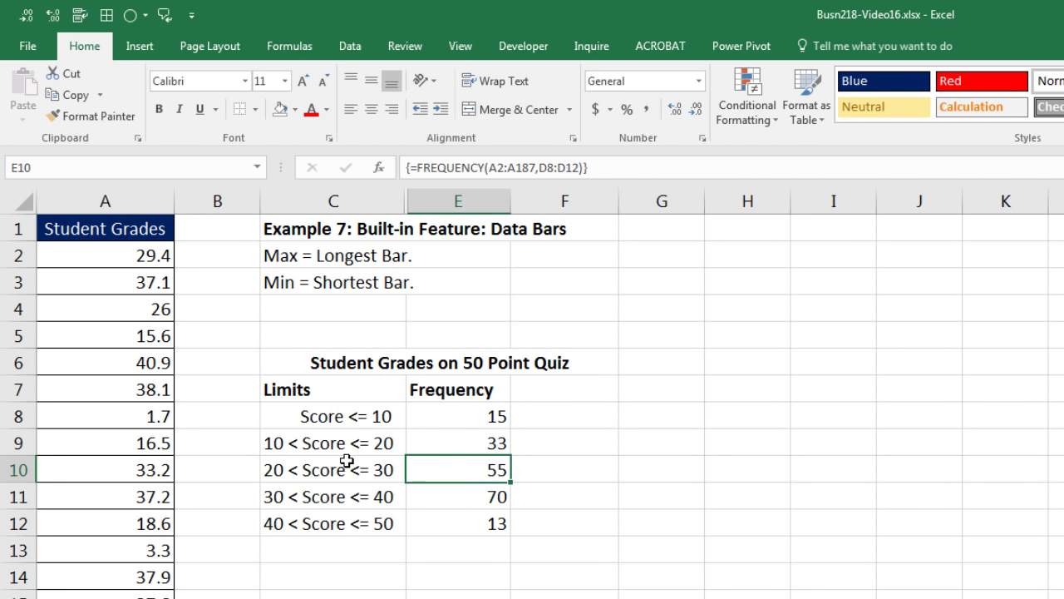
Fill F8:F12, beside the Frequency values, with the relative formula =E8 in one entry
{"action": "left_click", "coordinate": [537, 414]}
{"action": "left_click_drag", "start_coordinate": [537, 420], "coordinate": [552, 519]}
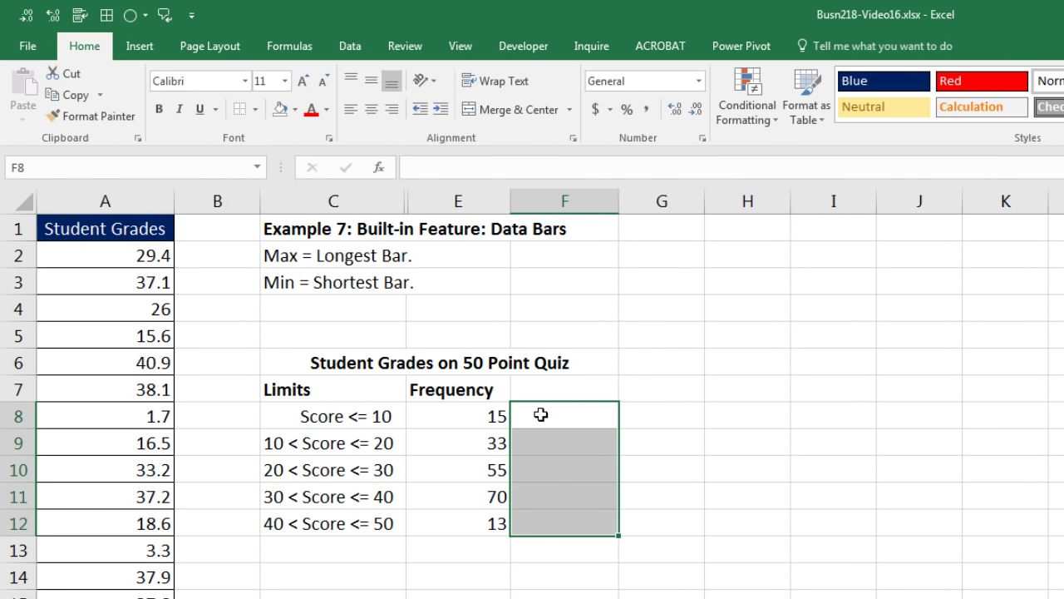
{"action": "left_click", "coordinate": [520, 500]}
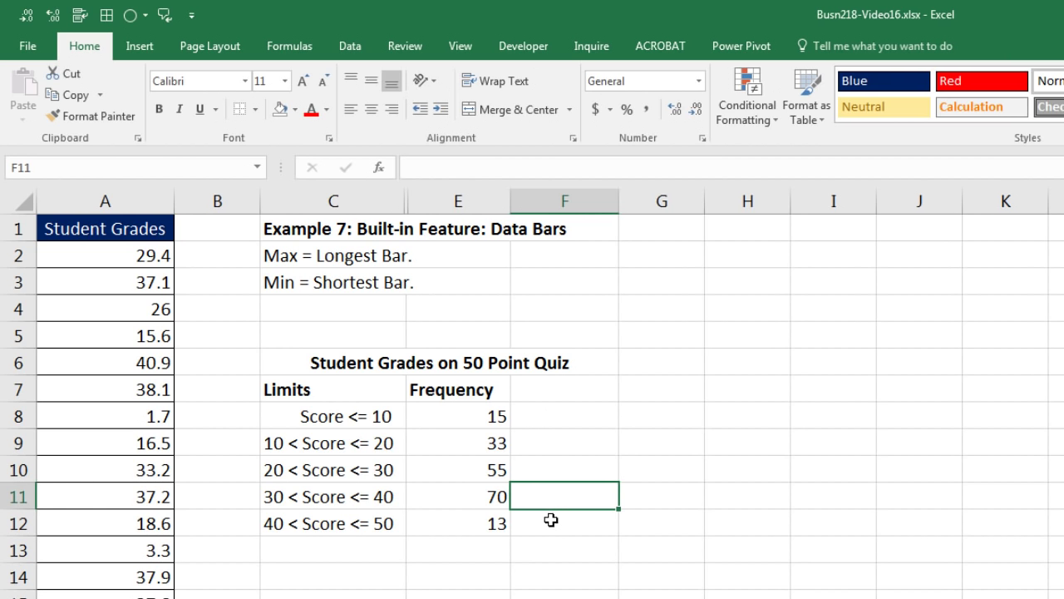
{"action": "left_click_drag", "start_coordinate": [552, 414], "coordinate": [571, 517]}
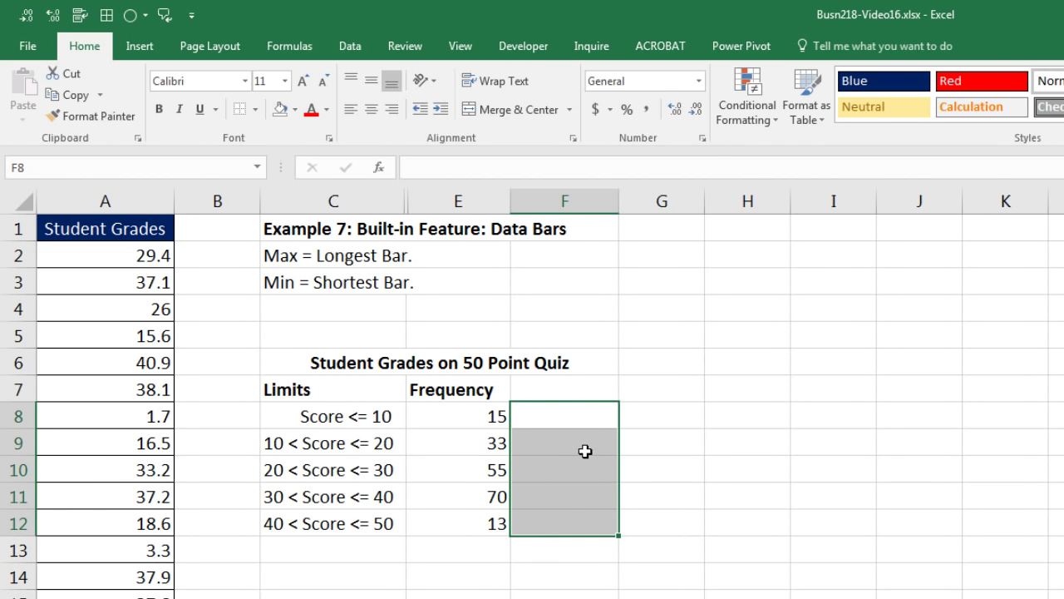
{"action": "type", "text": "="}
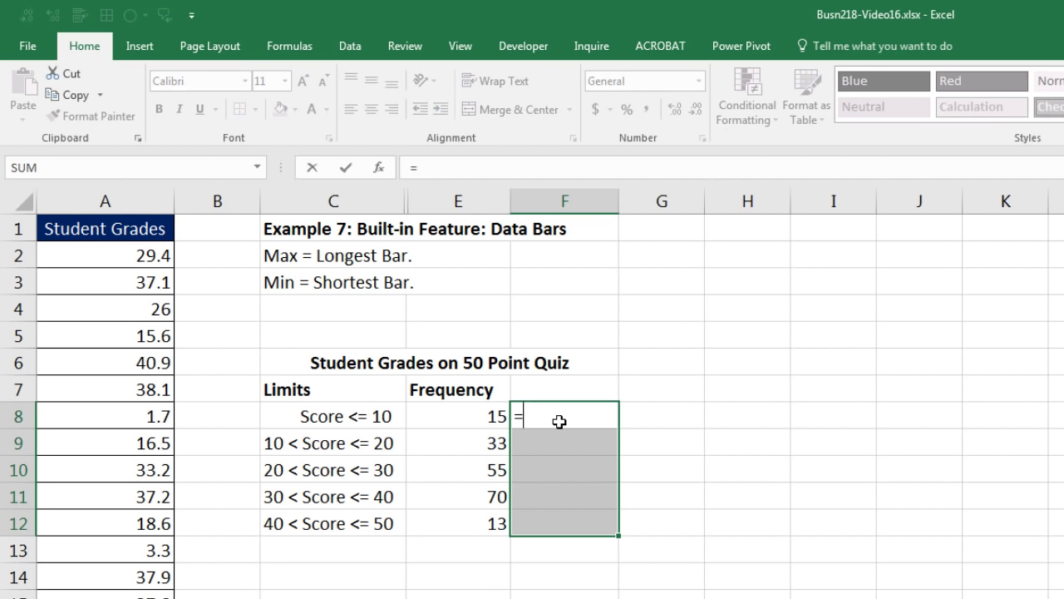
{"action": "key", "text": "Left"}
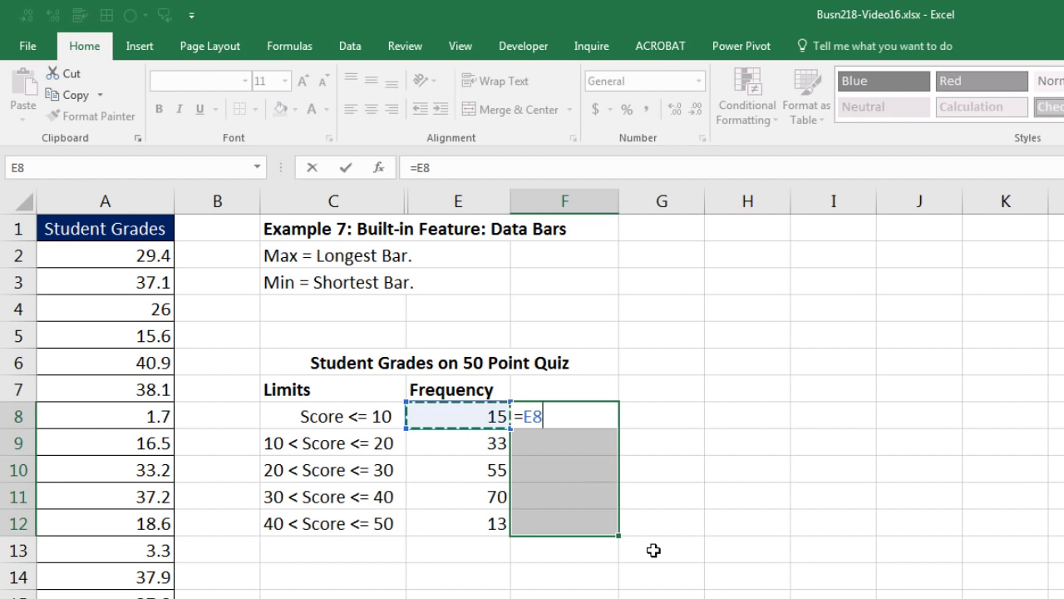
{"action": "key", "text": "ctrl+Return"}
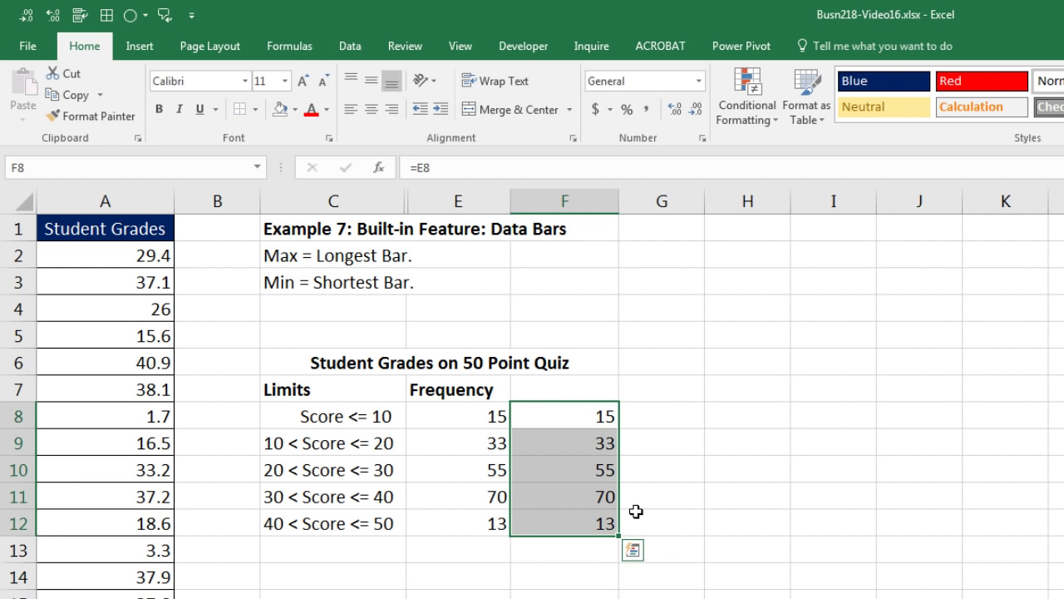
Apply solid-fill blue data bars to the repeated frequencies in F8:F12
{"action": "left_click", "coordinate": [763, 120]}
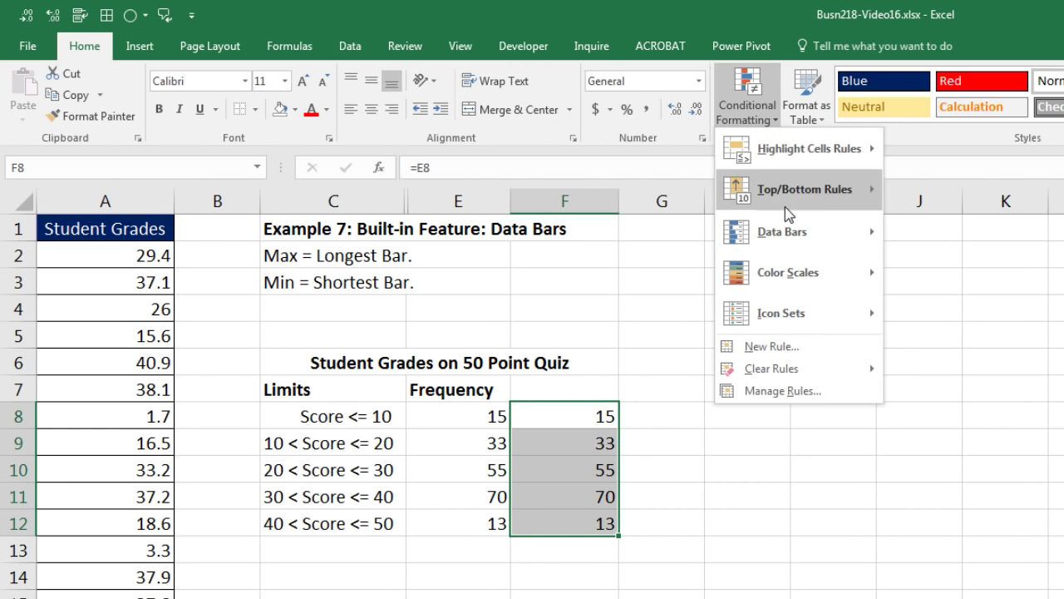
{"action": "mouse_move", "coordinate": [797, 239]}
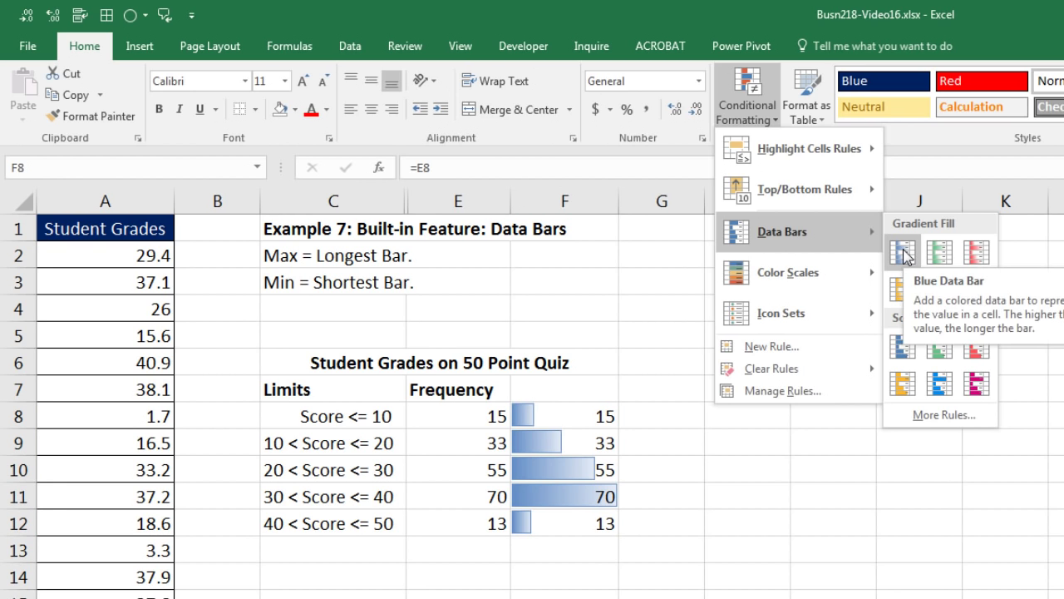
{"action": "left_click", "coordinate": [908, 355]}
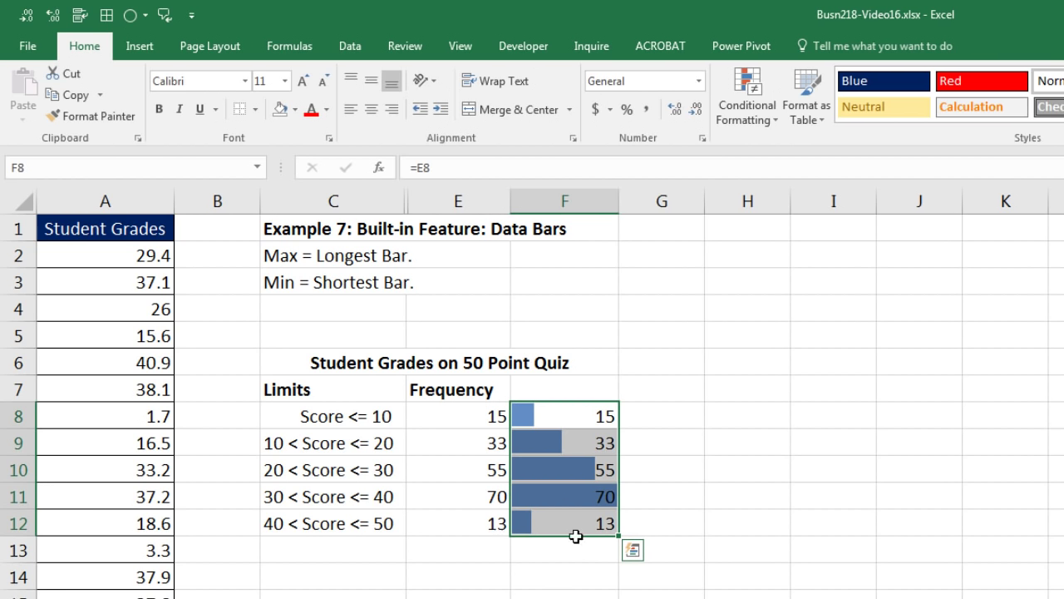
Edit the data bar rule for F8:F12 to show the bars only, without numbers
{"action": "left_click", "coordinate": [774, 121]}
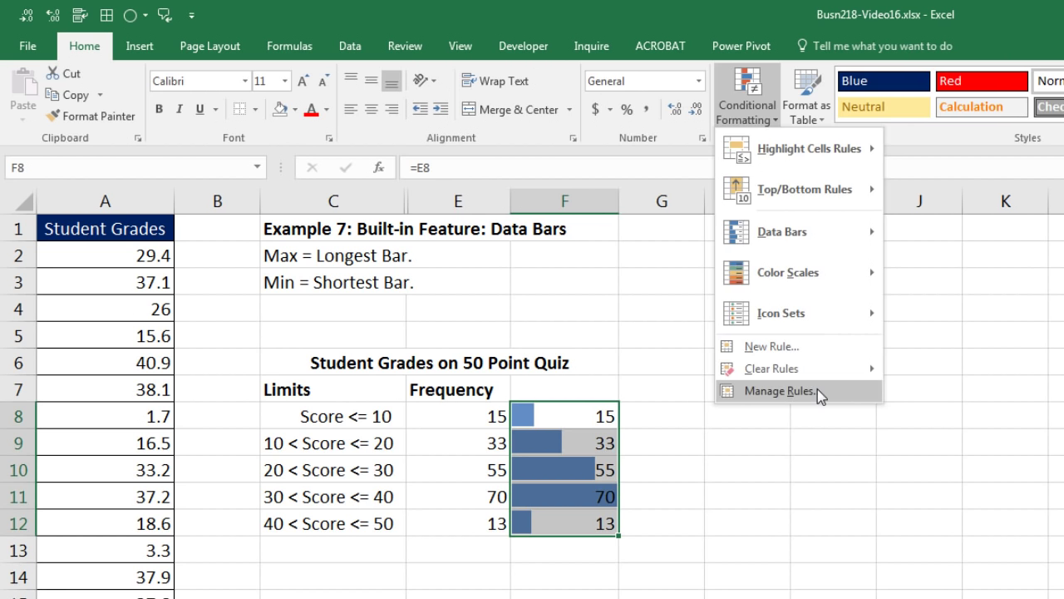
{"action": "key", "text": "Escape"}
{"action": "key", "text": "alt"}
{"action": "key", "text": "o"}
{"action": "key", "text": "d"}
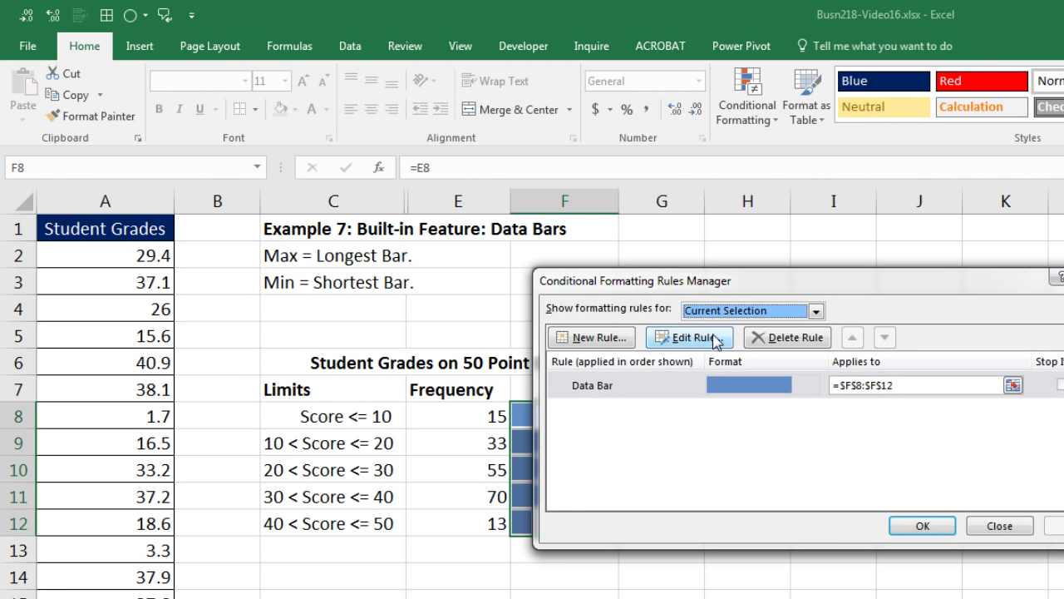
{"action": "double_click", "coordinate": [662, 401]}
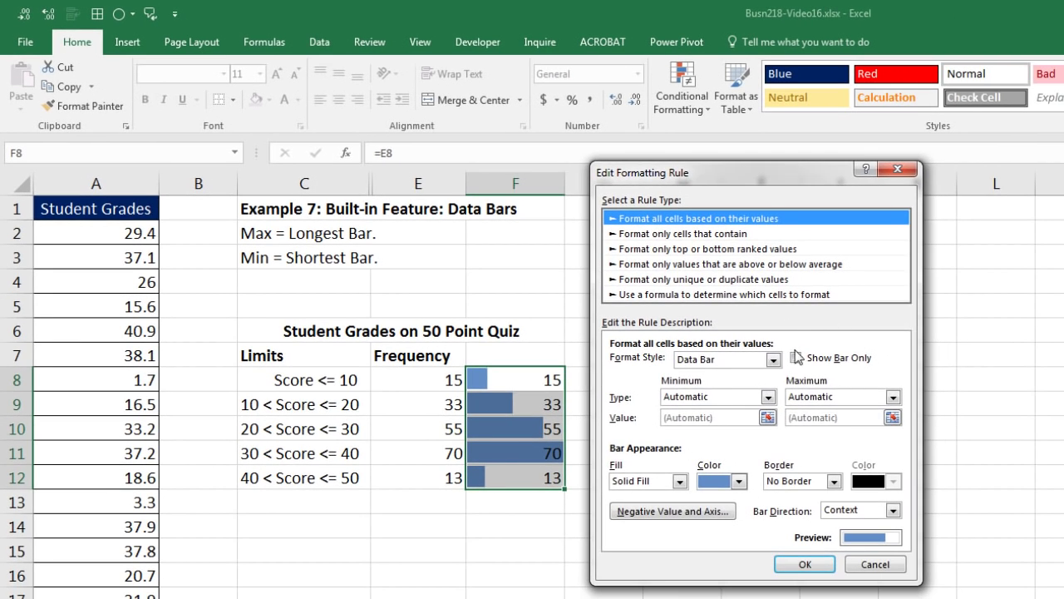
{"action": "left_click", "coordinate": [797, 358]}
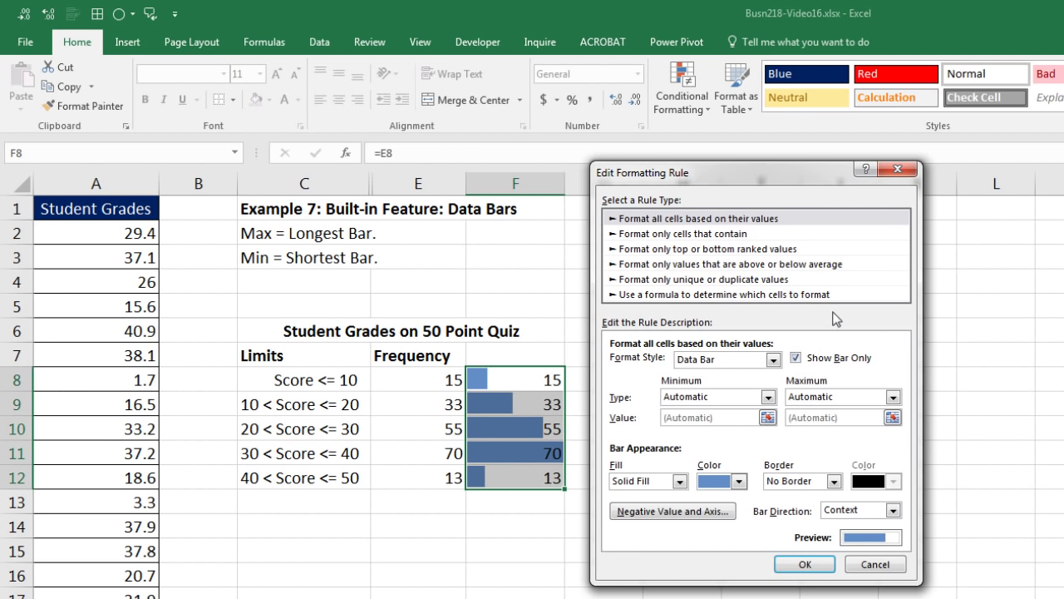
{"action": "left_click", "coordinate": [822, 565]}
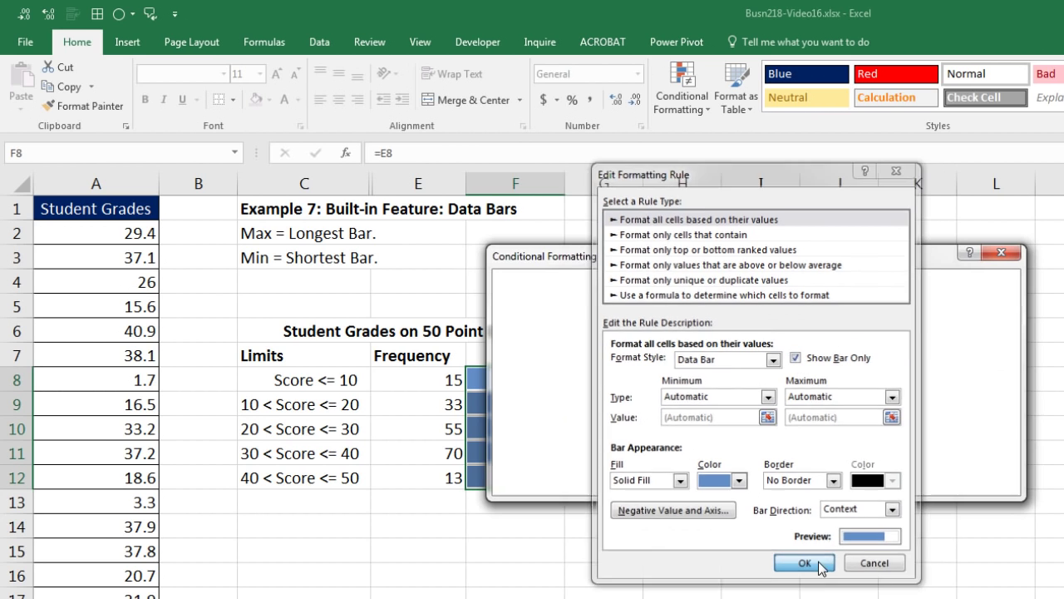
{"action": "left_click", "coordinate": [841, 480]}
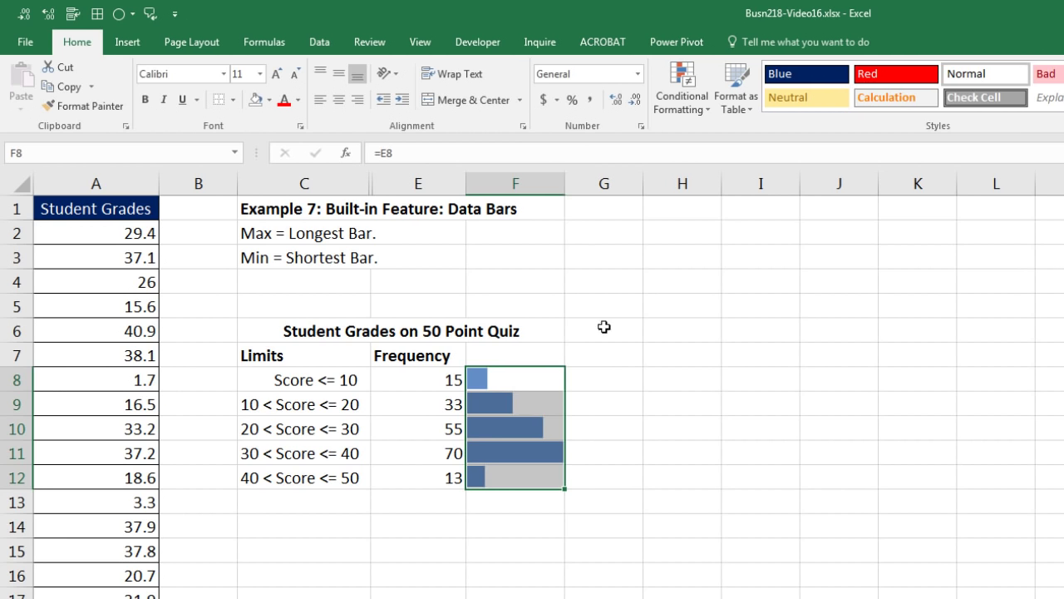
{"action": "left_click", "coordinate": [623, 544]}
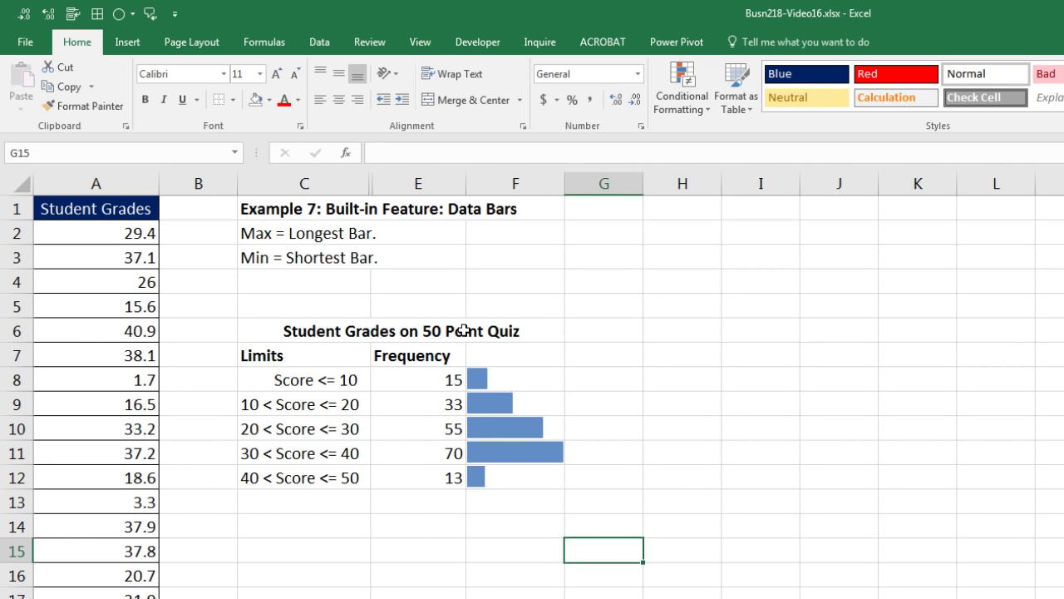
Turn off the gridlines on the Data Bars sheet
{"action": "left_click", "coordinate": [423, 43]}
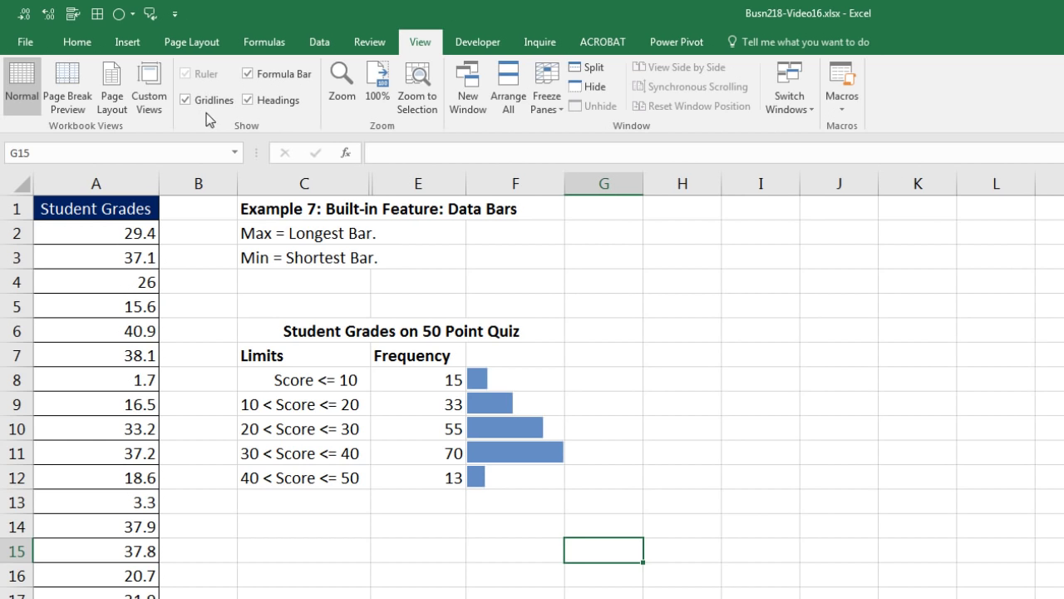
{"action": "left_click", "coordinate": [185, 101]}
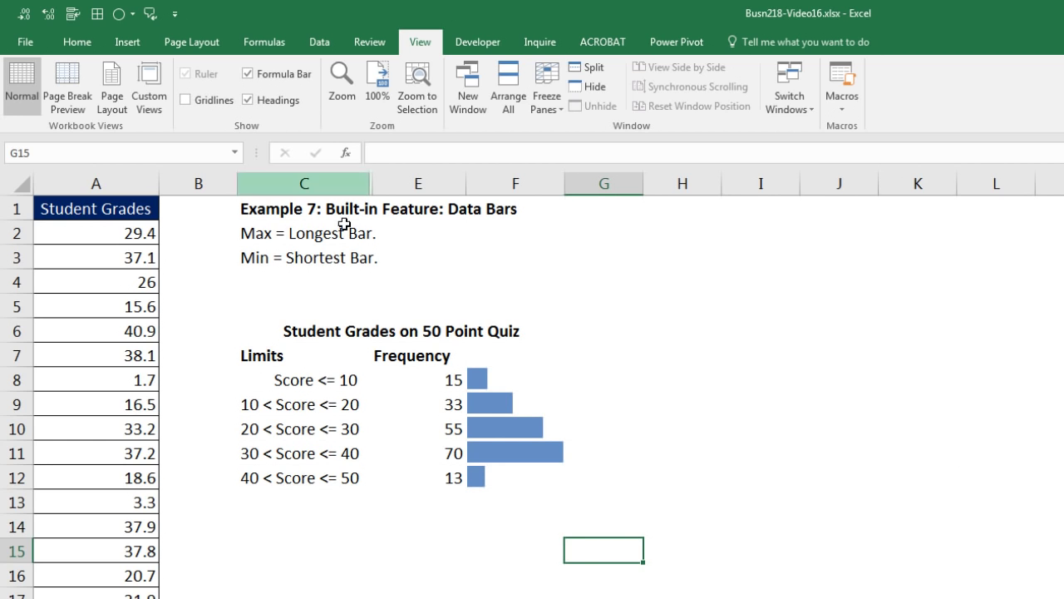
{"action": "left_click", "coordinate": [415, 567]}
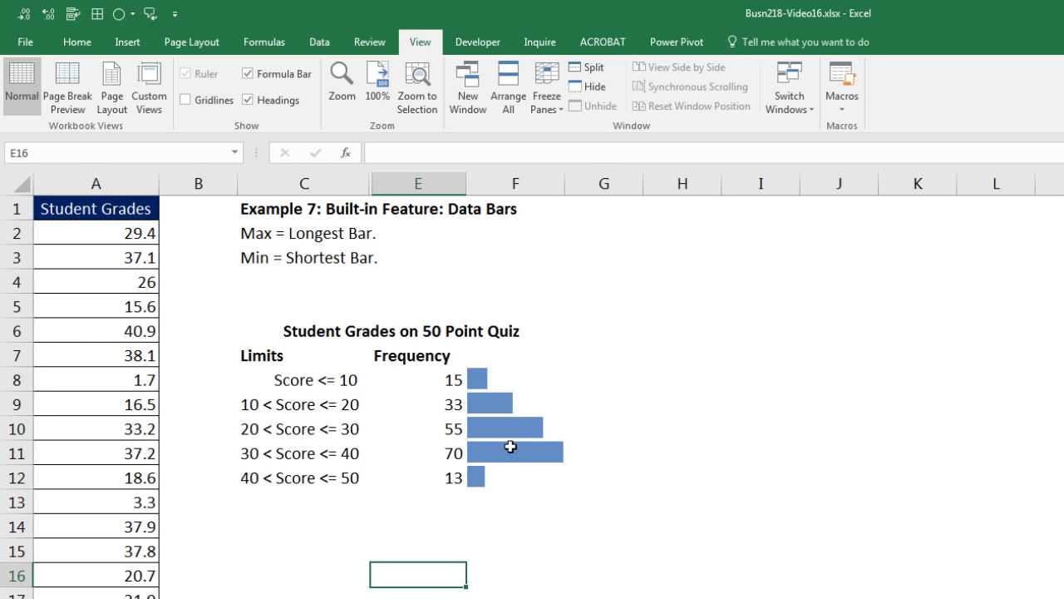
Add thin left and right borders to the Frequency column cells E7:E12
{"action": "left_click", "coordinate": [414, 356]}
{"action": "left_click_drag", "start_coordinate": [418, 364], "coordinate": [432, 480]}
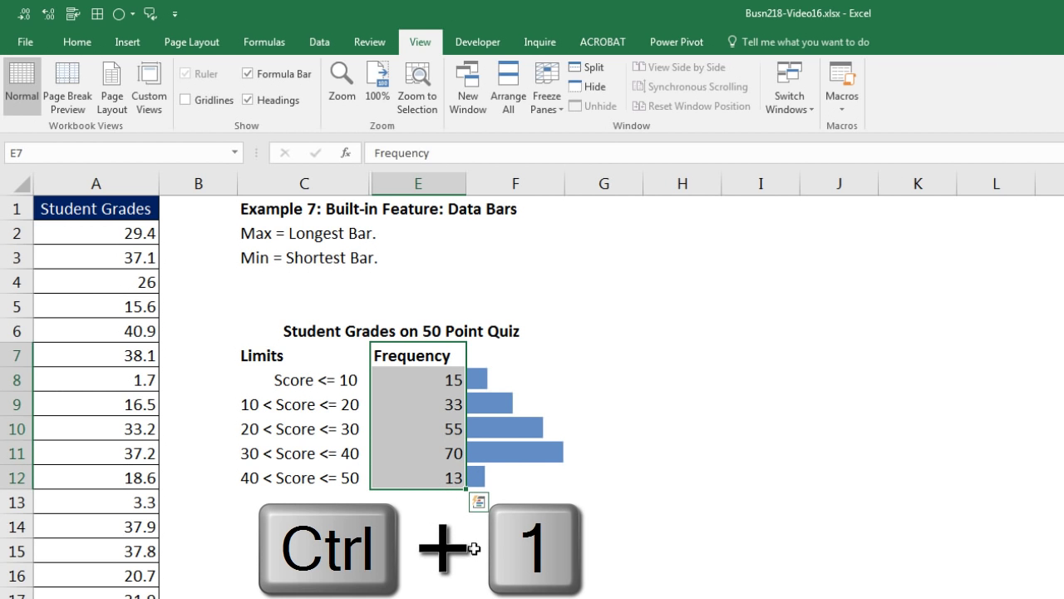
{"action": "key", "text": "ctrl+1"}
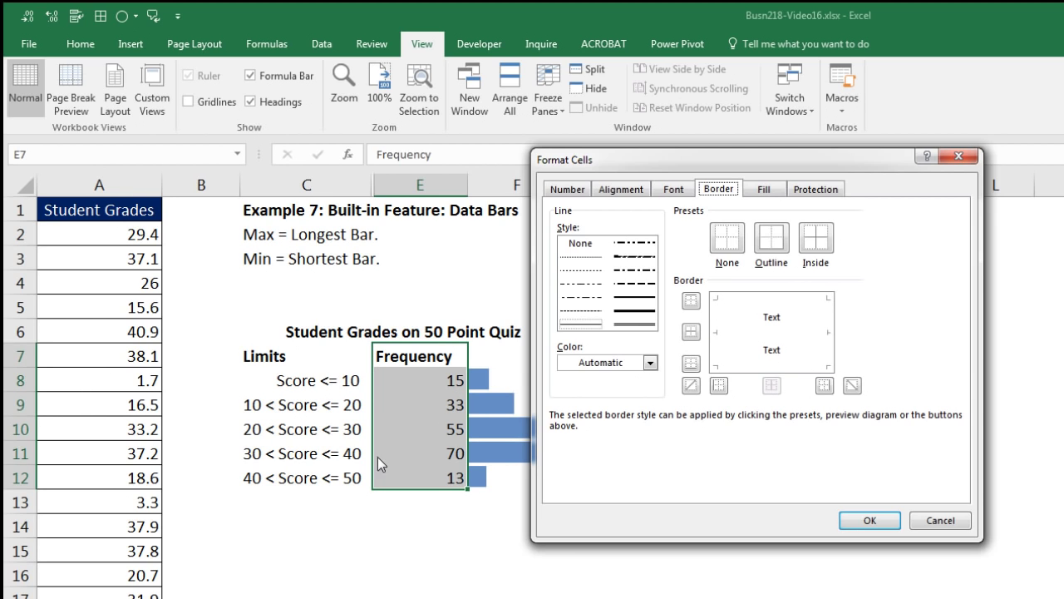
{"action": "left_click", "coordinate": [713, 317]}
{"action": "left_click", "coordinate": [829, 323]}
{"action": "left_click", "coordinate": [827, 323]}
{"action": "left_click", "coordinate": [824, 391]}
{"action": "left_click", "coordinate": [869, 519]}
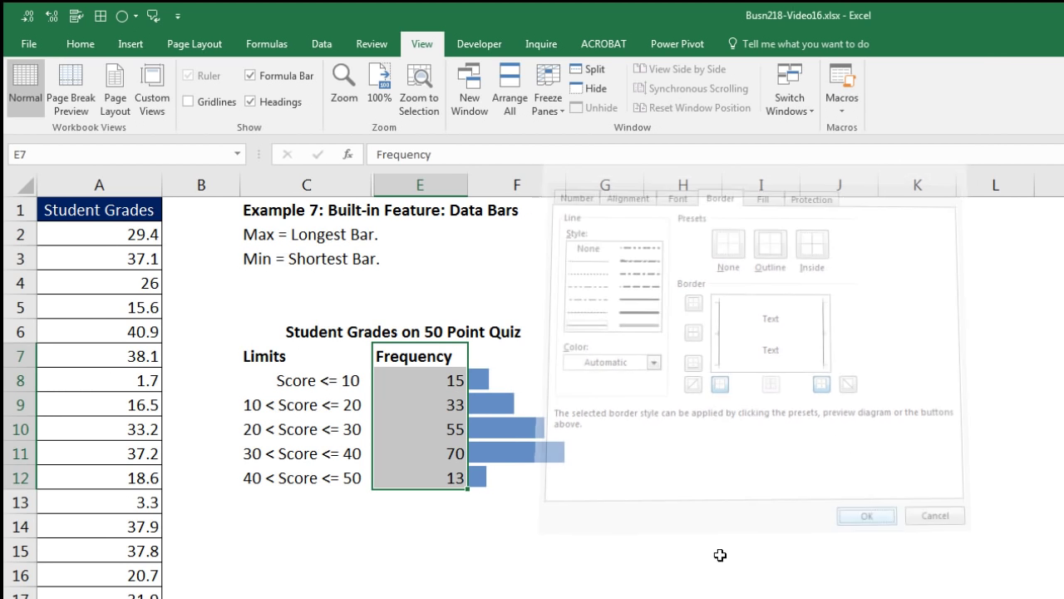
{"action": "left_click", "coordinate": [525, 576]}
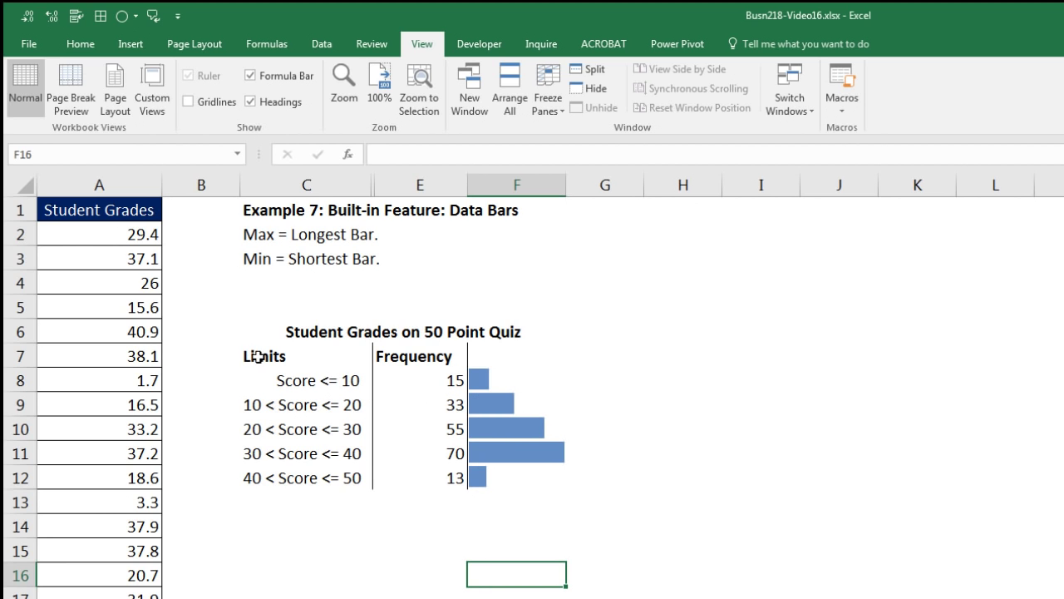
Add a thin bottom border under the header row C7:F7 of the quiz grades table
{"action": "left_click_drag", "start_coordinate": [252, 359], "coordinate": [496, 360]}
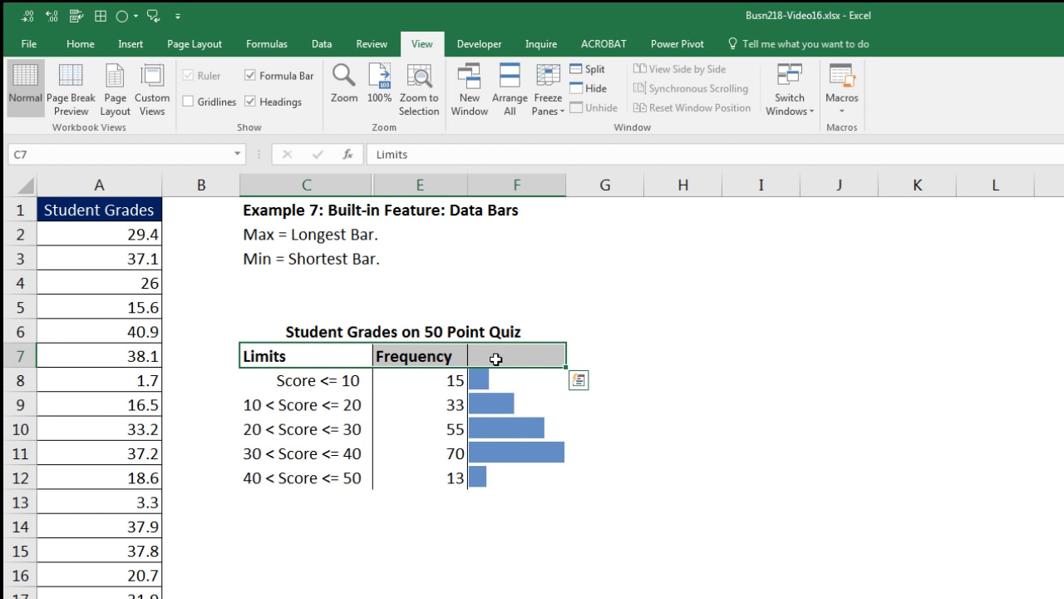
{"action": "key", "text": "ctrl+1"}
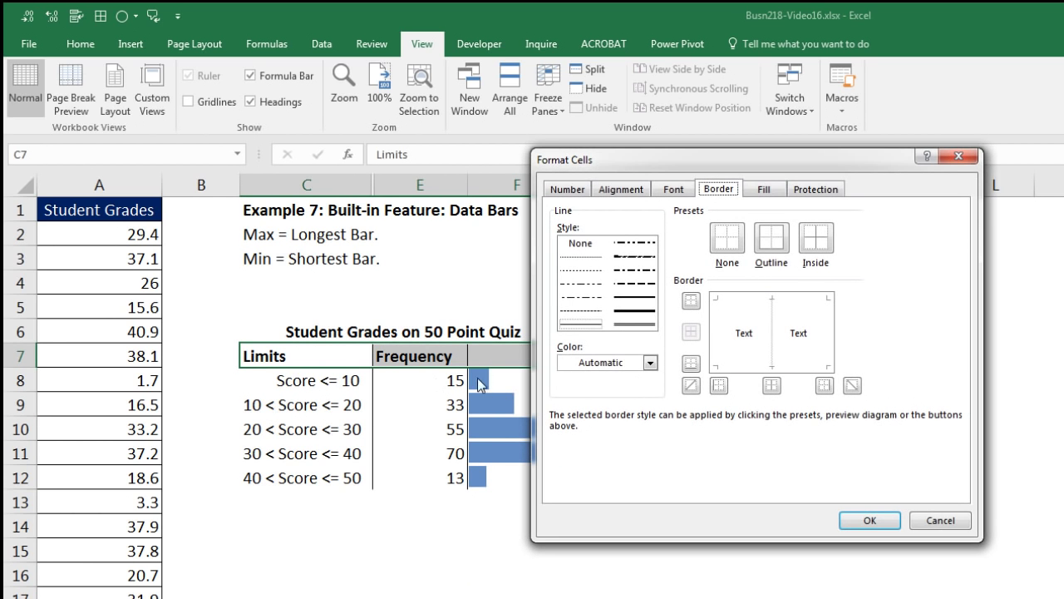
{"action": "left_click", "coordinate": [745, 374]}
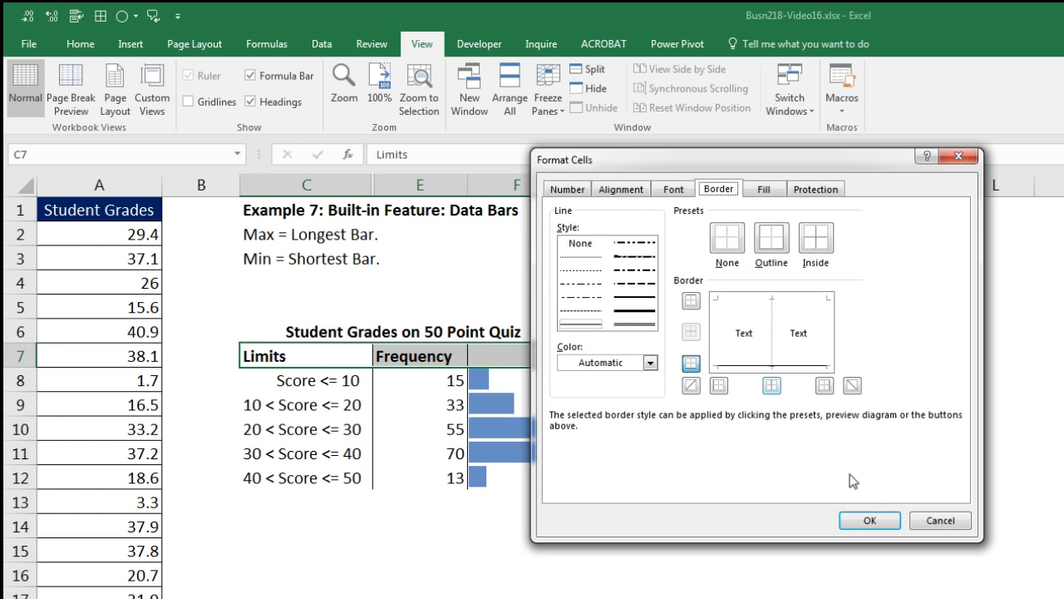
{"action": "left_click", "coordinate": [869, 519]}
{"action": "left_click", "coordinate": [502, 589]}
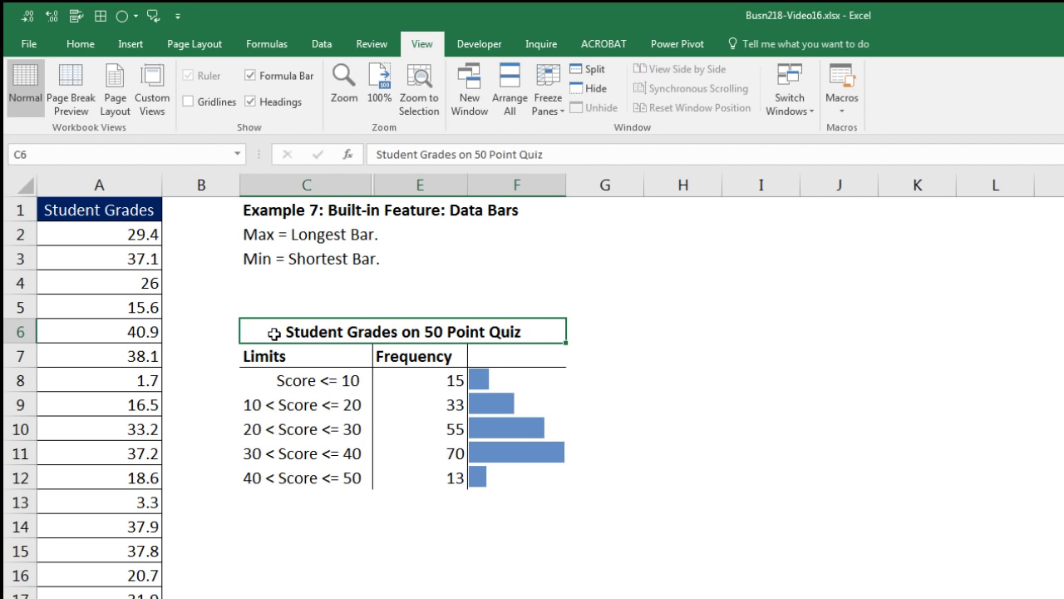
Set a thicker solid bottom border for the merged title cell C6, Student Grades on 50 Point Quiz
{"action": "key", "text": "ctrl+1"}
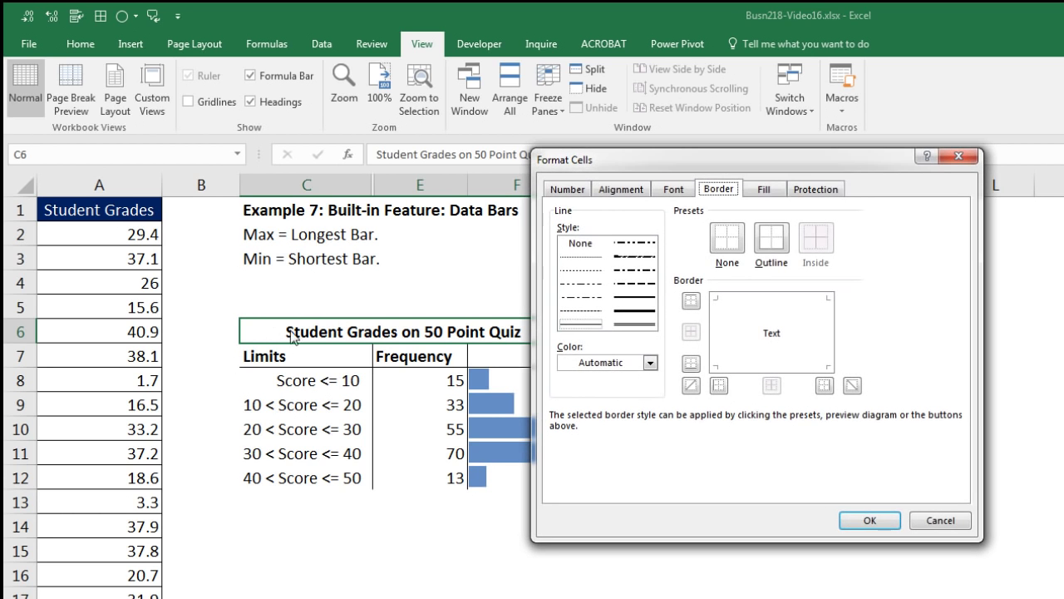
{"action": "left_click", "coordinate": [636, 299]}
{"action": "left_click", "coordinate": [648, 304]}
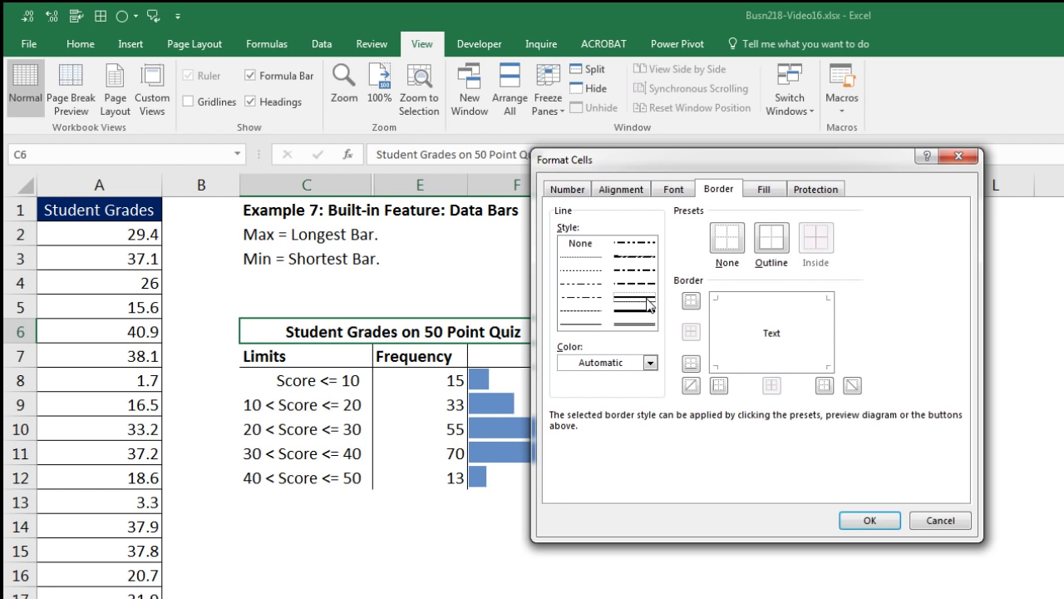
{"action": "left_click", "coordinate": [740, 367]}
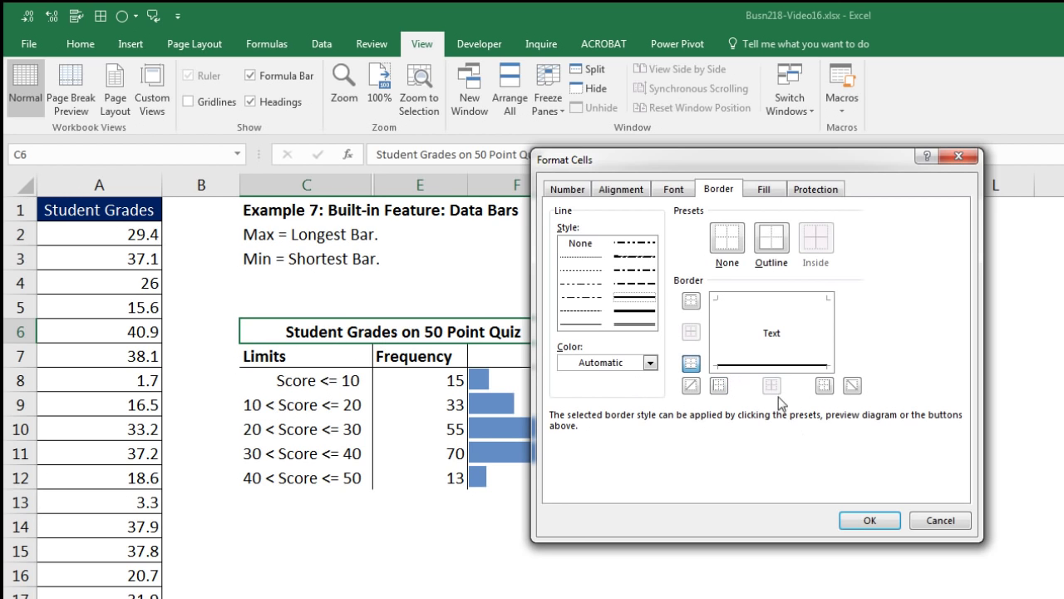
Apply a bottom-only border to the title cell above the grade frequency table and open the Color Scales sheet
{"action": "left_click", "coordinate": [862, 521]}
{"action": "left_click", "coordinate": [724, 581]}
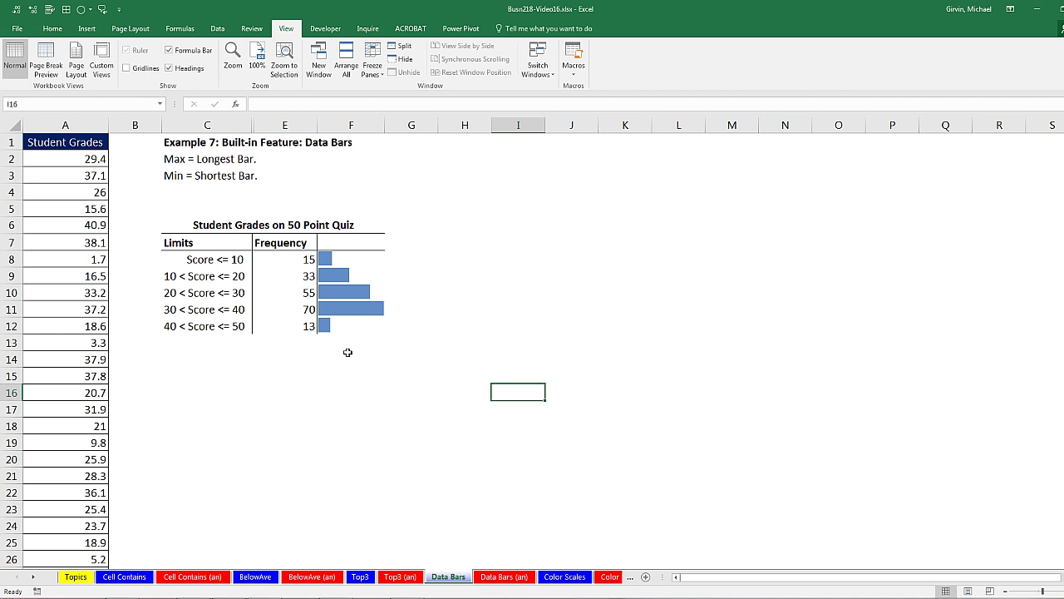
{"action": "left_click", "coordinate": [566, 577]}
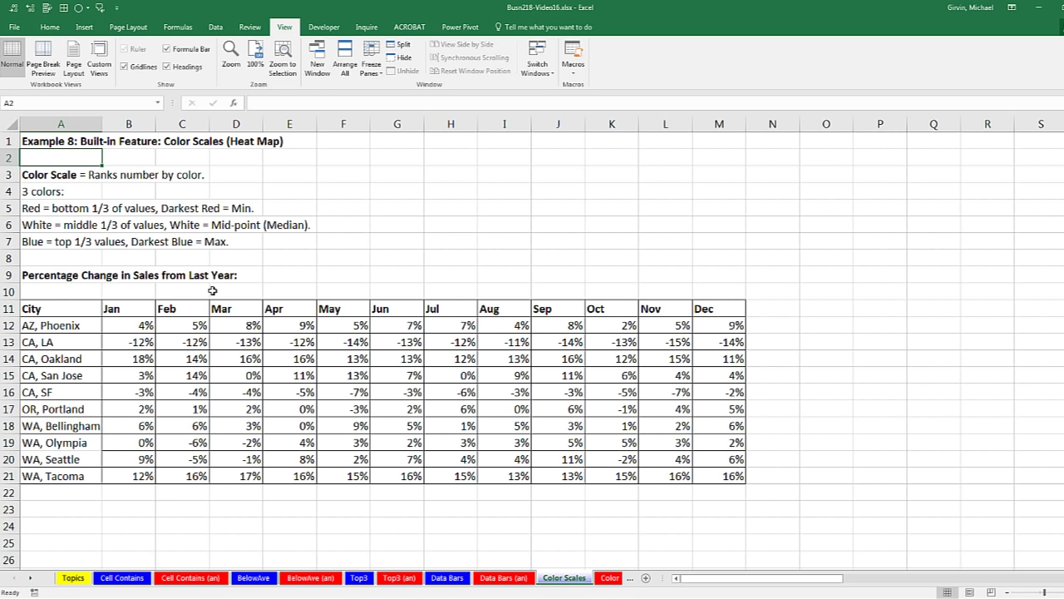
Examine the city list and the monthly percentage changes for Phoenix, Bellingham and Oakland
{"action": "left_click_drag", "start_coordinate": [73, 325], "coordinate": [63, 477]}
{"action": "left_click_drag", "start_coordinate": [136, 323], "coordinate": [720, 329]}
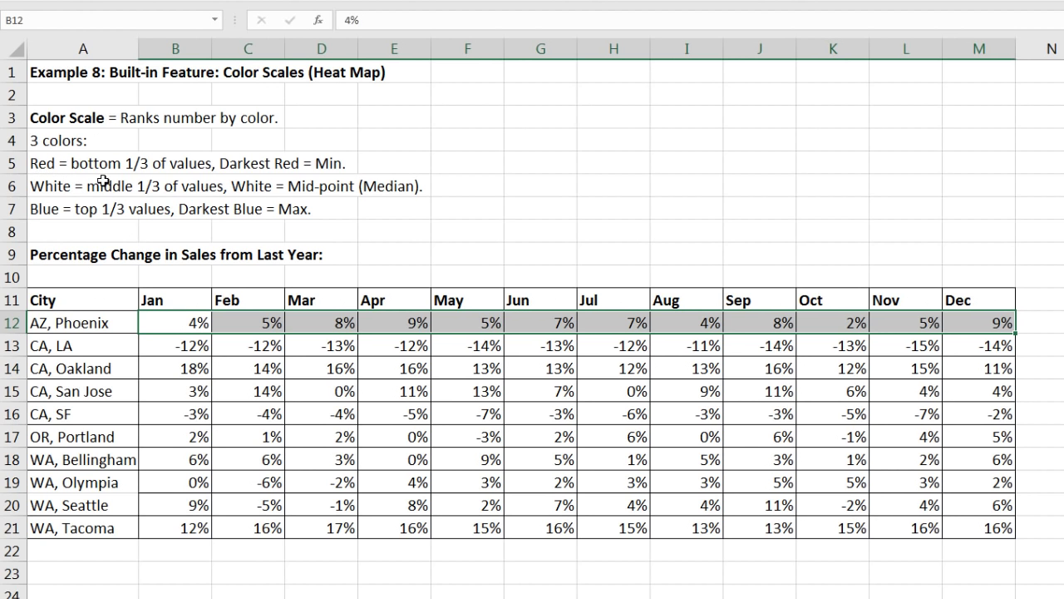
{"action": "left_click", "coordinate": [193, 455]}
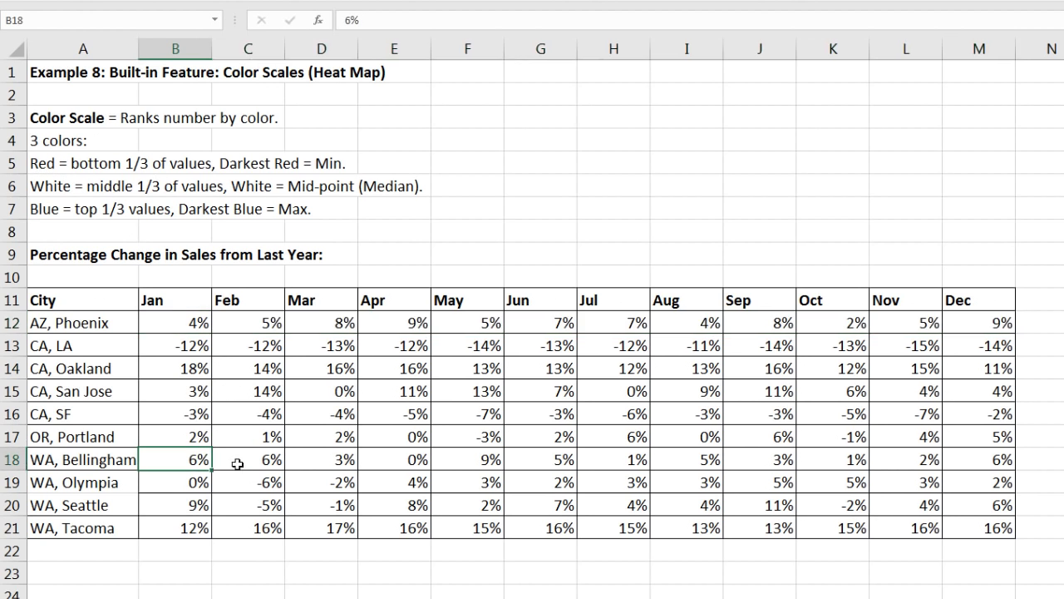
{"action": "left_click", "coordinate": [249, 459]}
{"action": "left_click", "coordinate": [439, 458]}
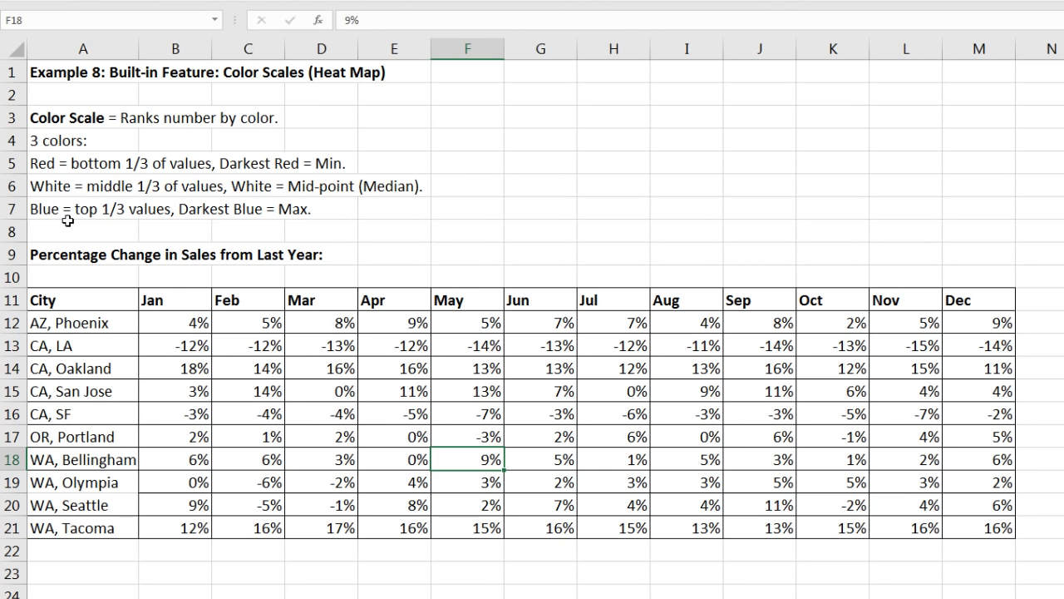
{"action": "left_click_drag", "start_coordinate": [171, 372], "coordinate": [959, 368]}
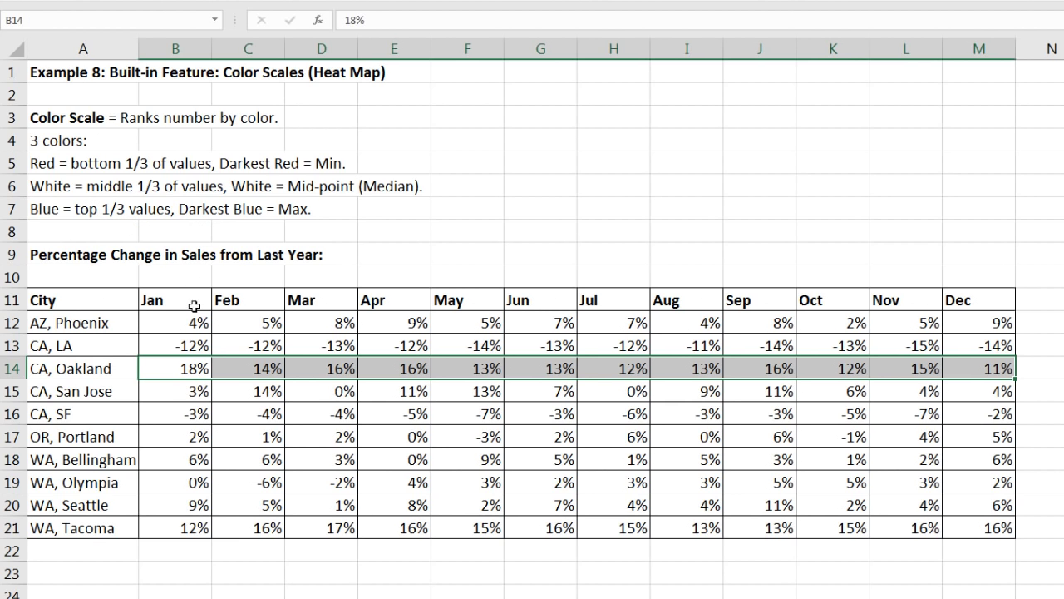
Apply a Blue-White-Red conditional formatting color scale to the monthly percentages in B12:M21
{"action": "left_click_drag", "start_coordinate": [184, 320], "coordinate": [950, 528]}
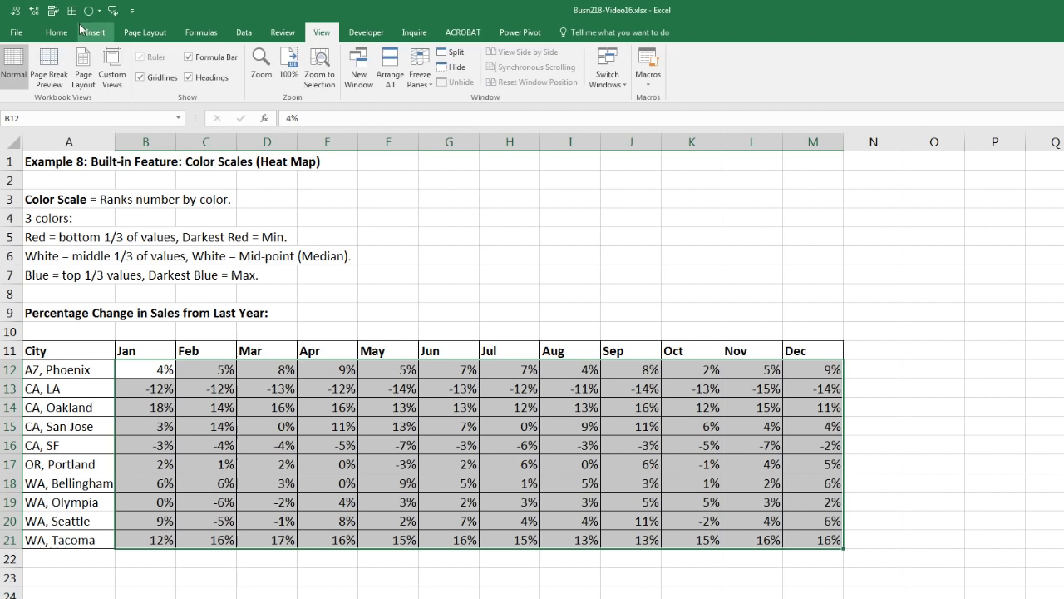
{"action": "left_click", "coordinate": [68, 34]}
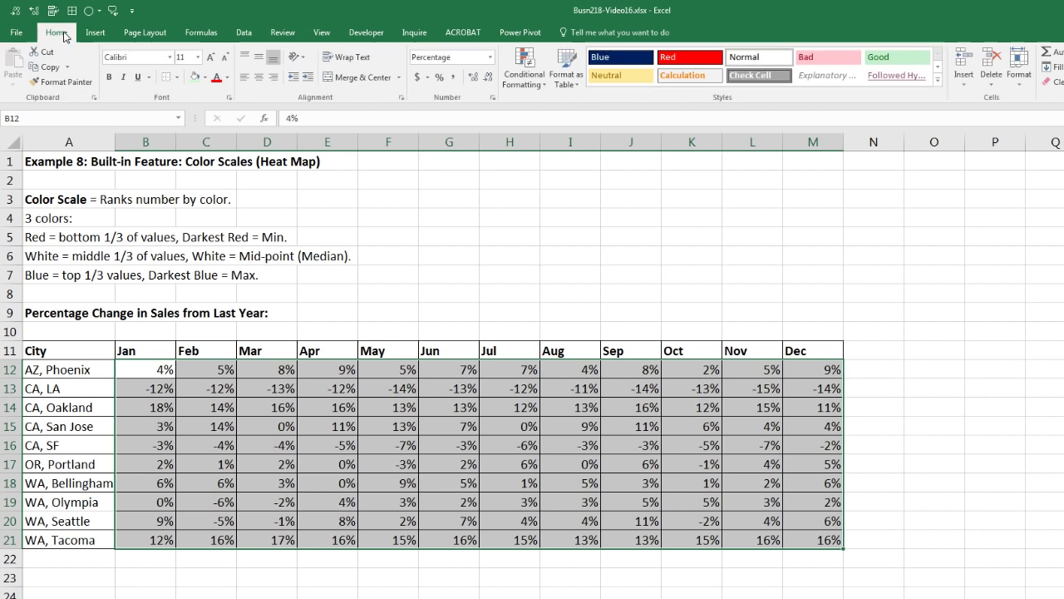
{"action": "left_click", "coordinate": [537, 81]}
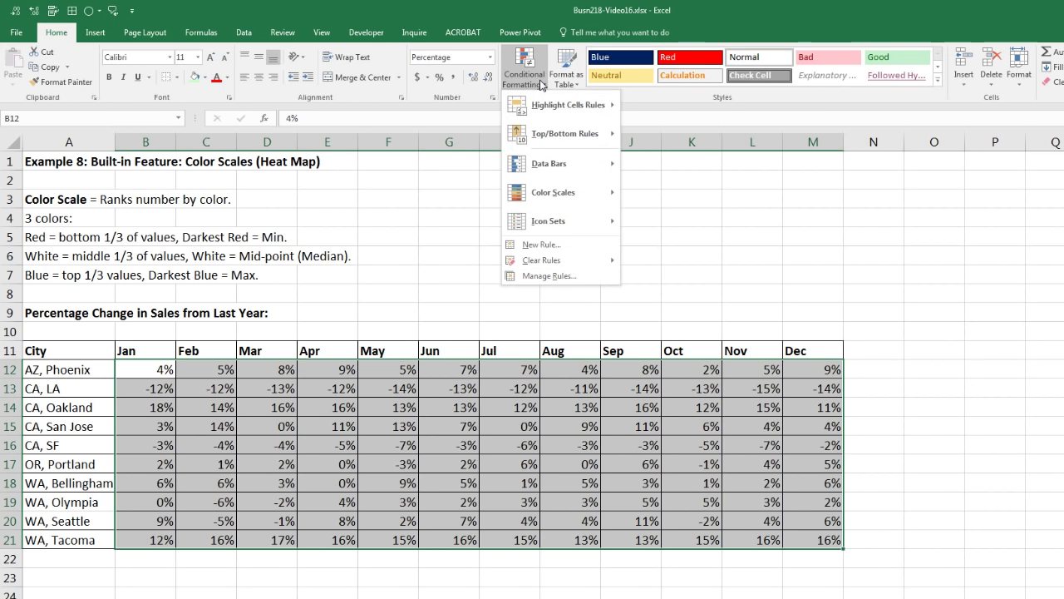
{"action": "mouse_move", "coordinate": [592, 204]}
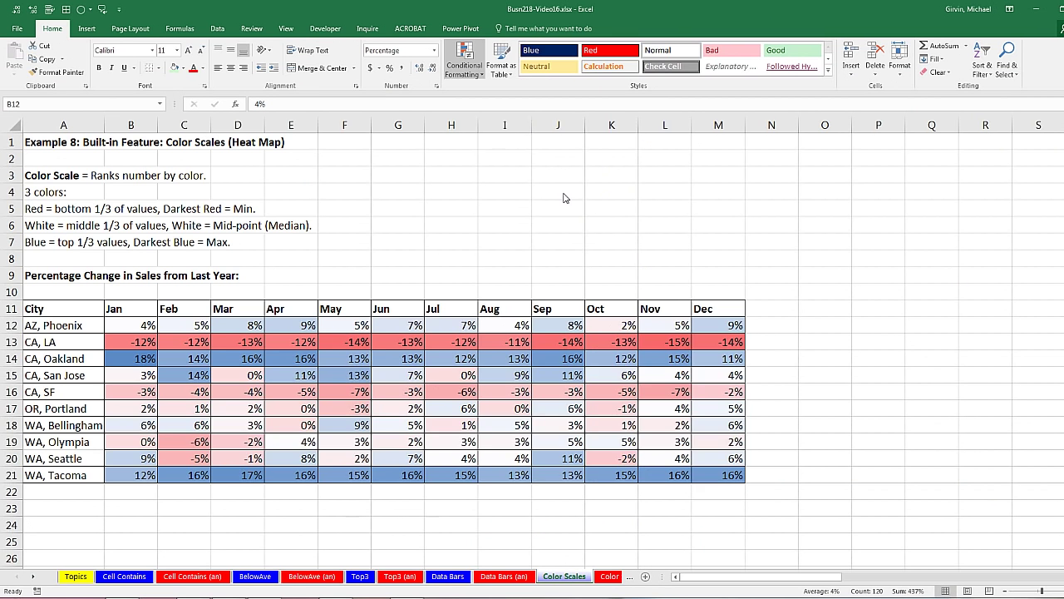
{"action": "left_click", "coordinate": [731, 432]}
{"action": "left_click", "coordinate": [434, 507]}
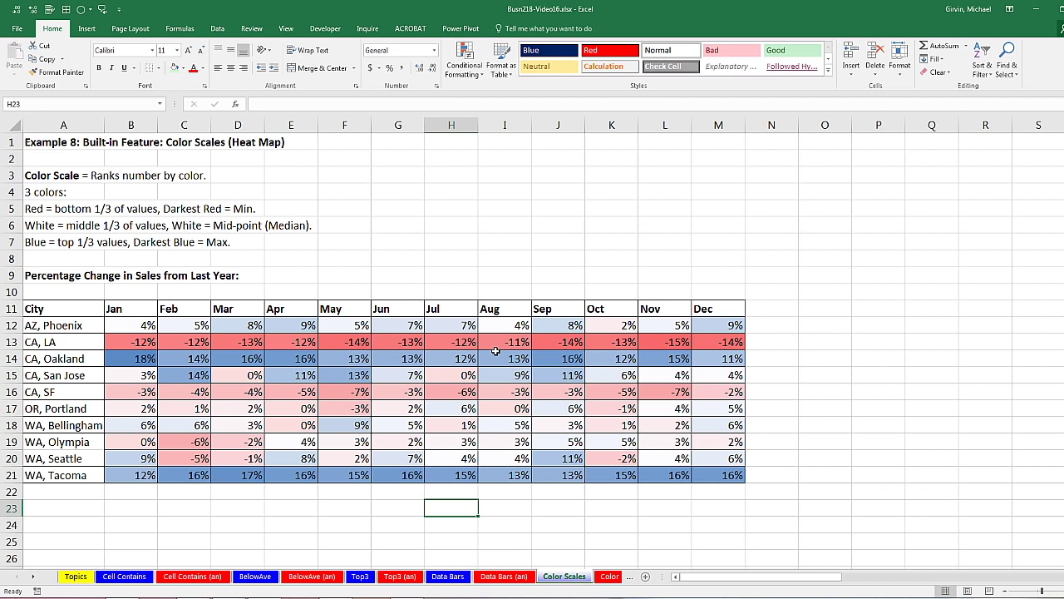
Examine the heat map colors in the LA and SF rows and in the November cells for San Jose and Portland
{"action": "left_click_drag", "start_coordinate": [124, 362], "coordinate": [145, 337]}
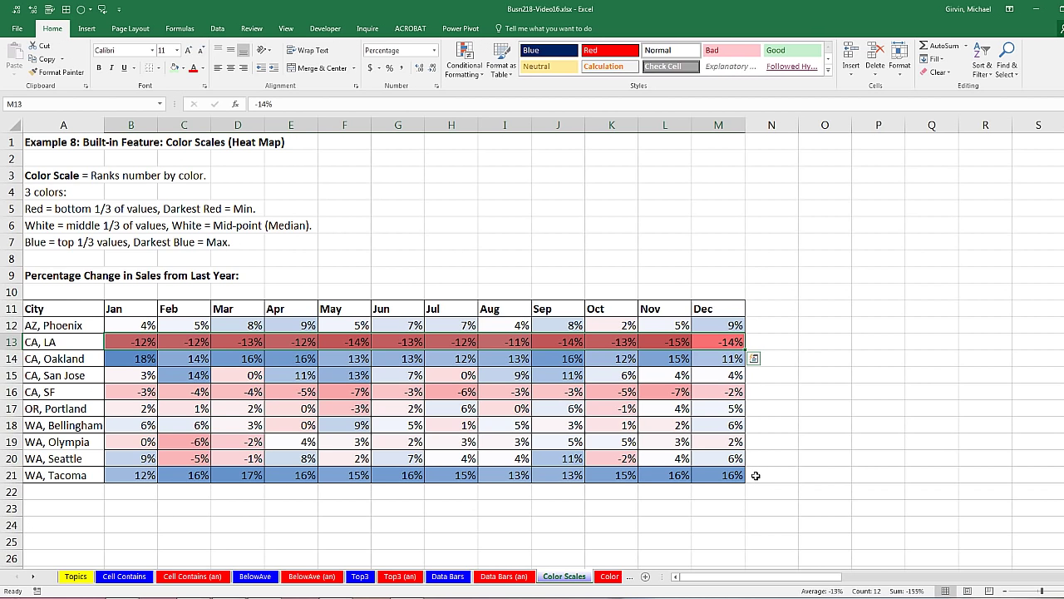
{"action": "left_click_drag", "start_coordinate": [118, 394], "coordinate": [701, 392]}
{"action": "left_click", "coordinate": [879, 391]}
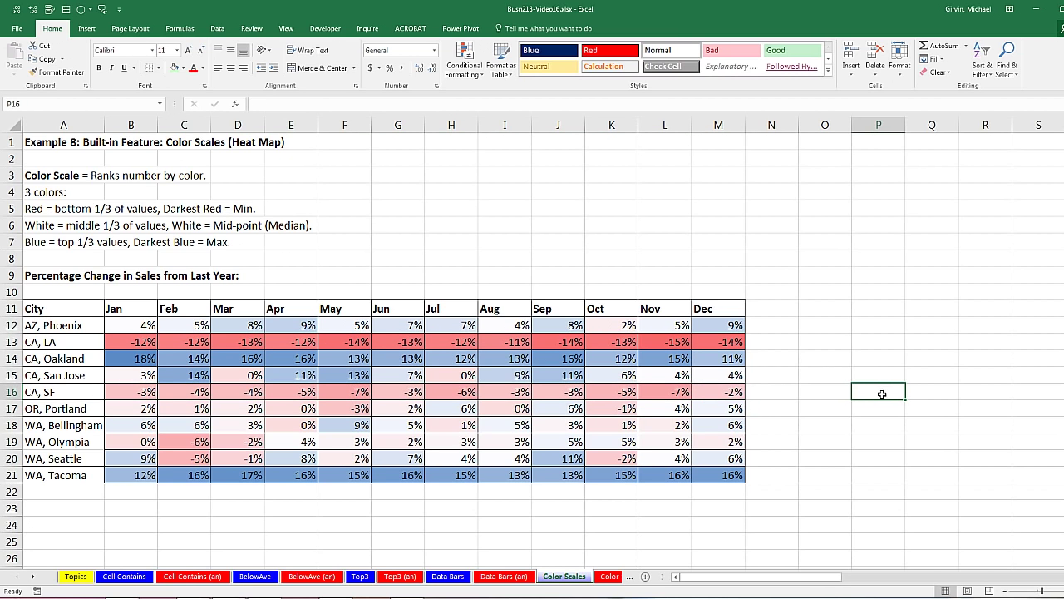
{"action": "left_click", "coordinate": [671, 376]}
{"action": "left_click", "coordinate": [666, 409]}
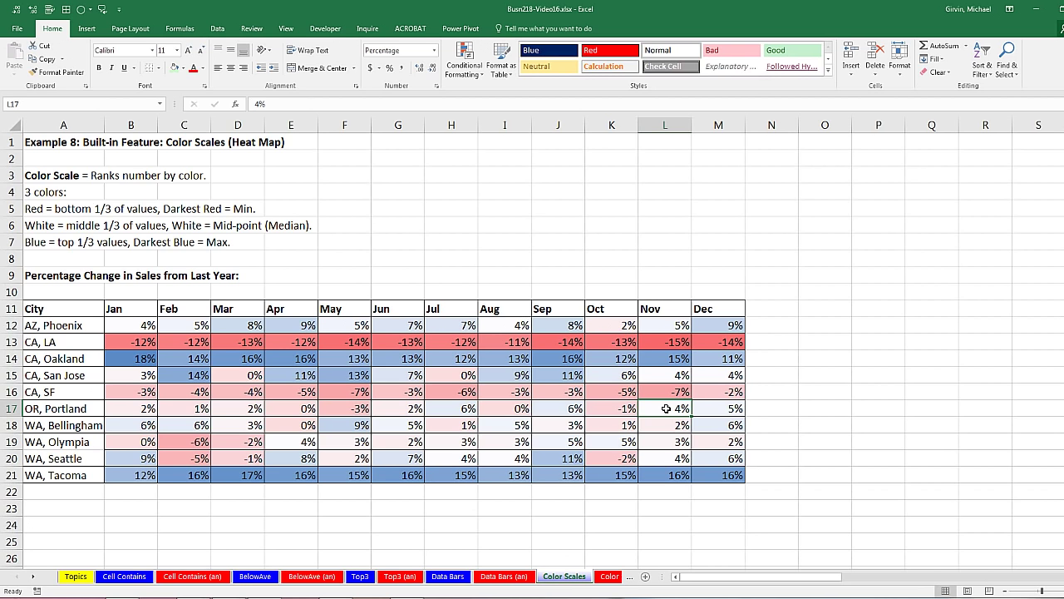
Open the Icons sheet
{"action": "left_click", "coordinate": [35, 578]}
{"action": "left_click", "coordinate": [35, 578]}
{"action": "left_click", "coordinate": [35, 578]}
{"action": "left_click", "coordinate": [35, 578]}
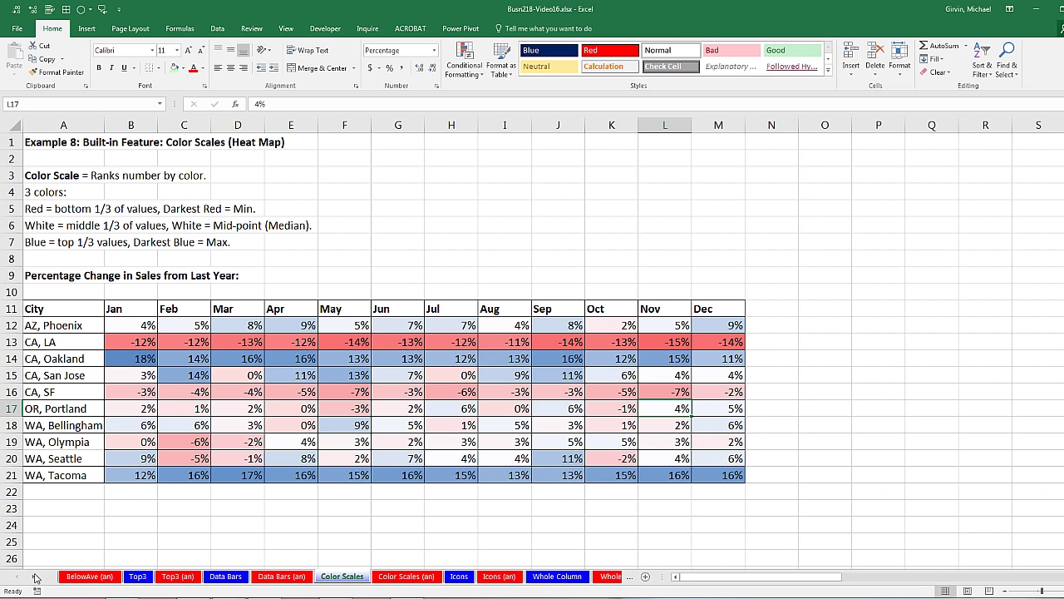
{"action": "left_click", "coordinate": [459, 576]}
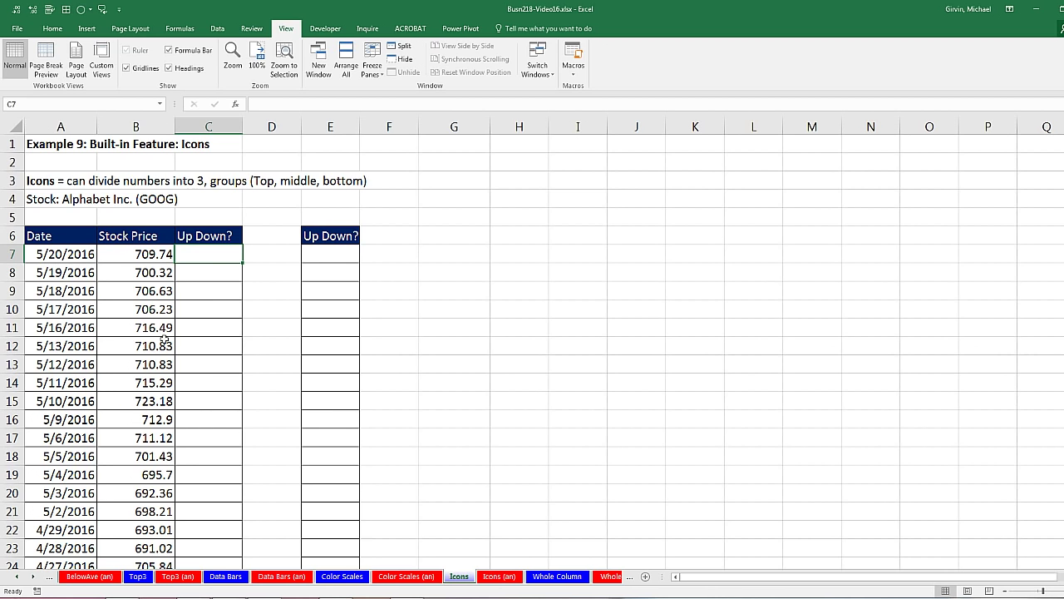
Compare consecutive daily stock prices, including 5/20 against 5/19 and 5/13 against 5/12, with the empty Up Down? cells
{"action": "left_click", "coordinate": [150, 277]}
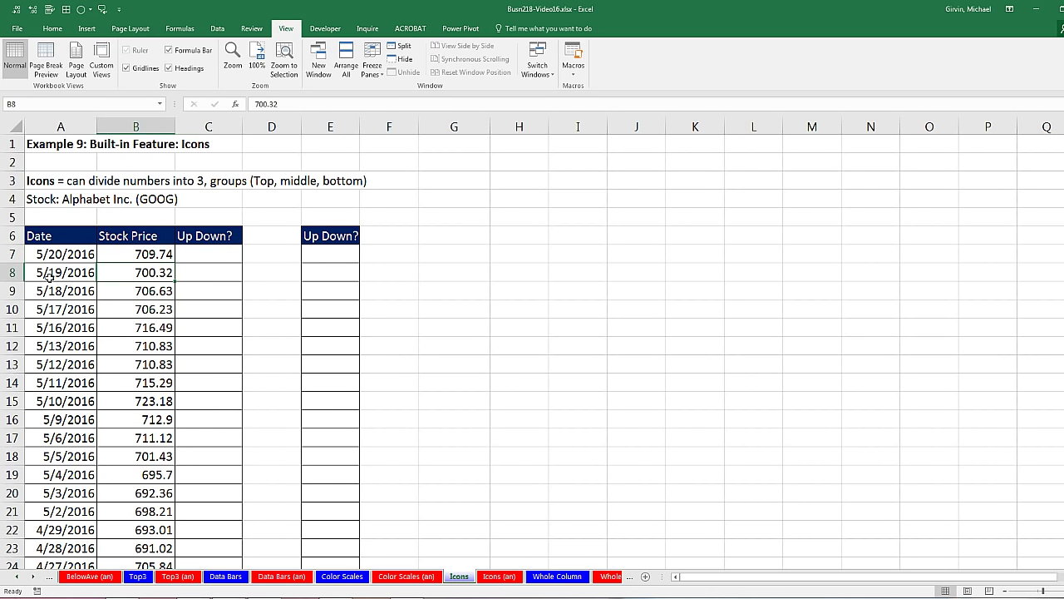
{"action": "left_click", "coordinate": [150, 254]}
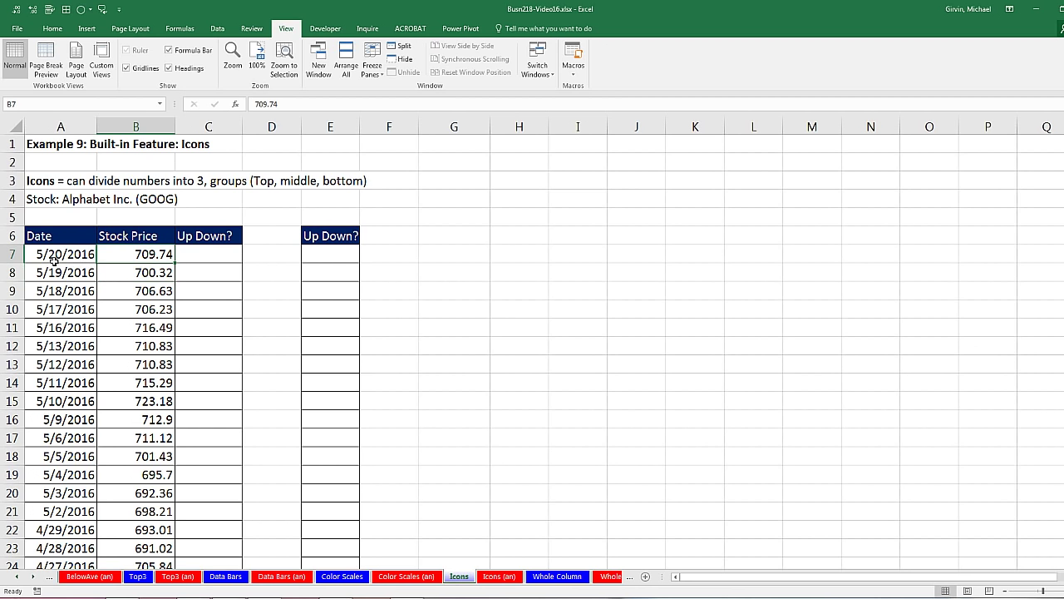
{"action": "left_click", "coordinate": [196, 256]}
{"action": "left_click", "coordinate": [202, 275]}
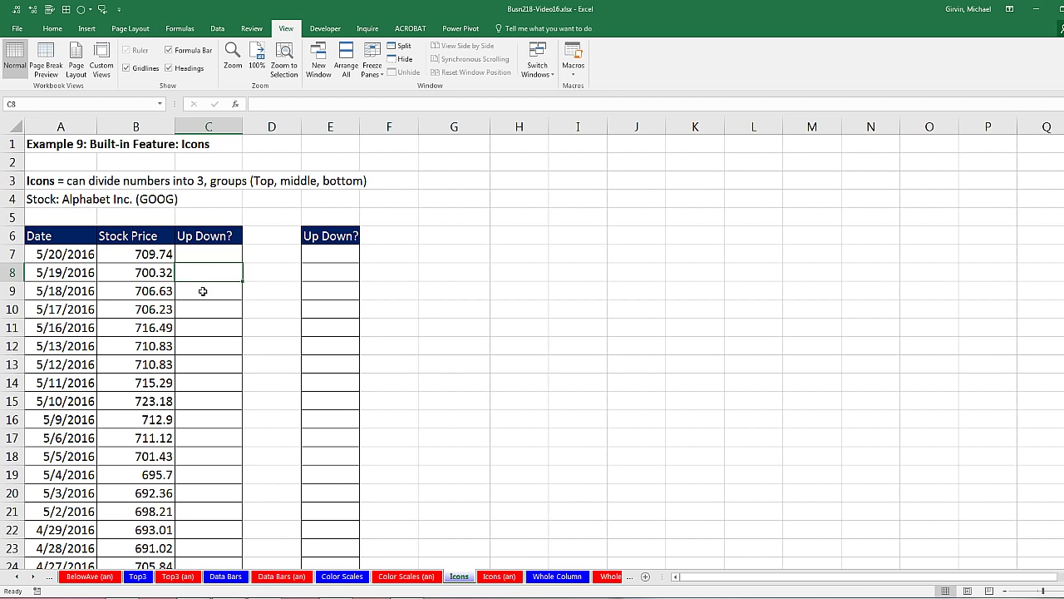
{"action": "left_click", "coordinate": [202, 291]}
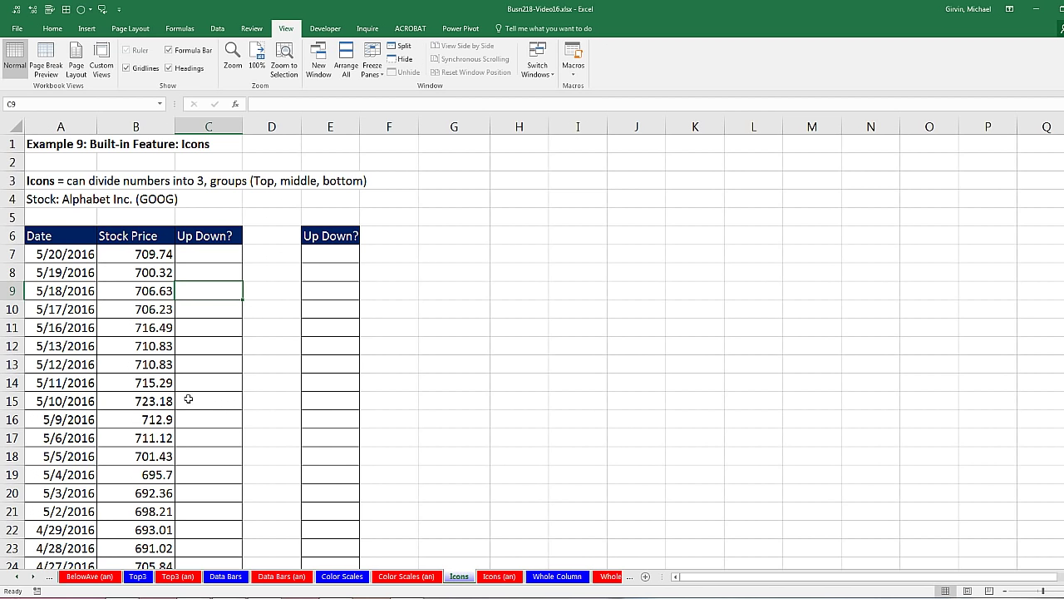
{"action": "left_click_drag", "start_coordinate": [166, 348], "coordinate": [173, 365]}
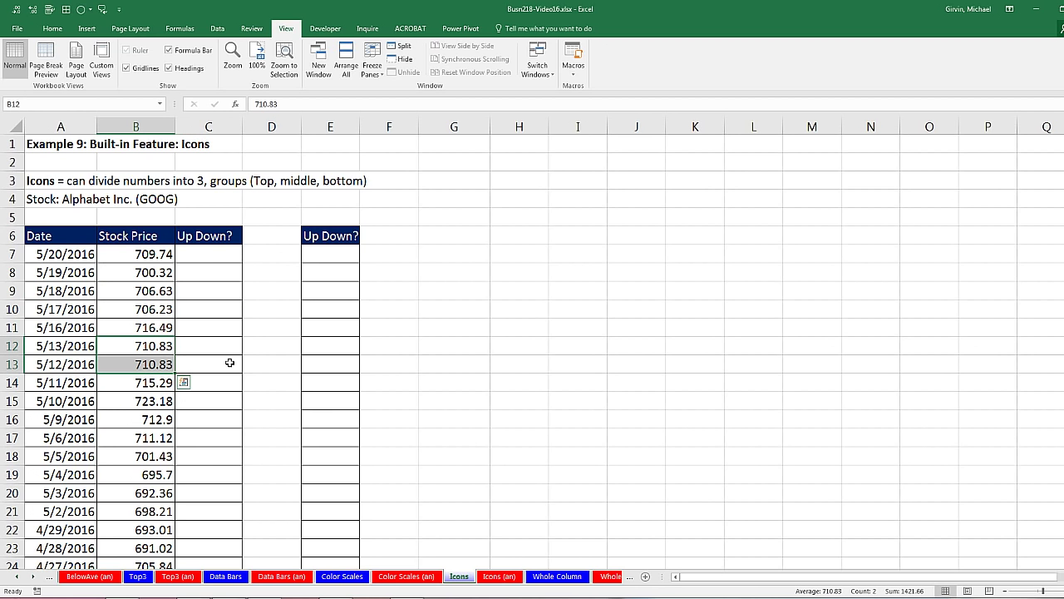
Enter the formula =B7-B8 in C7 to calculate the daily stock price change
{"action": "left_click", "coordinate": [214, 256]}
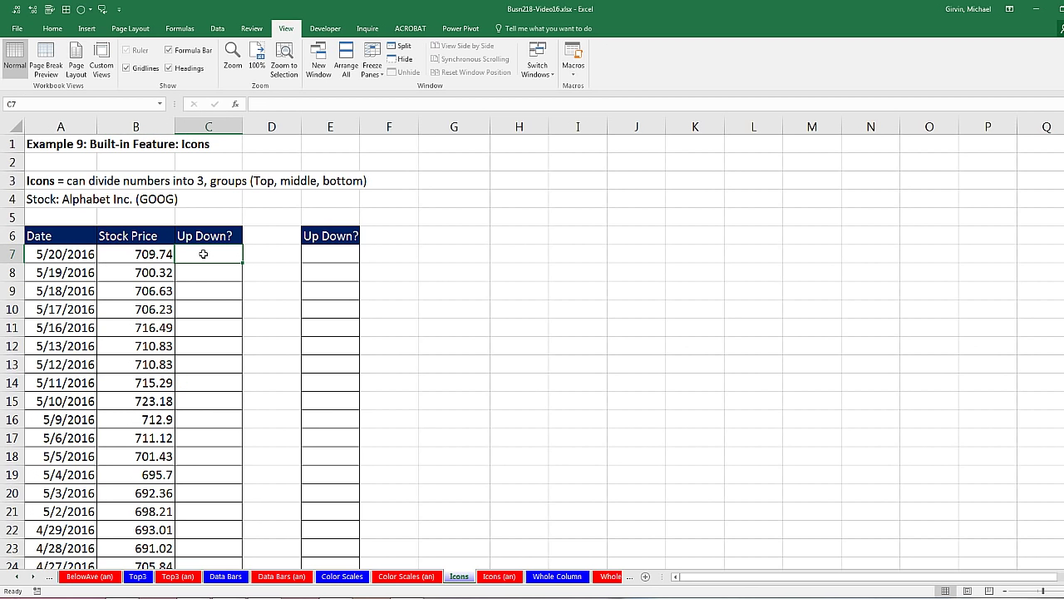
{"action": "type", "text": "="}
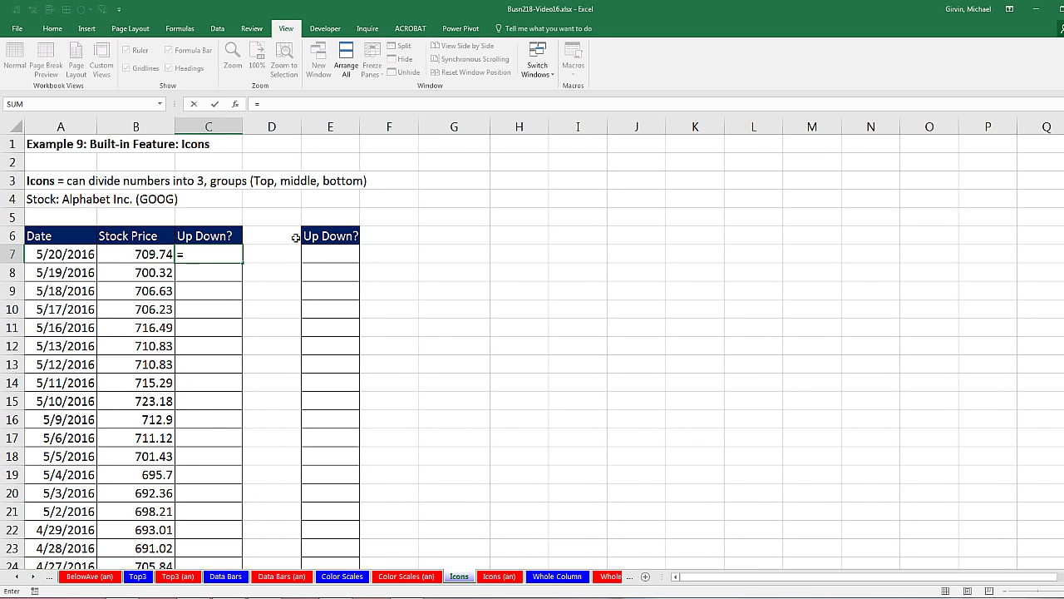
{"action": "key", "text": "Left"}
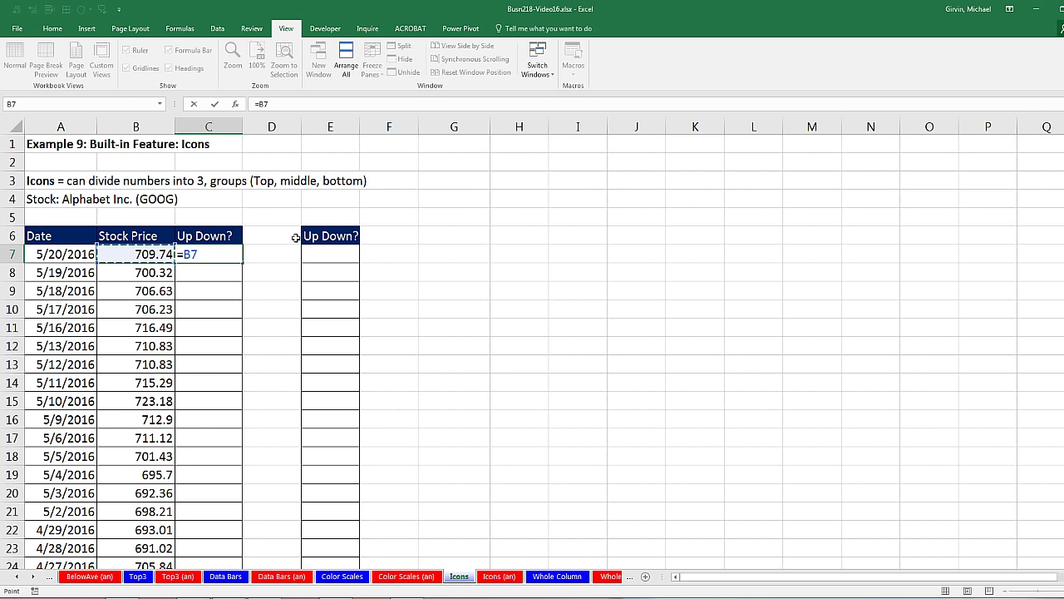
{"action": "type", "text": "-"}
{"action": "key", "text": "Left"}
{"action": "key", "text": "Down"}
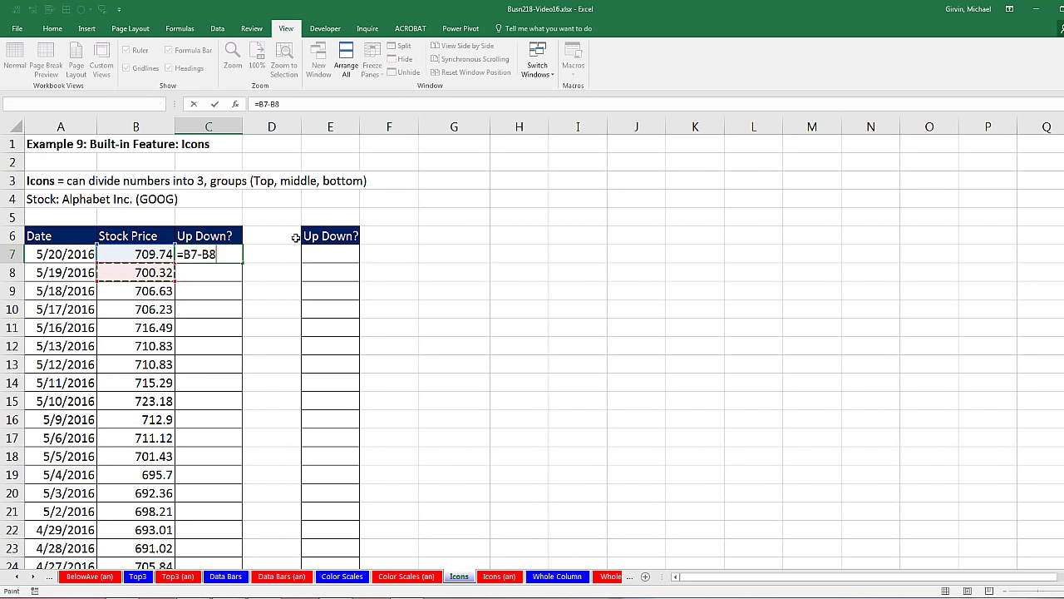
{"action": "key", "text": "ctrl+Return"}
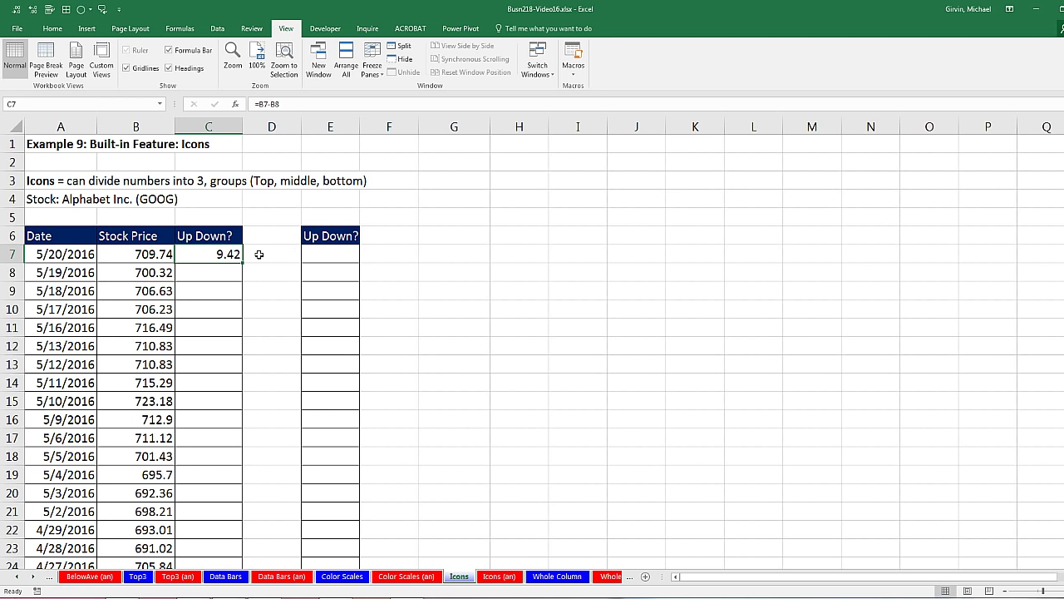
Copy the price change formula down the Up Down? column through C30, leaving the oldest date's row without one
{"action": "left_click_drag", "start_coordinate": [243, 264], "coordinate": [217, 520]}
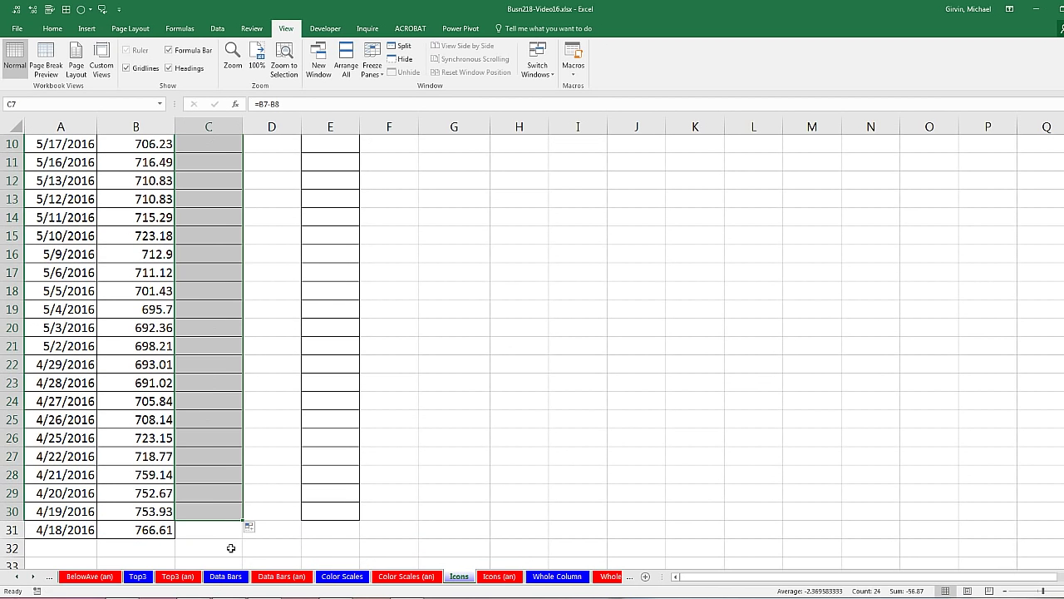
{"action": "double_click", "coordinate": [141, 532]}
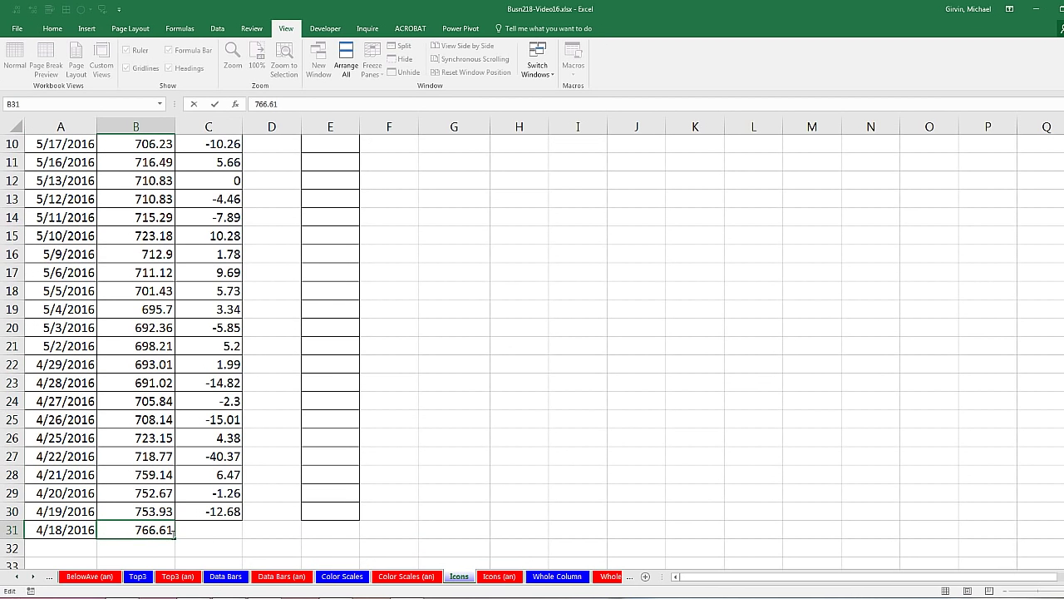
{"action": "key", "text": "Escape"}
{"action": "left_click", "coordinate": [207, 532]}
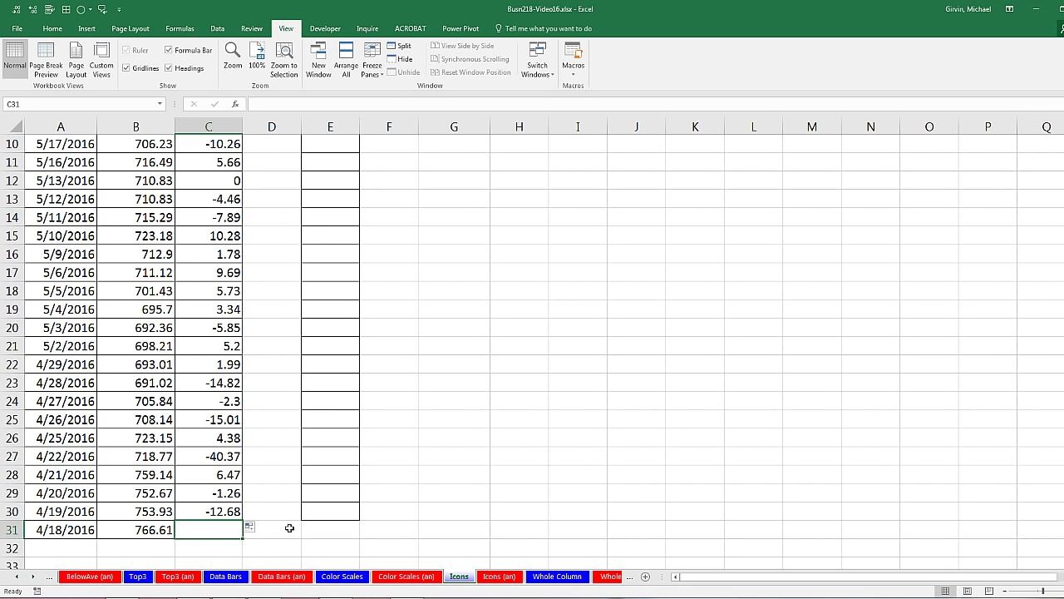
{"action": "scroll", "coordinate": [283, 532], "scroll_direction": "up", "scroll_amount": 2}
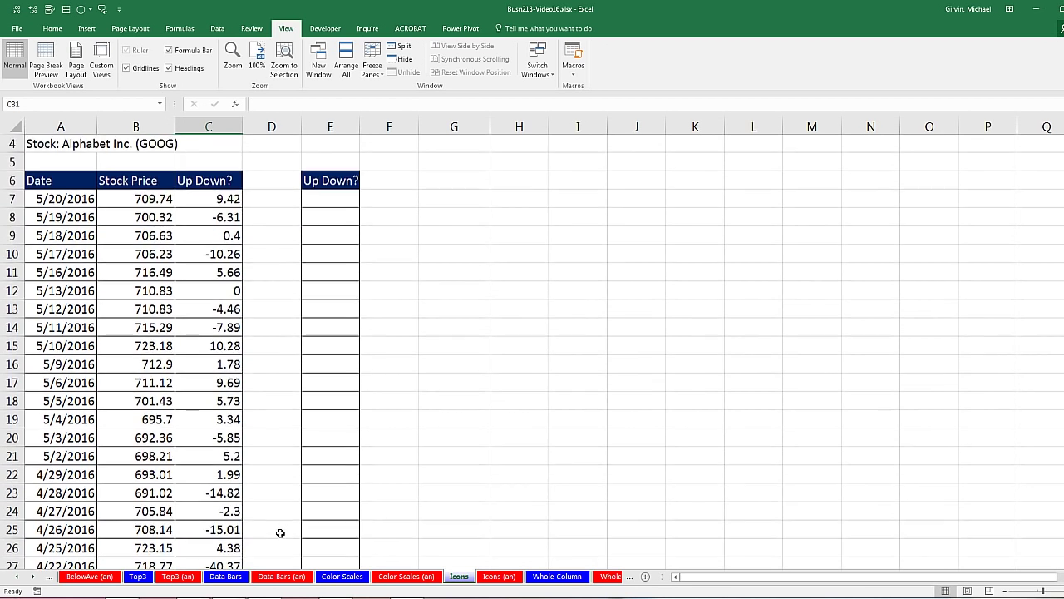
Apply the coloured three-arrow directional icon set to the price changes in C7:C30
{"action": "left_click", "coordinate": [226, 257]}
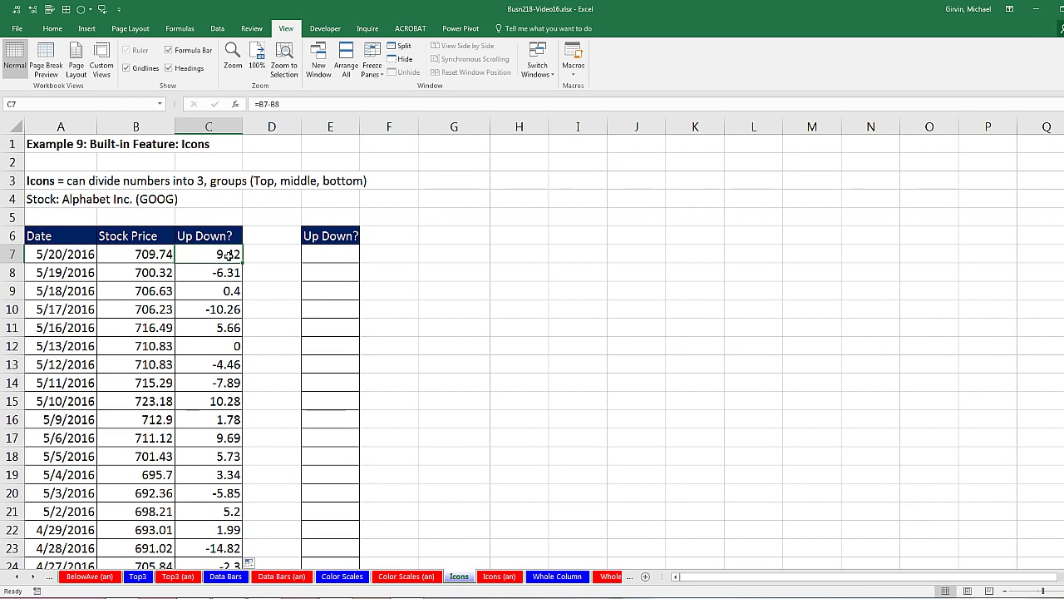
{"action": "key", "text": "ctrl+shift+Down"}
{"action": "scroll", "coordinate": [354, 310], "scroll_direction": "up", "scroll_amount": 3}
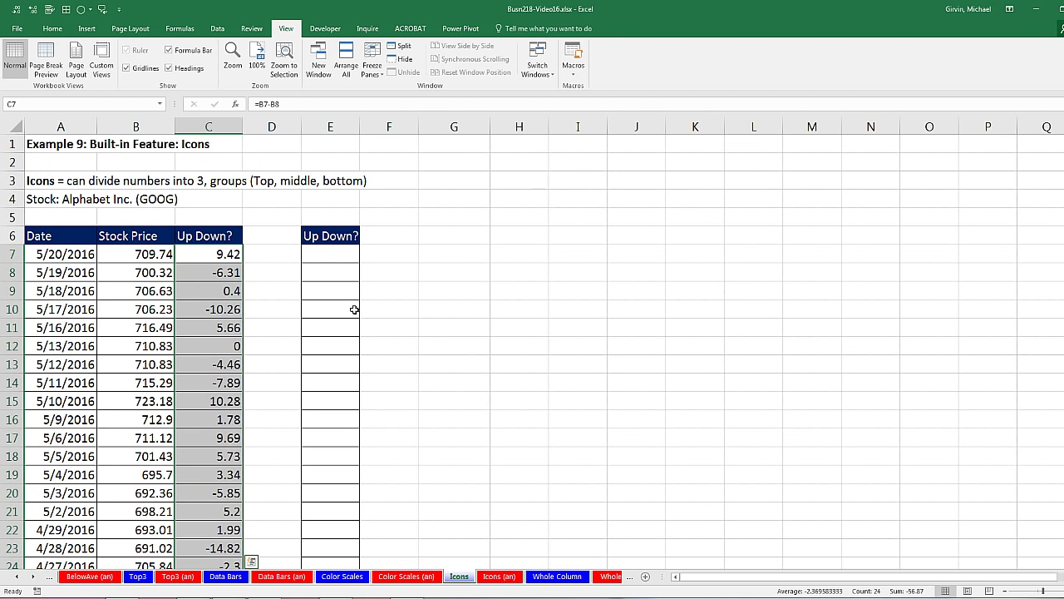
{"action": "left_click", "coordinate": [52, 28]}
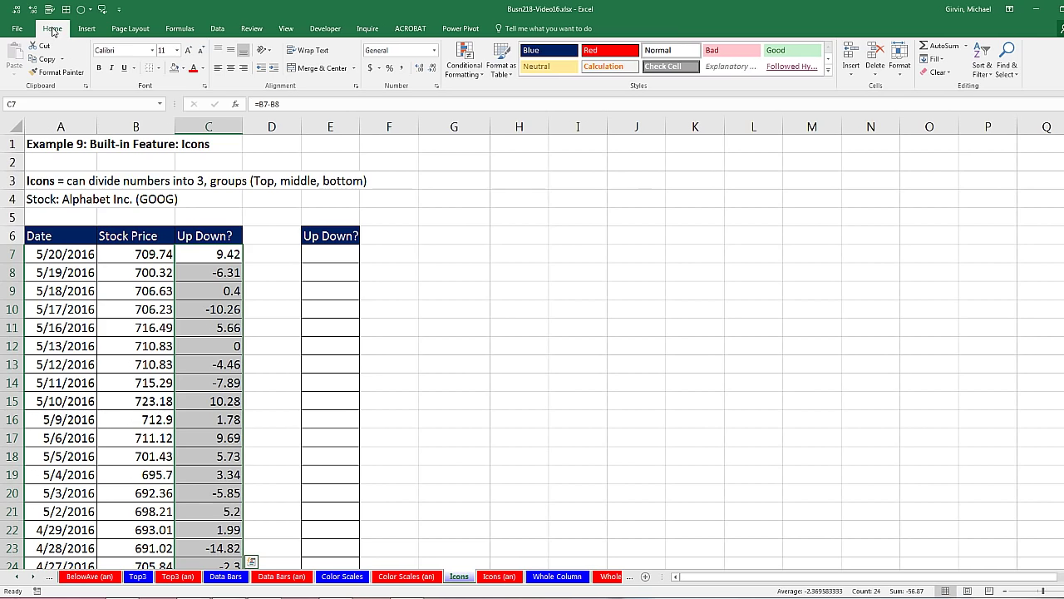
{"action": "left_click", "coordinate": [463, 62]}
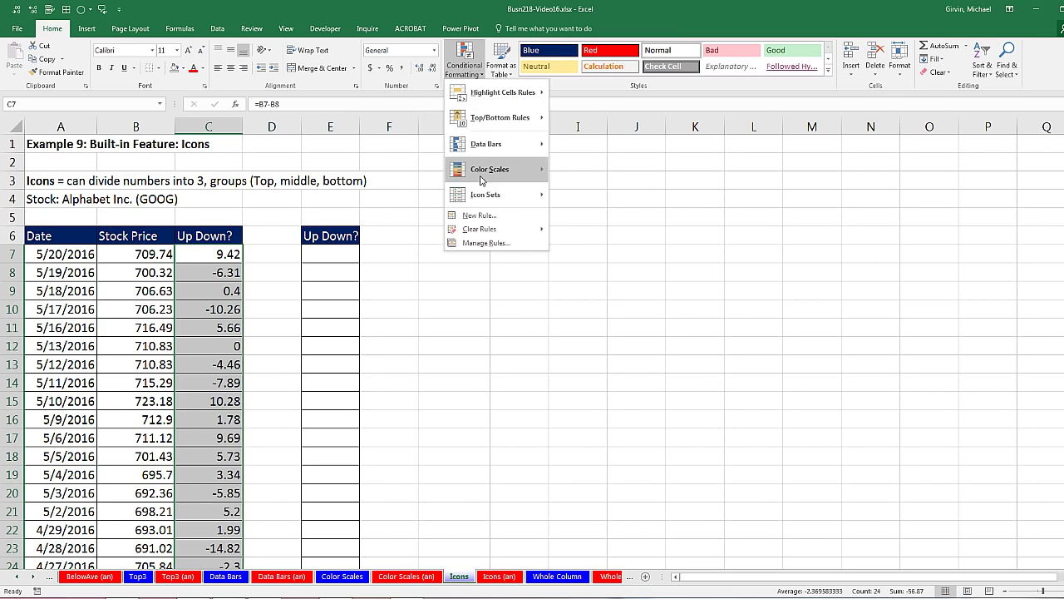
{"action": "mouse_move", "coordinate": [489, 197]}
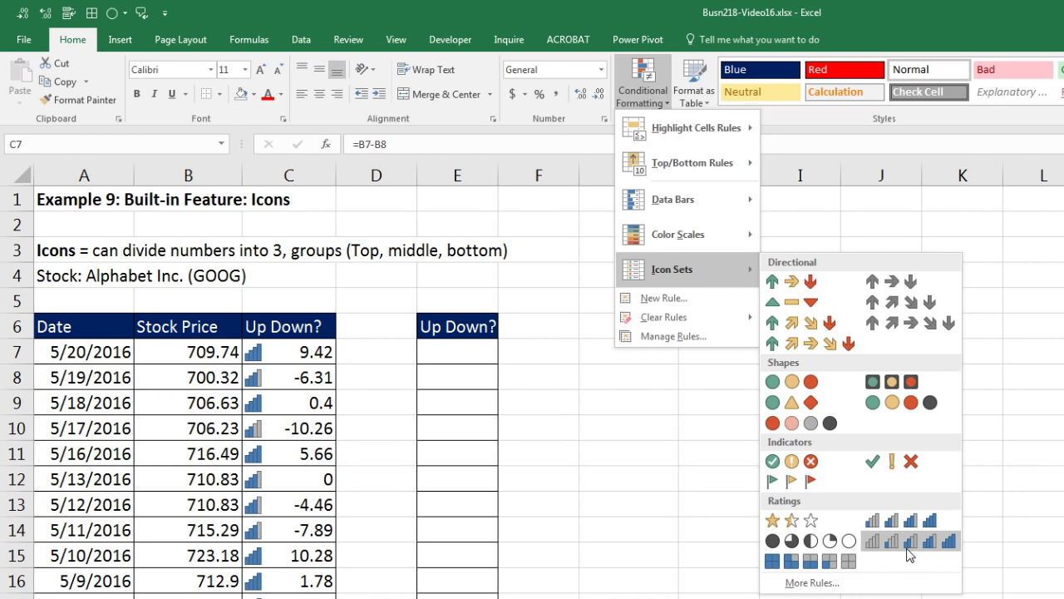
{"action": "left_click", "coordinate": [804, 287]}
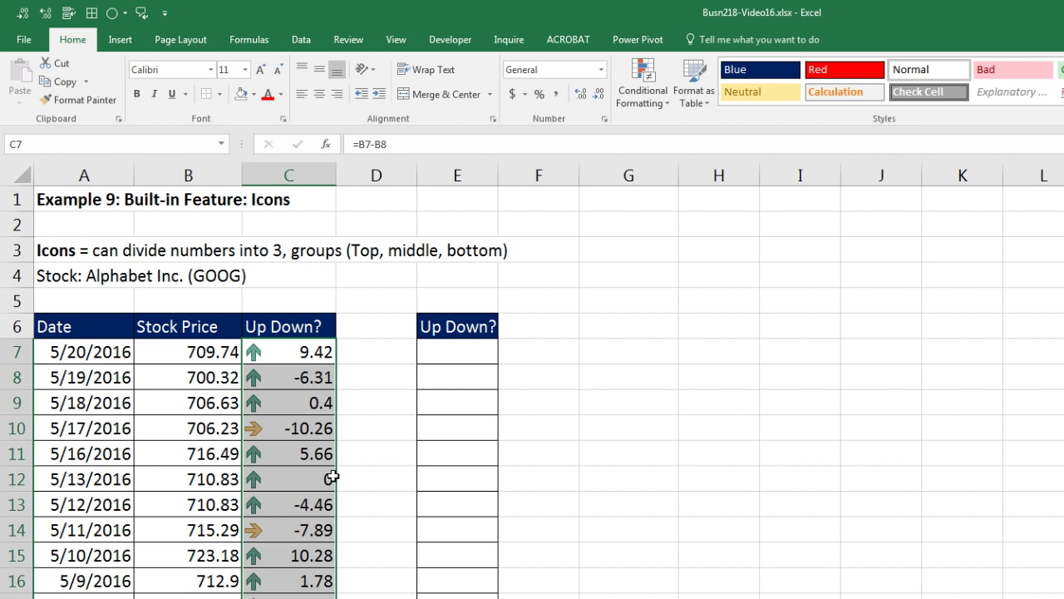
Edit the icon set rule for C7:C30 so both icon thresholds use the Number type
{"action": "left_click", "coordinate": [656, 106]}
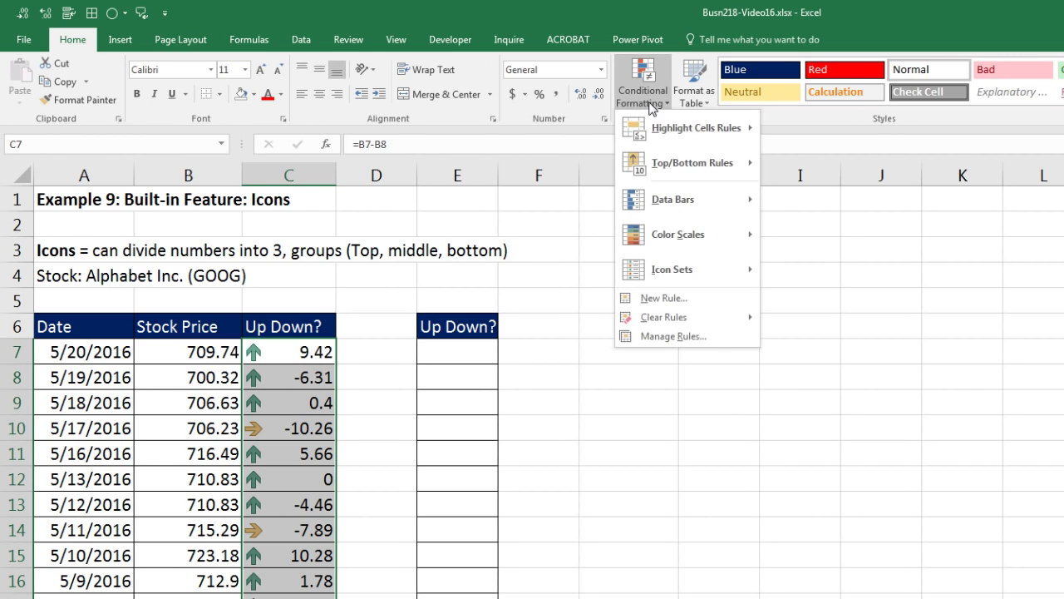
{"action": "key", "text": "Escape"}
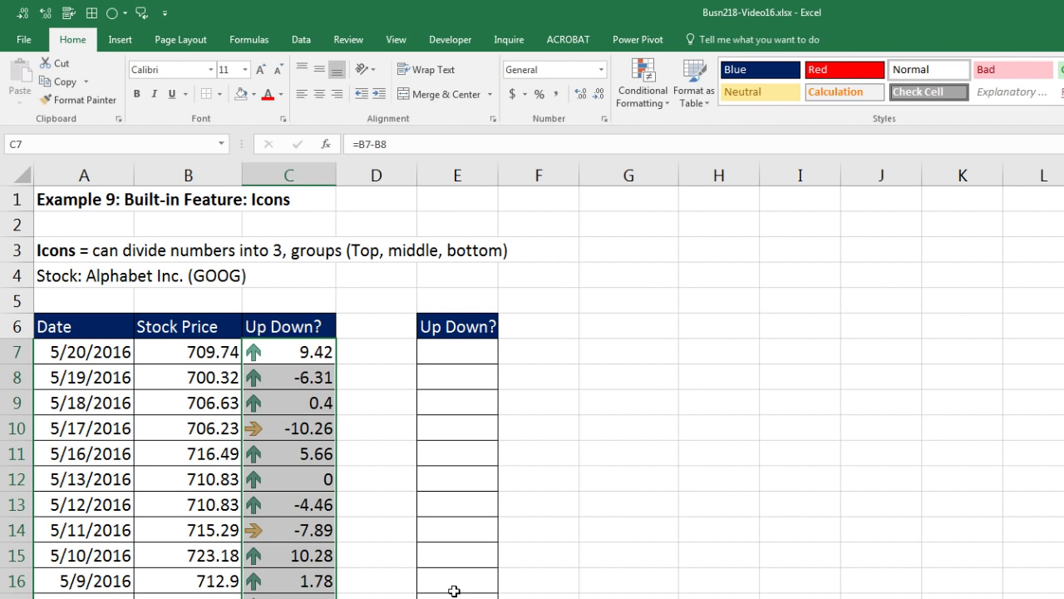
{"action": "key", "text": "alt+o"}
{"action": "key", "text": "d"}
{"action": "left_click", "coordinate": [574, 337]}
{"action": "double_click", "coordinate": [574, 337]}
{"action": "left_click_drag", "start_coordinate": [602, 190], "coordinate": [476, 266]}
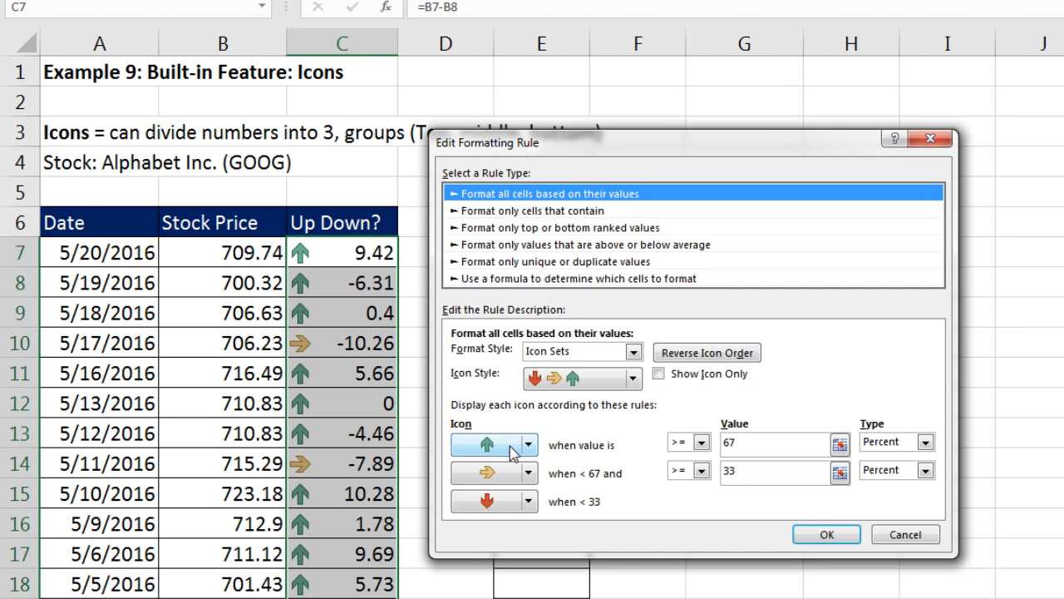
{"action": "left_click", "coordinate": [926, 442]}
{"action": "left_click", "coordinate": [898, 460]}
{"action": "left_click", "coordinate": [925, 471]}
{"action": "left_click", "coordinate": [894, 488]}
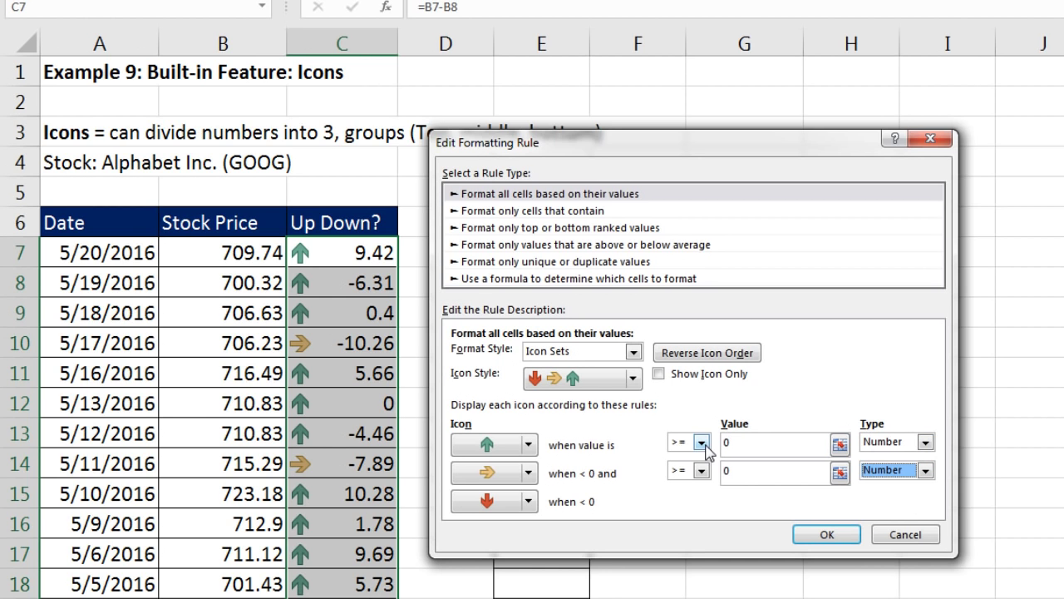
Set the green arrow to values > 0 and the yellow arrow to values >= 0, and apply the edited rule to C7:C30
{"action": "left_click", "coordinate": [703, 445]}
{"action": "left_click", "coordinate": [702, 472]}
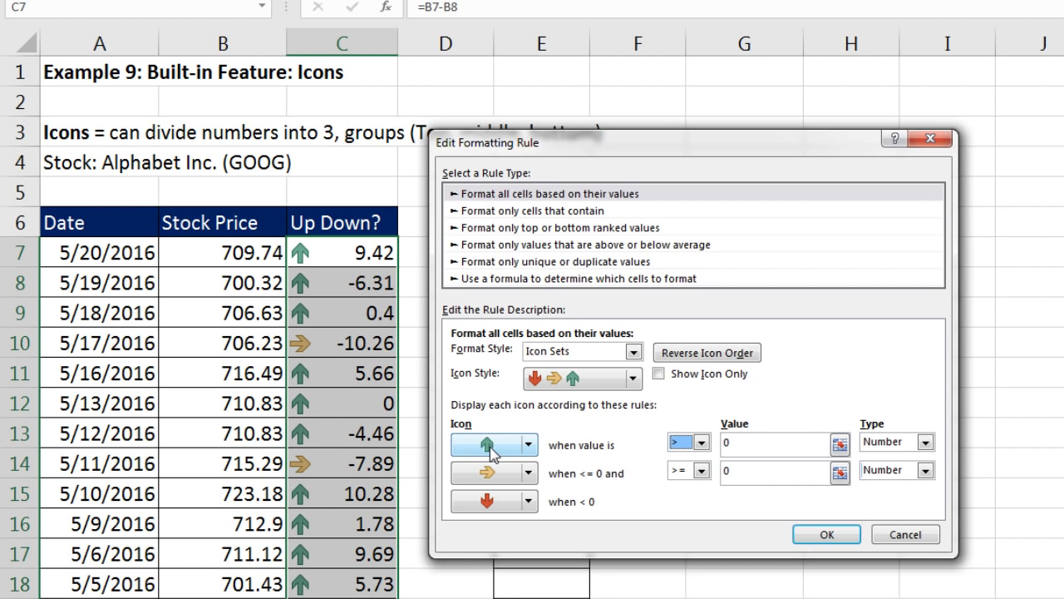
{"action": "left_click", "coordinate": [701, 470]}
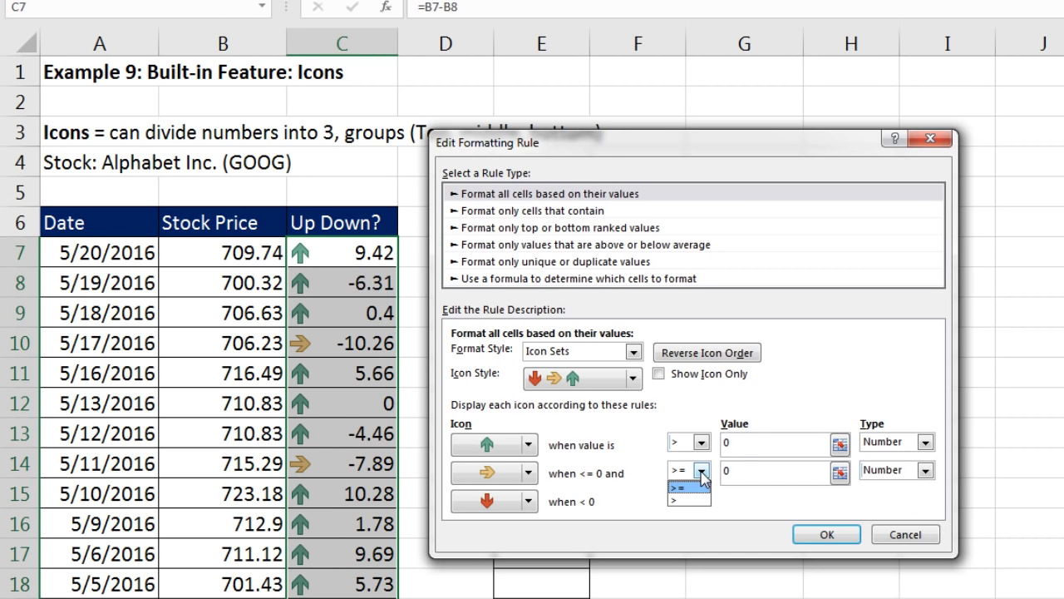
{"action": "left_click", "coordinate": [701, 473]}
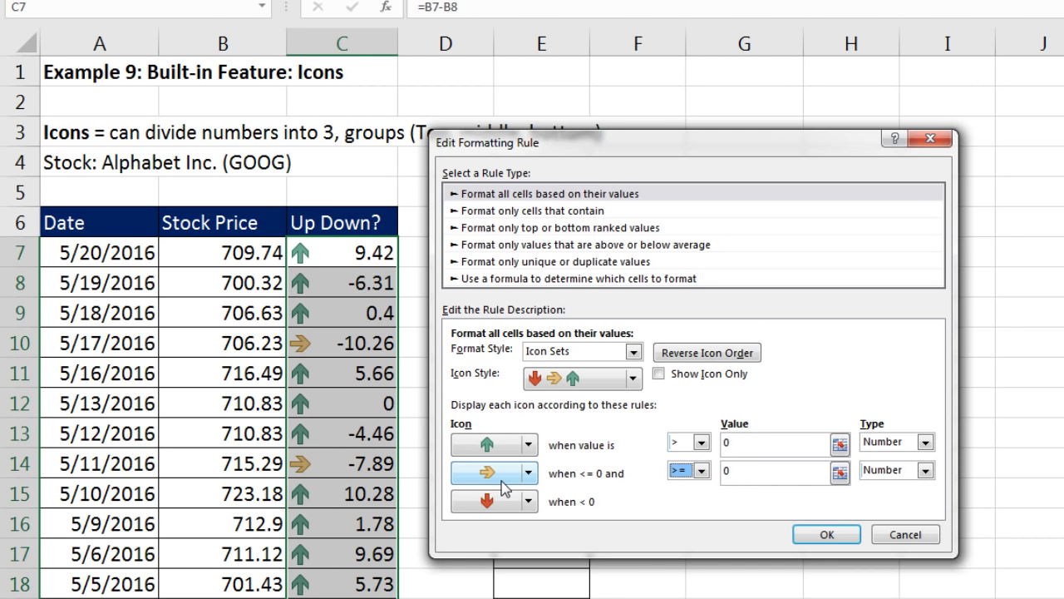
{"action": "left_click", "coordinate": [725, 468]}
{"action": "key", "text": "BackSpace"}
{"action": "type", "text": "0"}
{"action": "left_click", "coordinate": [850, 533]}
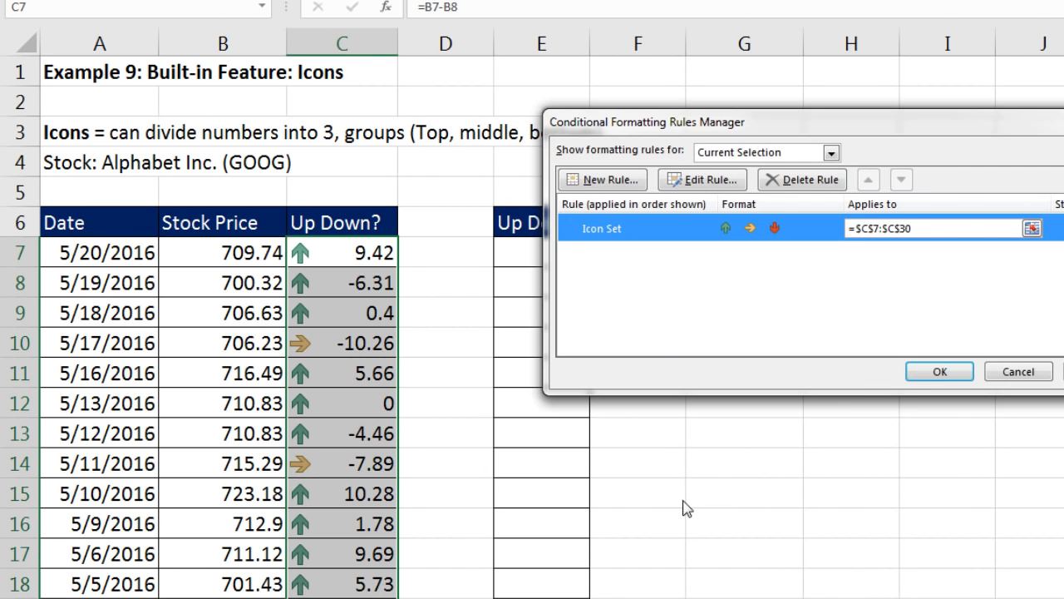
{"action": "left_click", "coordinate": [906, 372]}
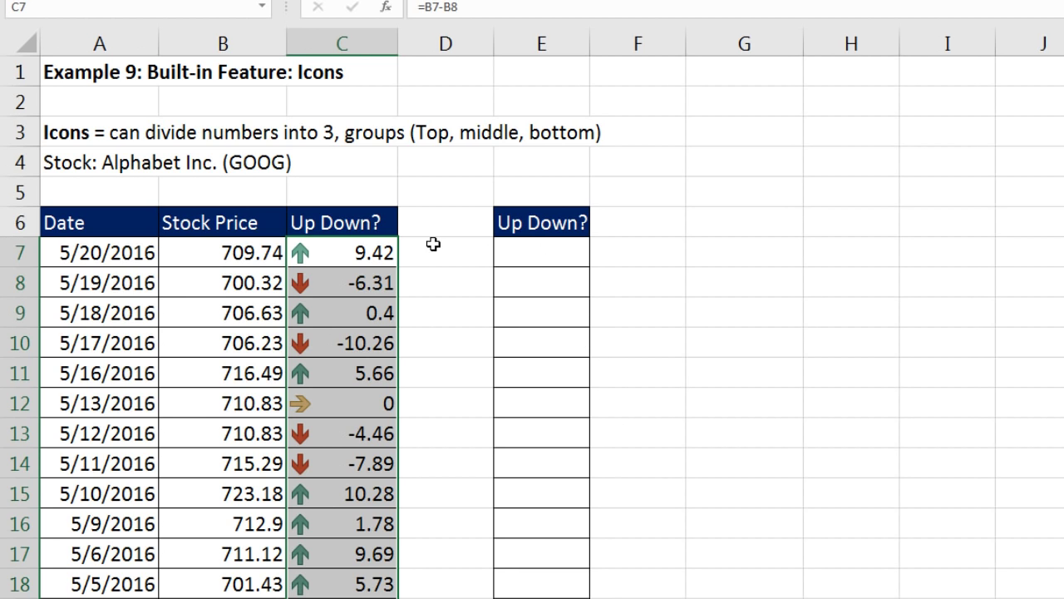
{"action": "left_click_drag", "start_coordinate": [370, 251], "coordinate": [376, 402]}
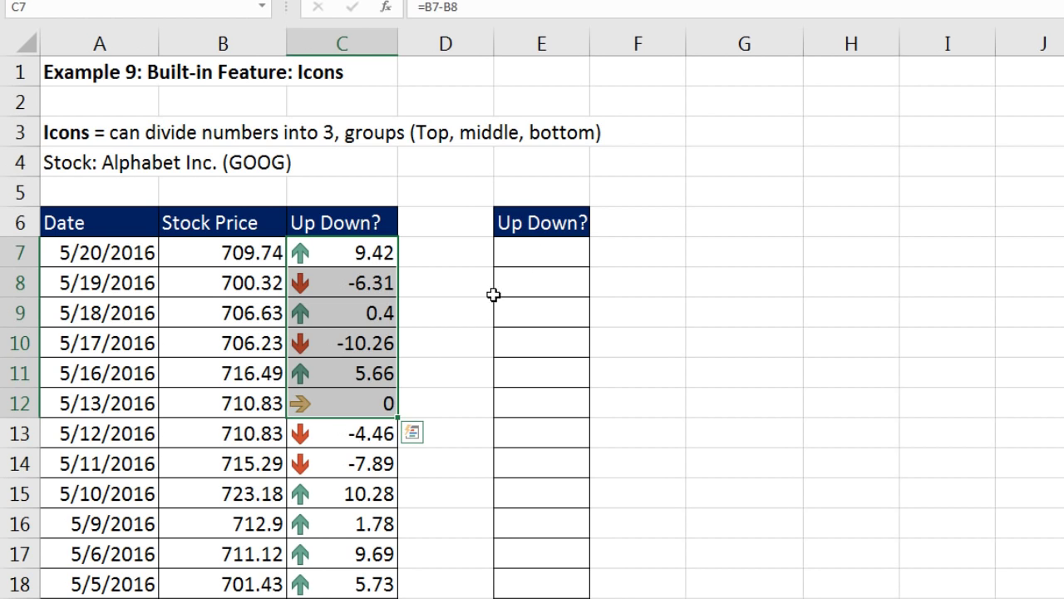
Enter =B7-B8 in E7 of the second Up Down? column and copy it down through E13
{"action": "left_click", "coordinate": [535, 255]}
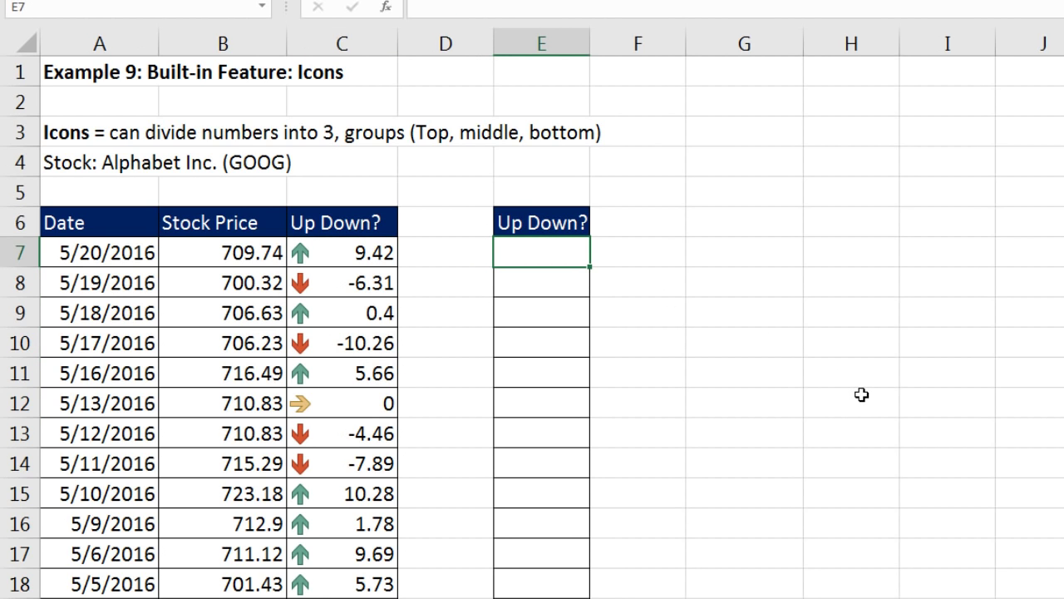
{"action": "type", "text": "="}
{"action": "left_click", "coordinate": [260, 250]}
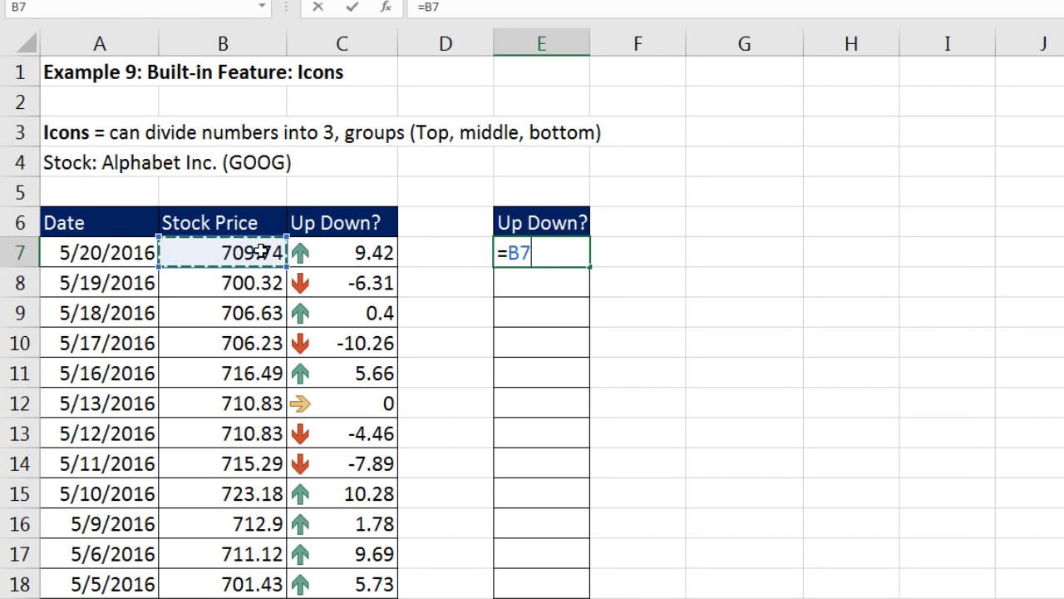
{"action": "type", "text": "-"}
{"action": "left_click", "coordinate": [256, 284]}
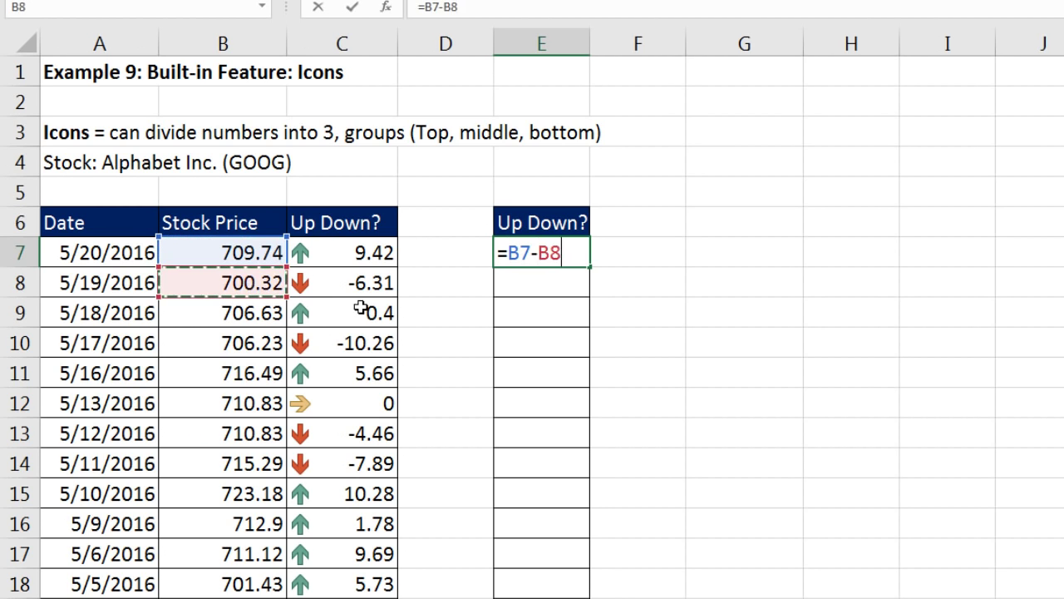
{"action": "key", "text": "ctrl+Return"}
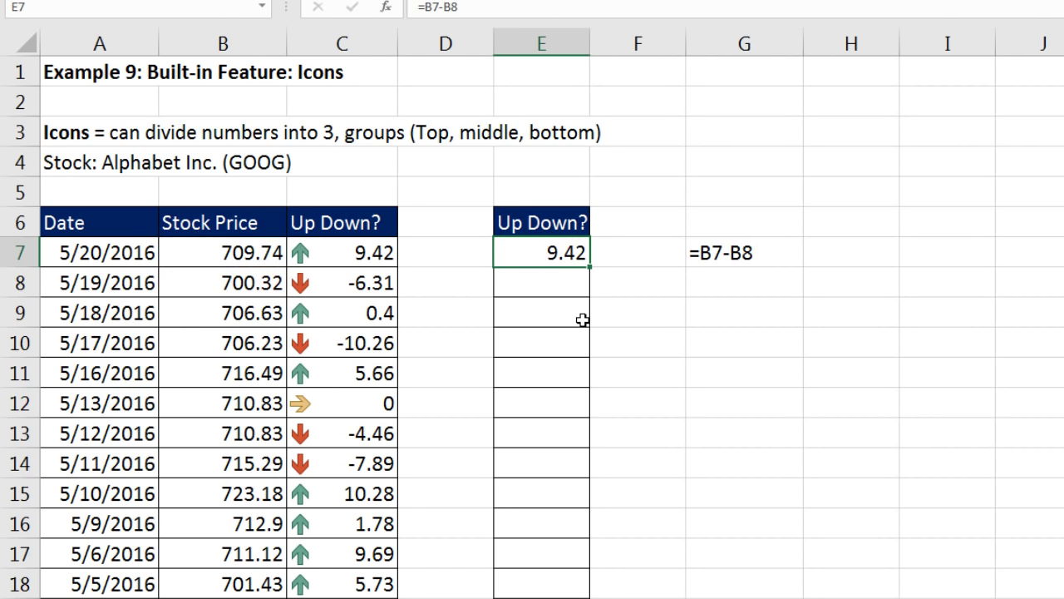
{"action": "left_click_drag", "start_coordinate": [590, 266], "coordinate": [570, 429]}
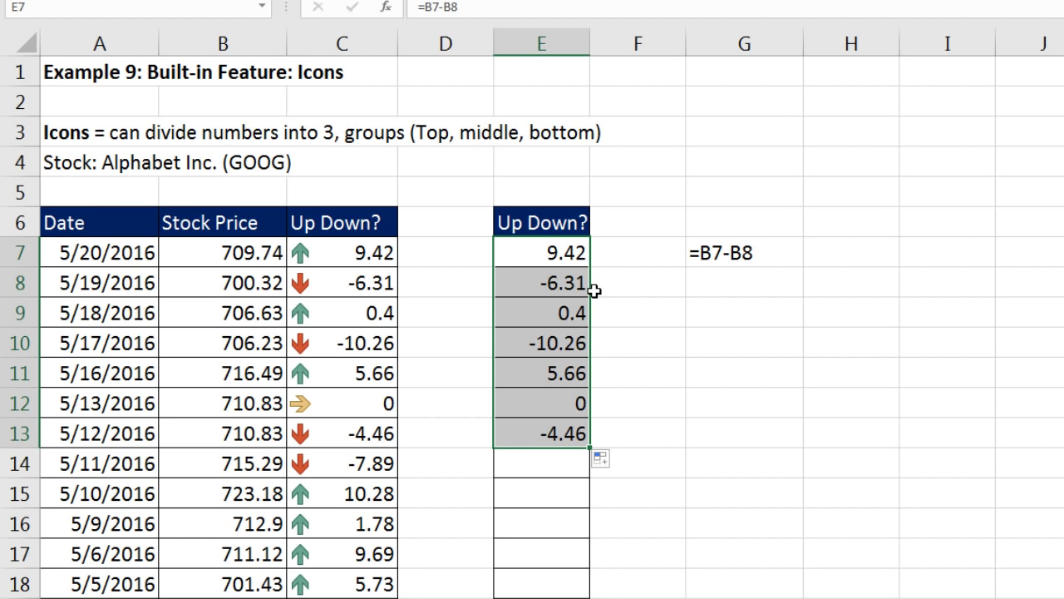
Change the E7 formula to =SIGN(B7-B8) and copy it down the second Up Down? column through E30
{"action": "left_click", "coordinate": [569, 255]}
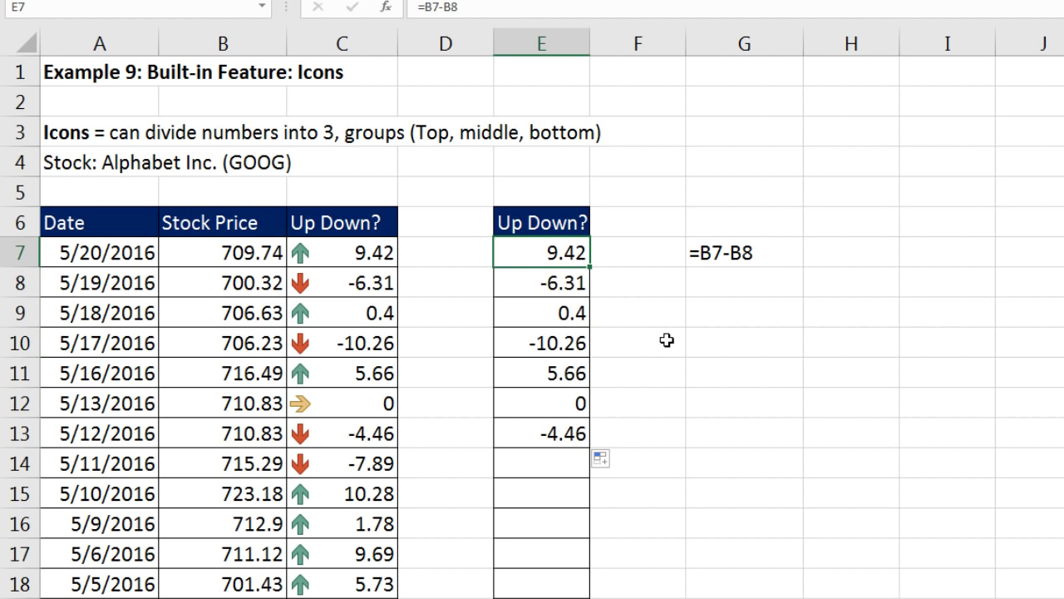
{"action": "key", "text": "F2"}
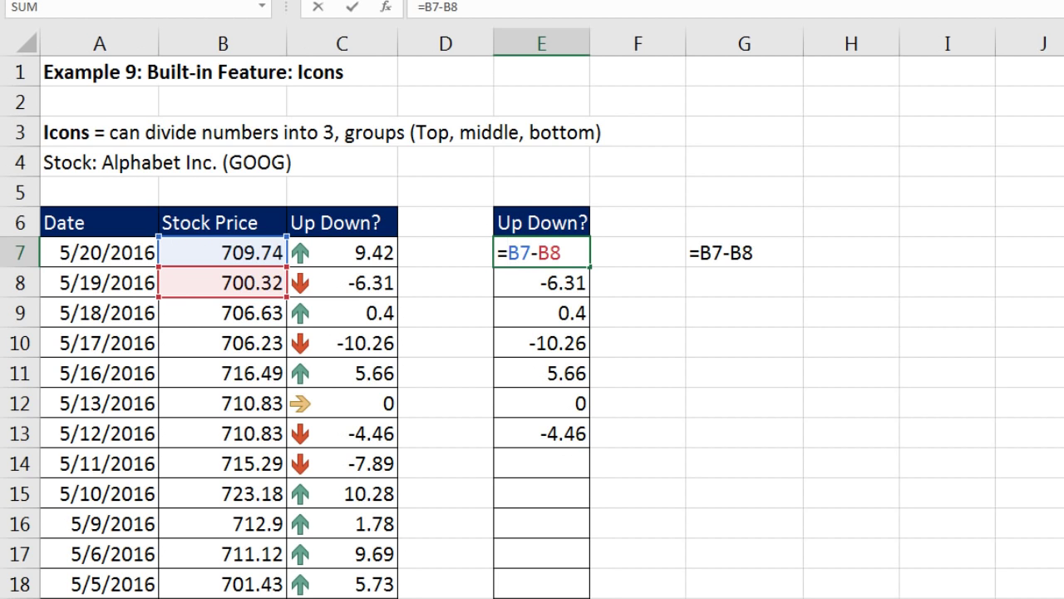
{"action": "type", "text": "sign"}
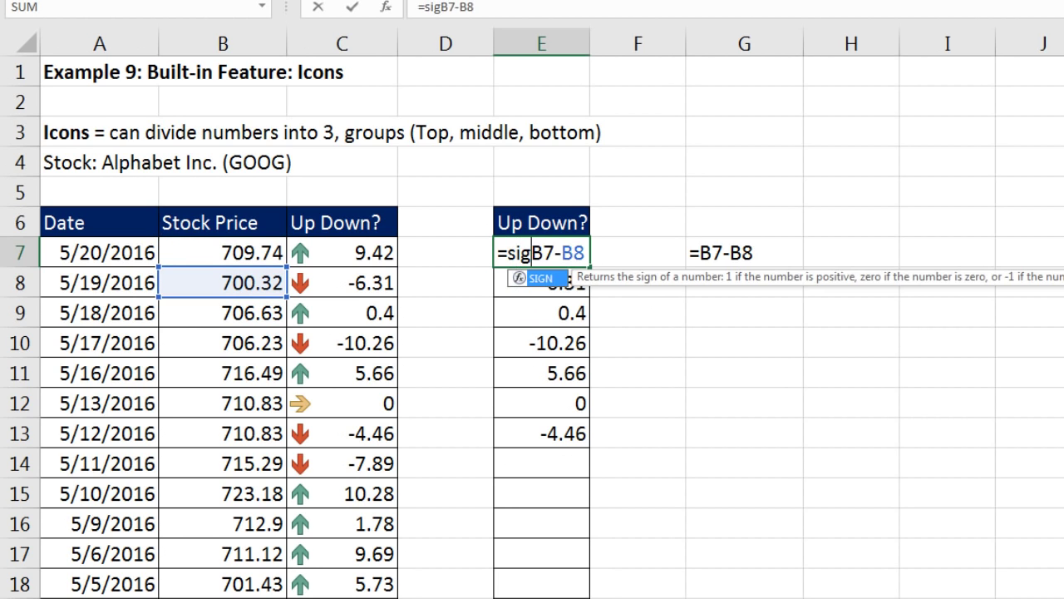
{"action": "key", "text": "Tab"}
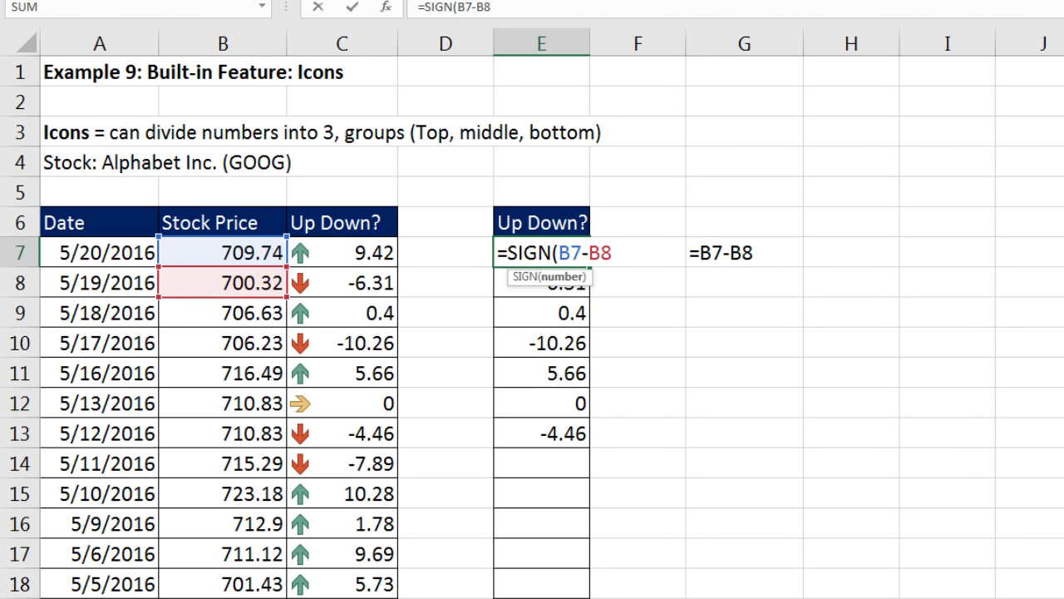
{"action": "left_click", "coordinate": [643, 260]}
{"action": "type", "text": ")"}
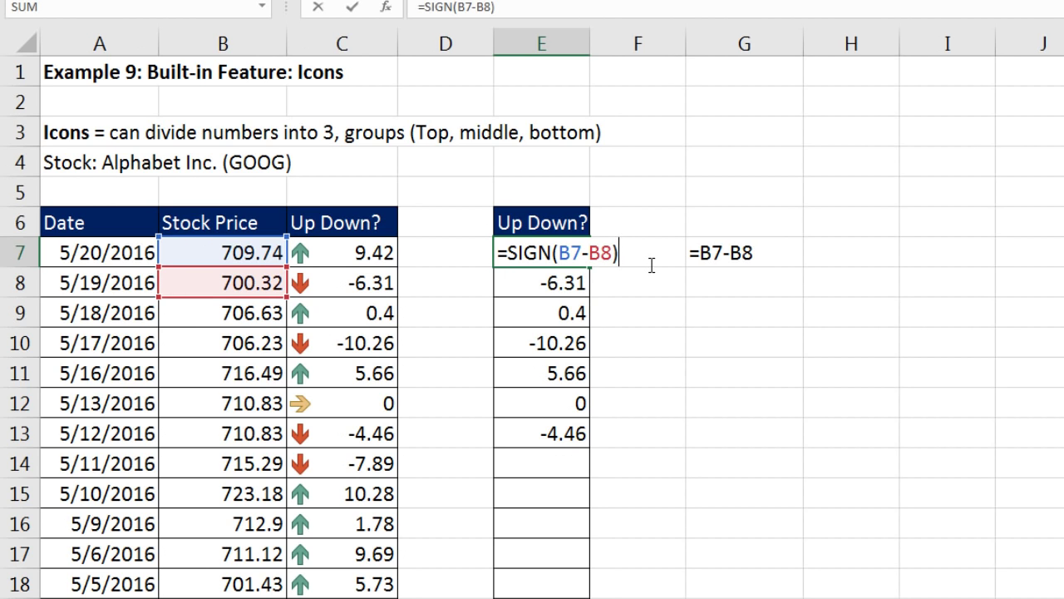
{"action": "key", "text": "ctrl+Return"}
{"action": "left_click_drag", "start_coordinate": [589, 267], "coordinate": [595, 597]}
{"action": "scroll", "coordinate": [532, 333], "scroll_direction": "up", "scroll_amount": 3}
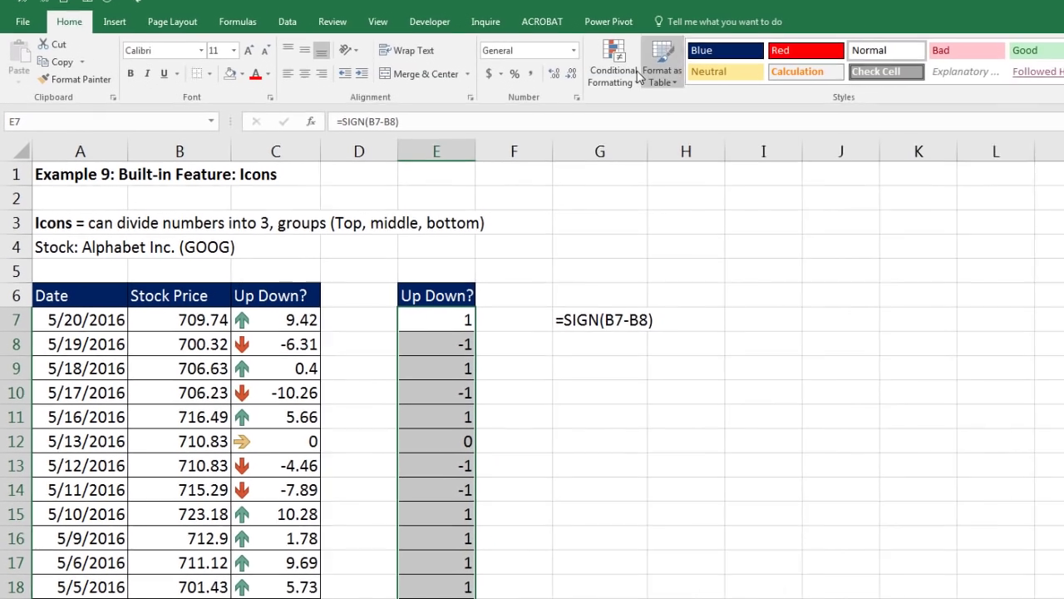
Apply the coloured three-arrow directional icon set to the SIGN results in E7:E30
{"action": "left_click", "coordinate": [604, 99]}
{"action": "mouse_move", "coordinate": [631, 246]}
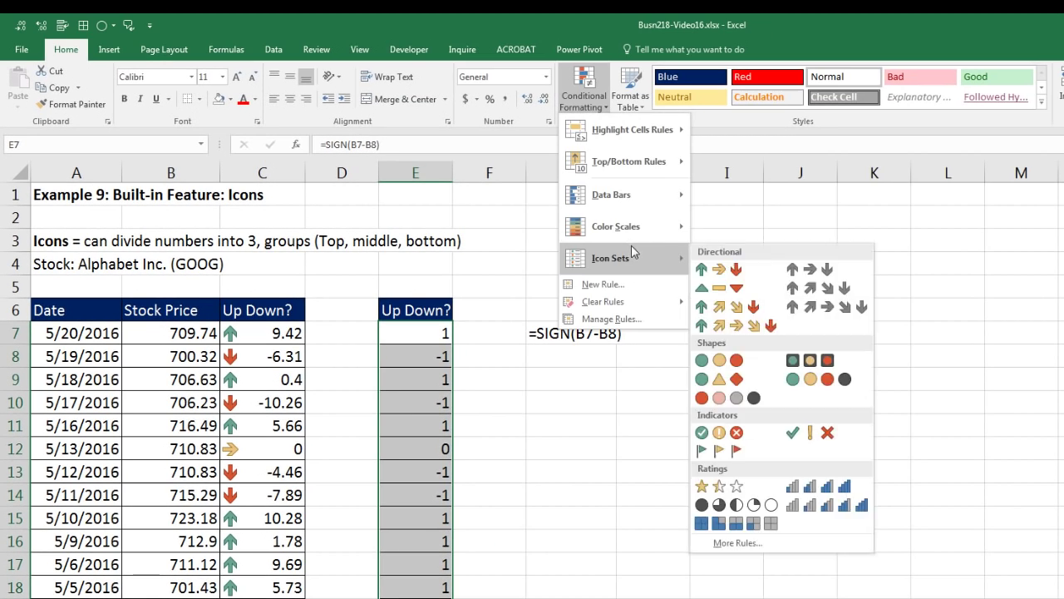
{"action": "left_click", "coordinate": [702, 270]}
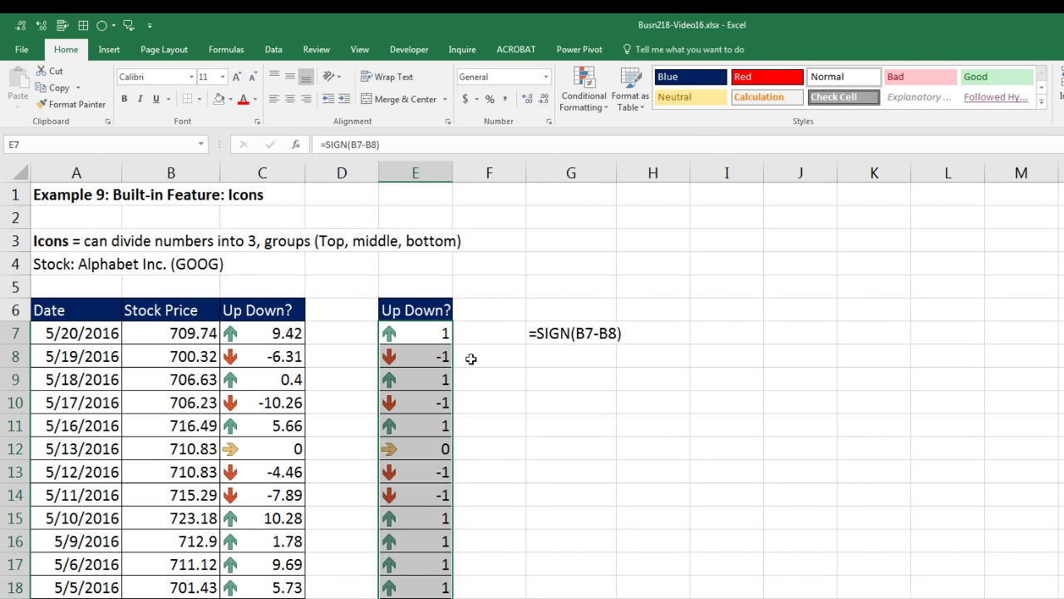
Edit the icon set rule for E7:E30 to show the icons only, hiding the numbers
{"action": "key", "text": "alt"}
{"action": "key", "text": "o"}
{"action": "key", "text": "d"}
{"action": "double_click", "coordinate": [520, 315]}
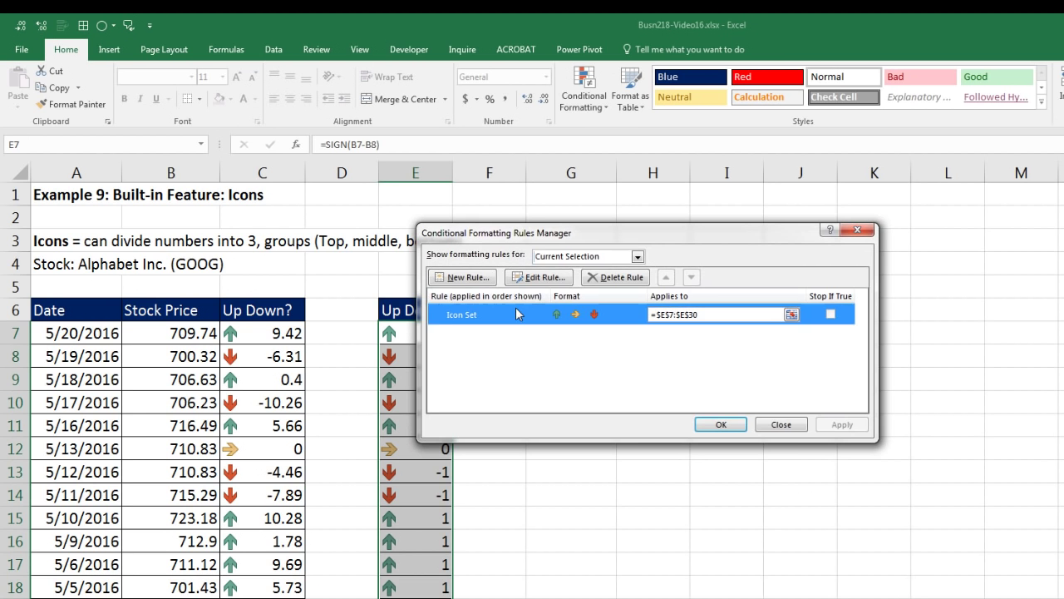
{"action": "left_click", "coordinate": [621, 356]}
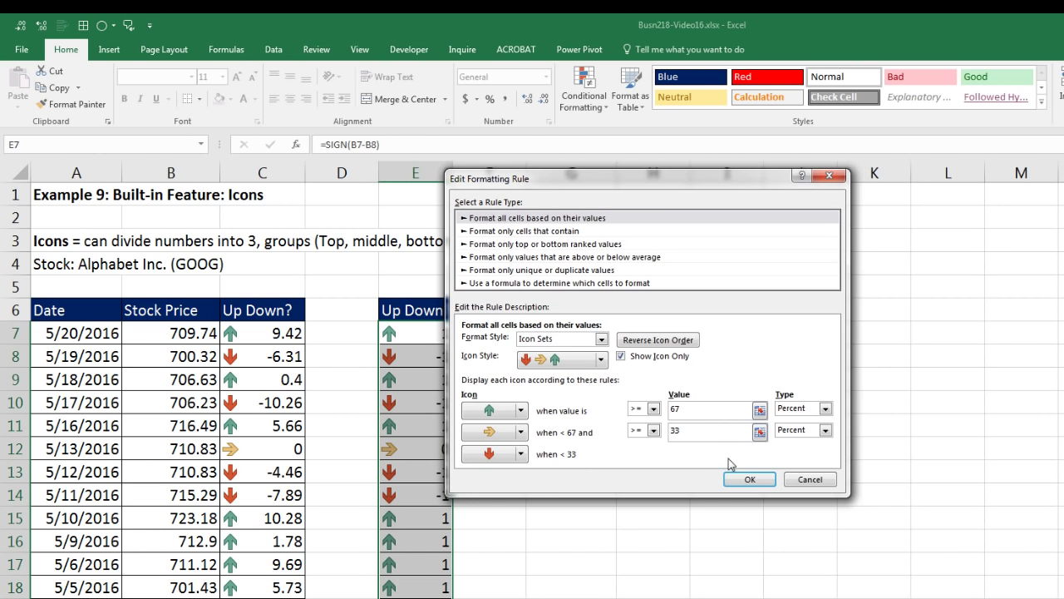
{"action": "left_click", "coordinate": [746, 480]}
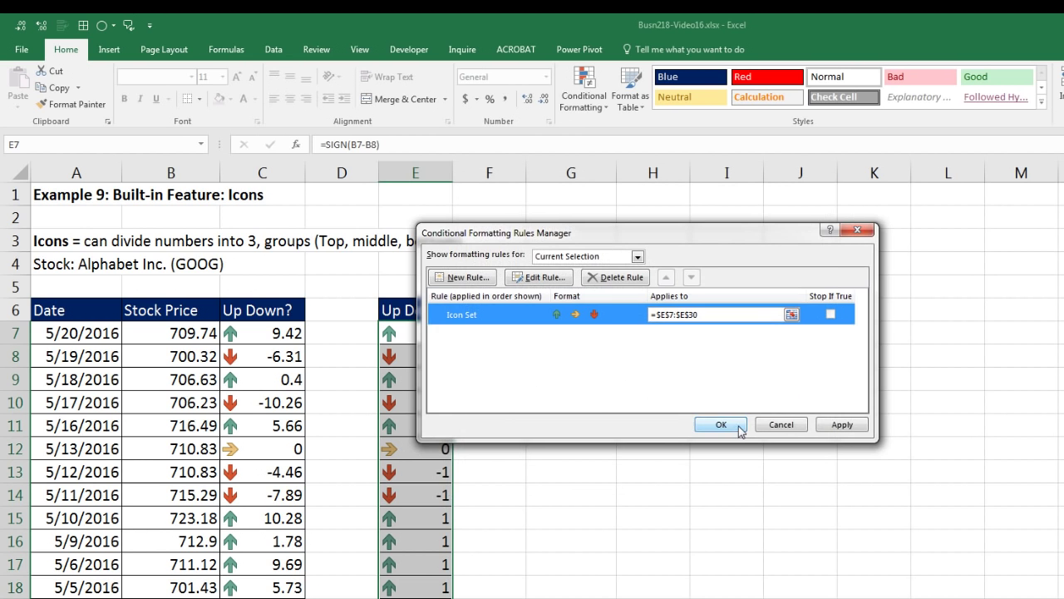
{"action": "left_click", "coordinate": [722, 425]}
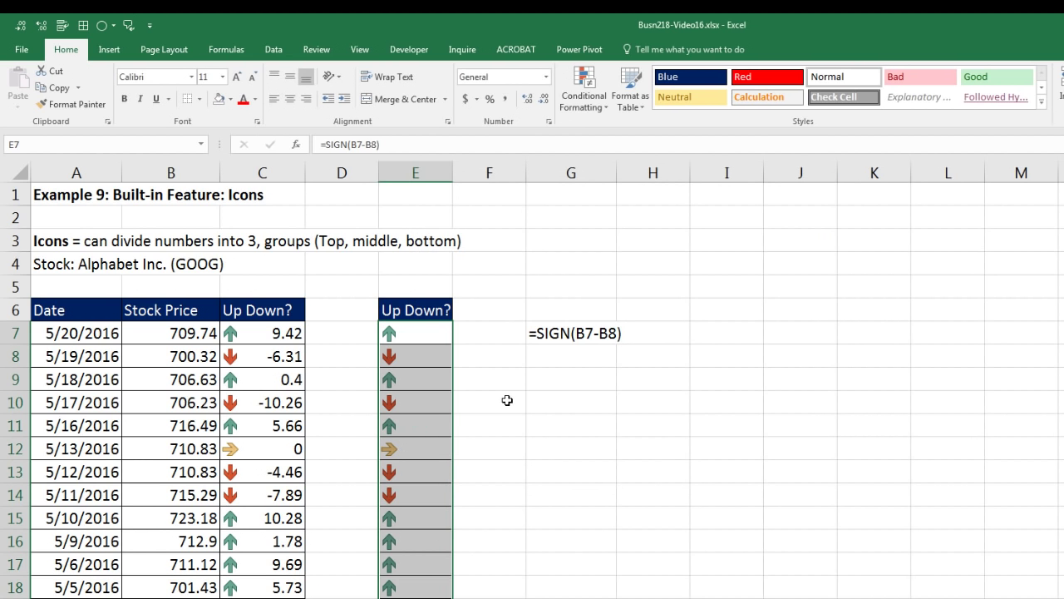
Open the Whole Column sheet
{"action": "left_click_drag", "start_coordinate": [285, 339], "coordinate": [276, 495]}
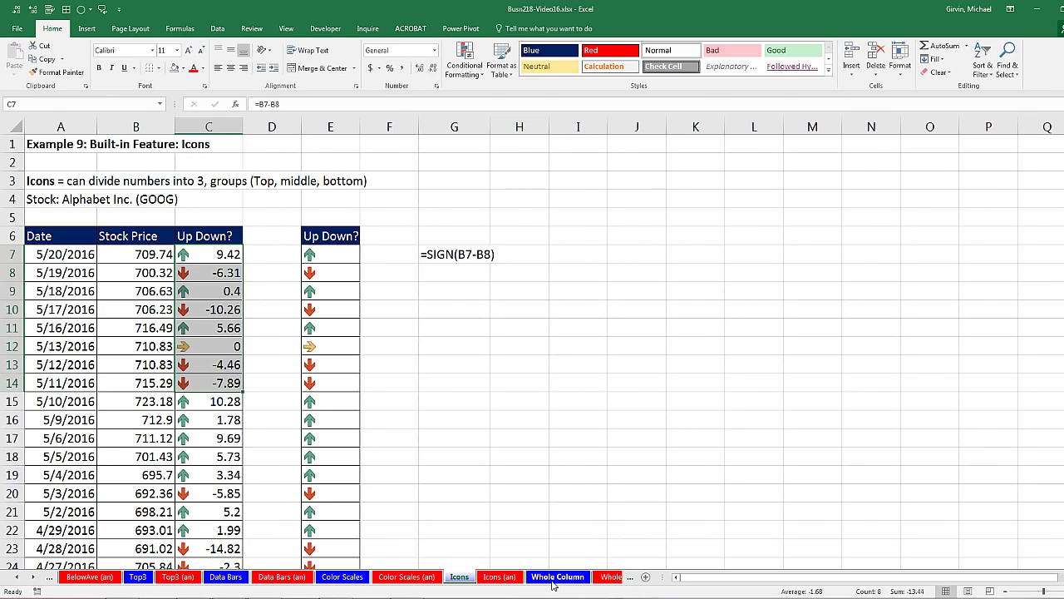
{"action": "left_click", "coordinate": [555, 578]}
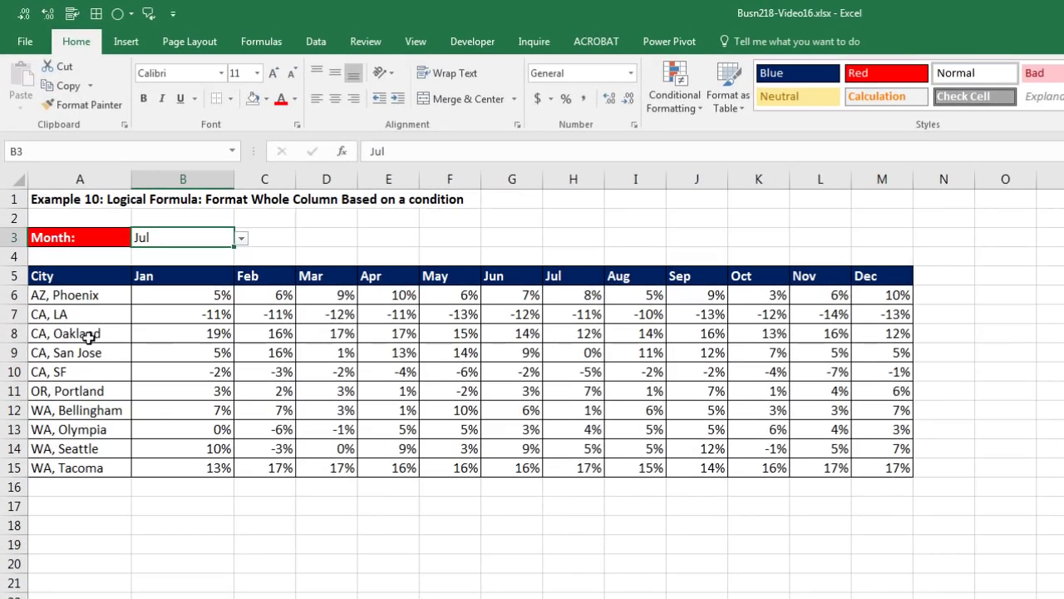
Create a formula-based conditional formatting rule for the monthly percentages in B6:M15 using the formula =B$5=$B$3
{"action": "left_click_drag", "start_coordinate": [89, 337], "coordinate": [869, 334]}
{"action": "left_click_drag", "start_coordinate": [182, 296], "coordinate": [911, 474]}
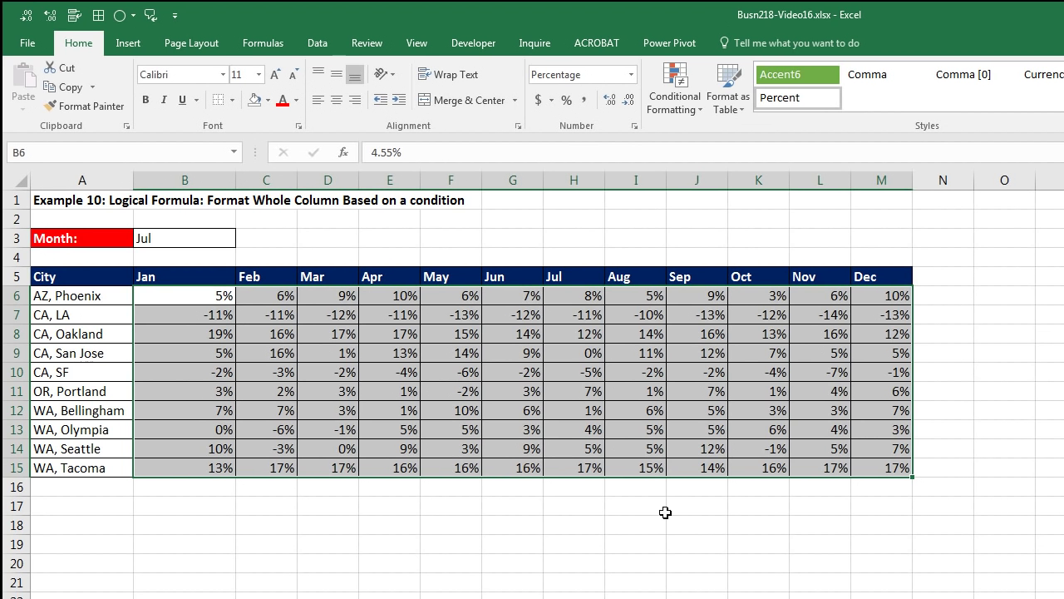
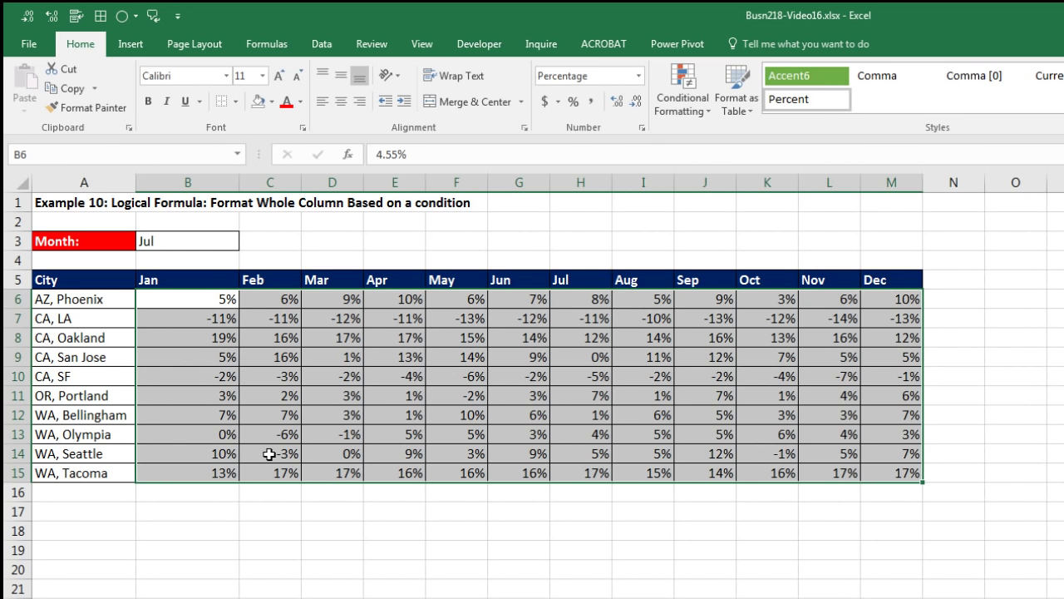
{"action": "key", "text": "alt"}
{"action": "key", "text": "h"}
{"action": "key", "text": "l"}
{"action": "key", "text": "h"}
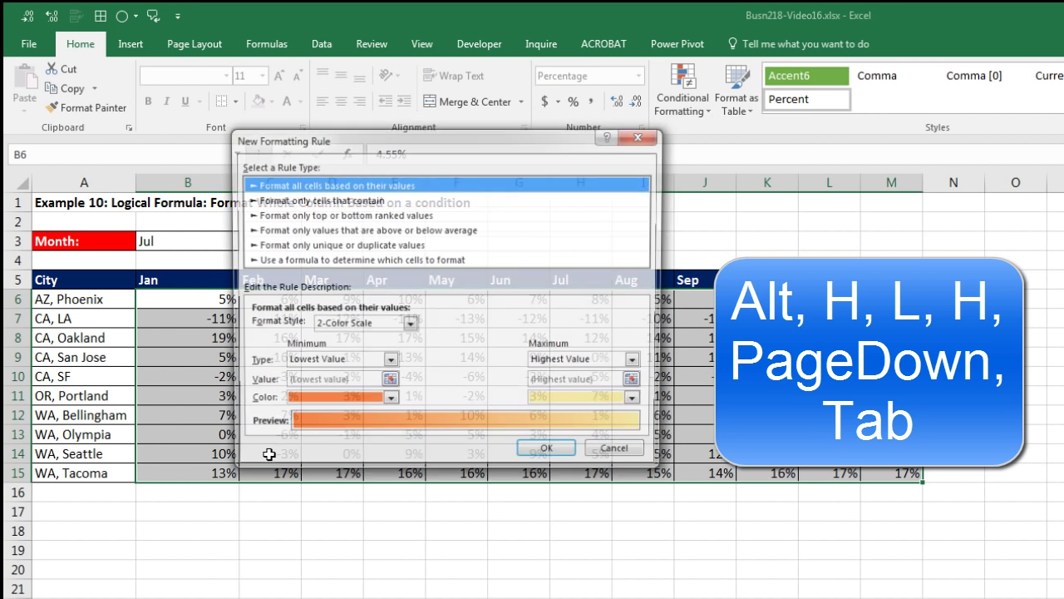
{"action": "key", "text": "Page_Down"}
{"action": "key", "text": "Tab"}
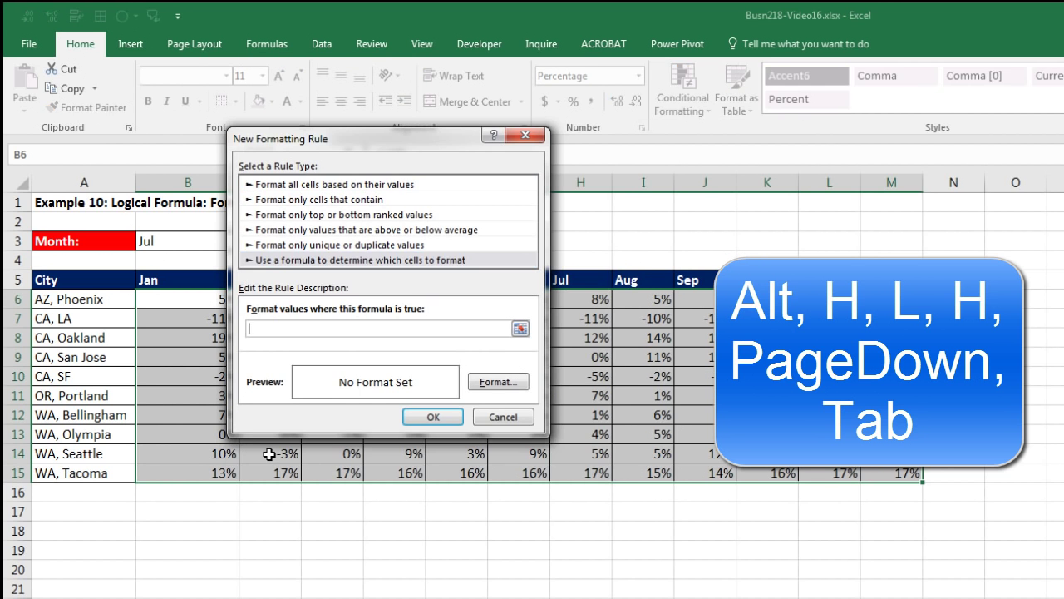
{"action": "left_click_drag", "start_coordinate": [320, 150], "coordinate": [428, 148]}
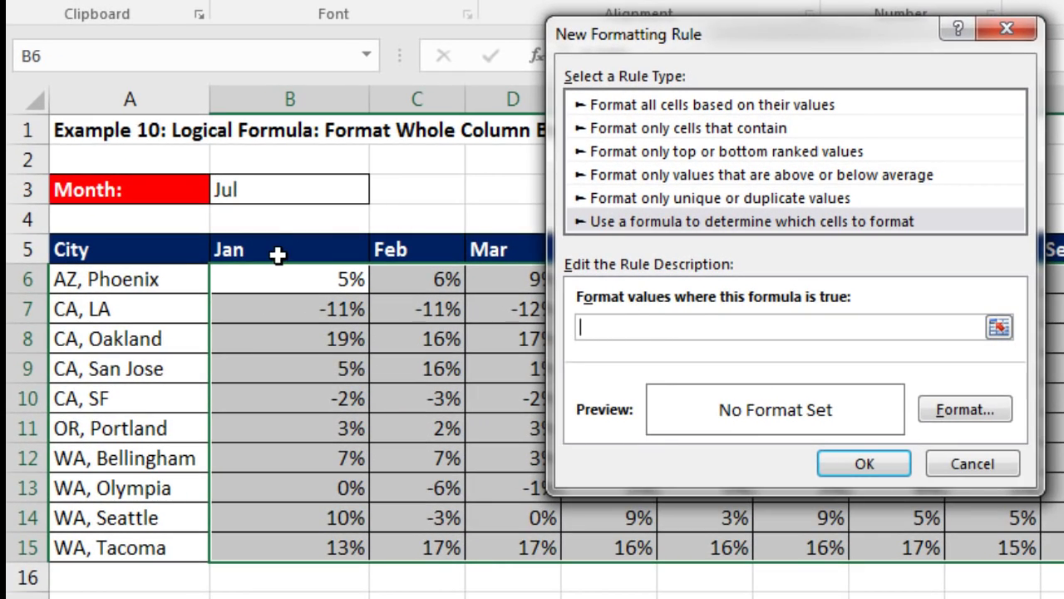
{"action": "left_click", "coordinate": [278, 256]}
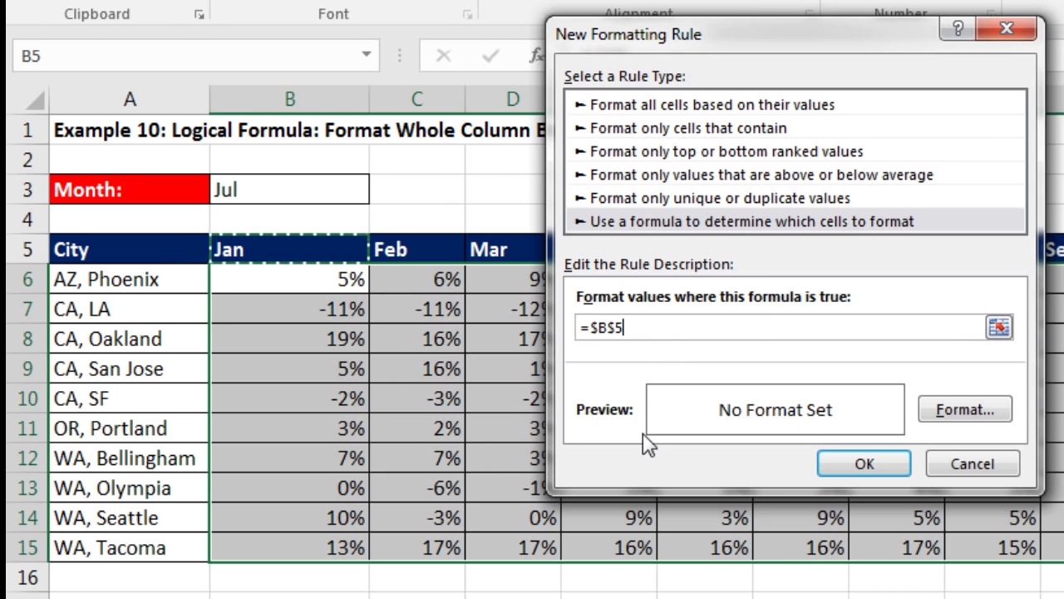
{"action": "key", "text": "F4"}
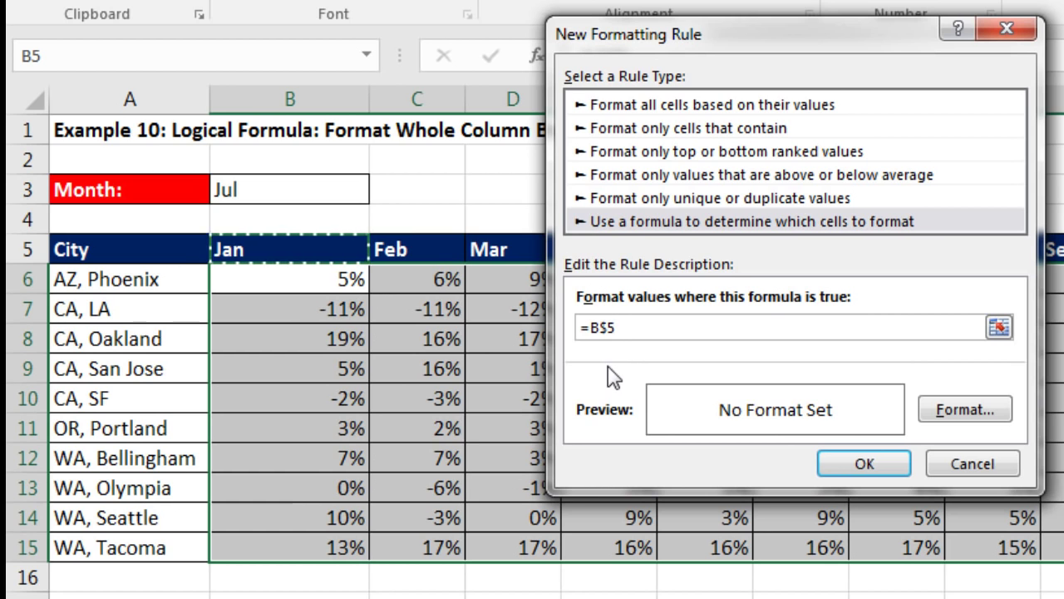
{"action": "left_click", "coordinate": [258, 193]}
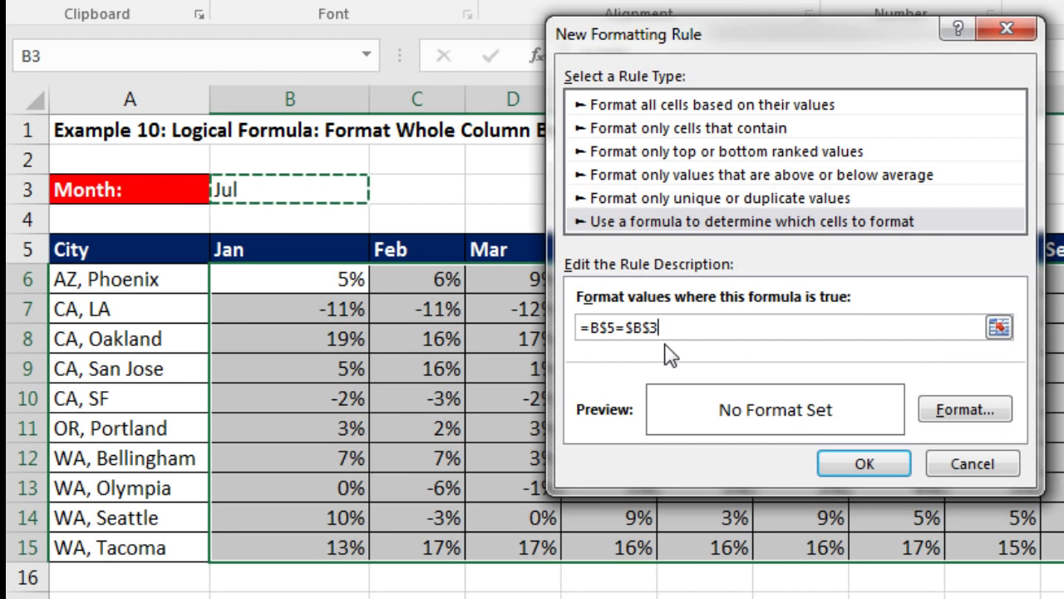
Give the rule a yellow fill and a Percentage number format with 2 decimal places, and apply it to B6:M15
{"action": "left_click", "coordinate": [943, 410]}
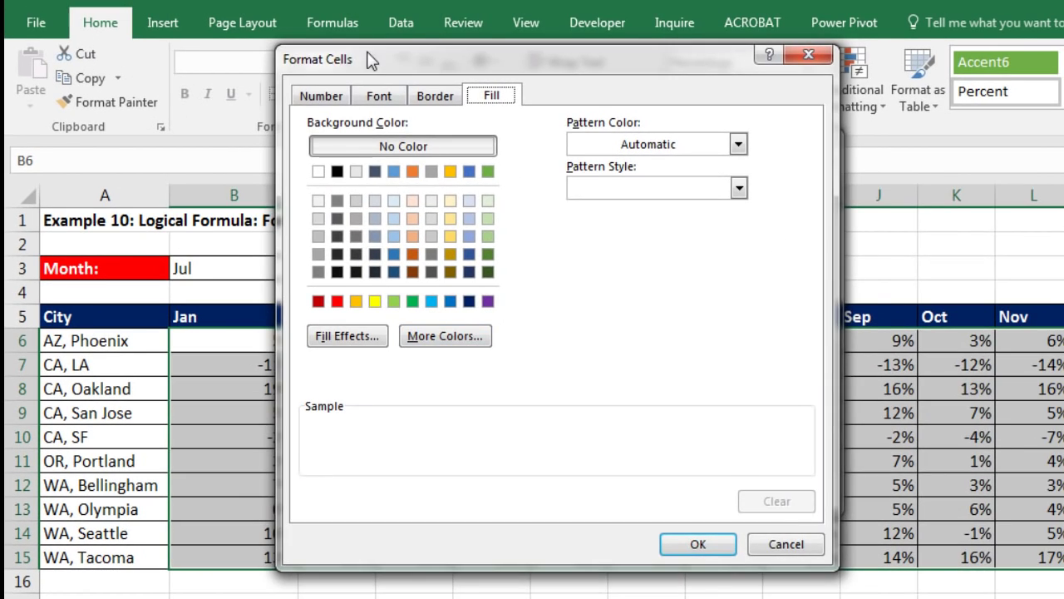
{"action": "left_click_drag", "start_coordinate": [372, 59], "coordinate": [645, 119]}
{"action": "left_click", "coordinate": [653, 369]}
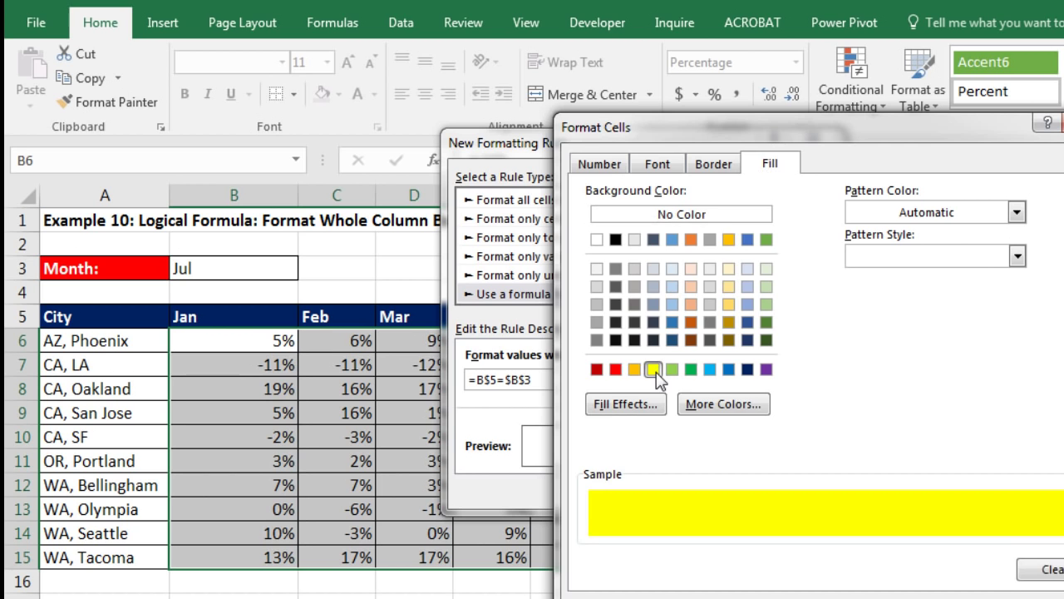
{"action": "left_click", "coordinate": [601, 167]}
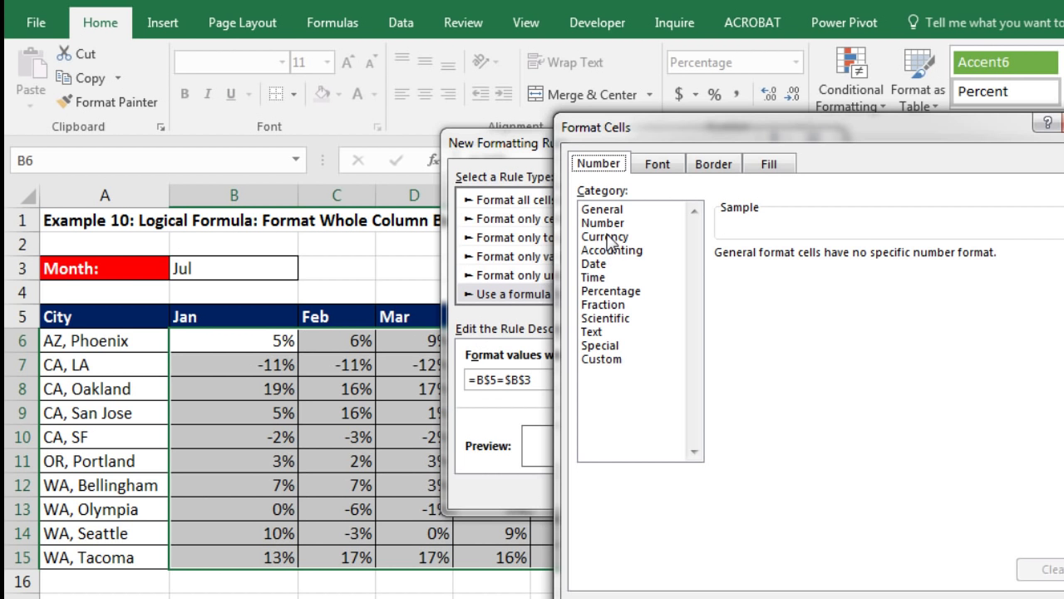
{"action": "left_click", "coordinate": [609, 292]}
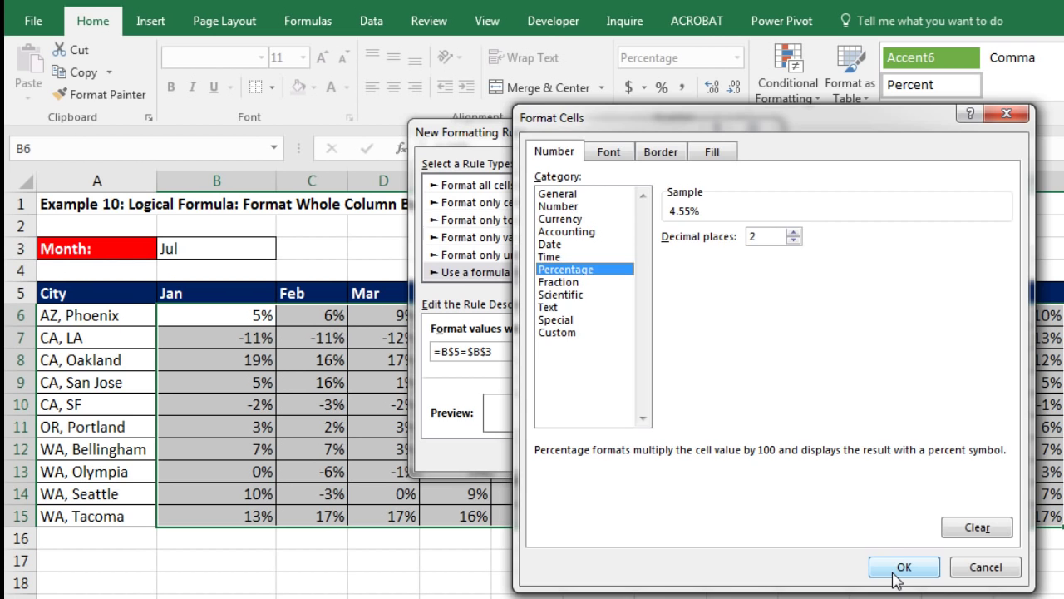
{"action": "left_click", "coordinate": [896, 574]}
{"action": "left_click", "coordinate": [653, 457]}
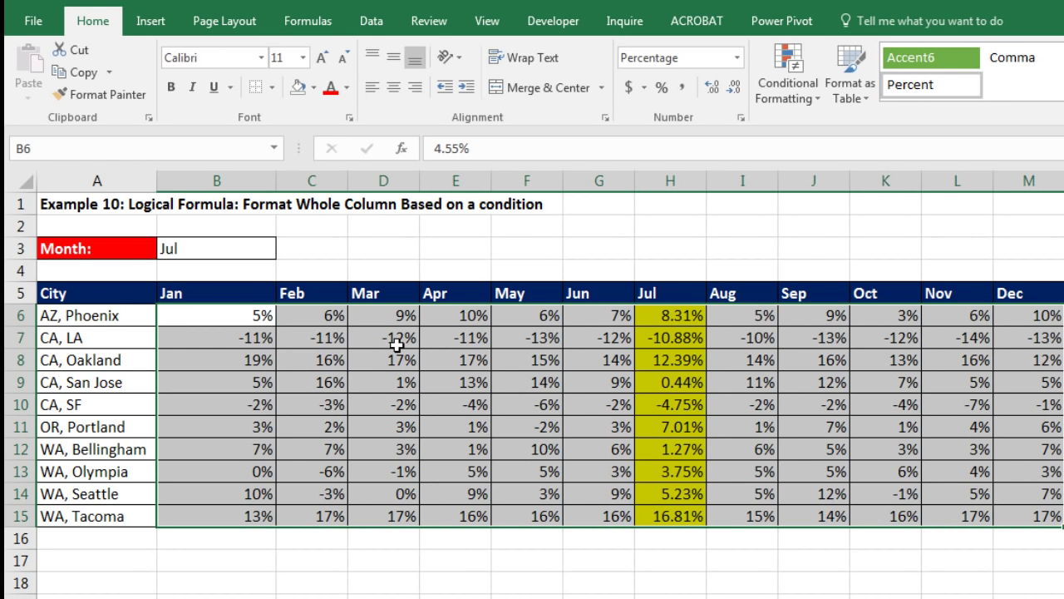
Test the column highlighting by setting the Month in B3 first to May and finally to Jan
{"action": "left_click", "coordinate": [244, 252]}
{"action": "left_click", "coordinate": [284, 251]}
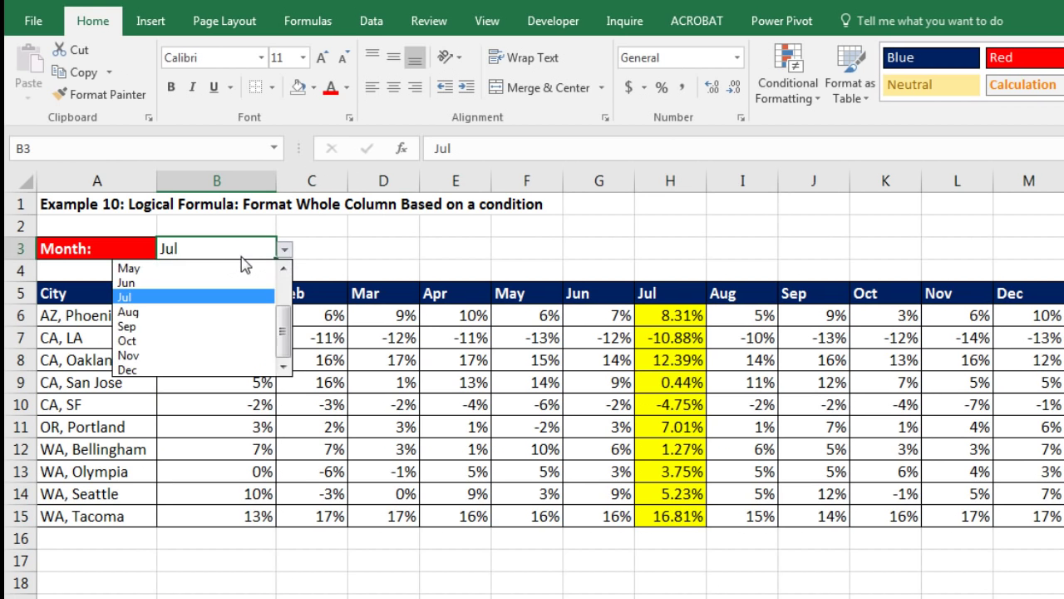
{"action": "left_click", "coordinate": [197, 278]}
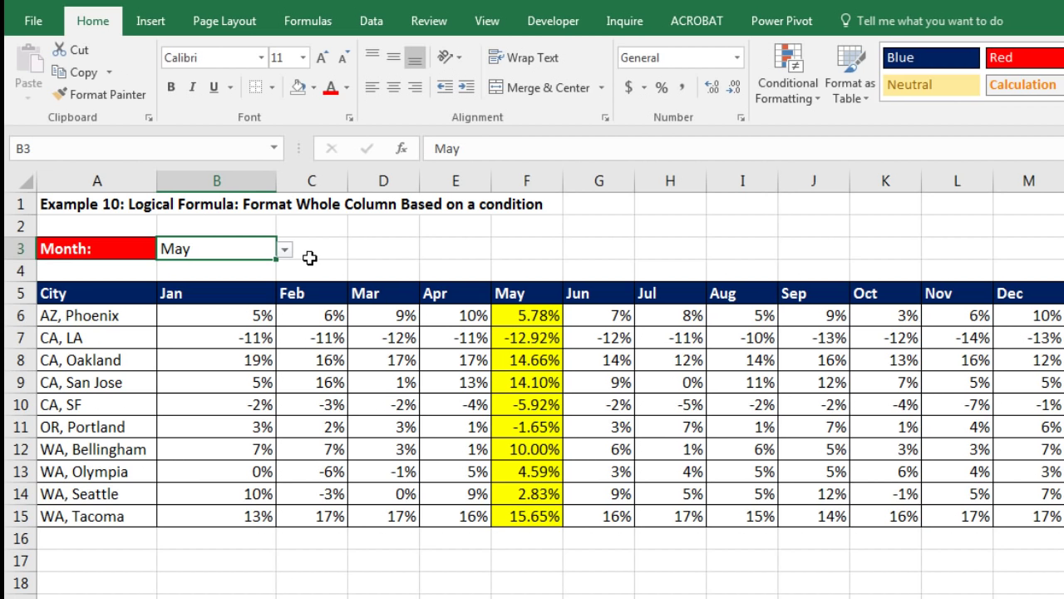
{"action": "left_click", "coordinate": [285, 249]}
{"action": "scroll", "coordinate": [284, 296], "scroll_direction": "up", "scroll_amount": 2}
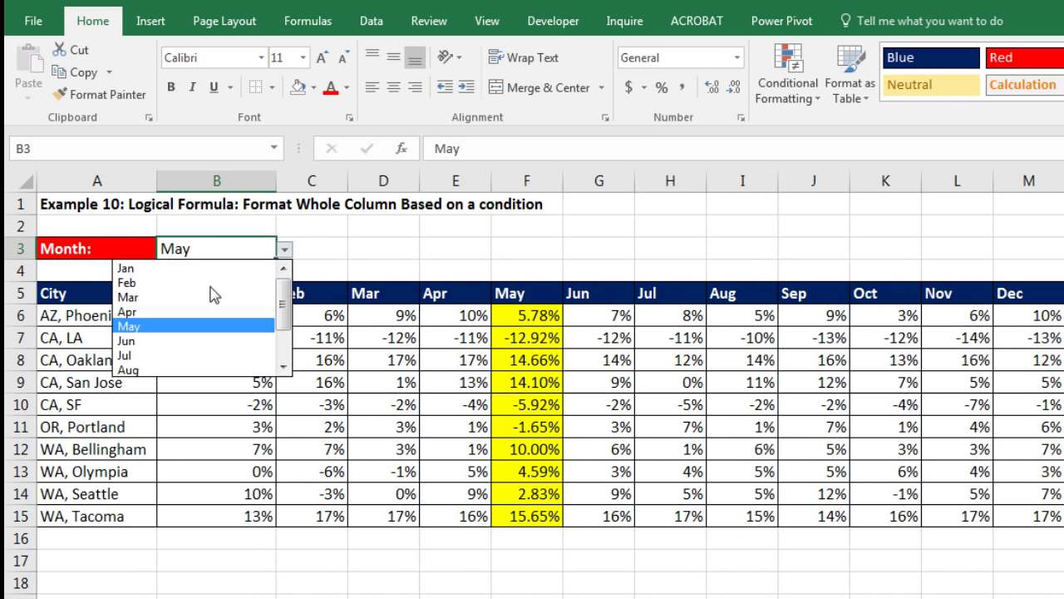
{"action": "key", "text": "Escape"}
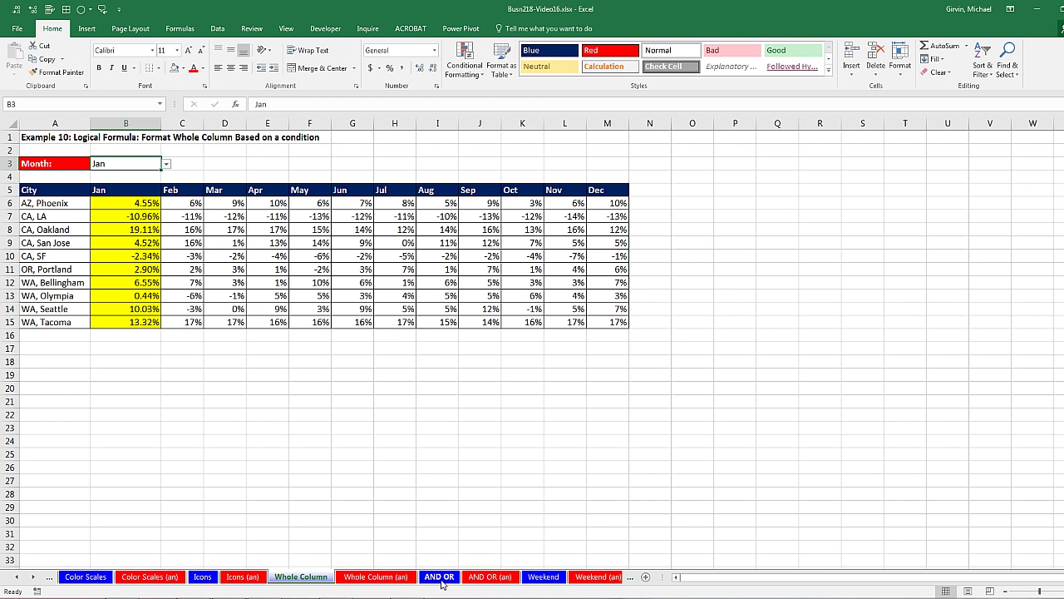
Open the AND OR sheet and compare the first records of the upper sales table with the SalesRep and Customer criteria in E5:F5
{"action": "left_click", "coordinate": [440, 578]}
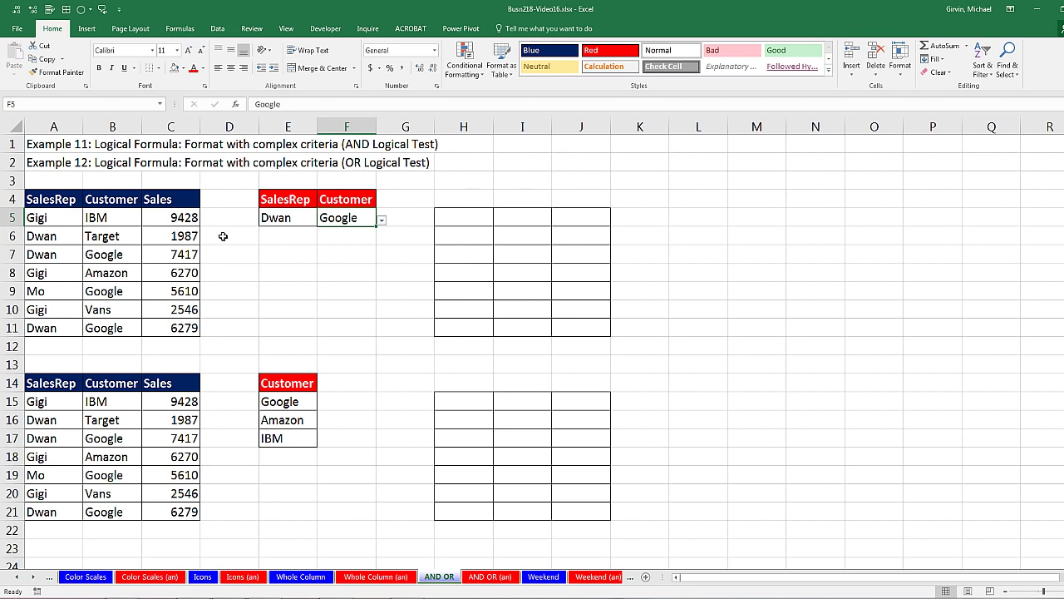
{"action": "left_click_drag", "start_coordinate": [32, 217], "coordinate": [171, 219]}
{"action": "left_click_drag", "start_coordinate": [43, 242], "coordinate": [156, 238]}
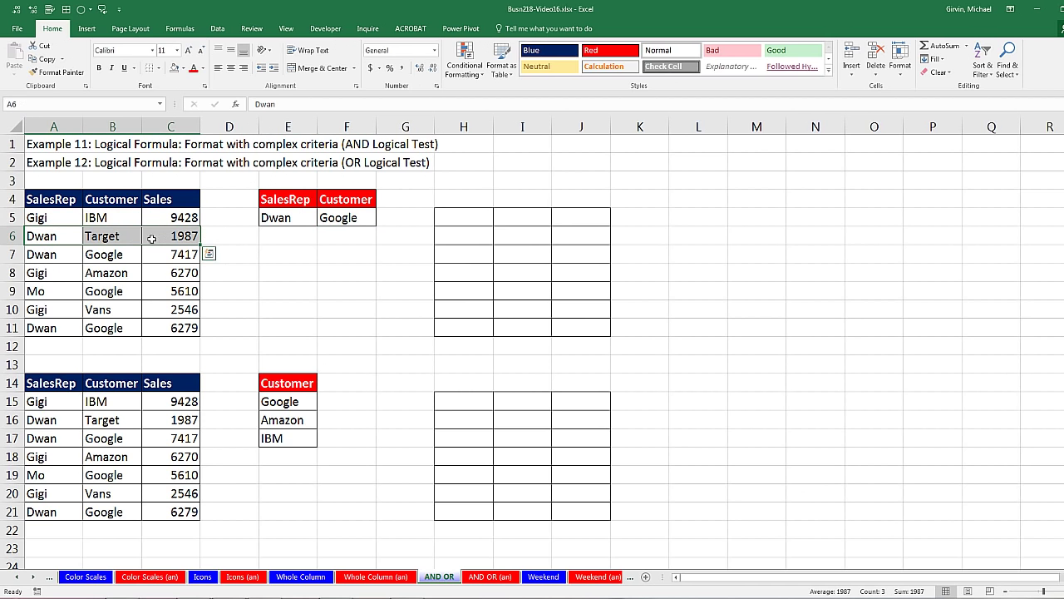
{"action": "left_click", "coordinate": [60, 239]}
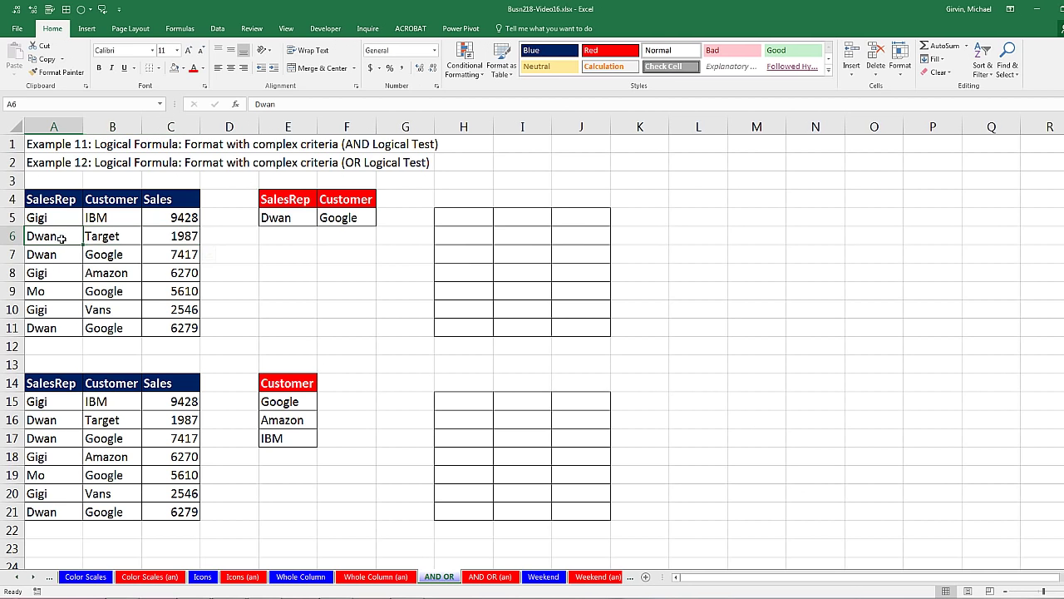
{"action": "left_click", "coordinate": [274, 219]}
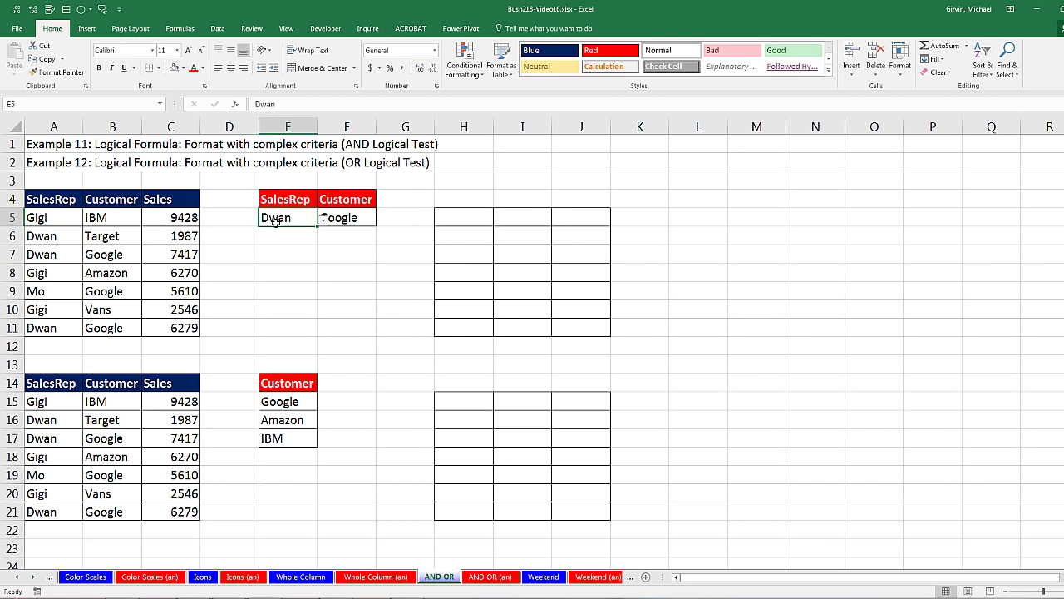
{"action": "left_click", "coordinate": [119, 237]}
{"action": "left_click", "coordinate": [352, 218]}
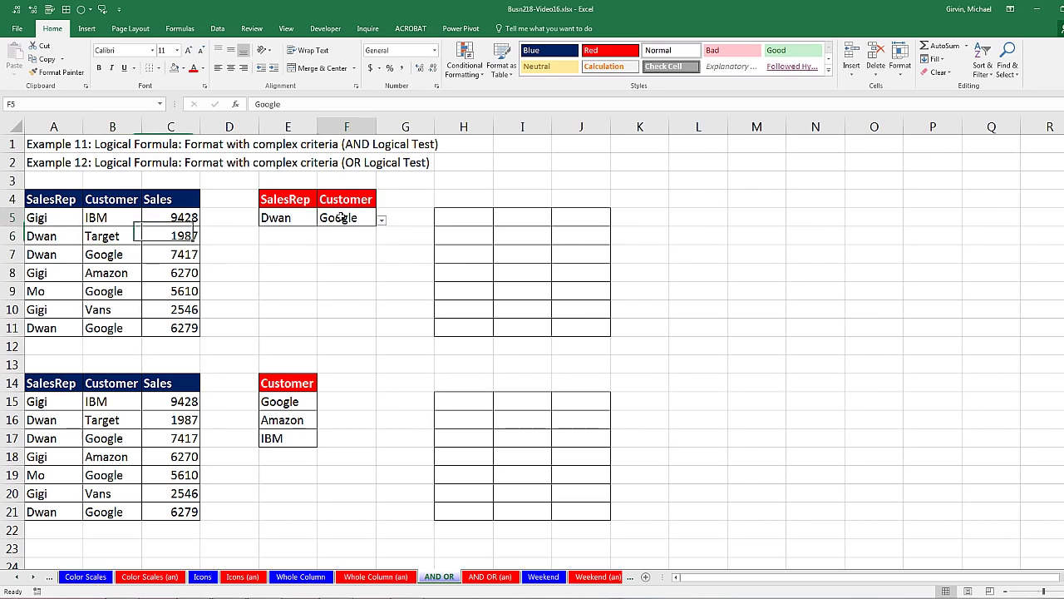
Begin an AND formula in H5 with the first logical test $A5=$E$5, comparing the SalesRep with its criterion
{"action": "left_click", "coordinate": [463, 218]}
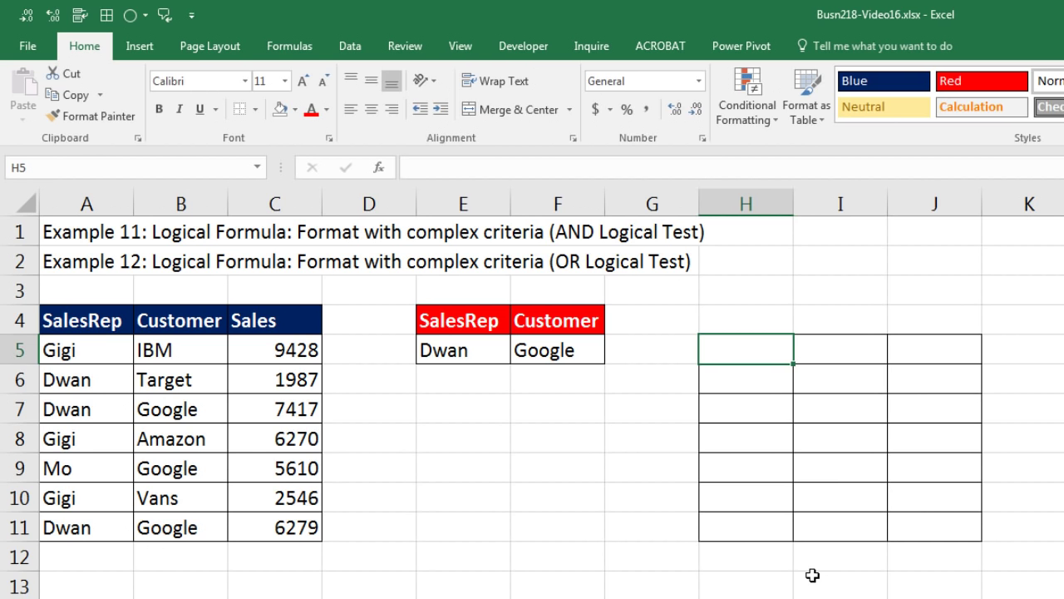
{"action": "type", "text": "=and"}
{"action": "key", "text": "Tab"}
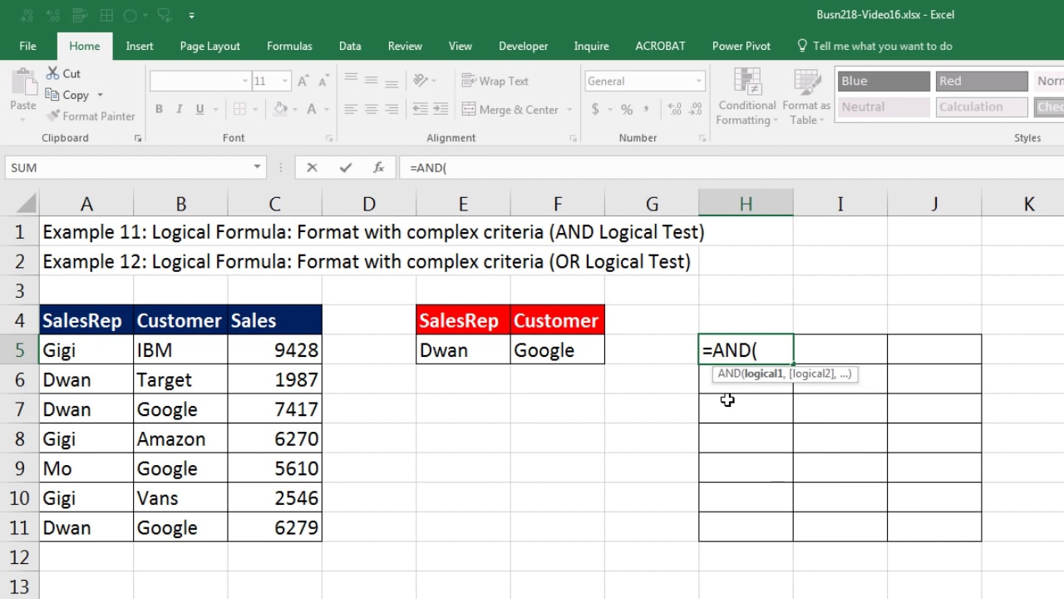
{"action": "left_click", "coordinate": [76, 352]}
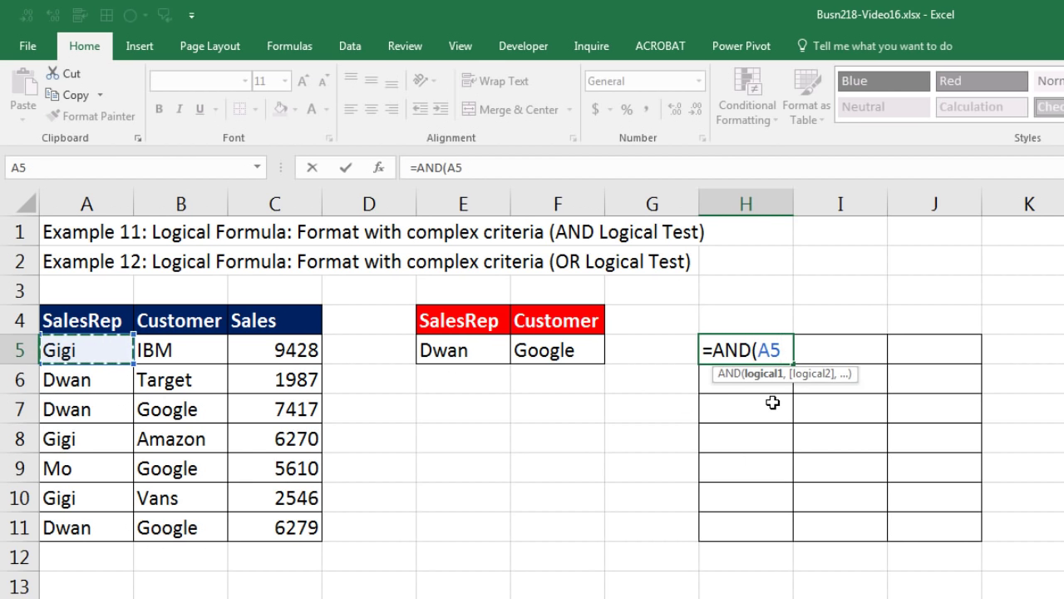
{"action": "key", "text": "F4"}
{"action": "key", "text": "F4"}
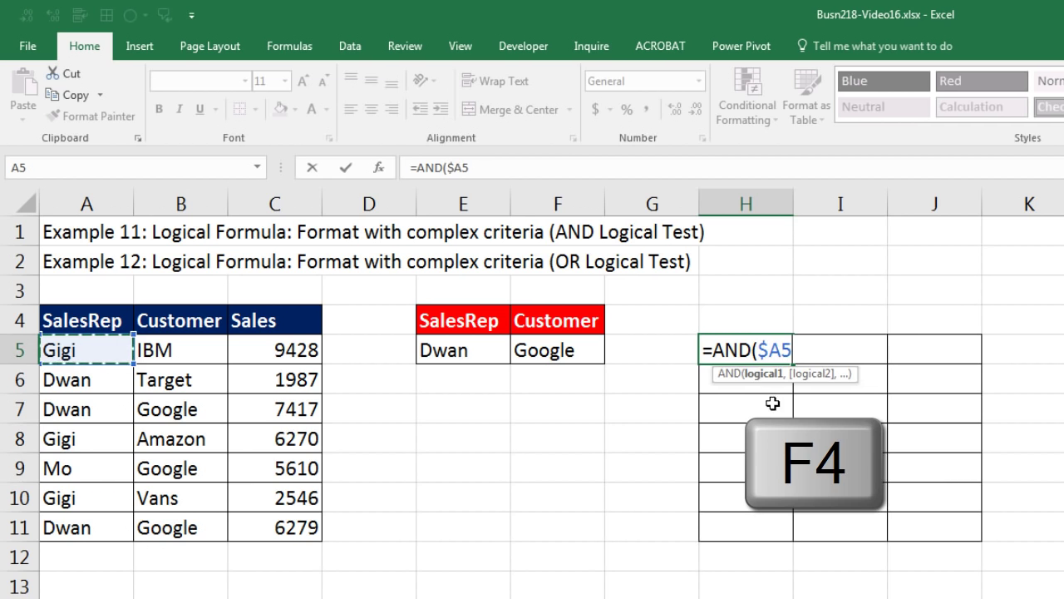
{"action": "key", "text": "F4"}
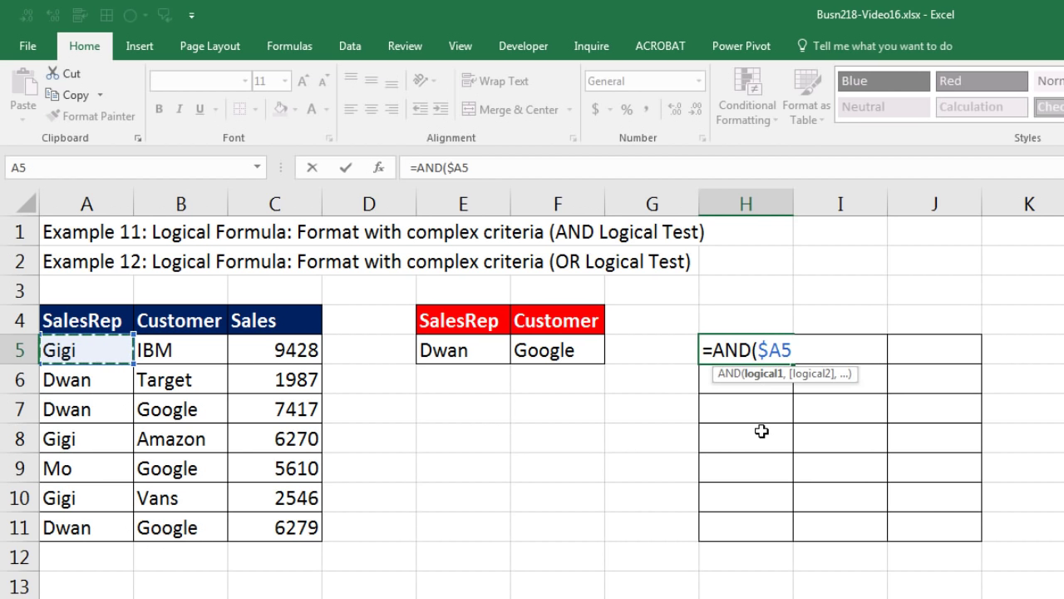
{"action": "type", "text": "="}
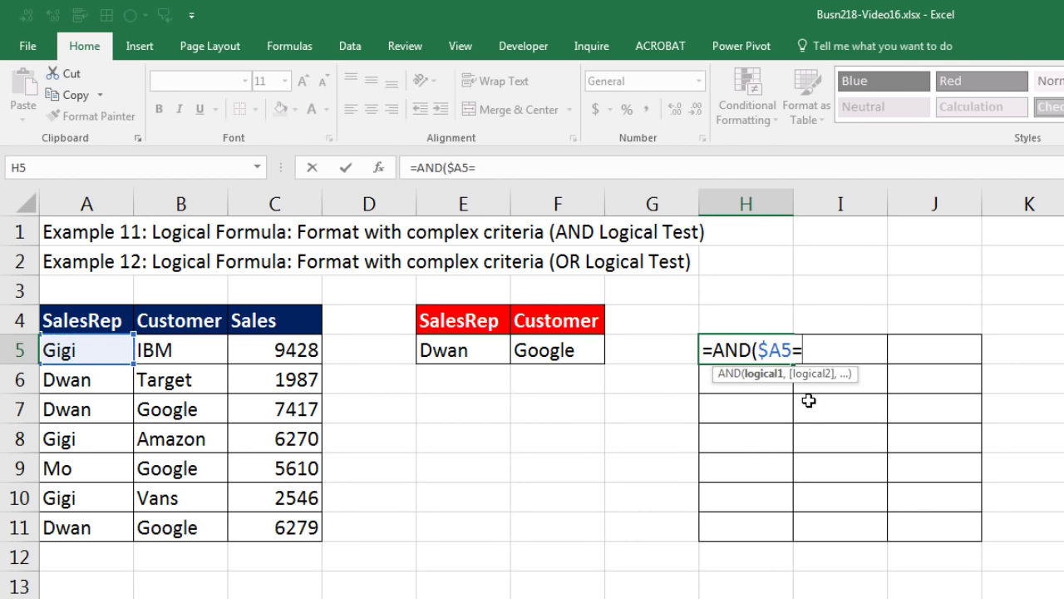
{"action": "left_click", "coordinate": [474, 350]}
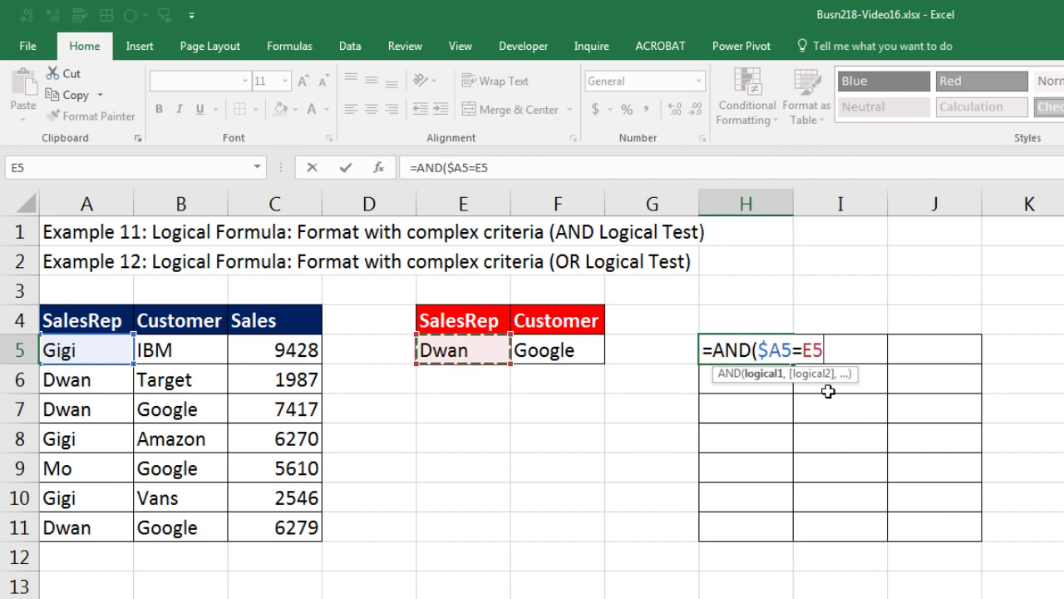
{"action": "key", "text": "F4"}
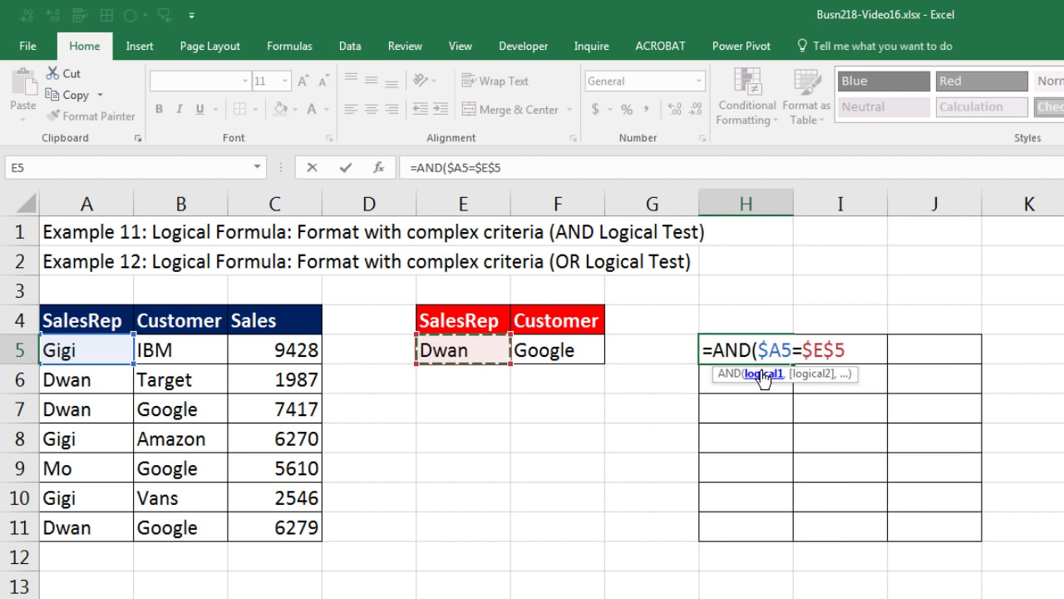
{"action": "left_click", "coordinate": [853, 351]}
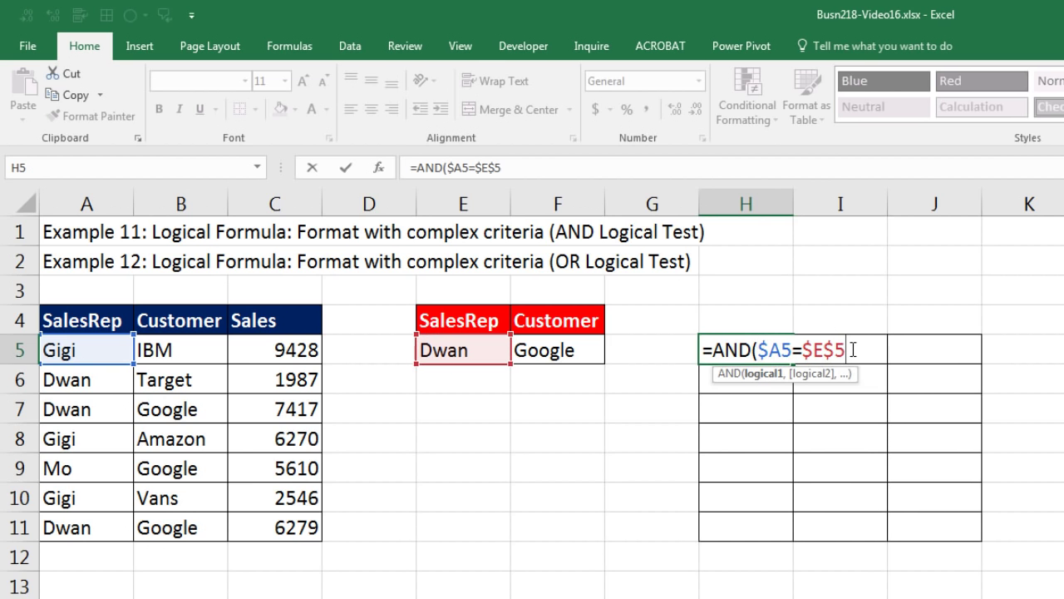
{"action": "type", "text": ","}
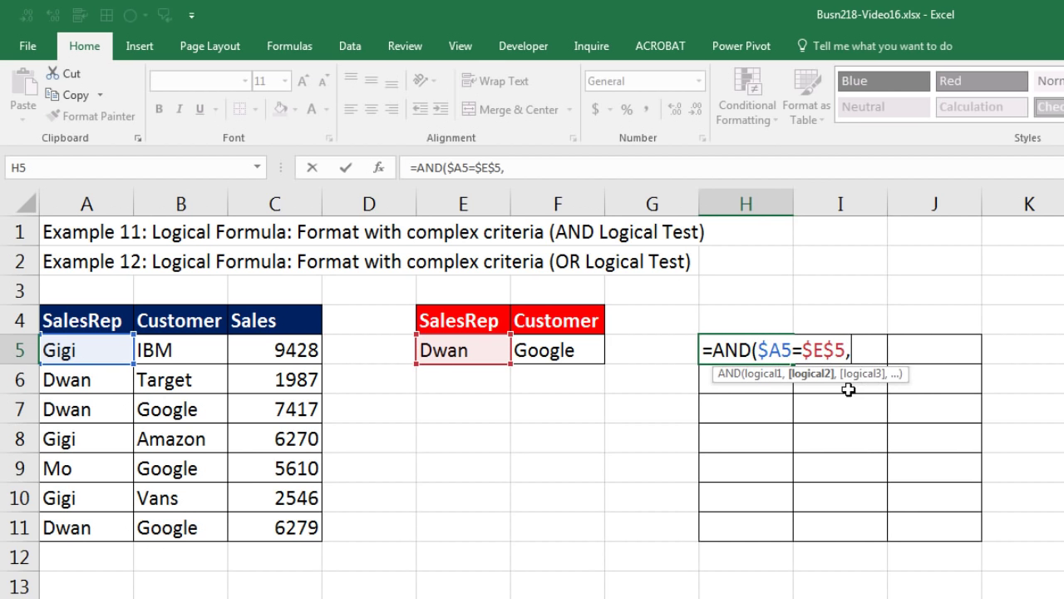
Complete the AND formula in H5 with the second logical test $B5=$F$5, comparing the Customer with its criterion, and enter it
{"action": "left_click", "coordinate": [180, 355]}
{"action": "key", "text": "F4"}
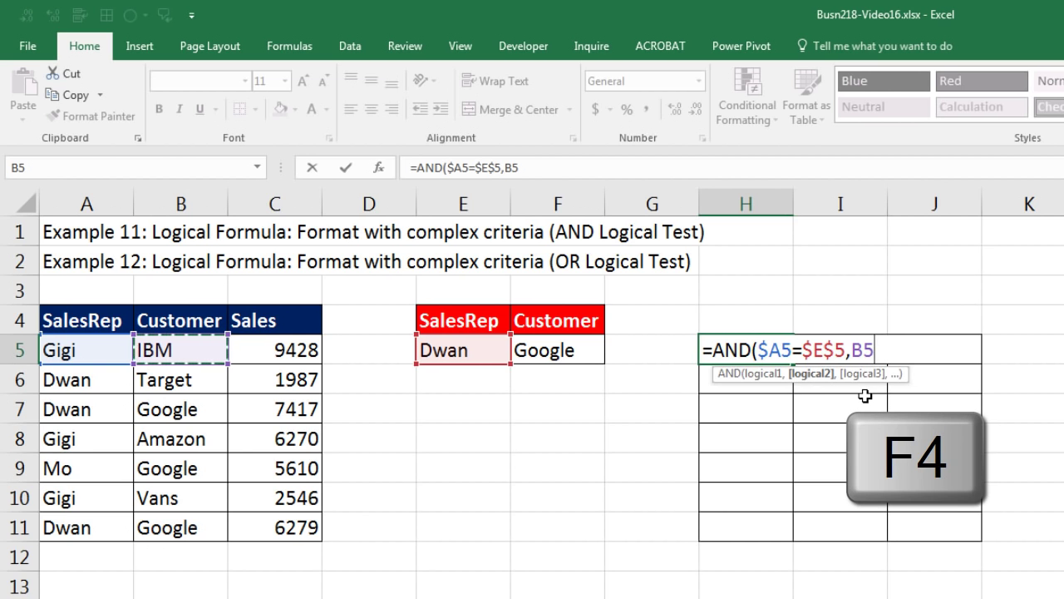
{"action": "key", "text": "F4"}
{"action": "key", "text": "F4"}
{"action": "key", "text": "F4"}
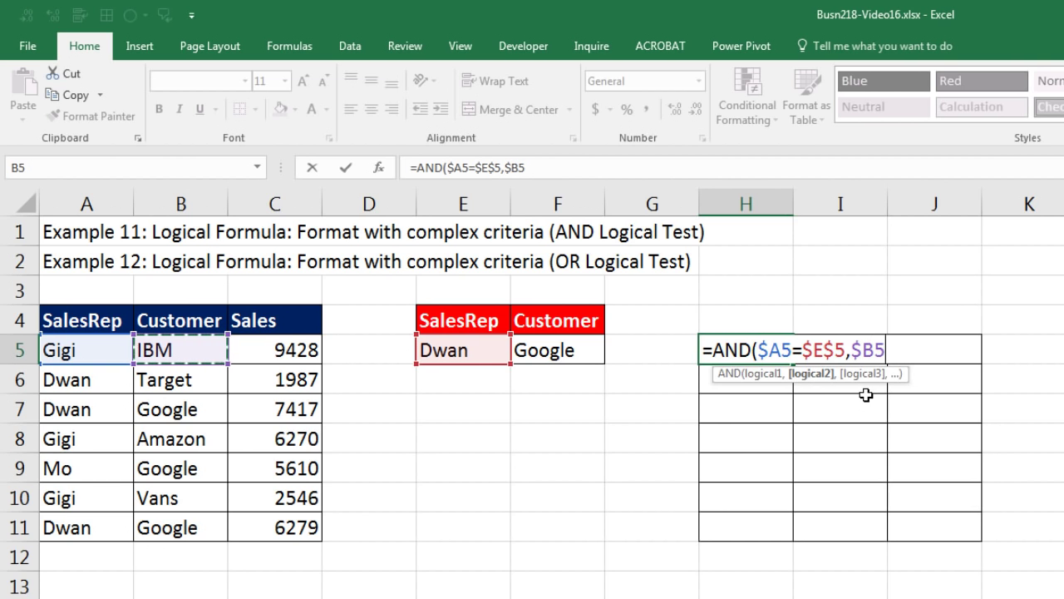
{"action": "type", "text": "="}
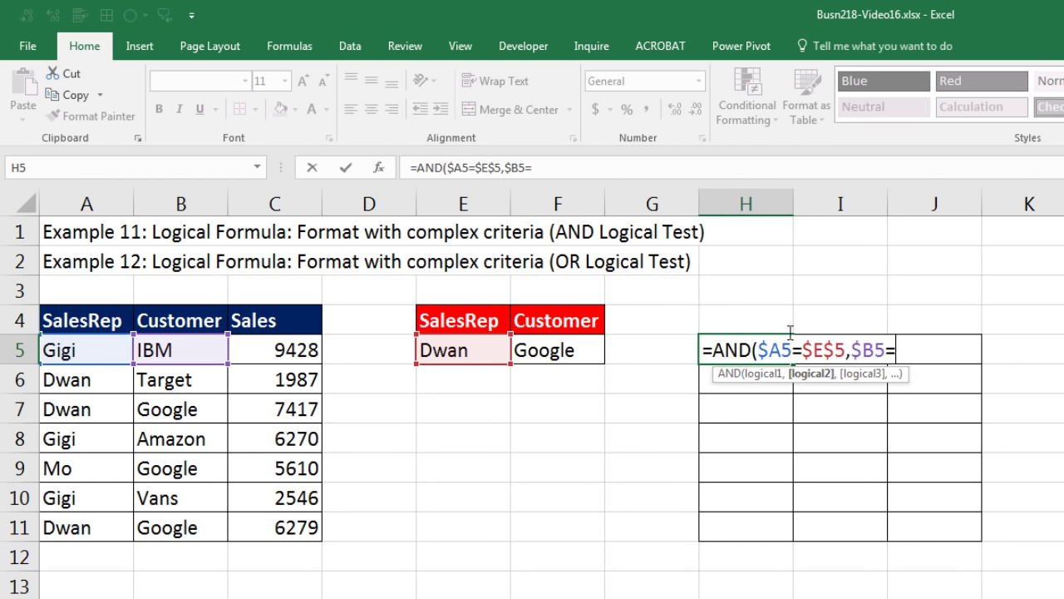
{"action": "left_click", "coordinate": [582, 346]}
{"action": "key", "text": "F4"}
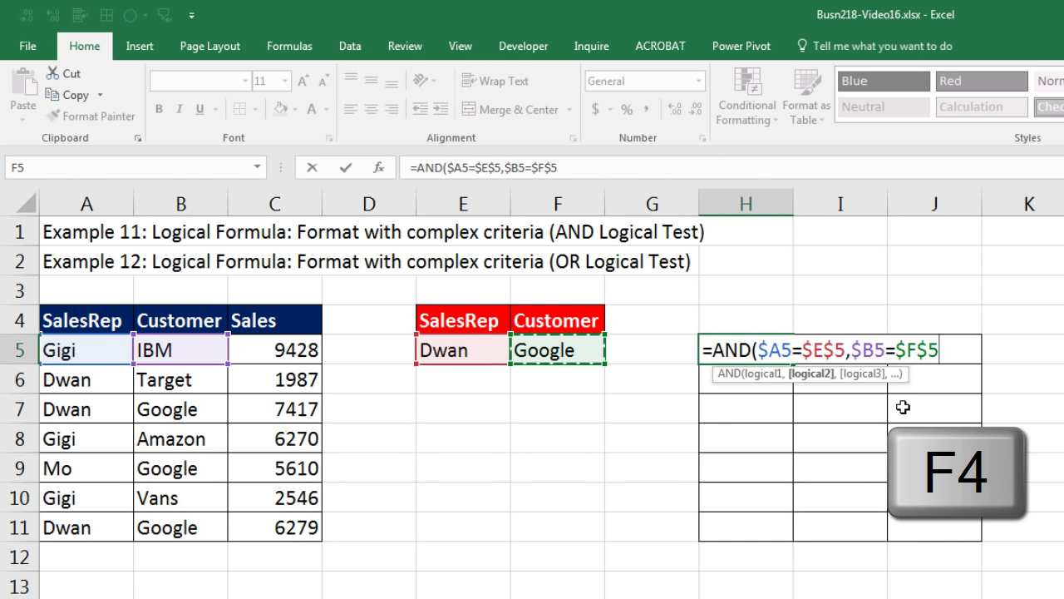
{"action": "type", "text": ")"}
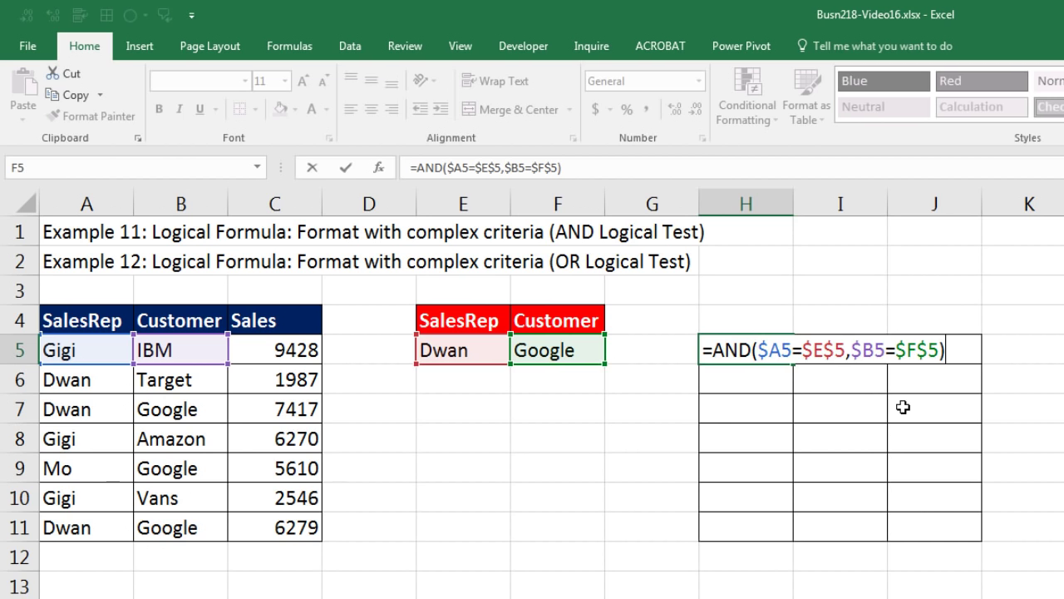
{"action": "key", "text": "ctrl+Return"}
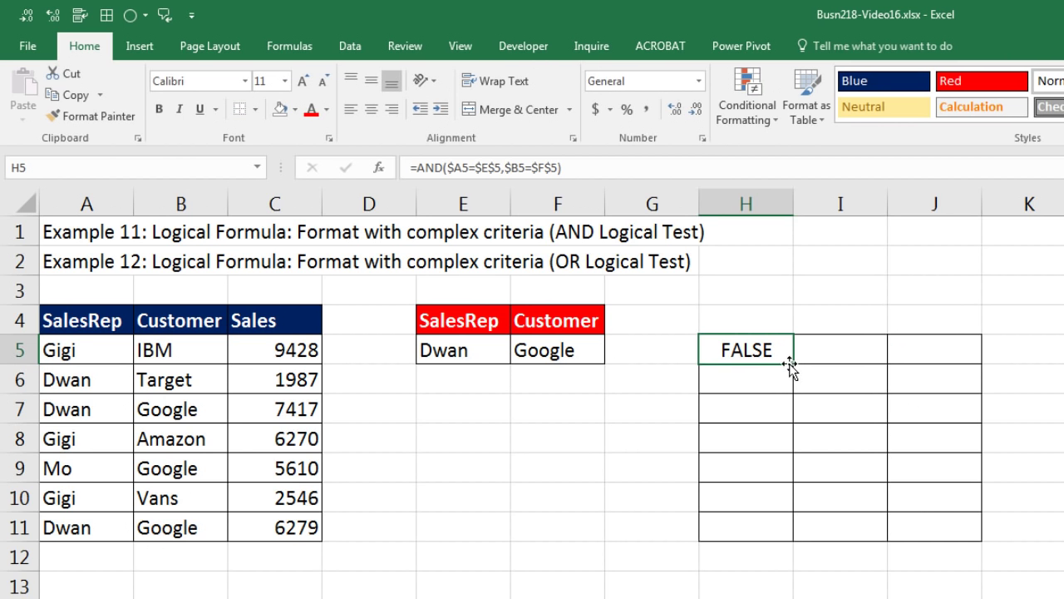
Fill the AND formula from H5 through H5:J11 and check the cell references in J11
{"action": "left_click_drag", "start_coordinate": [888, 362], "coordinate": [988, 543]}
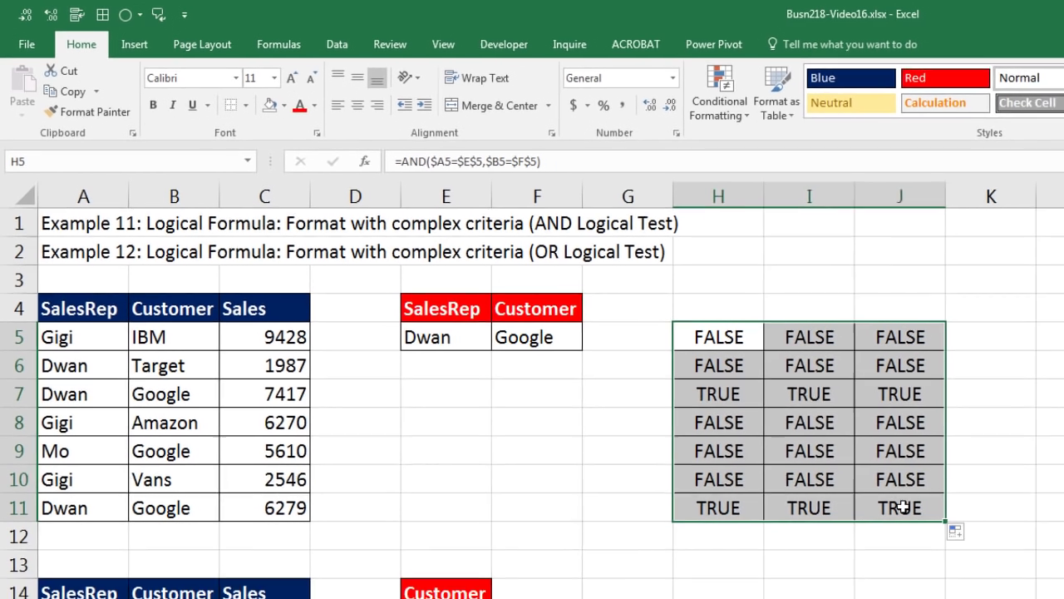
{"action": "left_click", "coordinate": [934, 527]}
{"action": "double_click", "coordinate": [806, 453]}
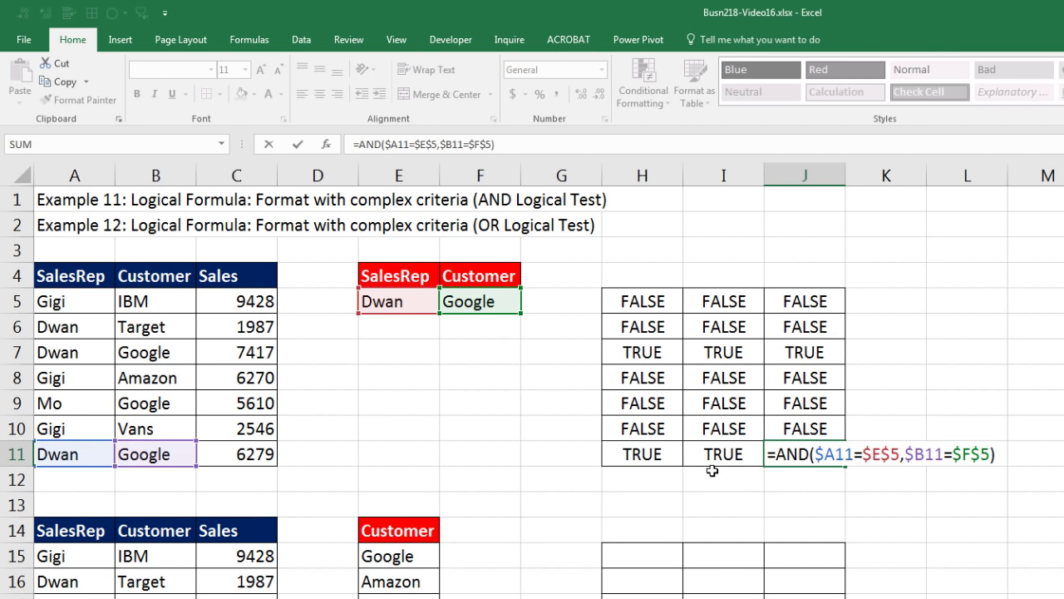
{"action": "key", "text": "ctrl+Return"}
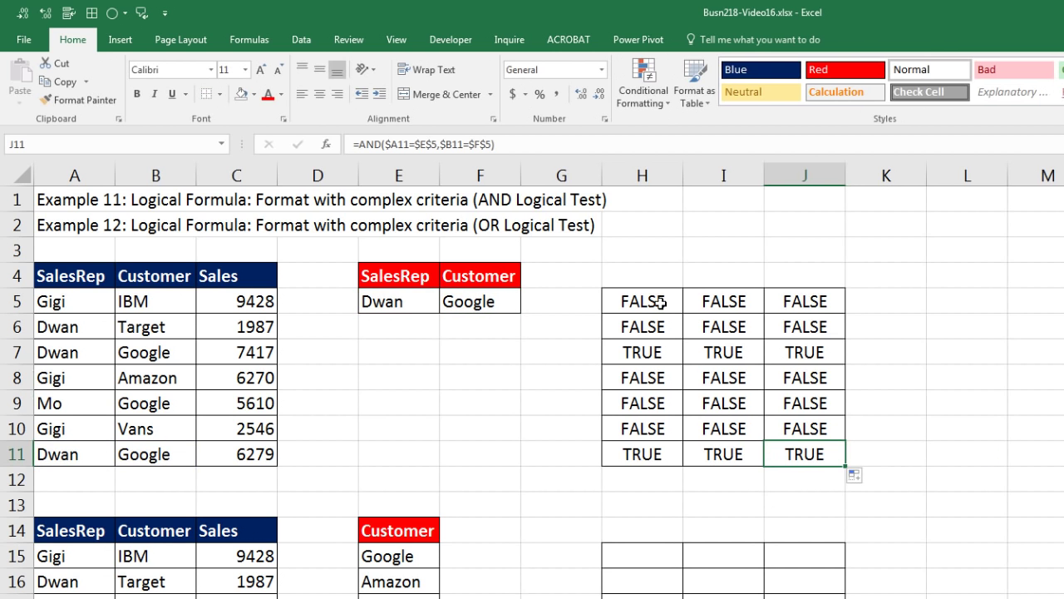
Copy the text of the AND formula in H5, leaving the cell unchanged
{"action": "left_click", "coordinate": [661, 302]}
{"action": "double_click", "coordinate": [661, 302]}
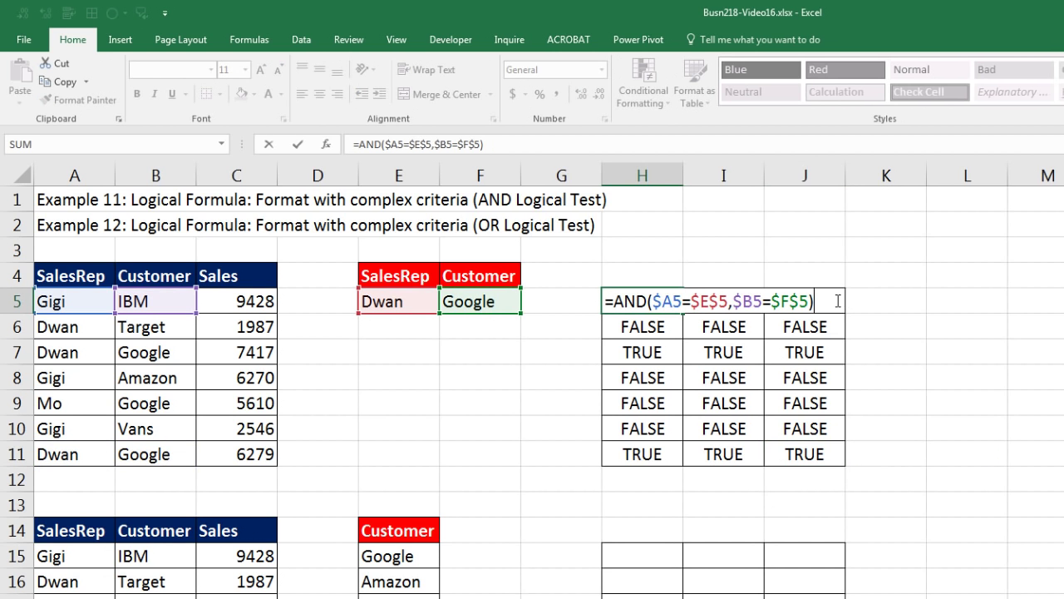
{"action": "left_click_drag", "start_coordinate": [838, 301], "coordinate": [592, 308]}
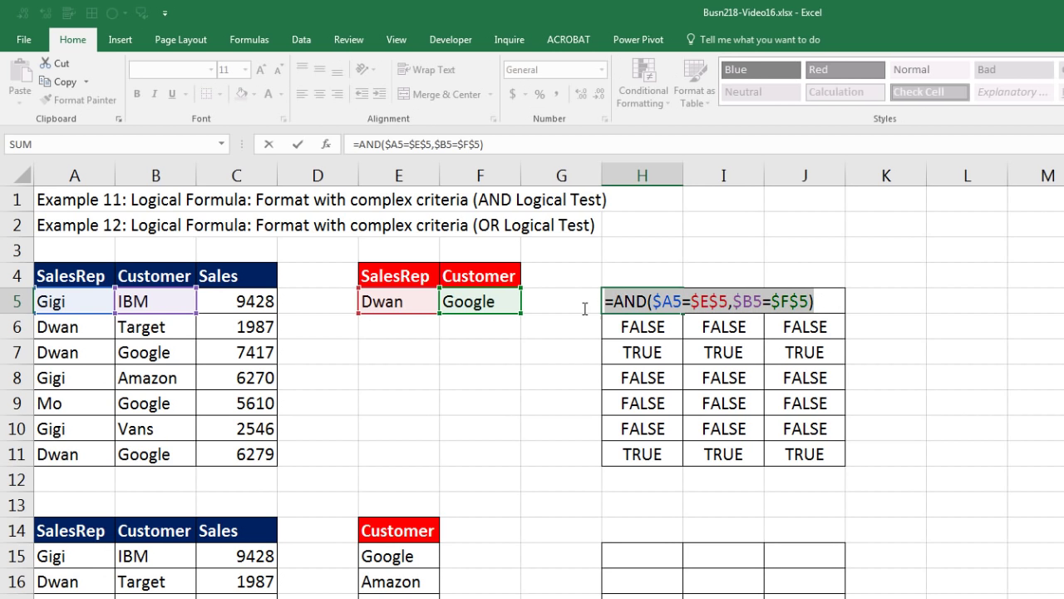
{"action": "key", "text": "ctrl+c"}
{"action": "key", "text": "Escape"}
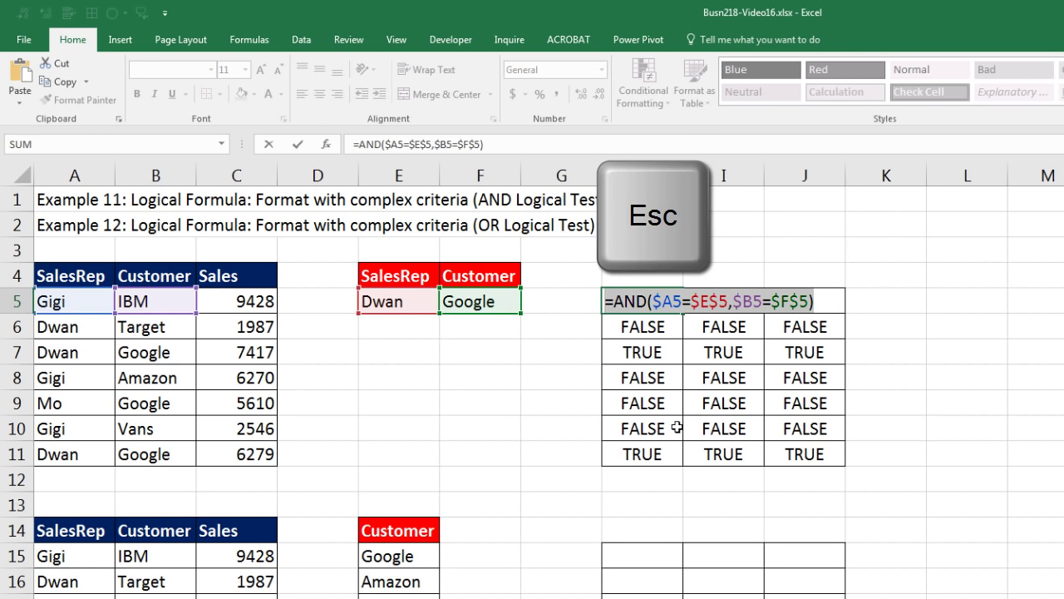
Create a formula-based conditional formatting rule for A5:C11 using the copied formula =AND($A5=$E$5,$B5=$F$5)
{"action": "left_click_drag", "start_coordinate": [63, 301], "coordinate": [237, 450]}
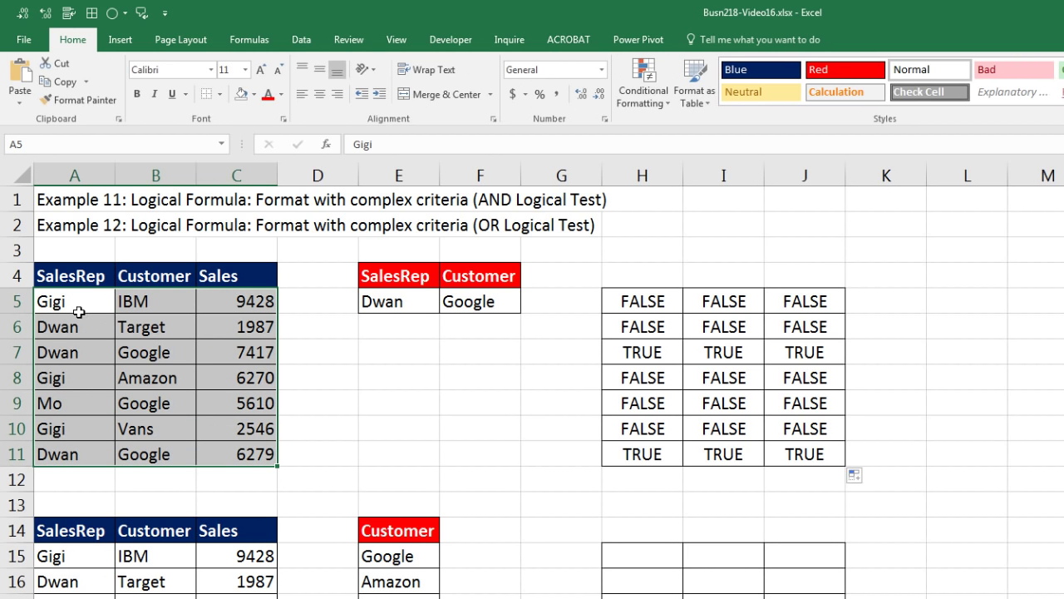
{"action": "key", "text": "alt+h"}
{"action": "key", "text": "l"}
{"action": "key", "text": "h"}
{"action": "key", "text": "Page_Down"}
{"action": "key", "text": "Return"}
{"action": "key", "text": "Page_Down"}
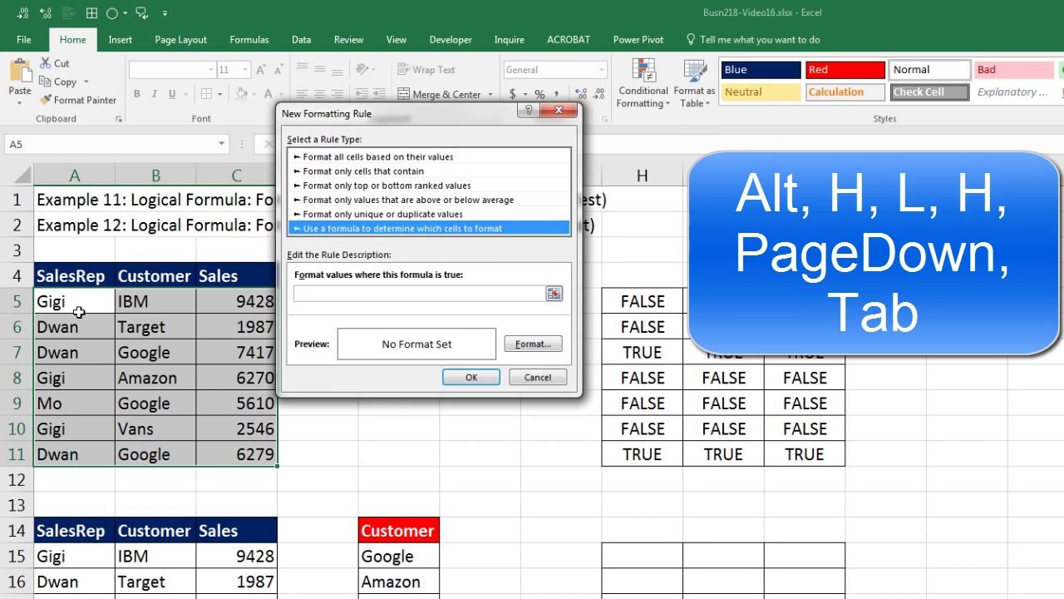
{"action": "key", "text": "Tab"}
{"action": "key", "text": "ctrl+v"}
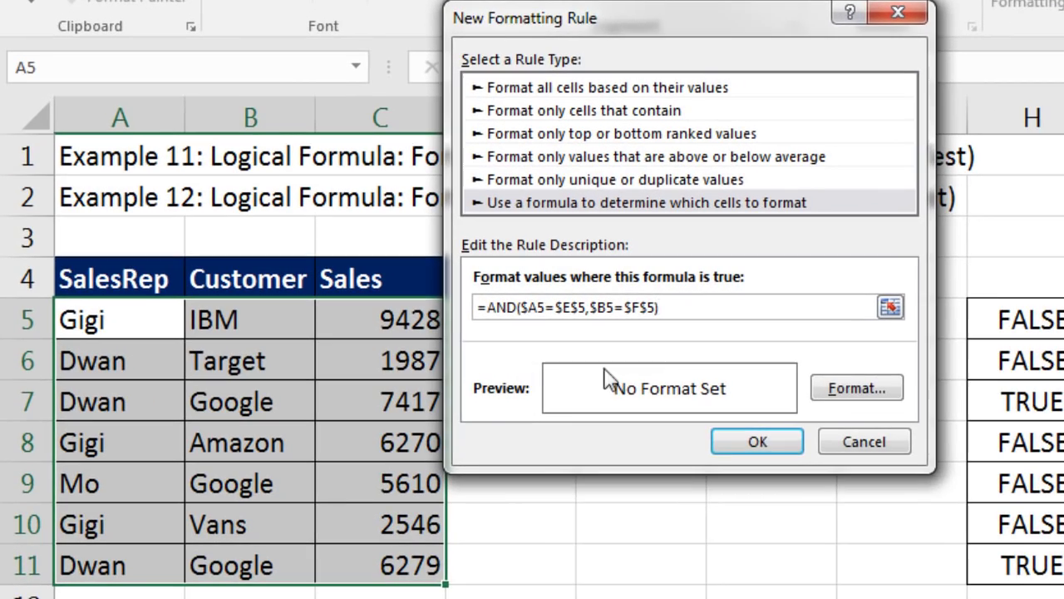
Give the AND rule a yellow fill and apply it to A5:C11
{"action": "left_click", "coordinate": [842, 397]}
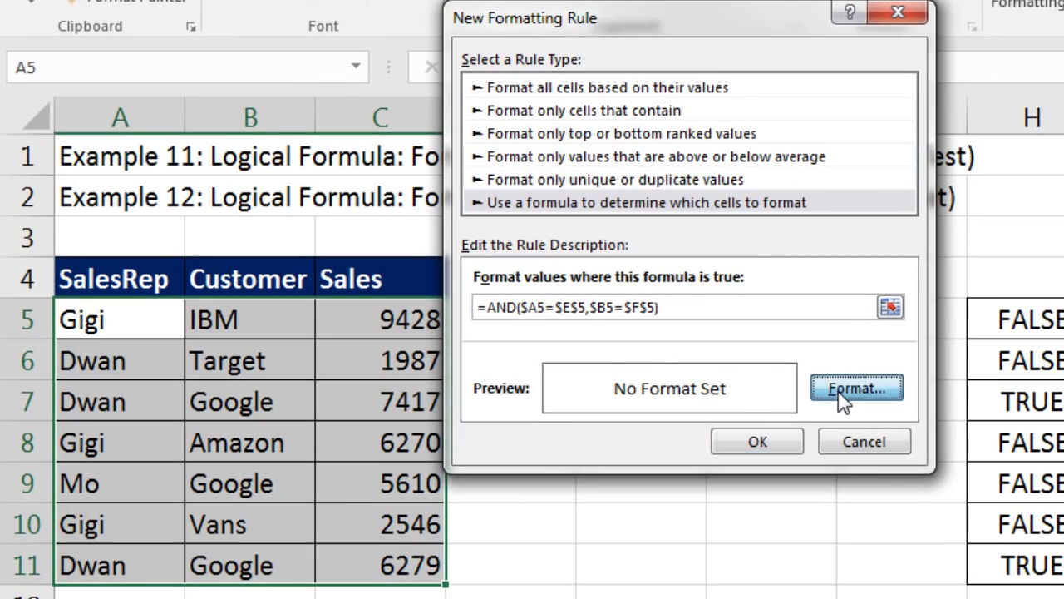
{"action": "left_click", "coordinate": [582, 2]}
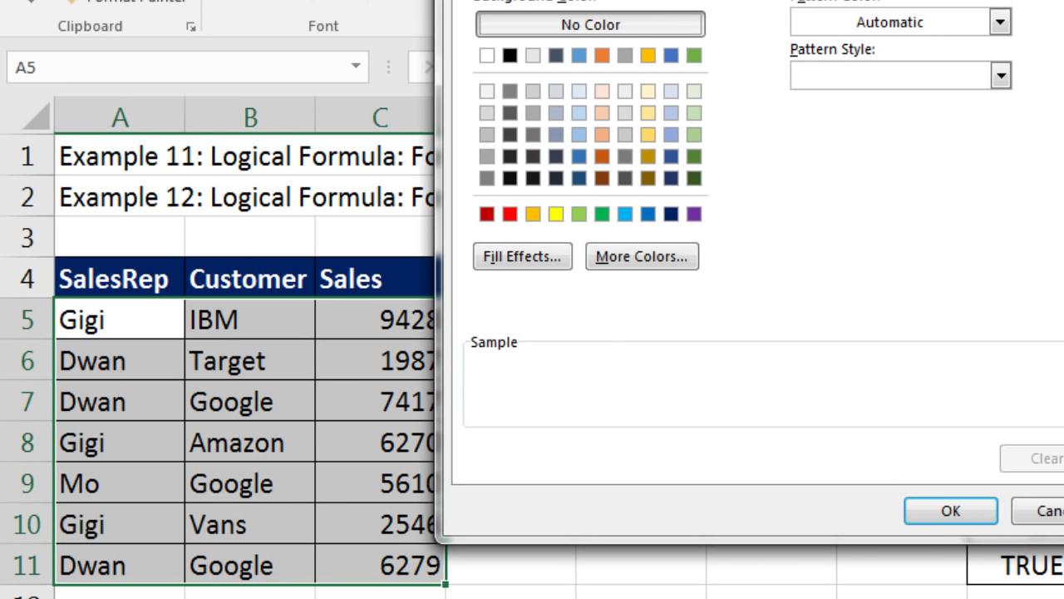
{"action": "left_click", "coordinate": [556, 214]}
{"action": "left_click", "coordinate": [965, 517]}
{"action": "left_click", "coordinate": [769, 384]}
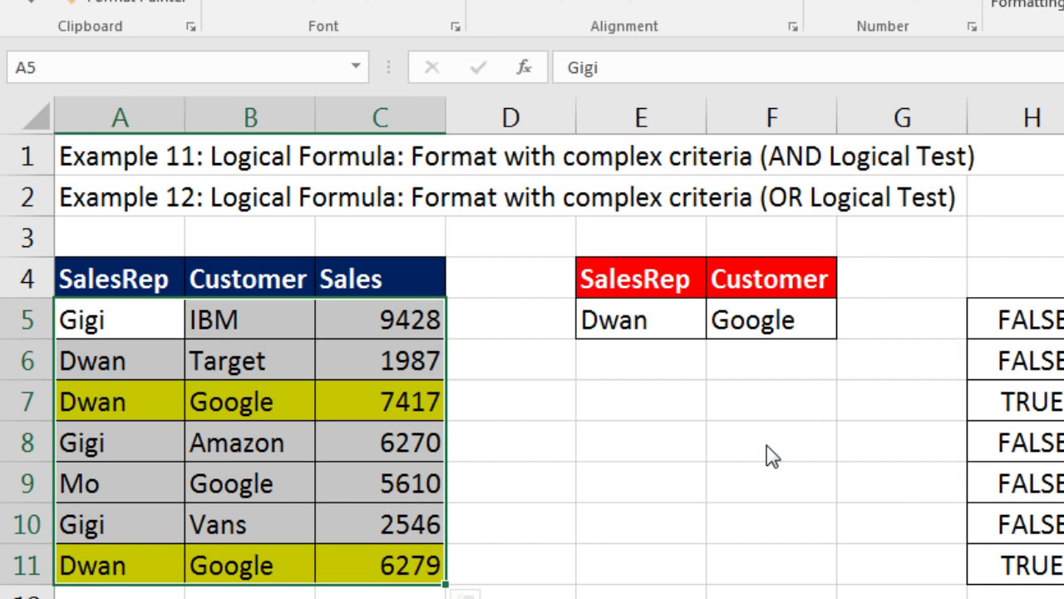
Test the row highlighting by setting the SalesRep criterion in E5 first to the rep in A5 and finally to the rep in A9
{"action": "left_click", "coordinate": [657, 326]}
{"action": "left_click", "coordinate": [720, 328]}
{"action": "left_click", "coordinate": [613, 352]}
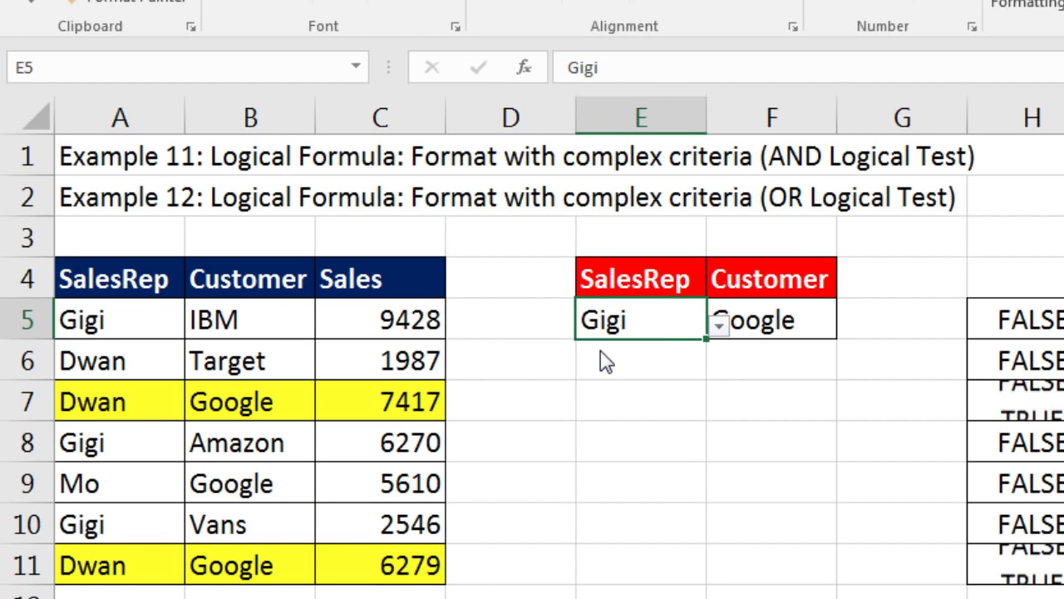
{"action": "left_click", "coordinate": [719, 328]}
{"action": "left_click", "coordinate": [579, 416]}
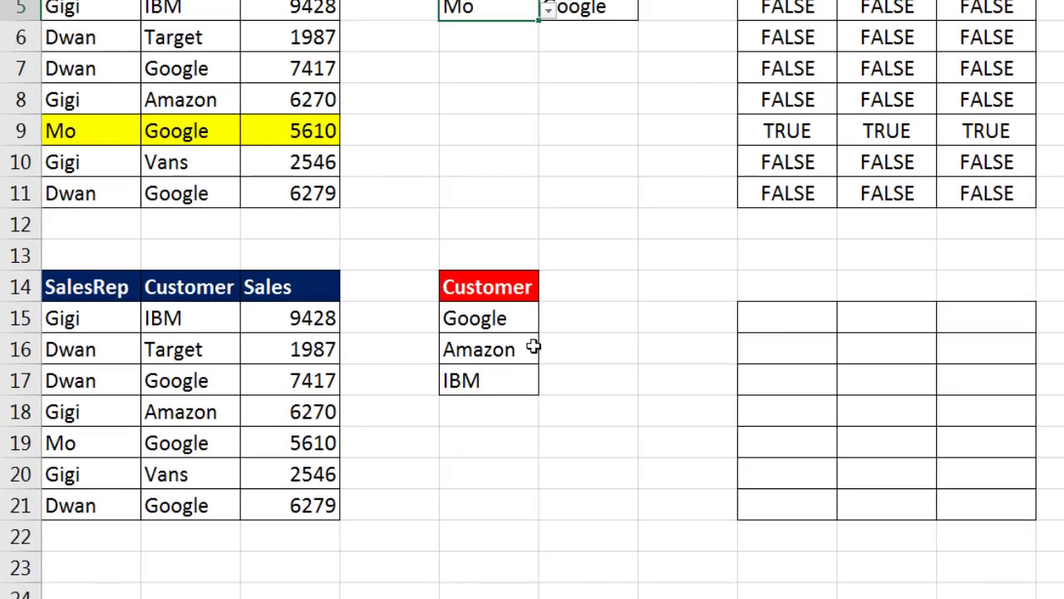
Compare the first customer of the lower sales table, in B15, with each Customer criterion in E15:E17
{"action": "left_click", "coordinate": [784, 320]}
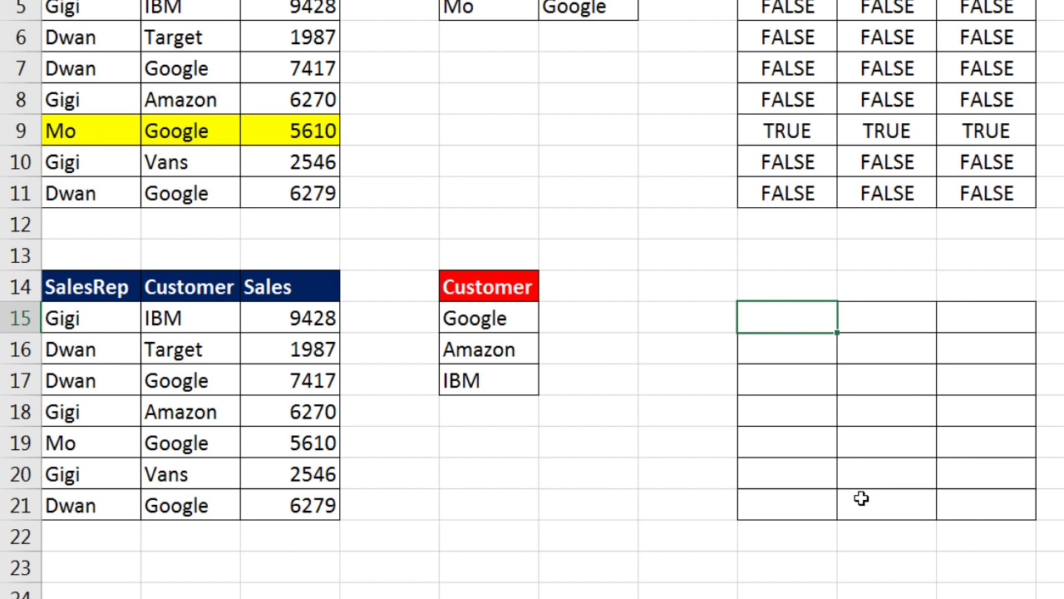
{"action": "left_click", "coordinate": [193, 314]}
{"action": "left_click", "coordinate": [455, 317]}
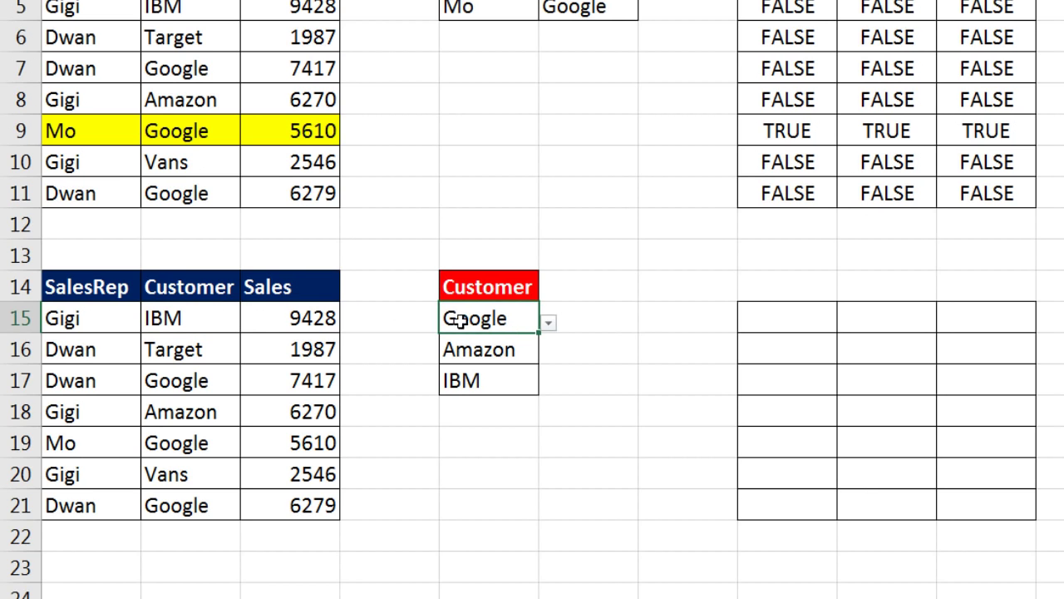
{"action": "left_click", "coordinate": [183, 318]}
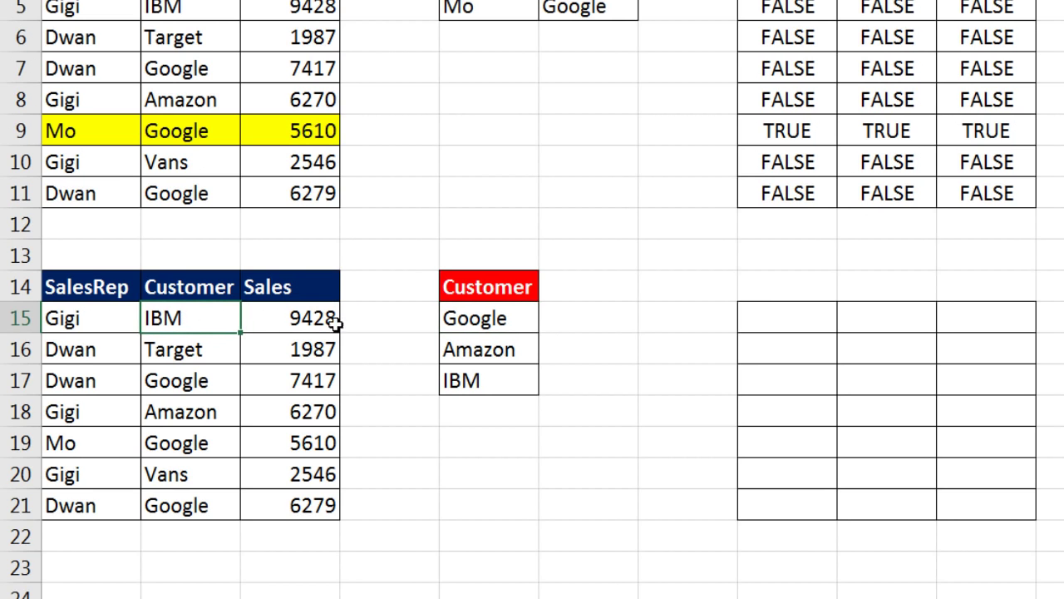
{"action": "left_click", "coordinate": [468, 350]}
{"action": "left_click", "coordinate": [203, 314]}
{"action": "left_click", "coordinate": [463, 373]}
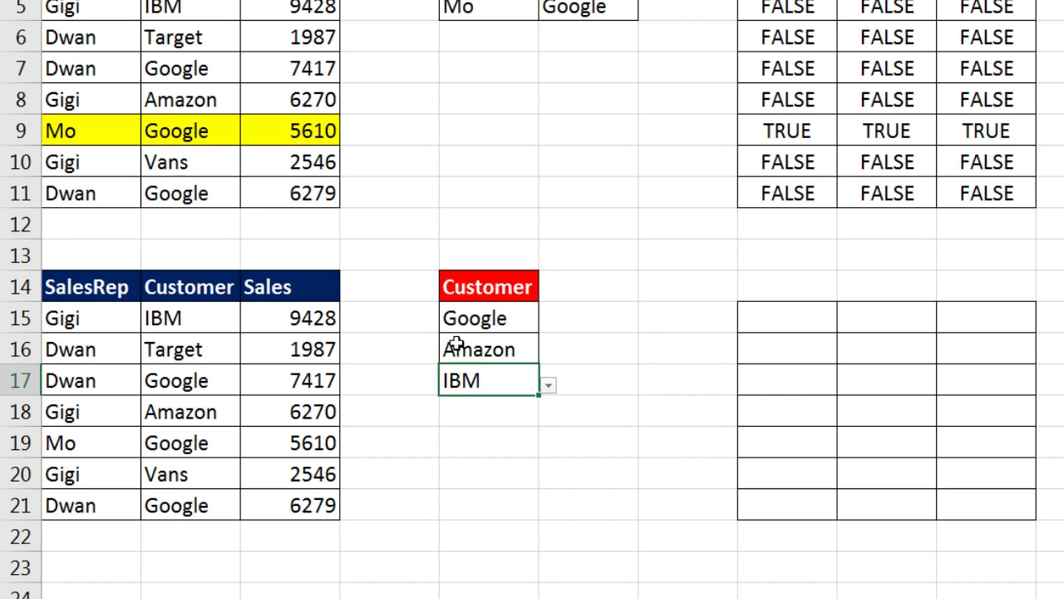
{"action": "left_click_drag", "start_coordinate": [483, 322], "coordinate": [496, 385]}
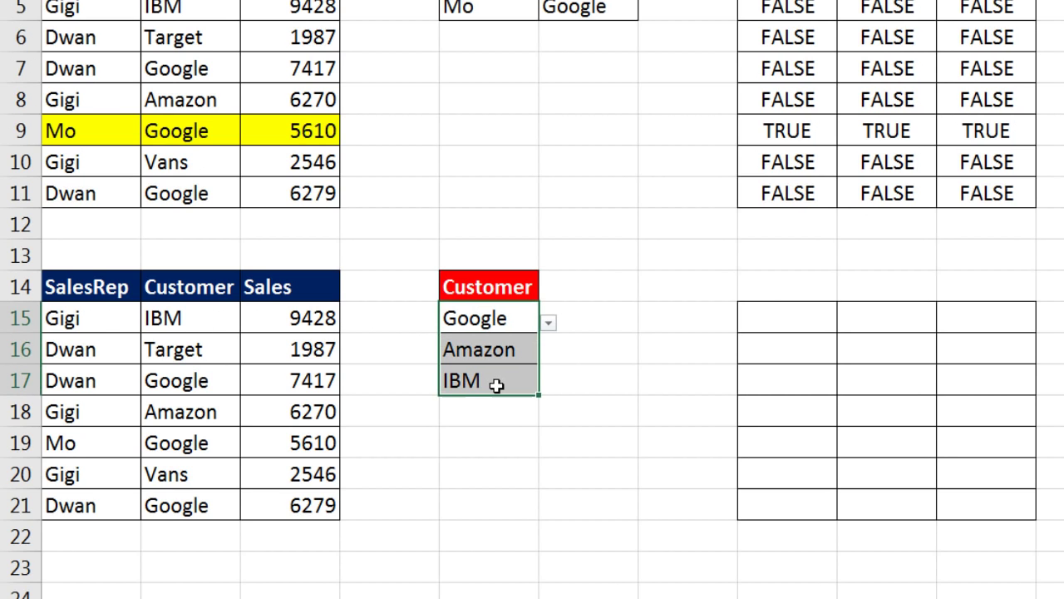
{"action": "left_click", "coordinate": [199, 321]}
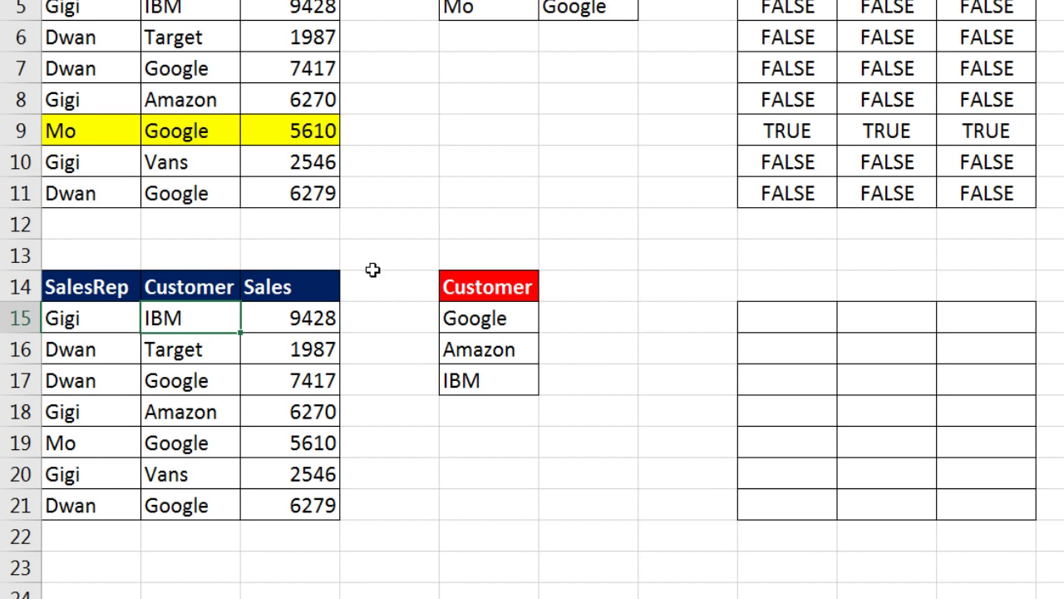
Begin a MATCH formula in H15 with $B15 as the lookup value, locking only the column
{"action": "left_click", "coordinate": [790, 323]}
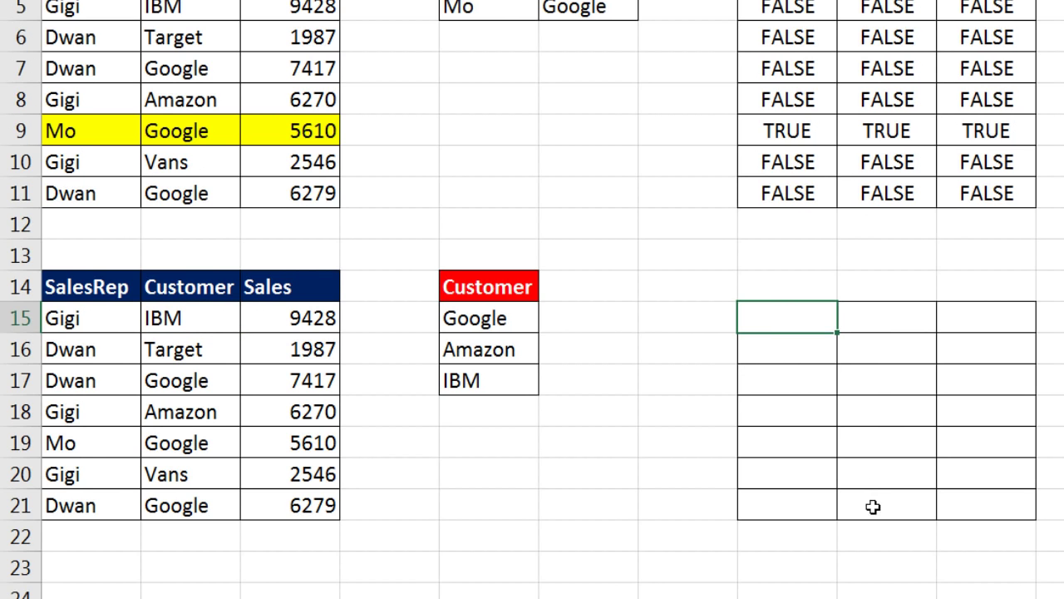
{"action": "type", "text": "=mat"}
{"action": "key", "text": "Tab"}
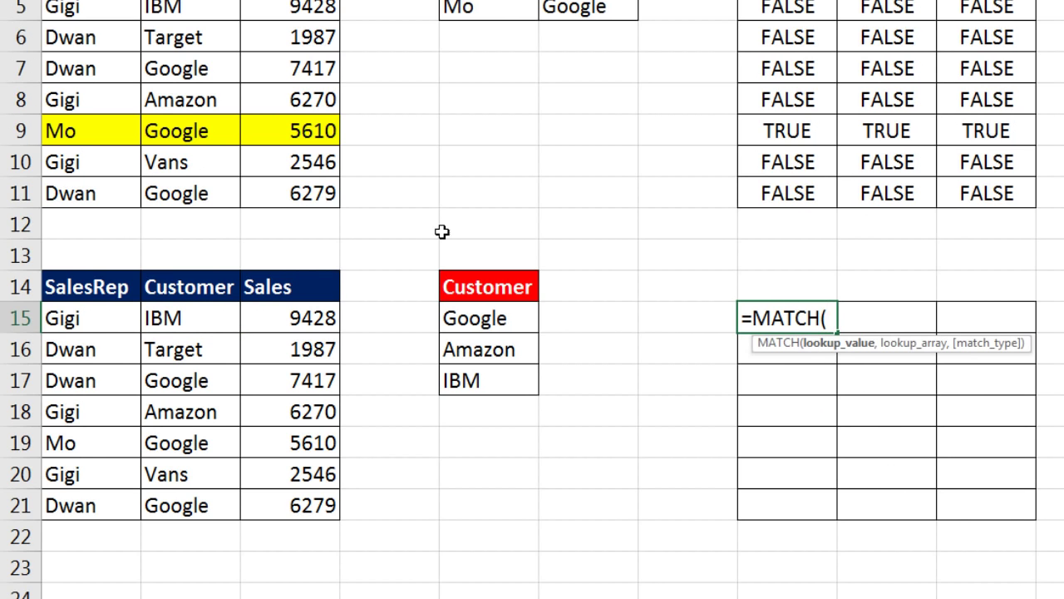
{"action": "left_click", "coordinate": [187, 315]}
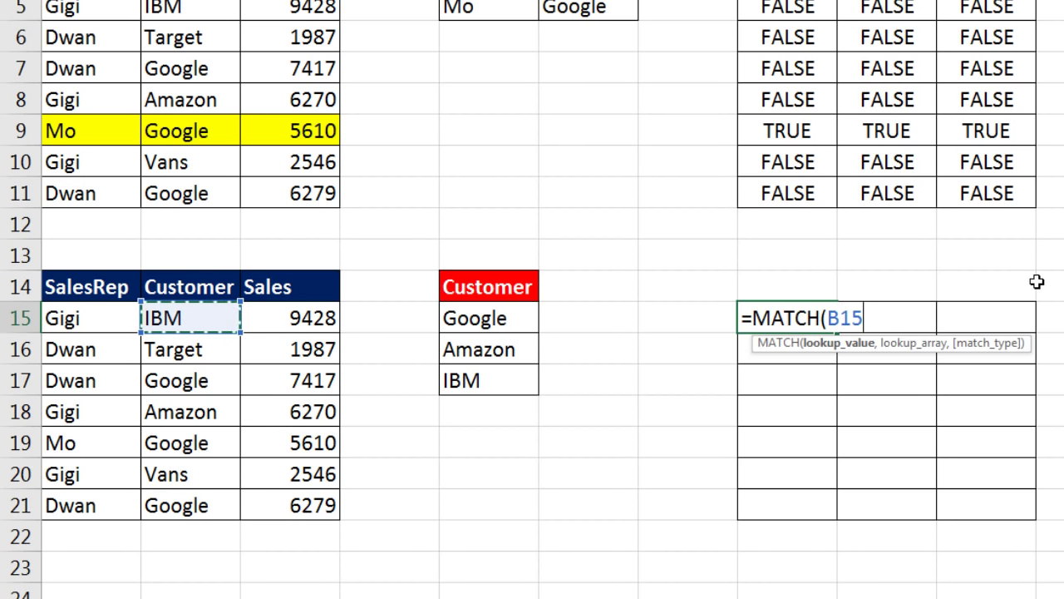
{"action": "key", "text": "F4"}
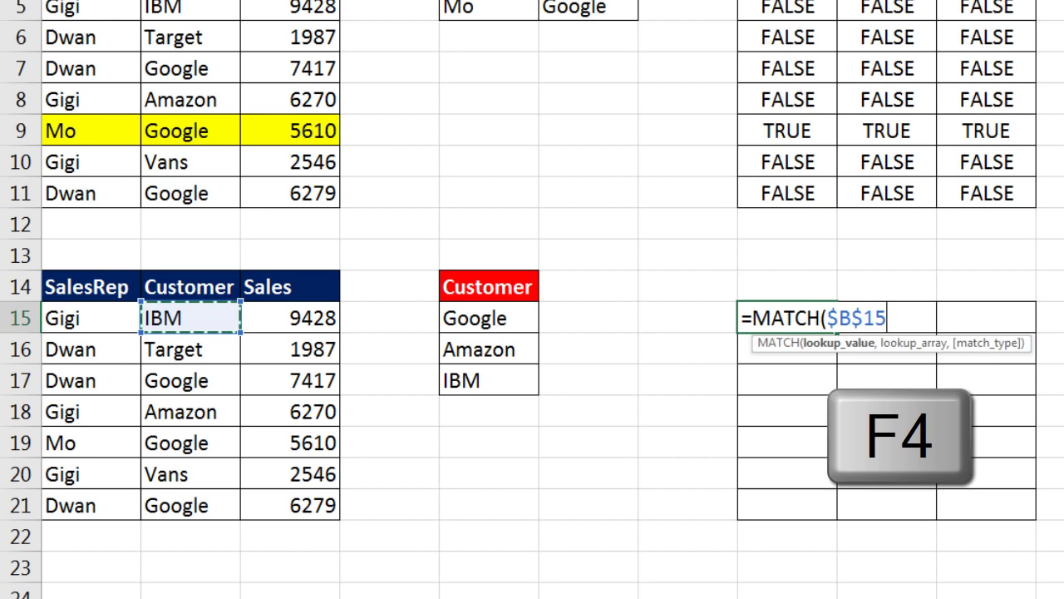
{"action": "key", "text": "F4"}
{"action": "key", "text": "F4"}
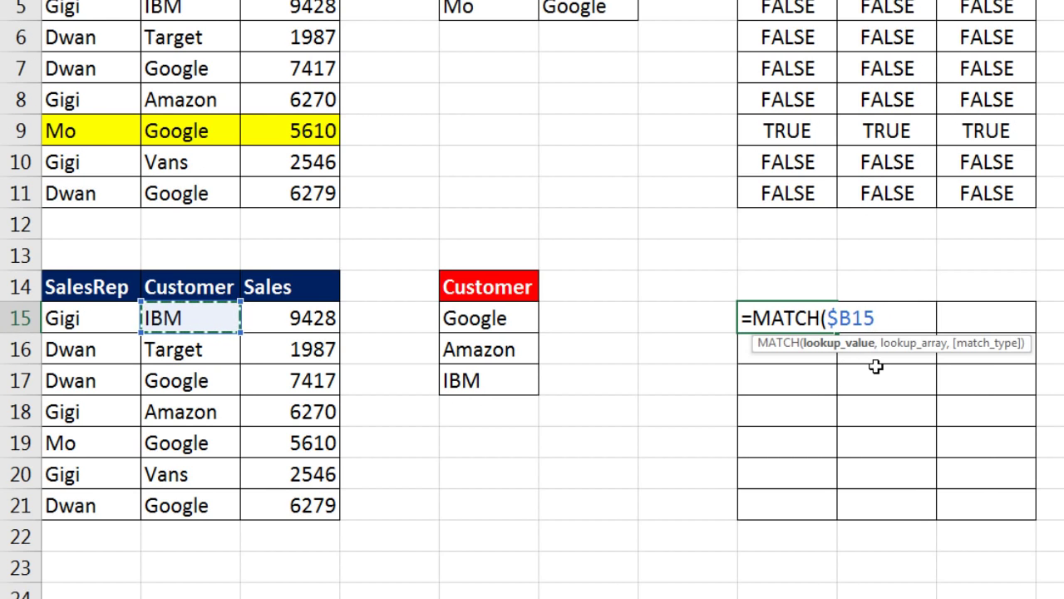
Complete the MATCH formula in H15 with the absolute lookup array $E$15:$E$17 and exact match type 0
{"action": "type", "text": ","}
{"action": "left_click_drag", "start_coordinate": [474, 317], "coordinate": [484, 381]}
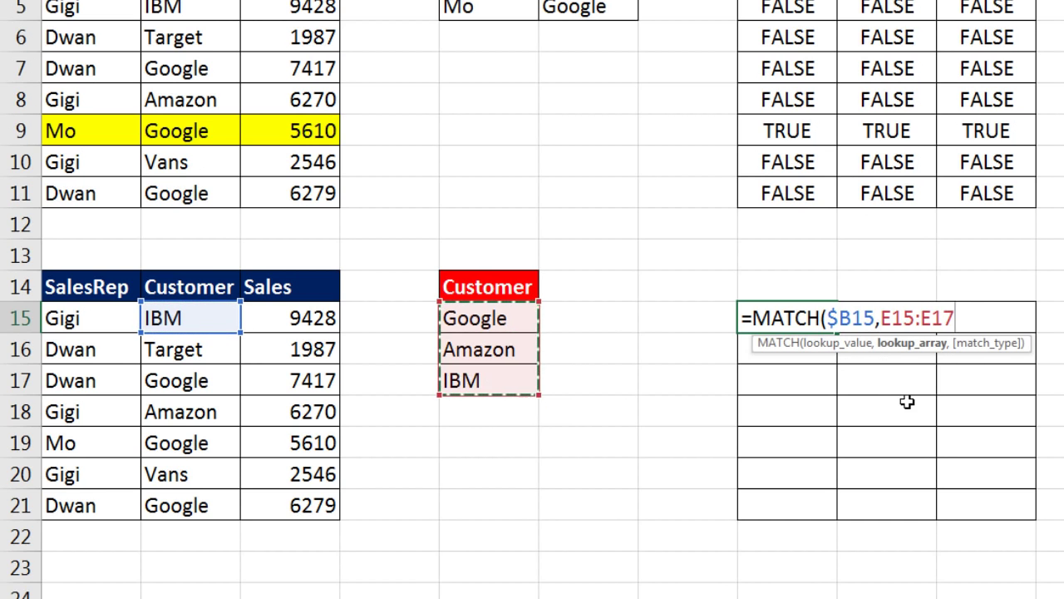
{"action": "key", "text": "F4"}
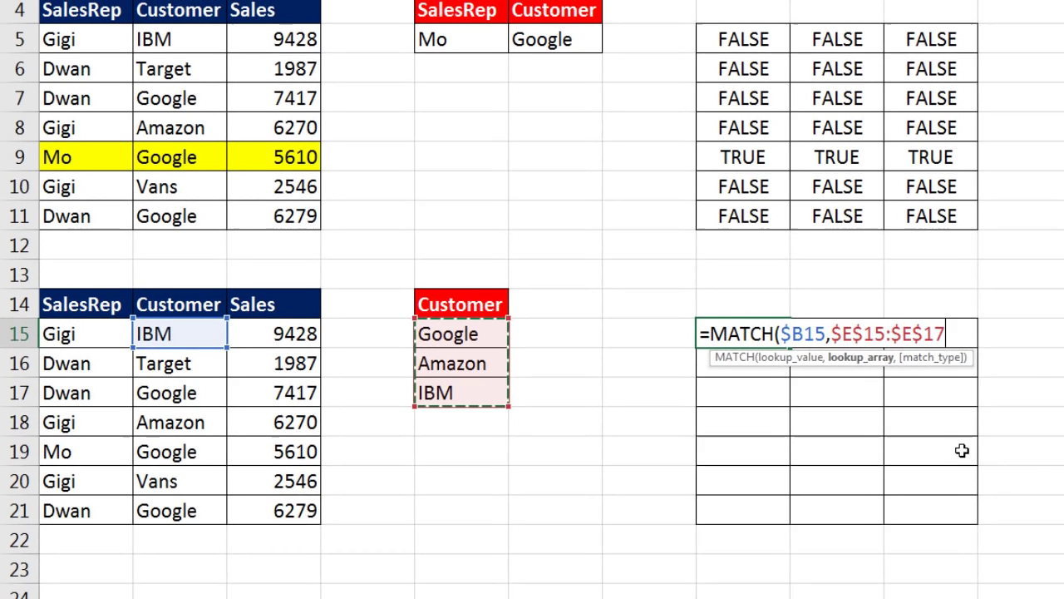
{"action": "type", "text": ","}
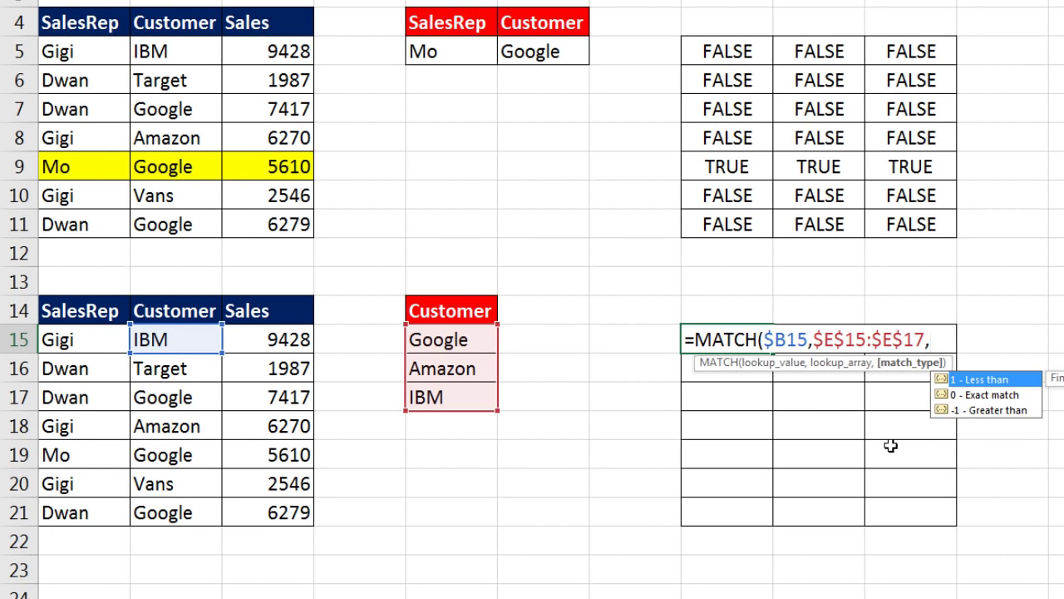
{"action": "type", "text": "0)"}
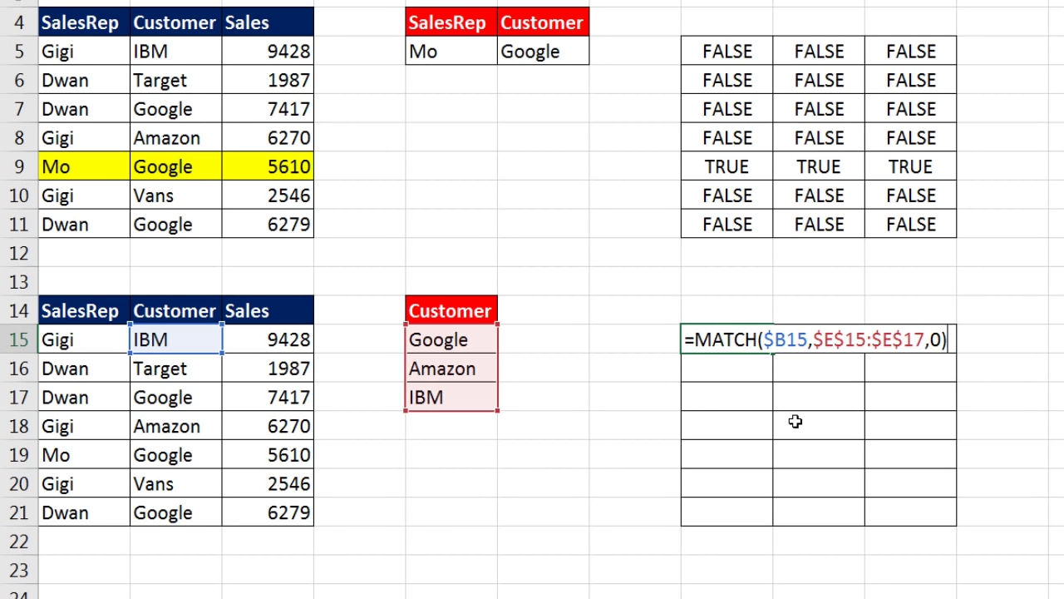
{"action": "key", "text": "ctrl+Return"}
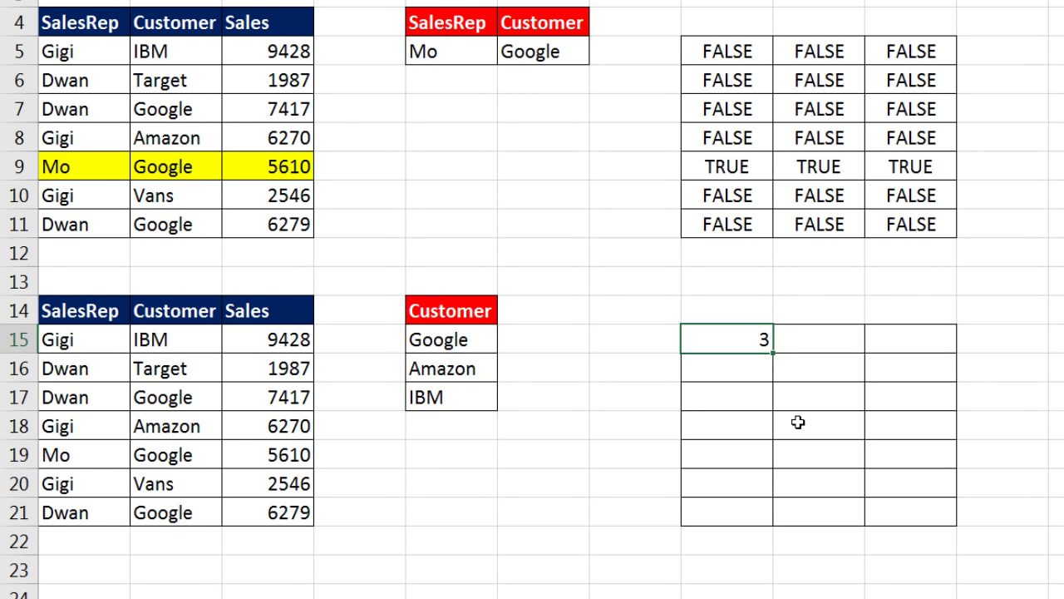
Fill the MATCH formula through H15:J21 and compare the row 16 results with the customer in B16
{"action": "left_click_drag", "start_coordinate": [774, 355], "coordinate": [957, 351]}
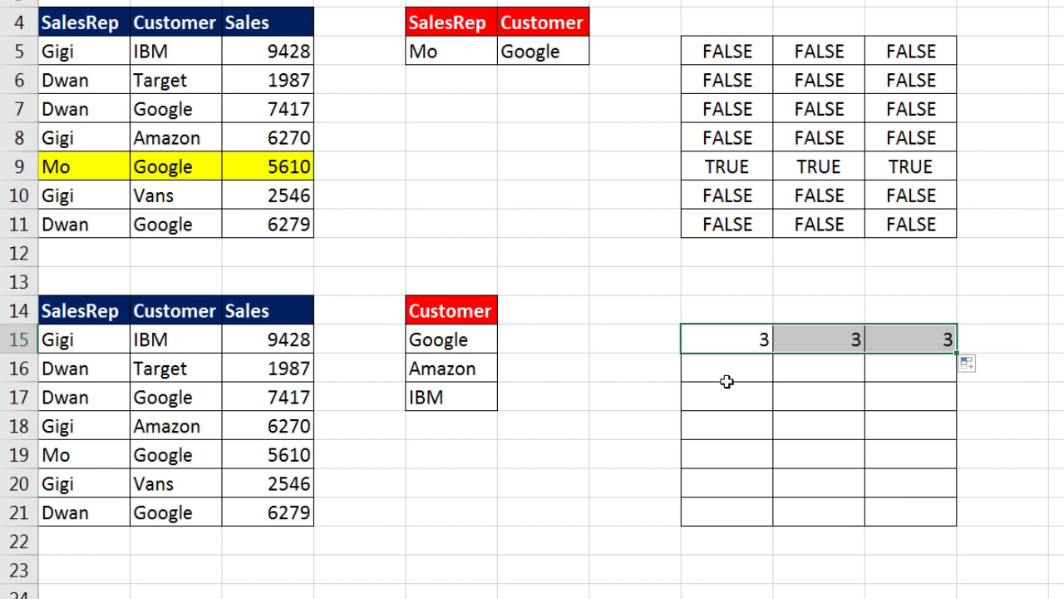
{"action": "left_click_drag", "start_coordinate": [957, 353], "coordinate": [968, 525]}
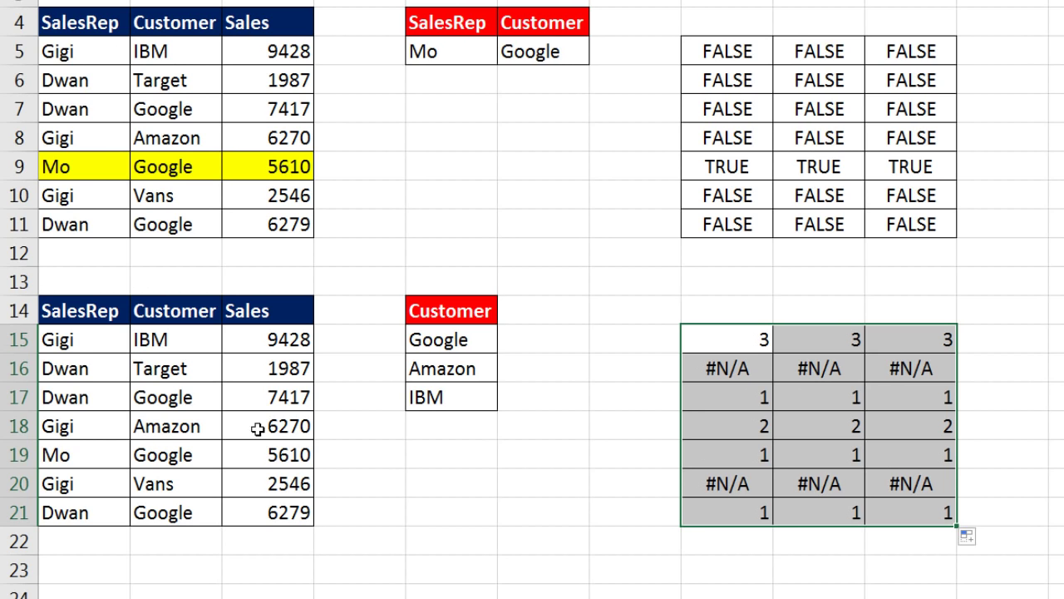
{"action": "left_click", "coordinate": [162, 376]}
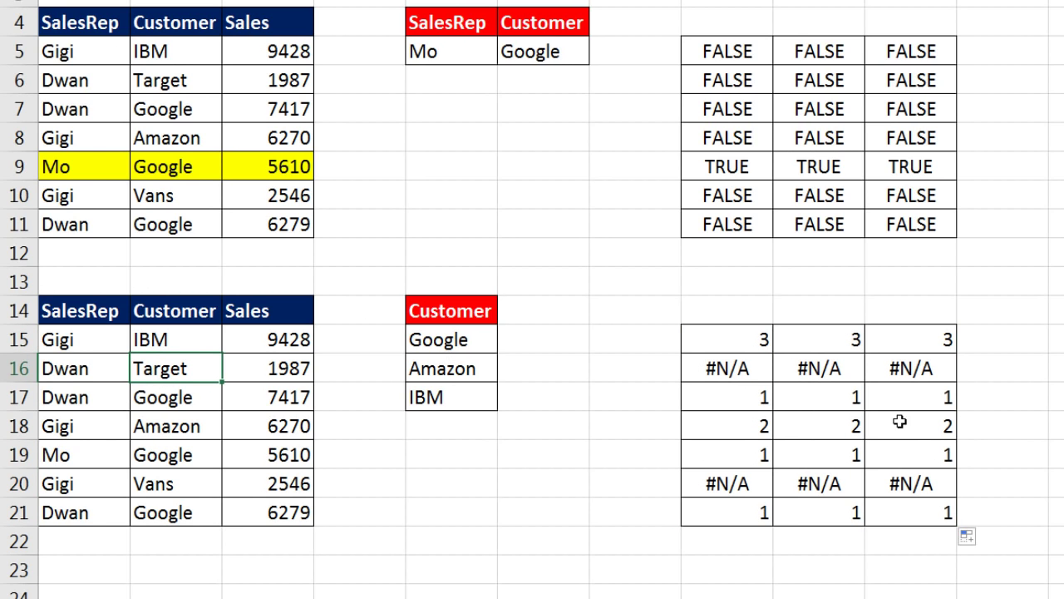
{"action": "left_click", "coordinate": [759, 367]}
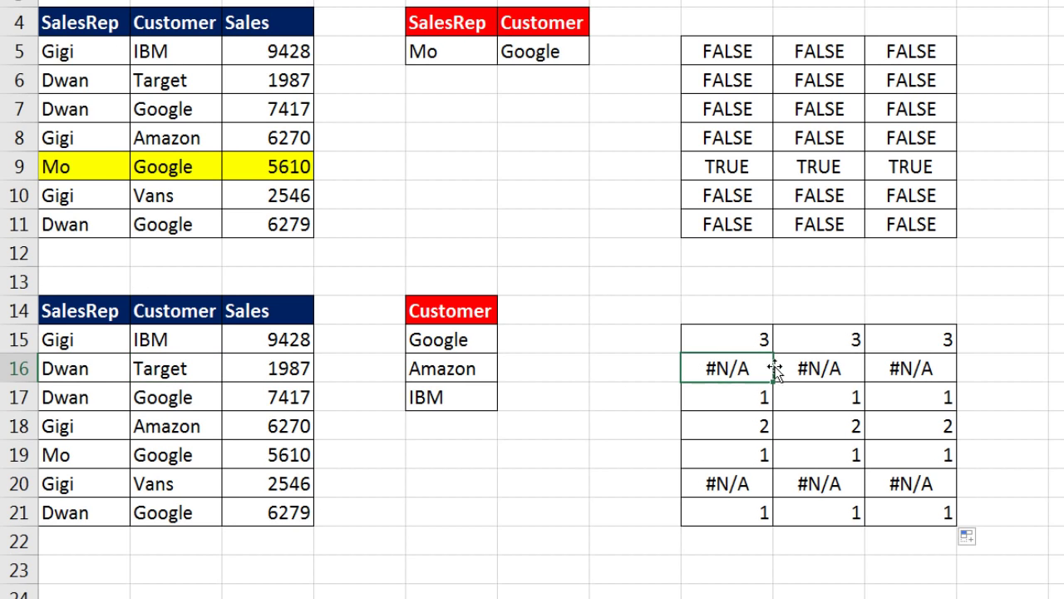
{"action": "left_click", "coordinate": [812, 374]}
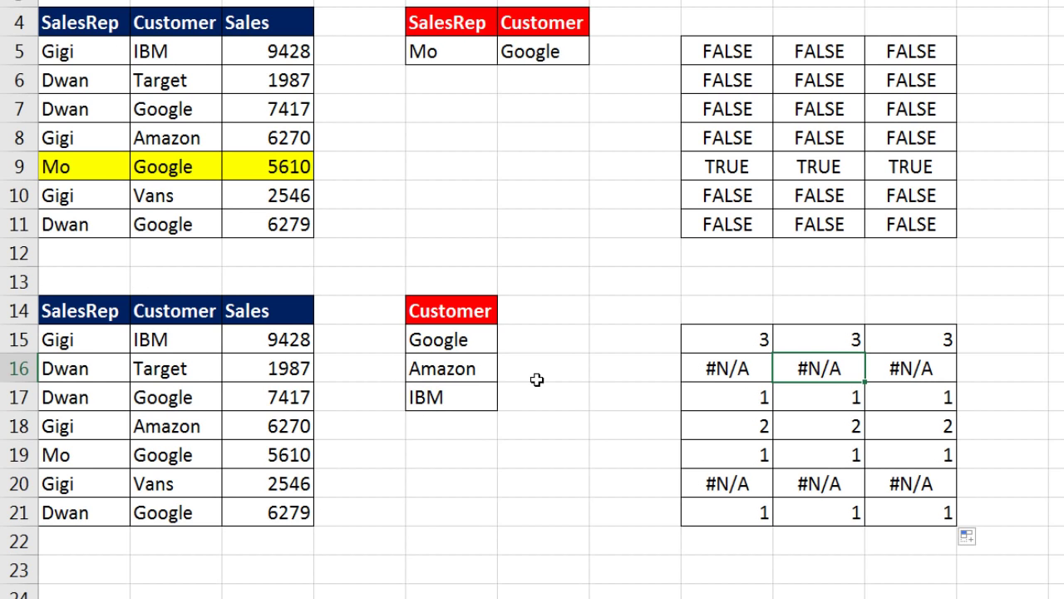
{"action": "left_click_drag", "start_coordinate": [75, 345], "coordinate": [303, 510]}
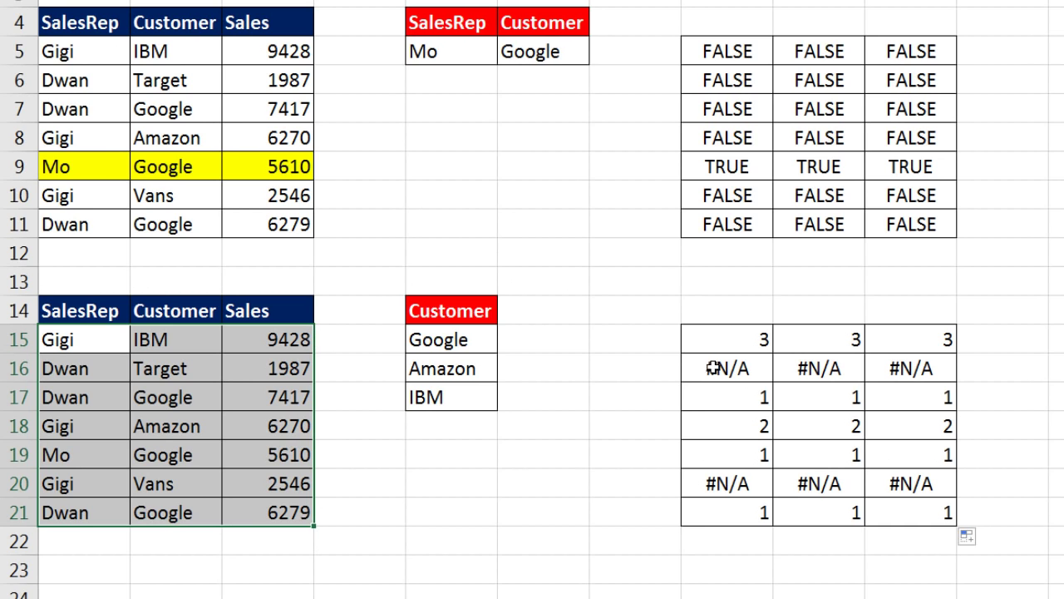
Copy the full MATCH formula text from H15, leaving the cell's edit mode without changes
{"action": "left_click", "coordinate": [718, 335]}
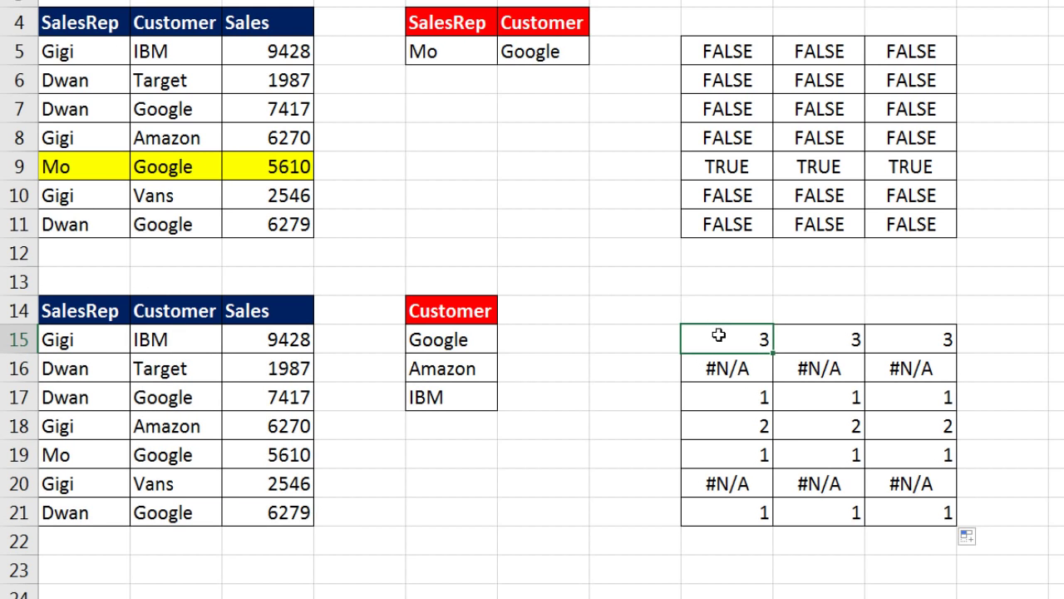
{"action": "key", "text": "F2"}
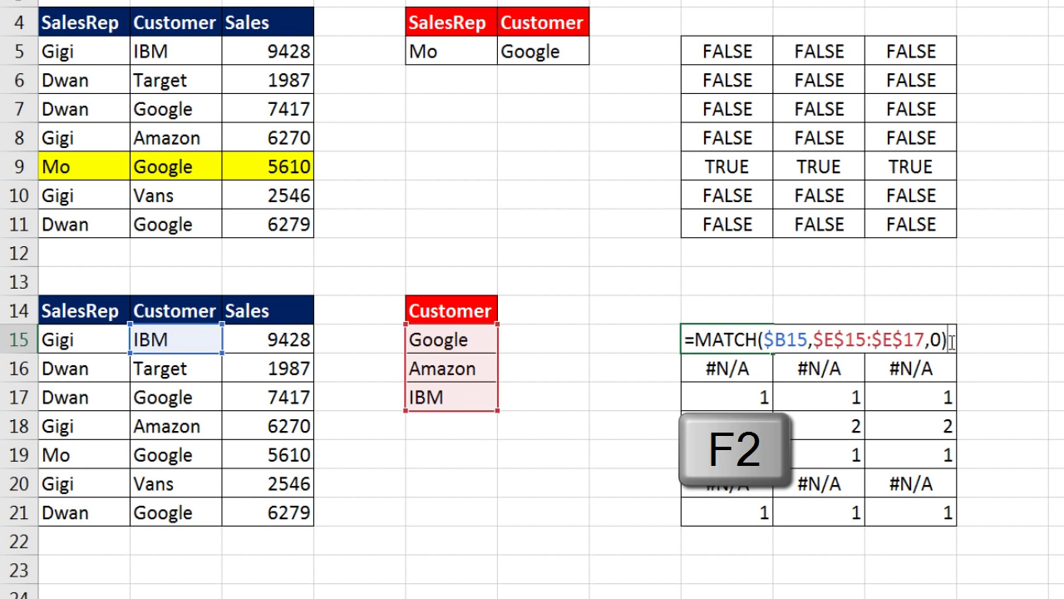
{"action": "left_click_drag", "start_coordinate": [952, 341], "coordinate": [625, 330]}
{"action": "key", "text": "ctrl+c"}
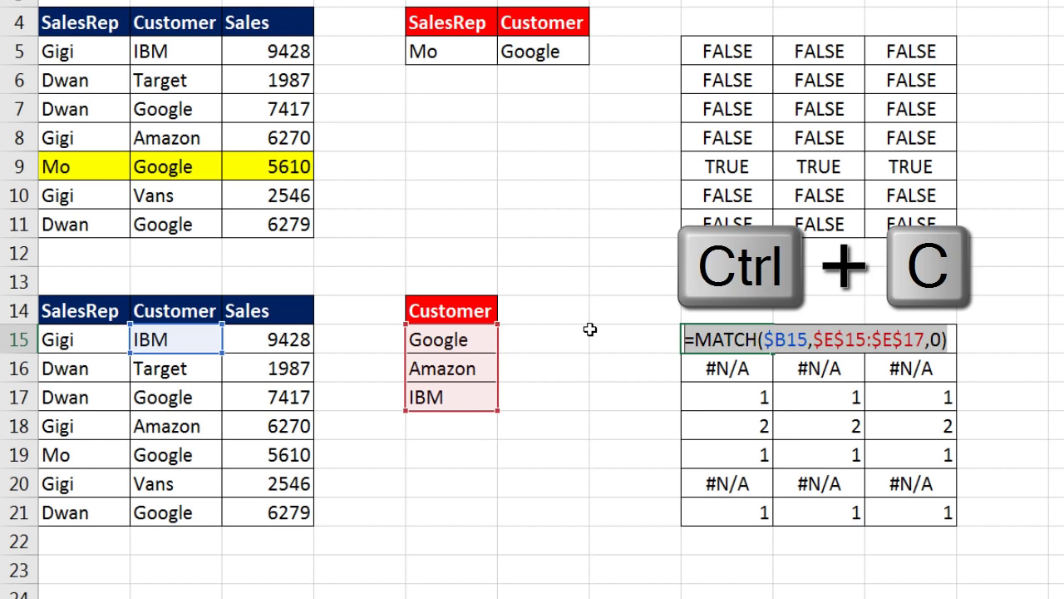
{"action": "key", "text": "Escape"}
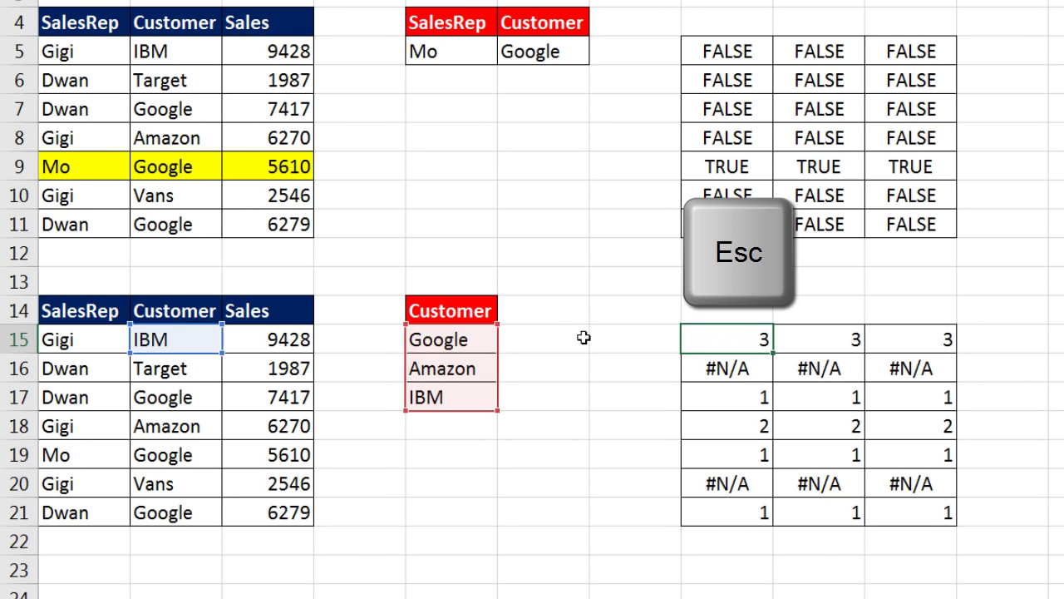
Create a formula-based conditional formatting rule for A15:C21 using the copied formula =MATCH($B15,$E$15:$E$17,0)
{"action": "left_click_drag", "start_coordinate": [85, 344], "coordinate": [266, 511]}
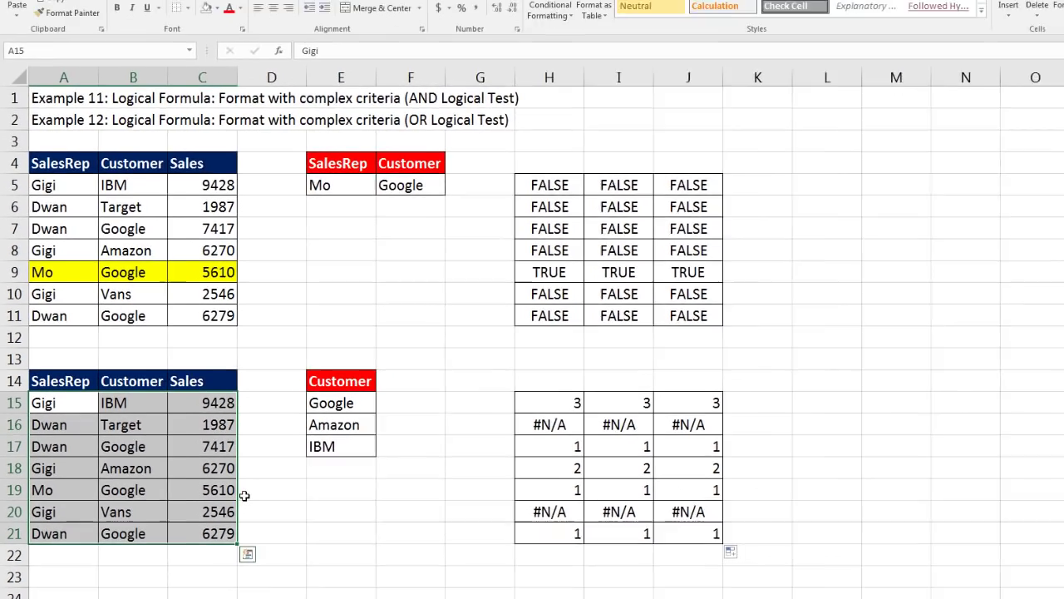
{"action": "key", "text": "alt+h"}
{"action": "key", "text": "l"}
{"action": "key", "text": "h"}
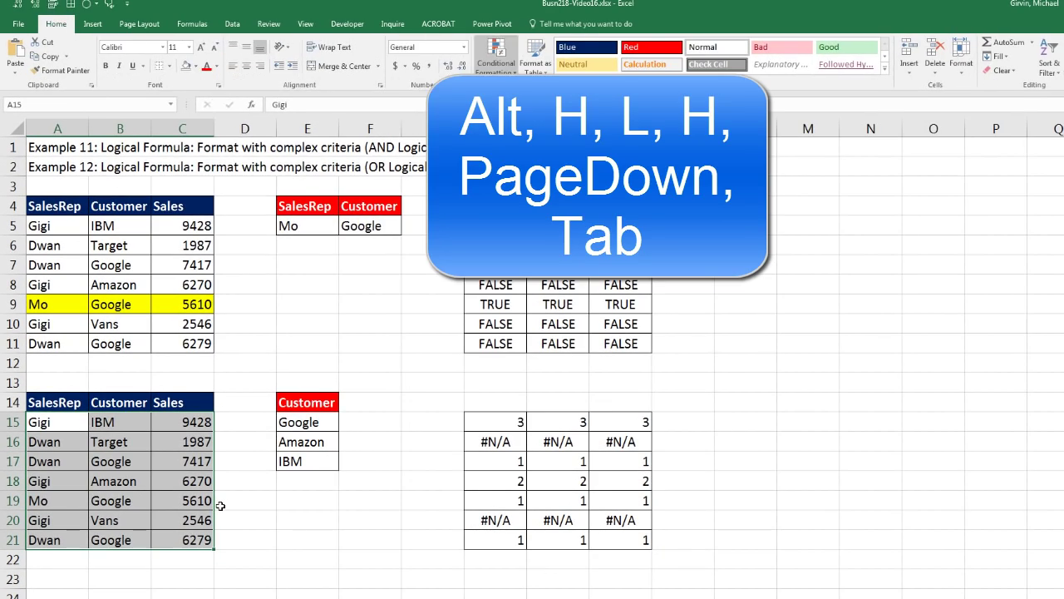
{"action": "key", "text": "Page_Down"}
{"action": "key", "text": "Tab"}
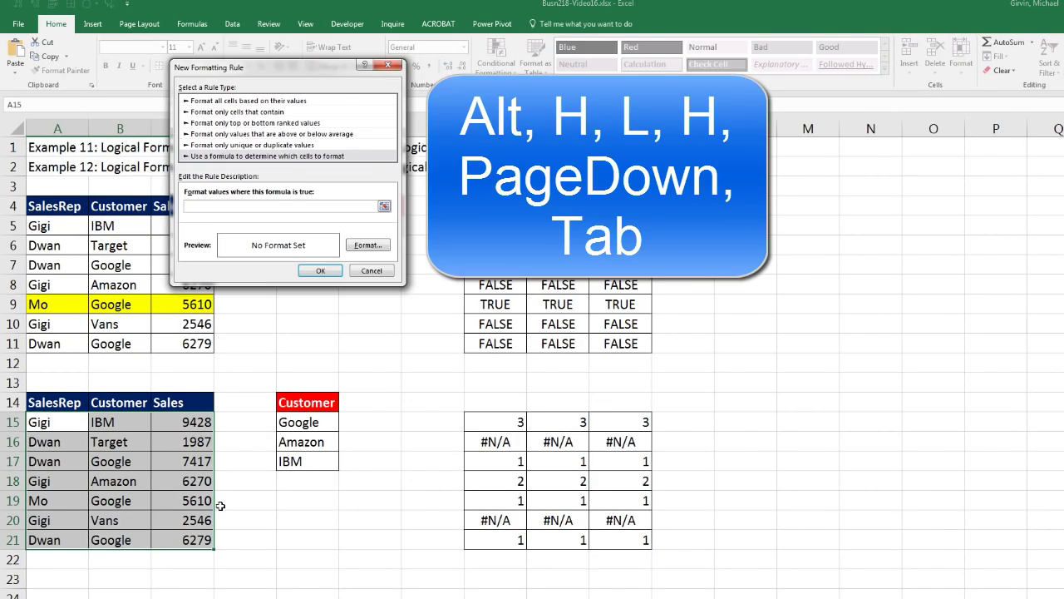
{"action": "key", "text": "ctrl+v"}
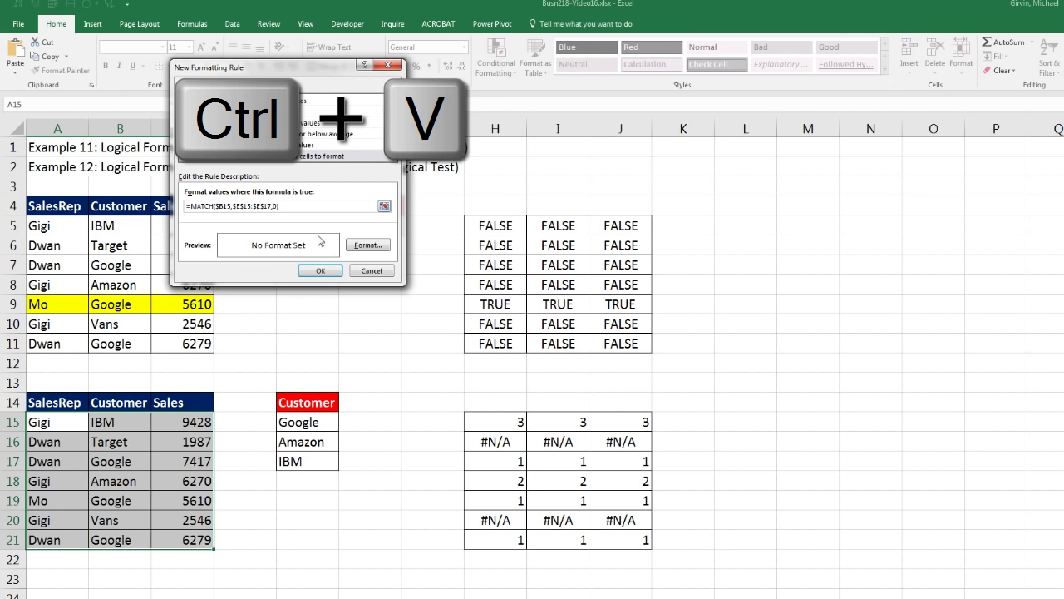
Give the MATCH rule a yellow fill, apply it to A15:C21, and recheck the formula in H15
{"action": "left_click", "coordinate": [367, 248]}
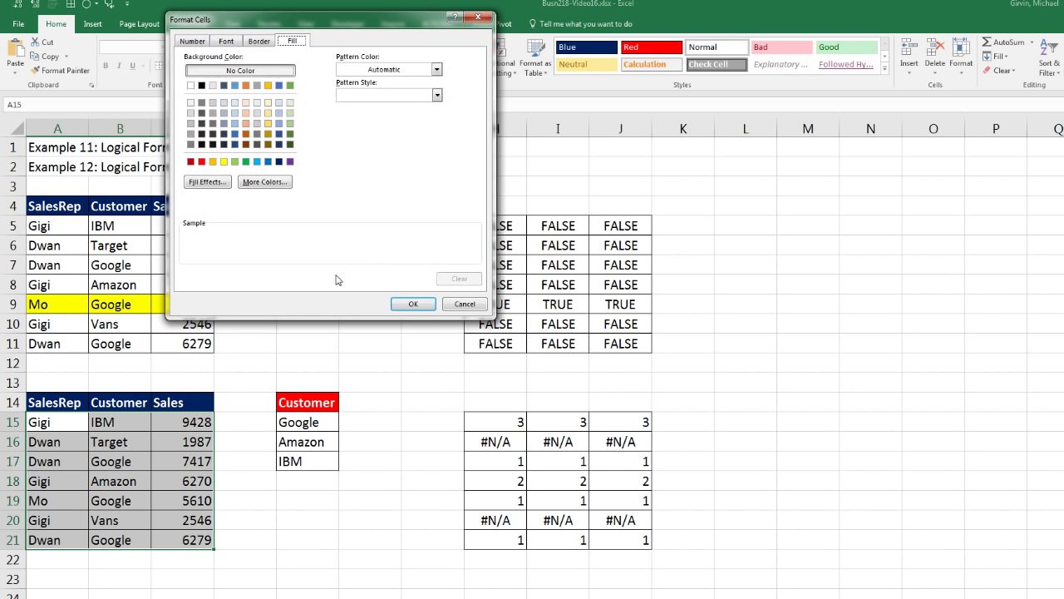
{"action": "left_click", "coordinate": [224, 161]}
{"action": "left_click", "coordinate": [413, 304]}
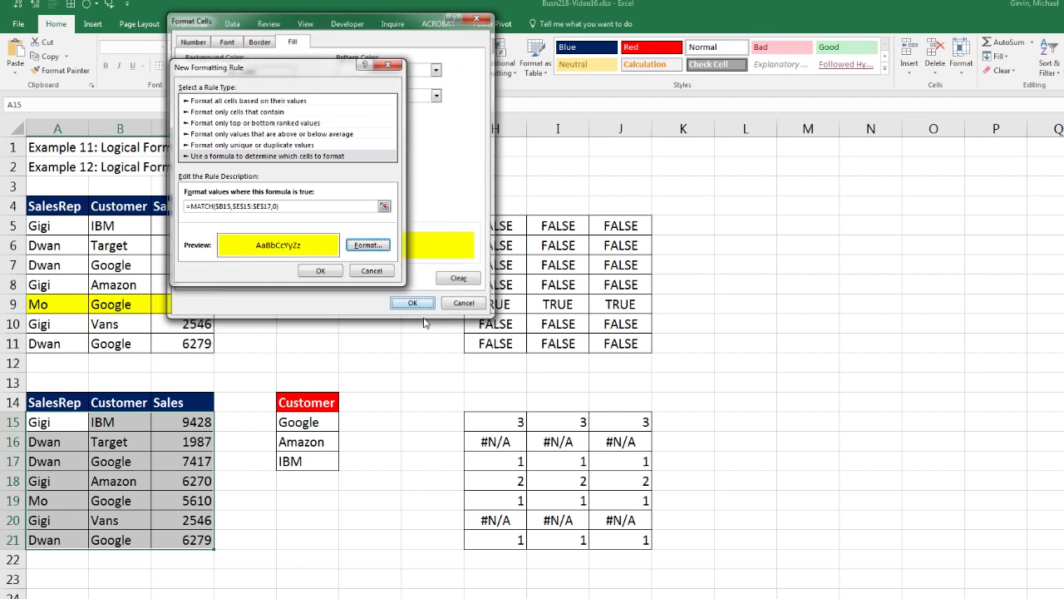
{"action": "left_click", "coordinate": [321, 271]}
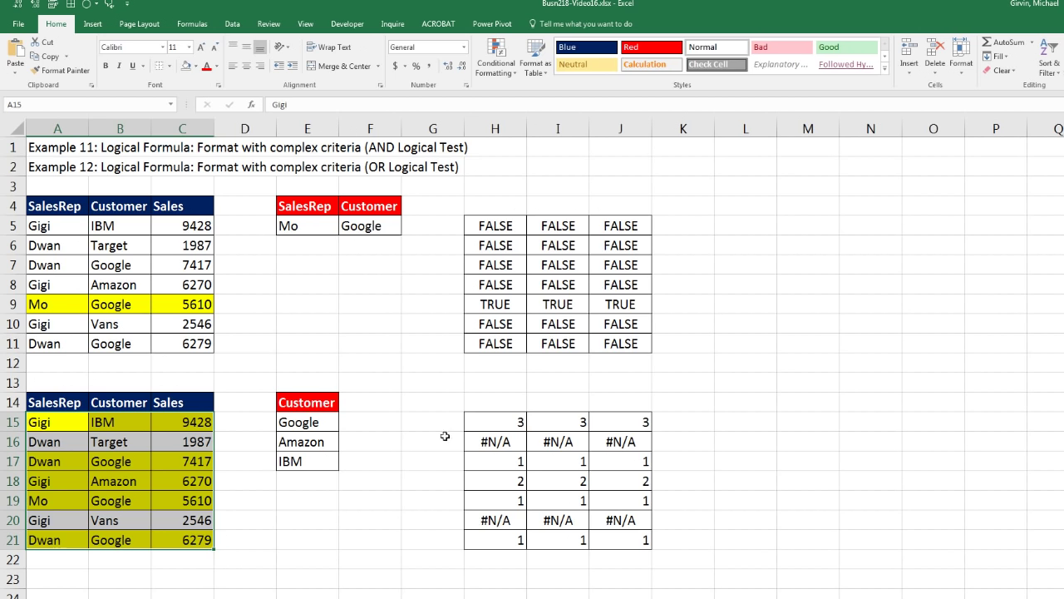
{"action": "left_click", "coordinate": [513, 423]}
{"action": "key", "text": "F2"}
{"action": "key", "text": "Escape"}
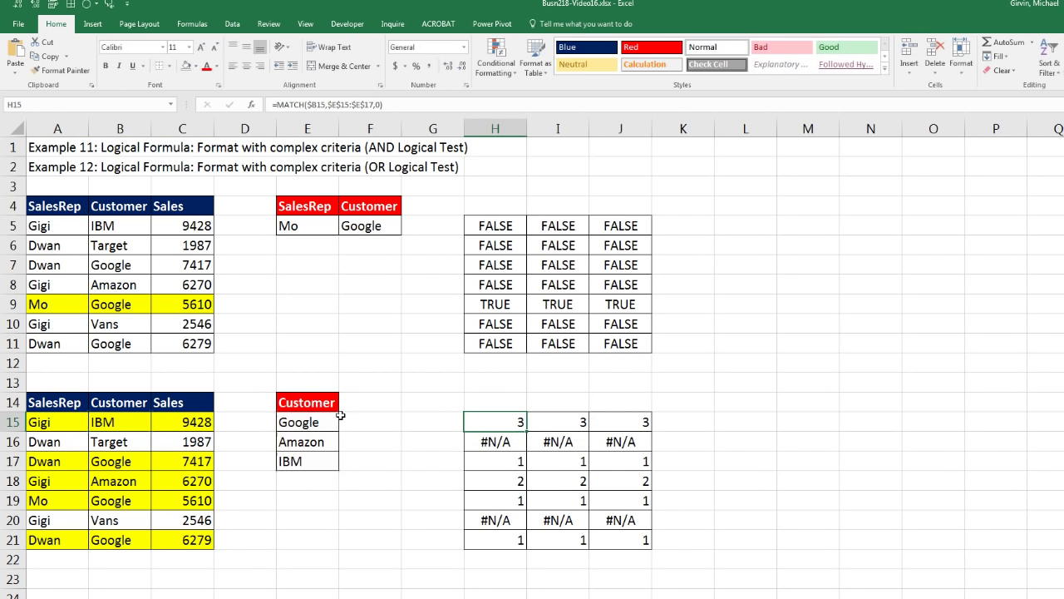
Test the OR highlighting by clearing the criteria in E15:E17 and choosing Target in E15 and Vans in E16
{"action": "left_click_drag", "start_coordinate": [310, 423], "coordinate": [316, 464]}
{"action": "key", "text": "Delete"}
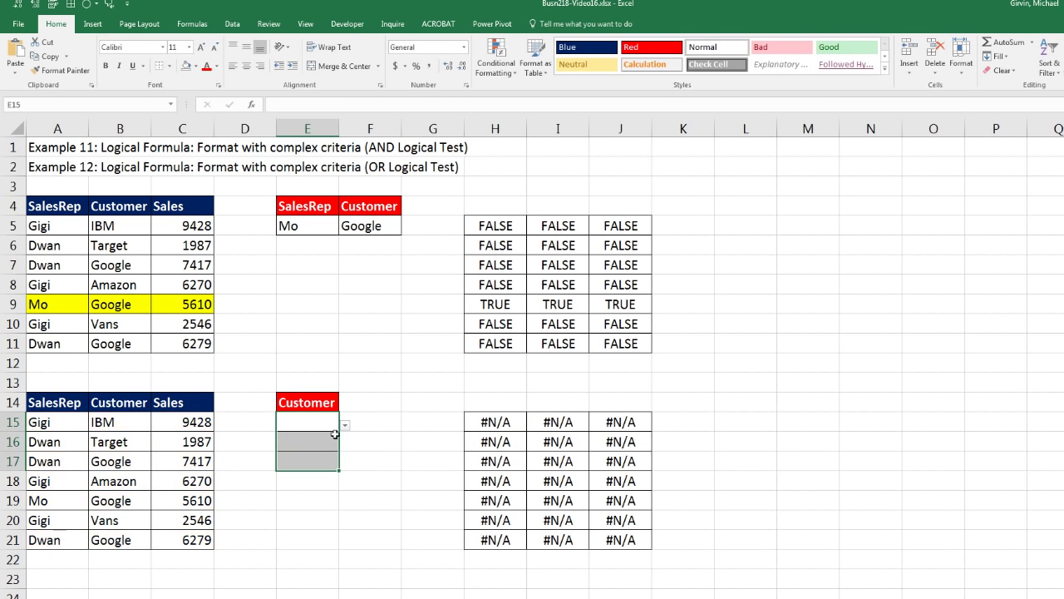
{"action": "left_click", "coordinate": [325, 418]}
{"action": "left_click", "coordinate": [345, 427]}
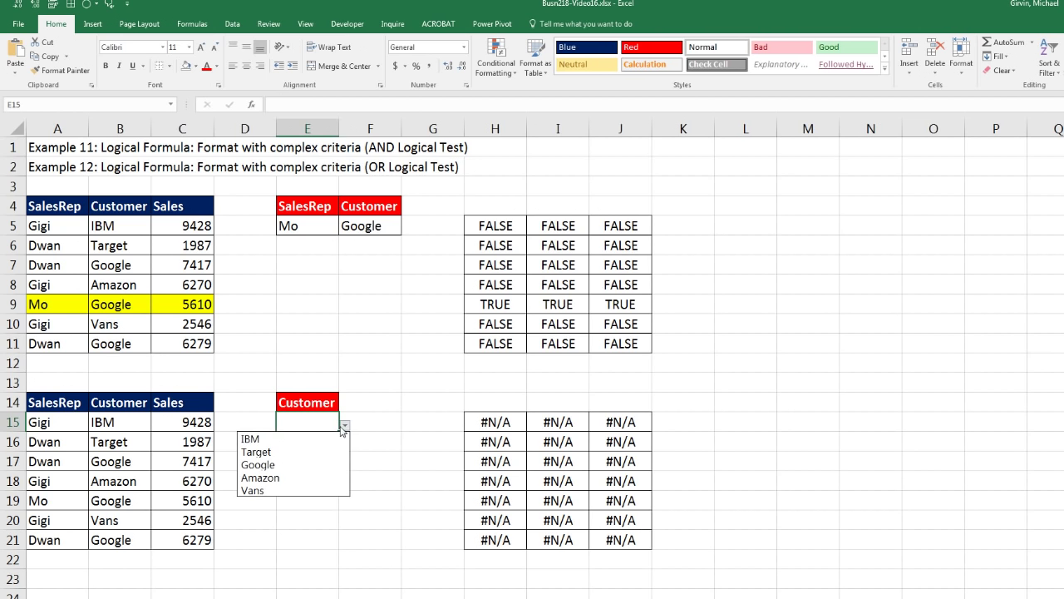
{"action": "left_click", "coordinate": [258, 452]}
{"action": "left_click", "coordinate": [323, 441]}
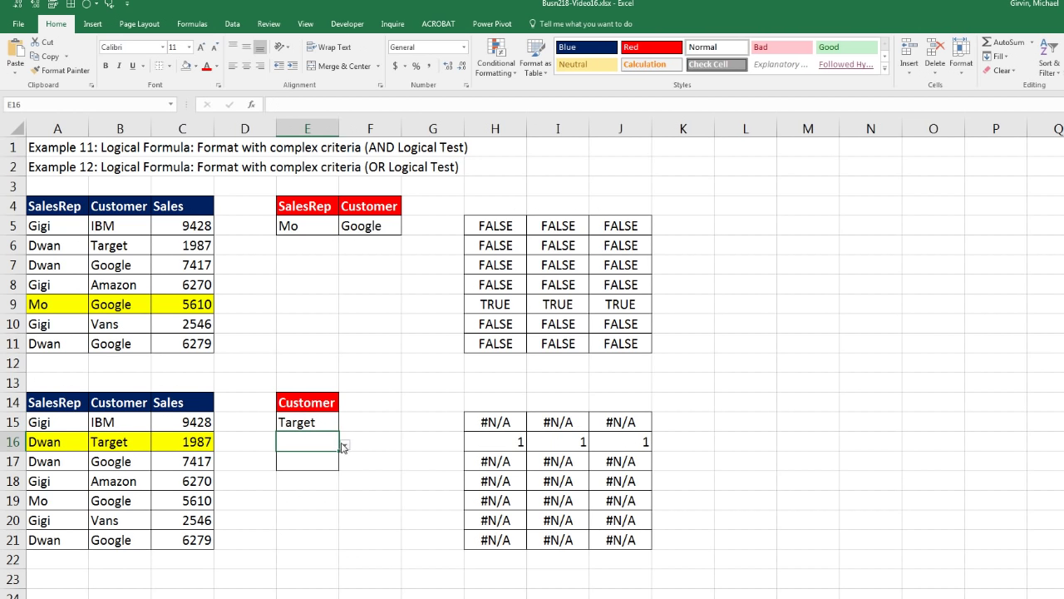
{"action": "left_click", "coordinate": [345, 446]}
{"action": "left_click", "coordinate": [285, 508]}
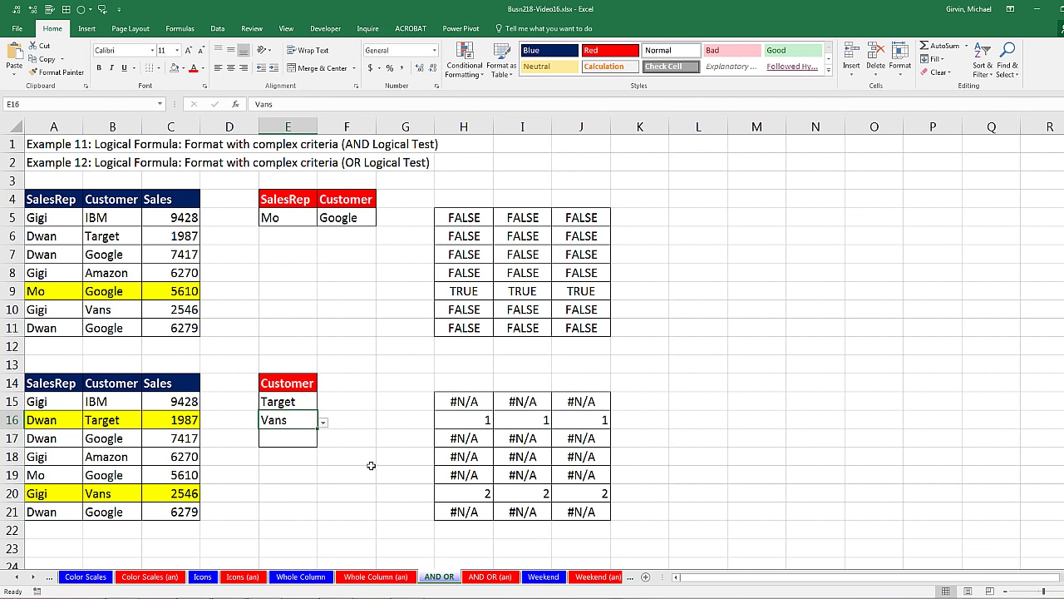
Switch to the Weekend sheet and look over the schedule in A3:F26, its dates in A4:A26 and the 5/30/16 row
{"action": "left_click", "coordinate": [33, 576]}
{"action": "left_click", "coordinate": [34, 577]}
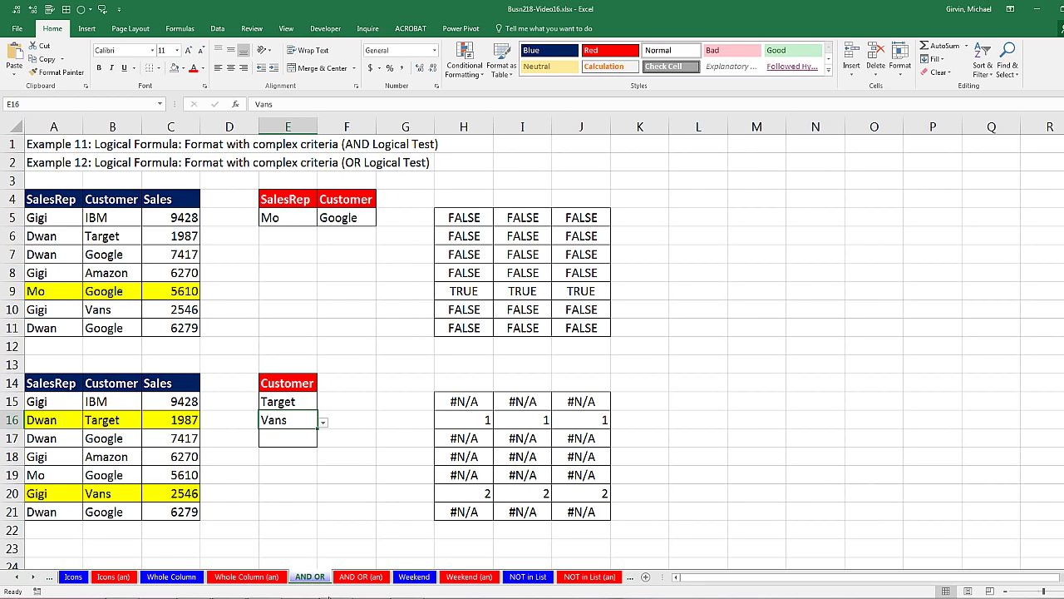
{"action": "left_click", "coordinate": [414, 576]}
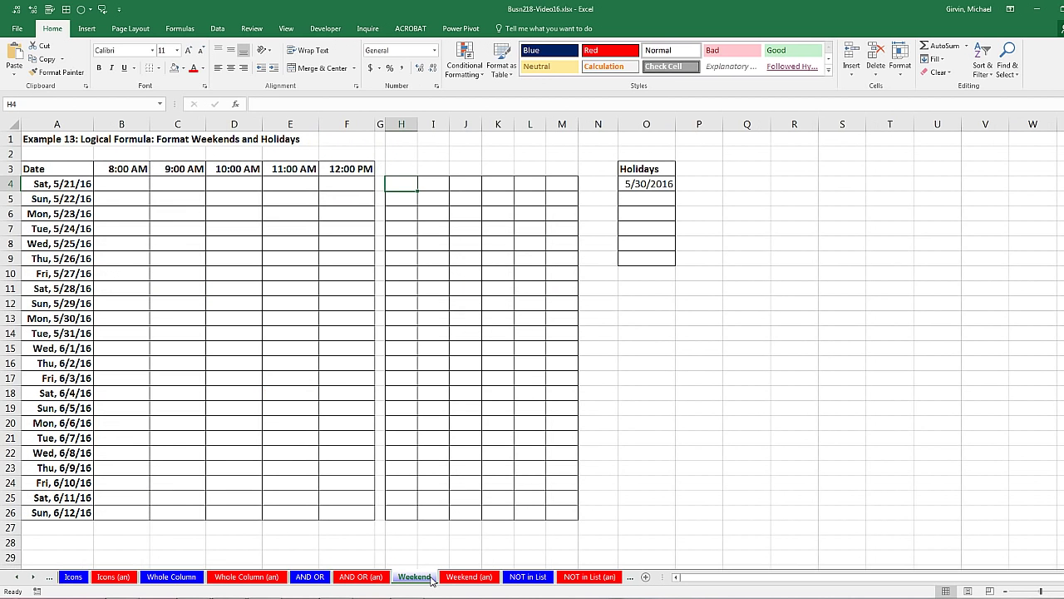
{"action": "left_click_drag", "start_coordinate": [67, 164], "coordinate": [353, 515]}
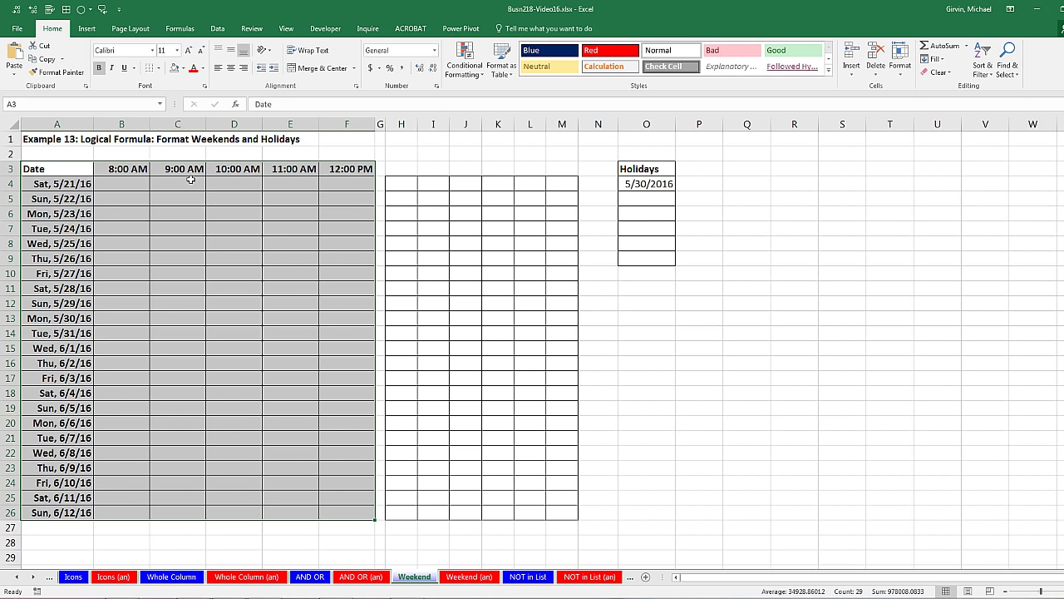
{"action": "left_click_drag", "start_coordinate": [55, 187], "coordinate": [66, 514]}
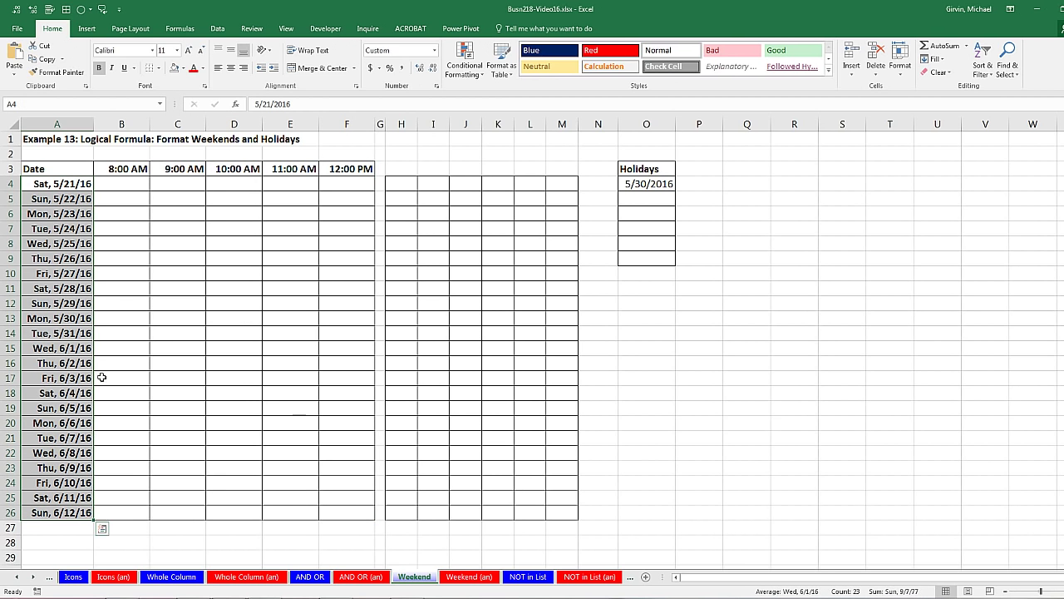
{"action": "left_click_drag", "start_coordinate": [56, 272], "coordinate": [344, 286]}
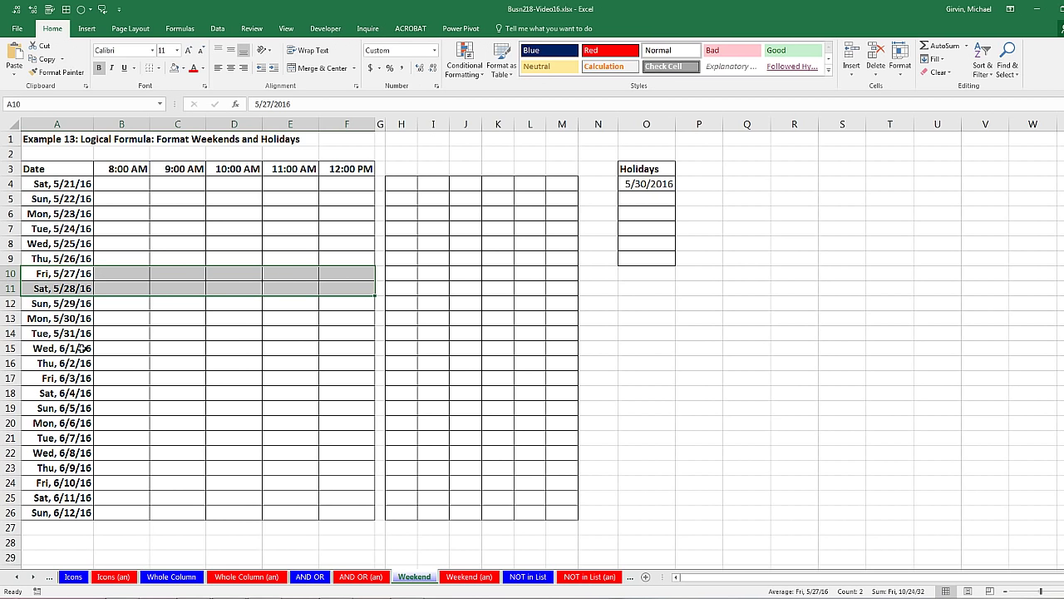
{"action": "left_click_drag", "start_coordinate": [41, 319], "coordinate": [334, 317]}
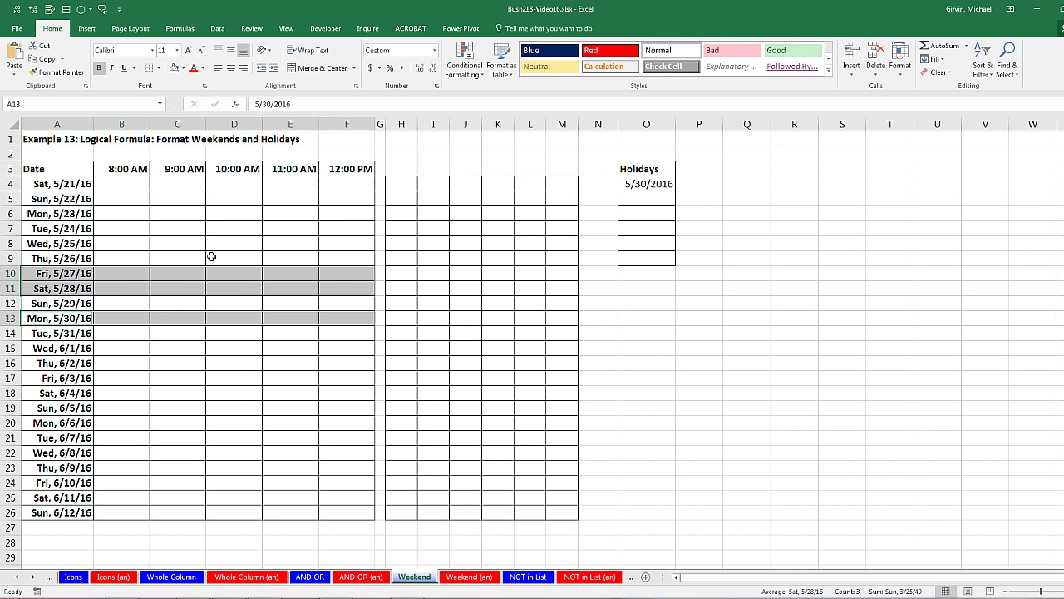
Start a NETWORKDAYS.INTL formula in H4 with A4 as the start date and A26 as the end date
{"action": "left_click", "coordinate": [405, 186]}
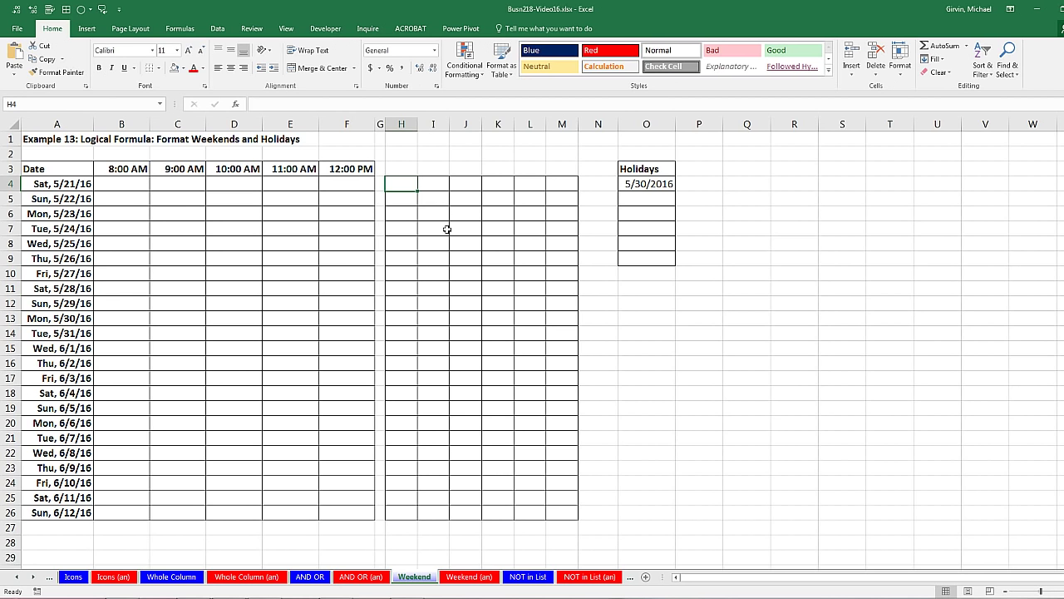
{"action": "type", "text": "=ne"}
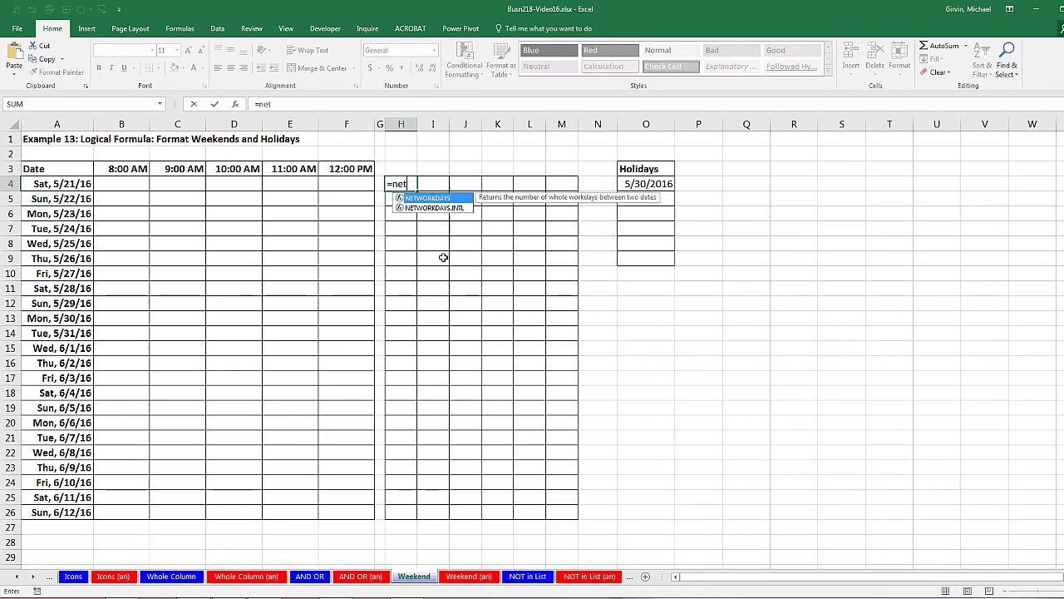
{"action": "type", "text": "t"}
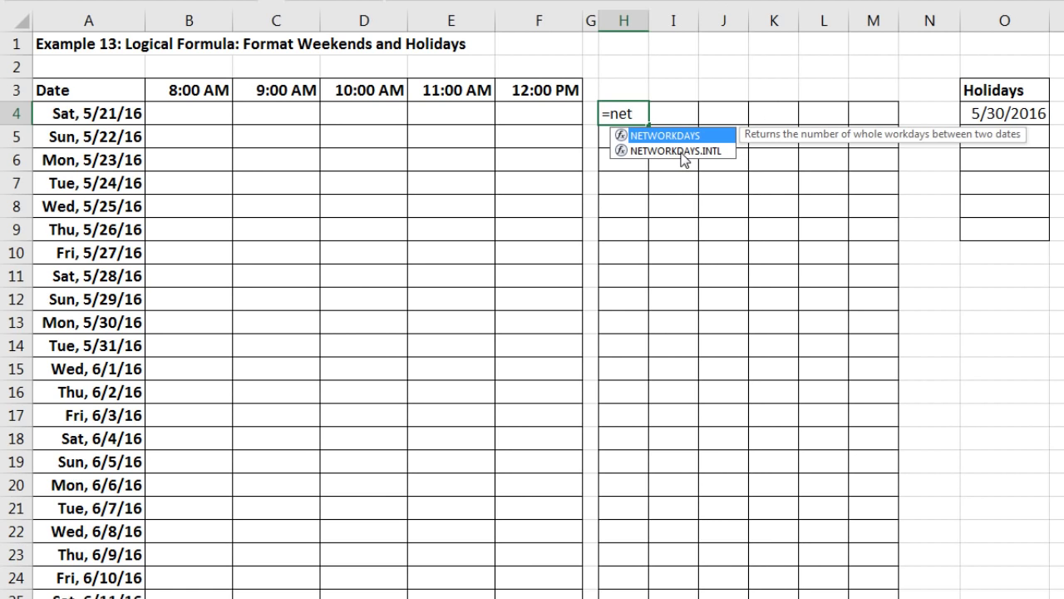
{"action": "double_click", "coordinate": [681, 153]}
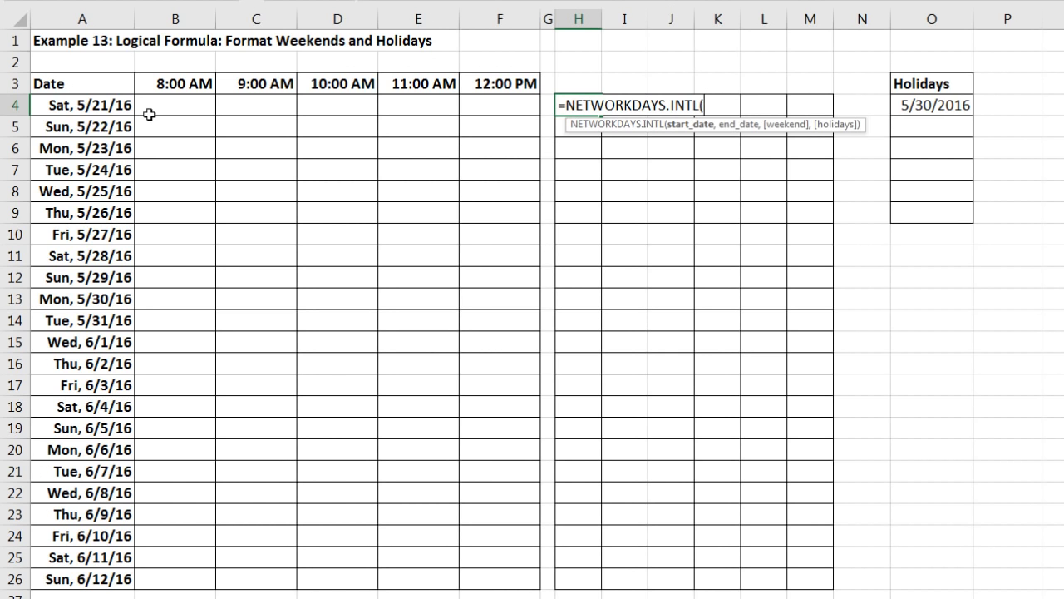
{"action": "left_click", "coordinate": [120, 102]}
{"action": "type", "text": ","}
{"action": "left_click", "coordinate": [117, 574]}
{"action": "type", "text": ","}
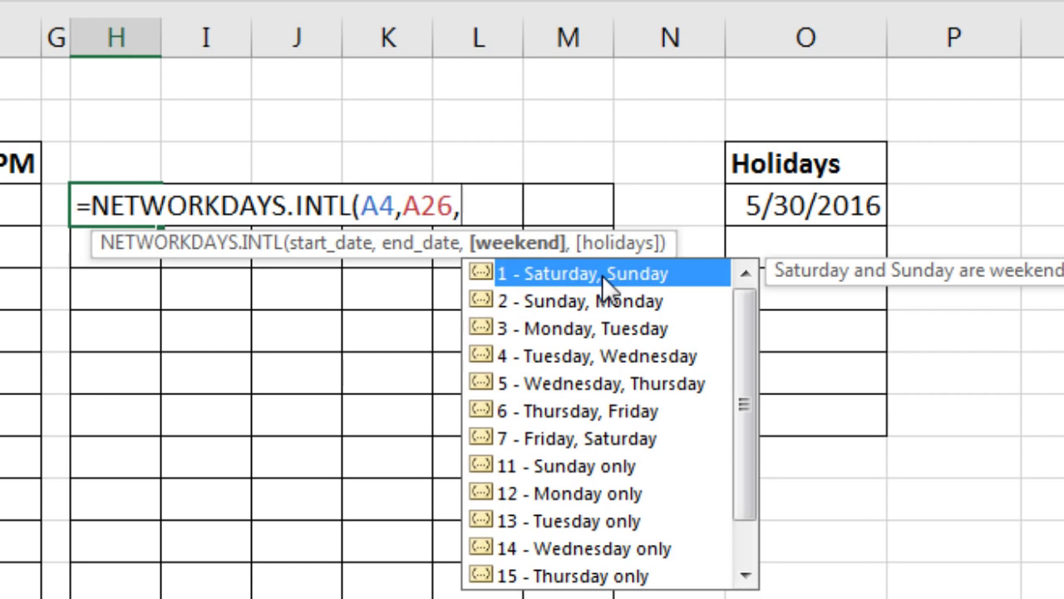
Complete the H4 formula with weekend option 7 (Friday, Saturday) and the absolute holidays range $O$4:$O$9
{"action": "double_click", "coordinate": [572, 445]}
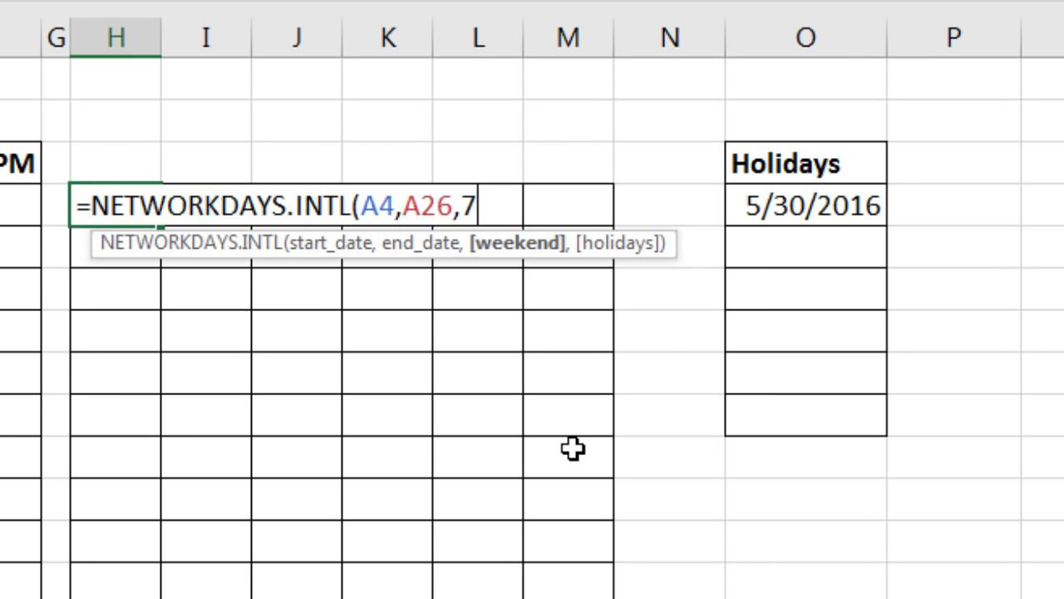
{"action": "type", "text": ","}
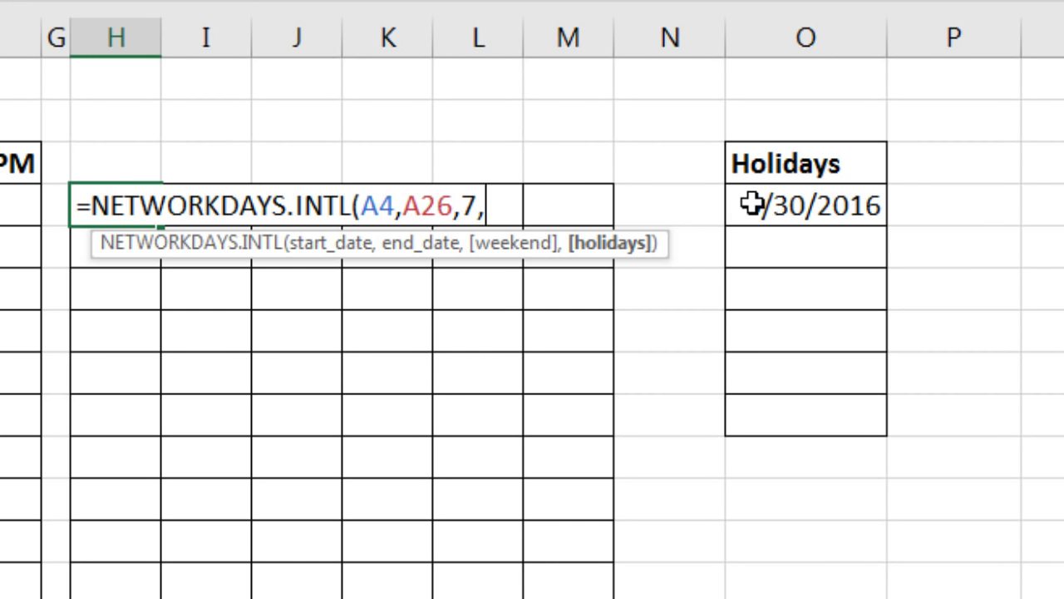
{"action": "left_click_drag", "start_coordinate": [751, 204], "coordinate": [793, 398]}
{"action": "key", "text": "F4"}
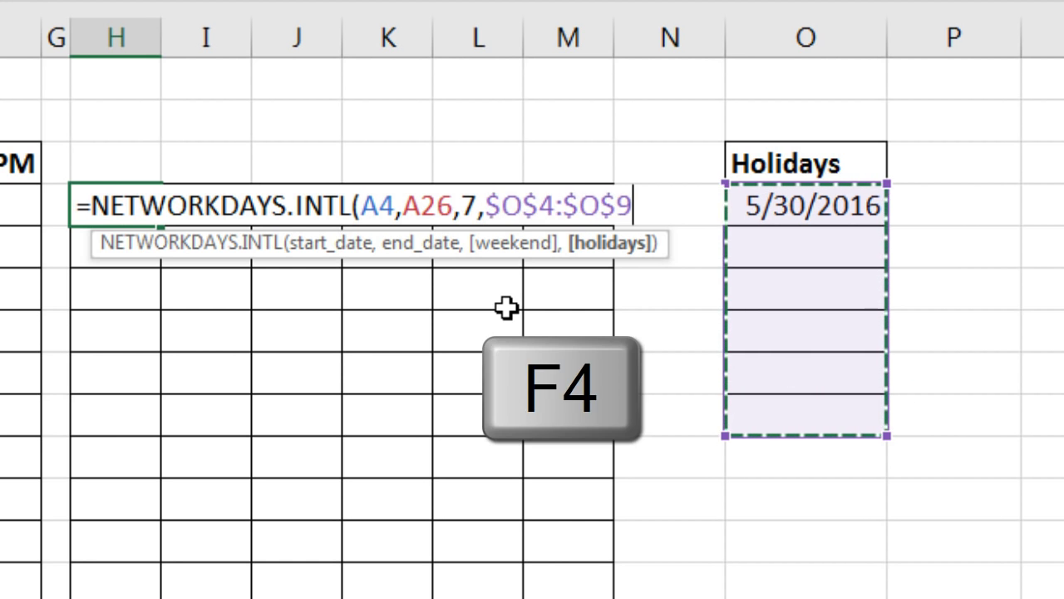
{"action": "type", "text": ")"}
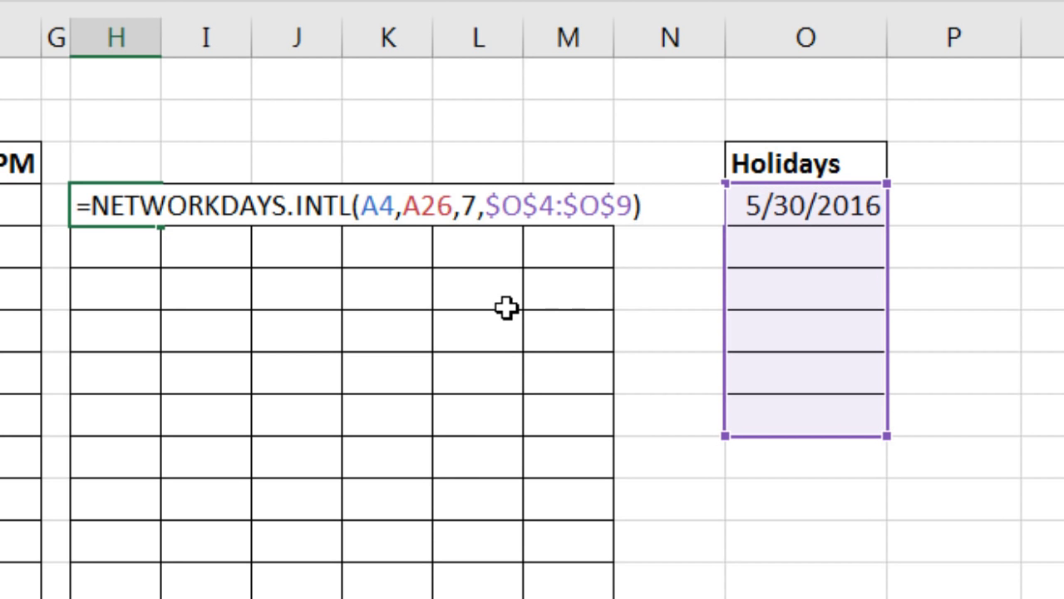
{"action": "key", "text": "Return"}
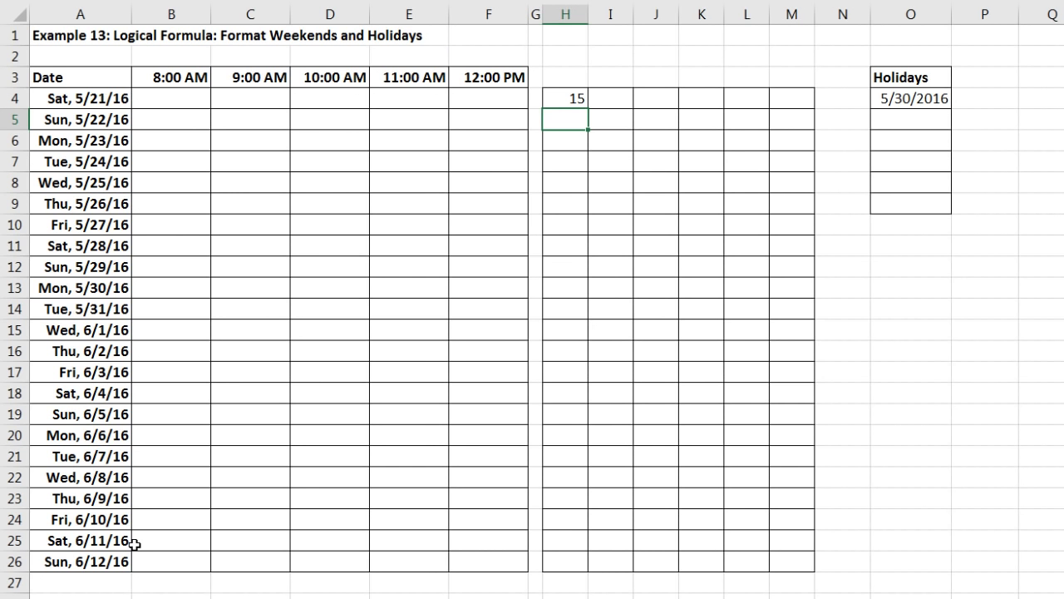
Edit the H4 formula so its start date is the column-locked reference $A4
{"action": "left_click", "coordinate": [574, 100]}
{"action": "double_click", "coordinate": [574, 100]}
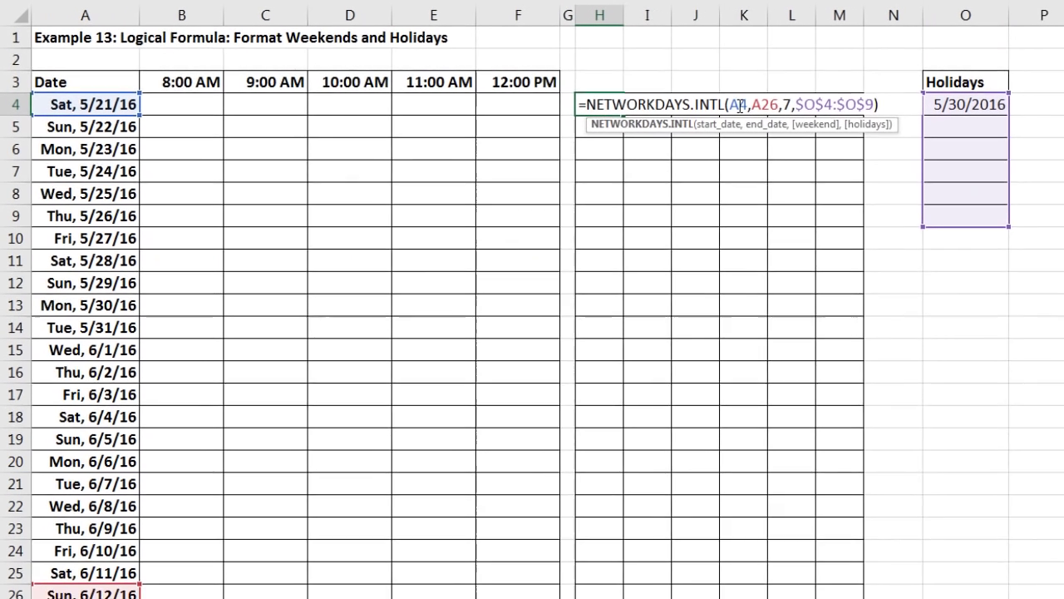
{"action": "double_click", "coordinate": [697, 99]}
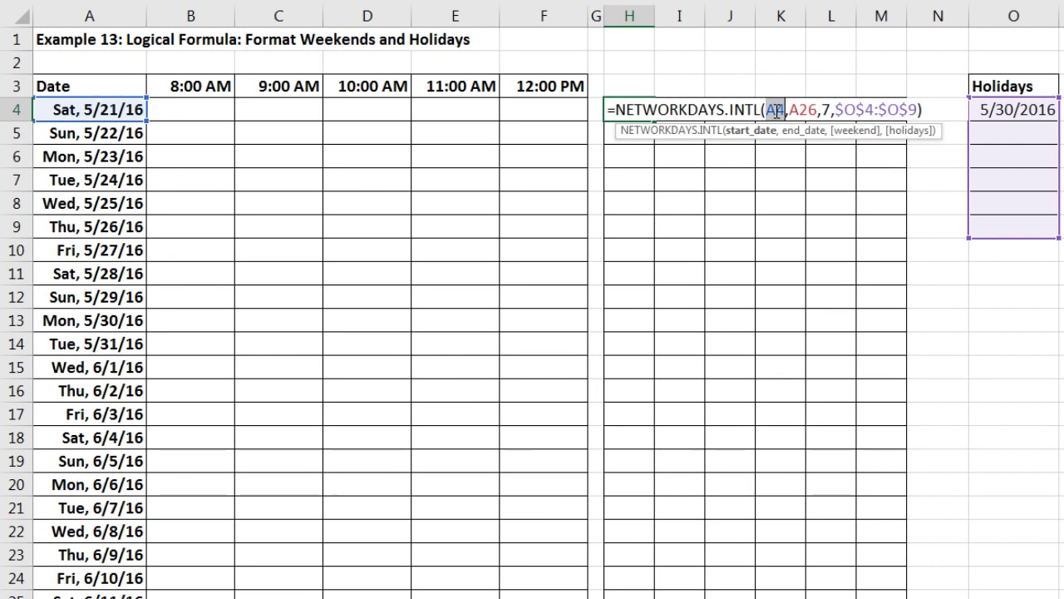
{"action": "left_click", "coordinate": [104, 107]}
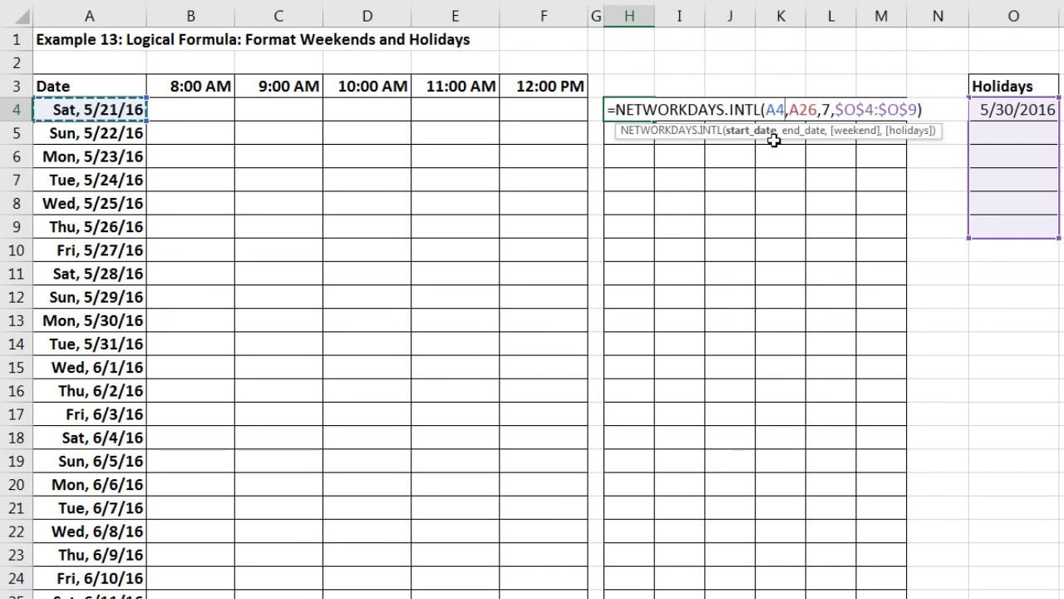
{"action": "key", "text": "F4"}
{"action": "key", "text": "F4"}
{"action": "key", "text": "F4"}
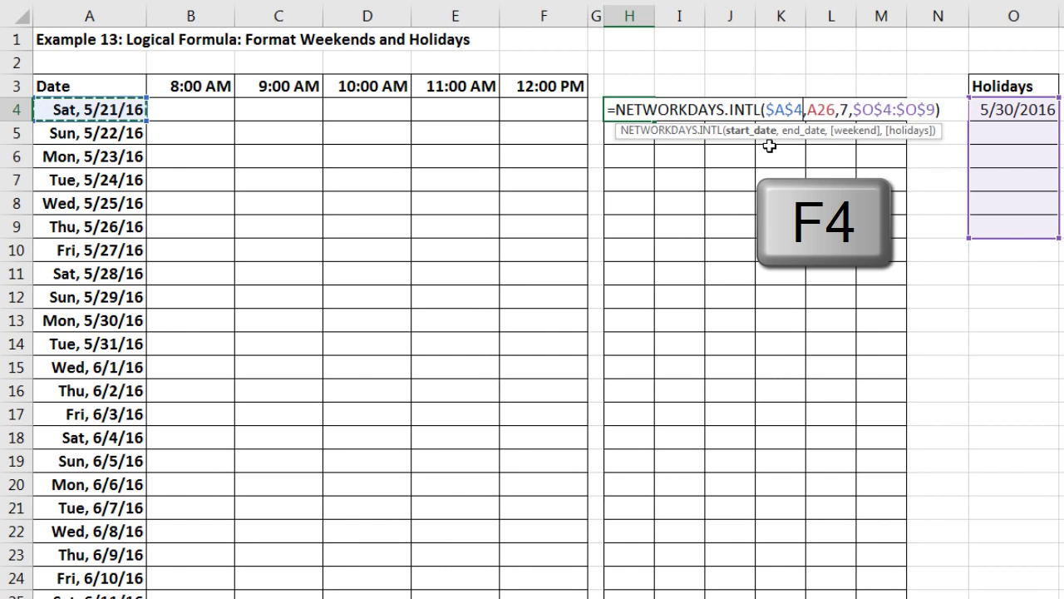
Replace the end date in the H4 formula with $A4, check both date arguments, and enter the formula
{"action": "double_click", "coordinate": [810, 109]}
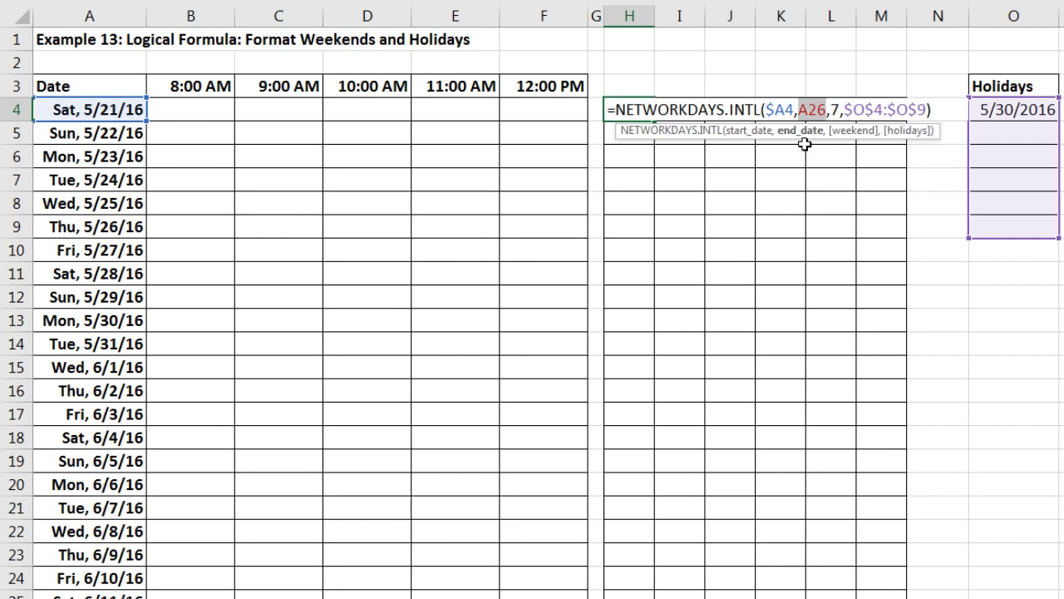
{"action": "left_click", "coordinate": [104, 110]}
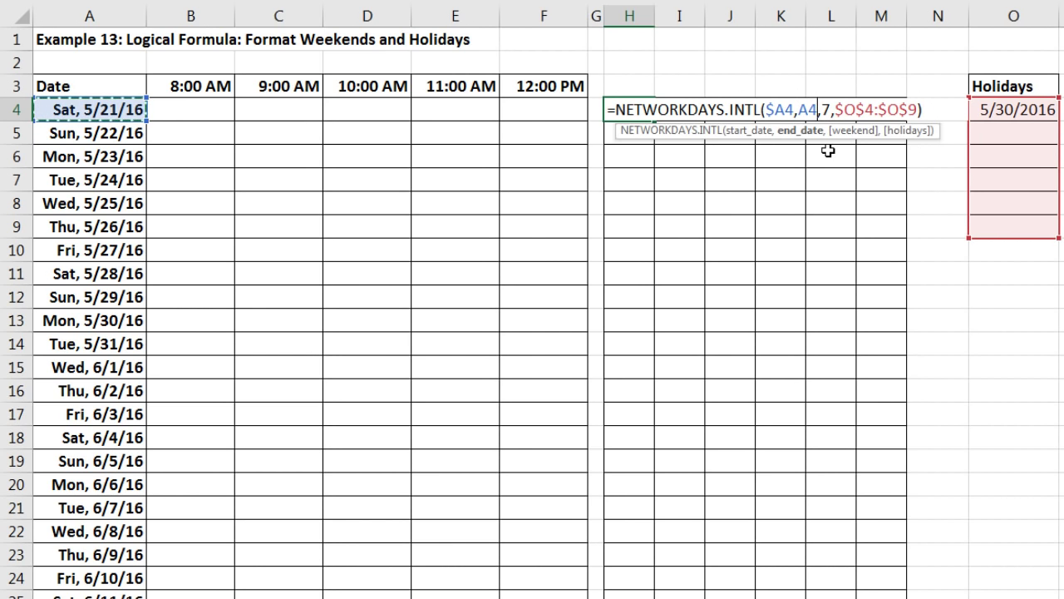
{"action": "key", "text": "F4"}
{"action": "key", "text": "F4"}
{"action": "key", "text": "F4"}
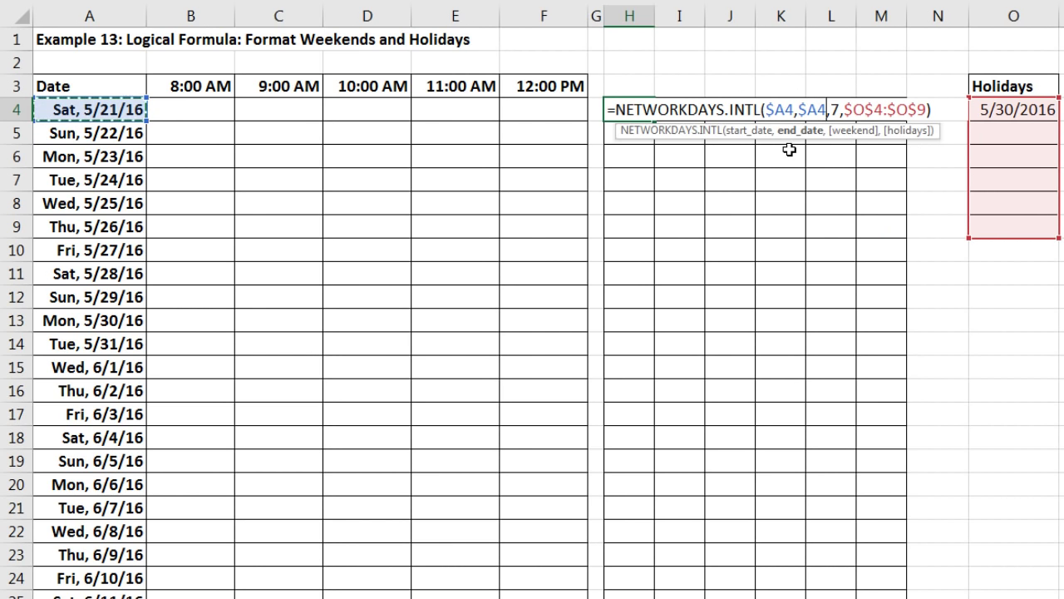
{"action": "left_click", "coordinate": [738, 136]}
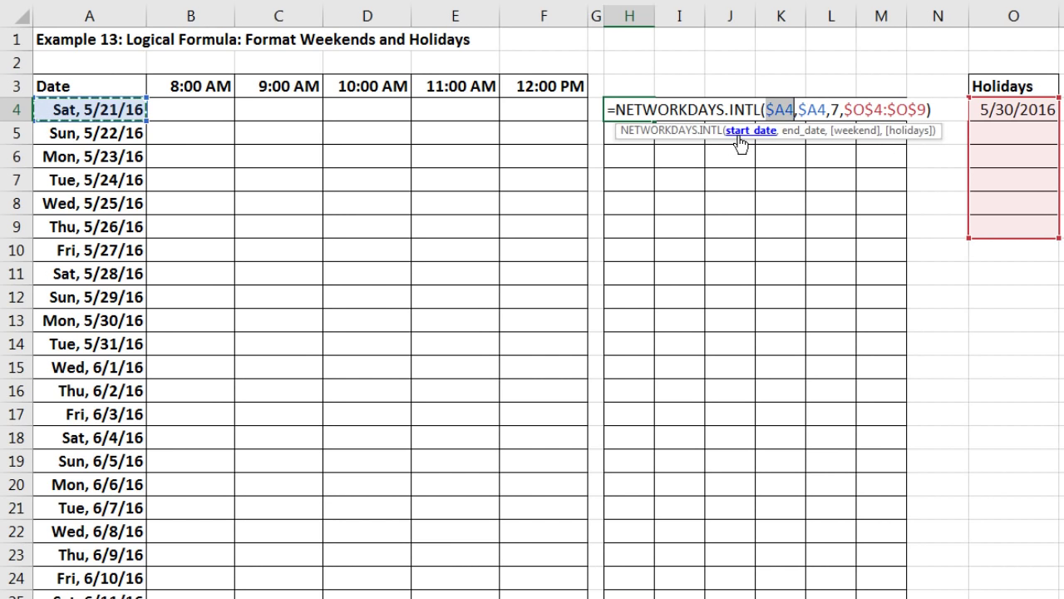
{"action": "left_click", "coordinate": [794, 133]}
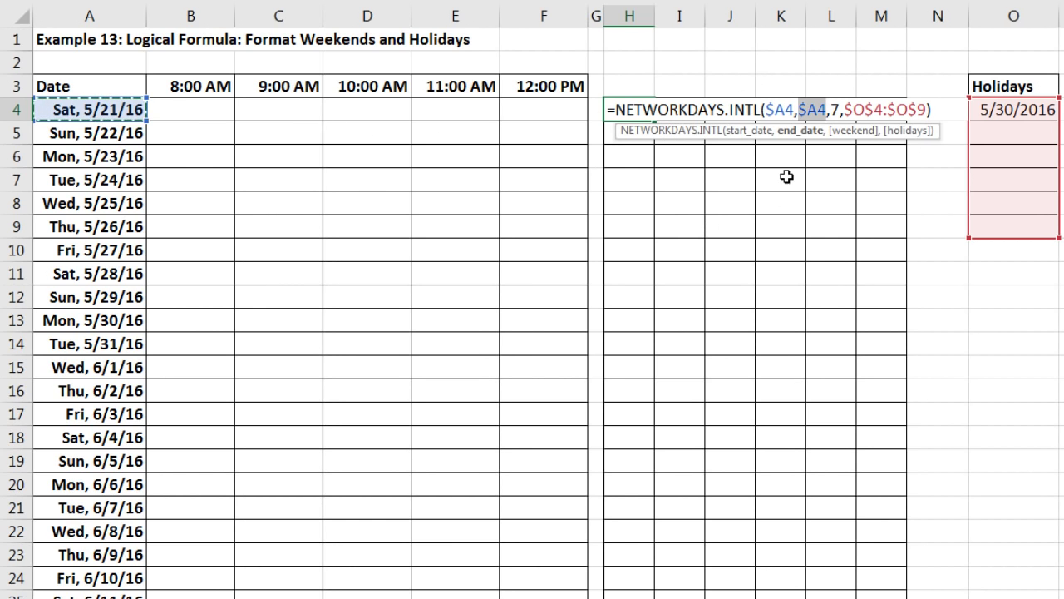
{"action": "key", "text": "ctrl+Return"}
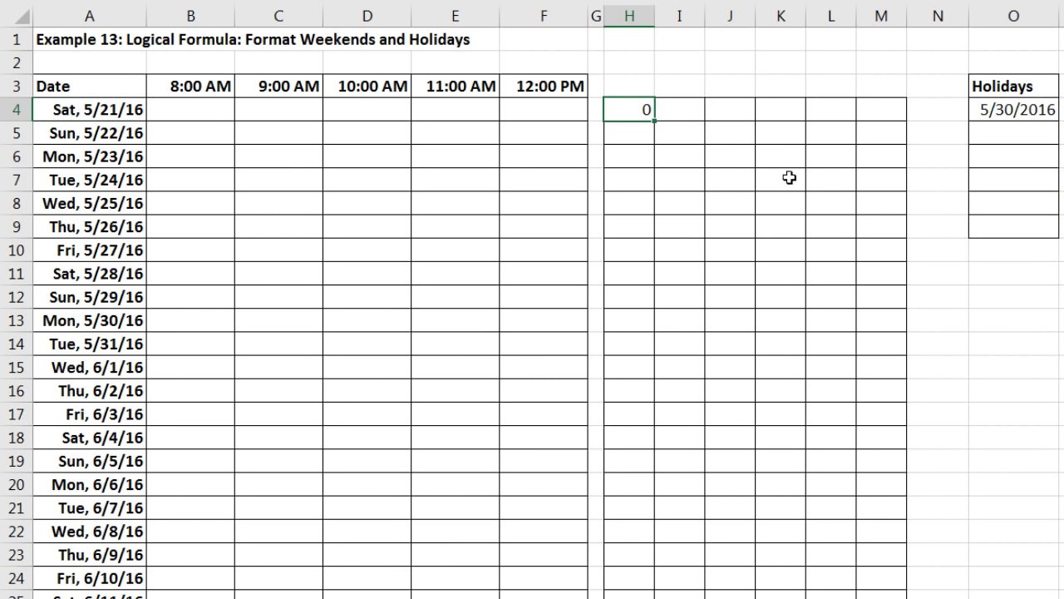
Fill the H4 formula across to M4 and down to row 26, then review the results in H5:M9
{"action": "left_click_drag", "start_coordinate": [656, 121], "coordinate": [907, 121]}
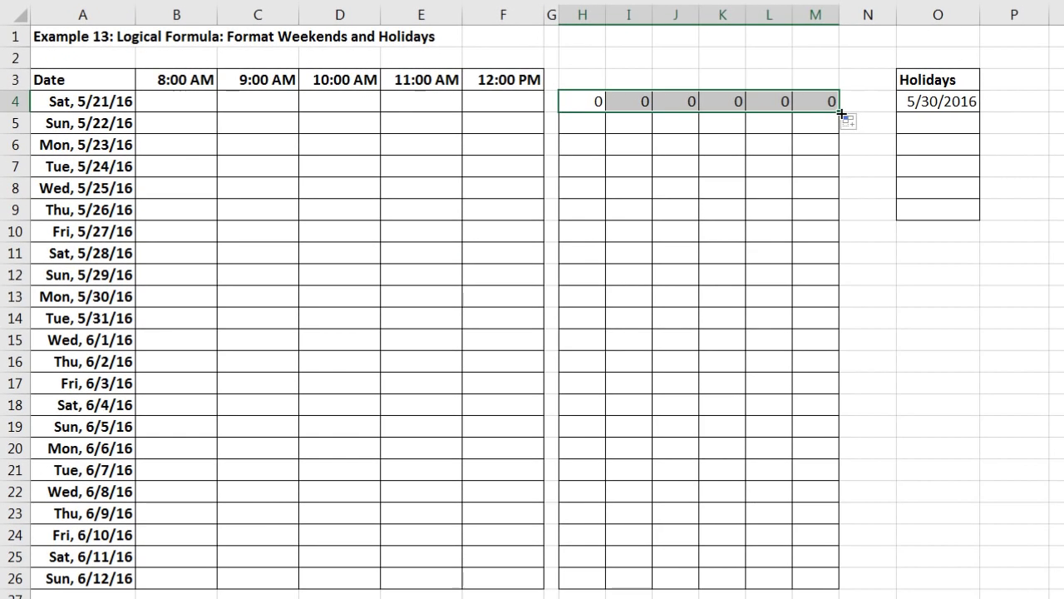
{"action": "left_click_drag", "start_coordinate": [841, 113], "coordinate": [861, 566]}
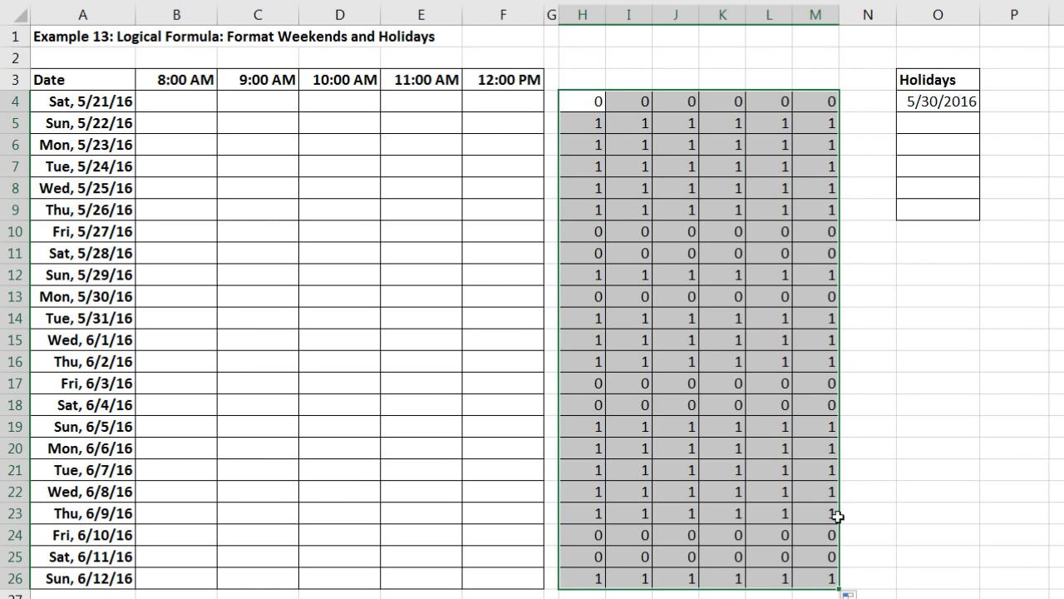
{"action": "left_click_drag", "start_coordinate": [593, 120], "coordinate": [803, 210]}
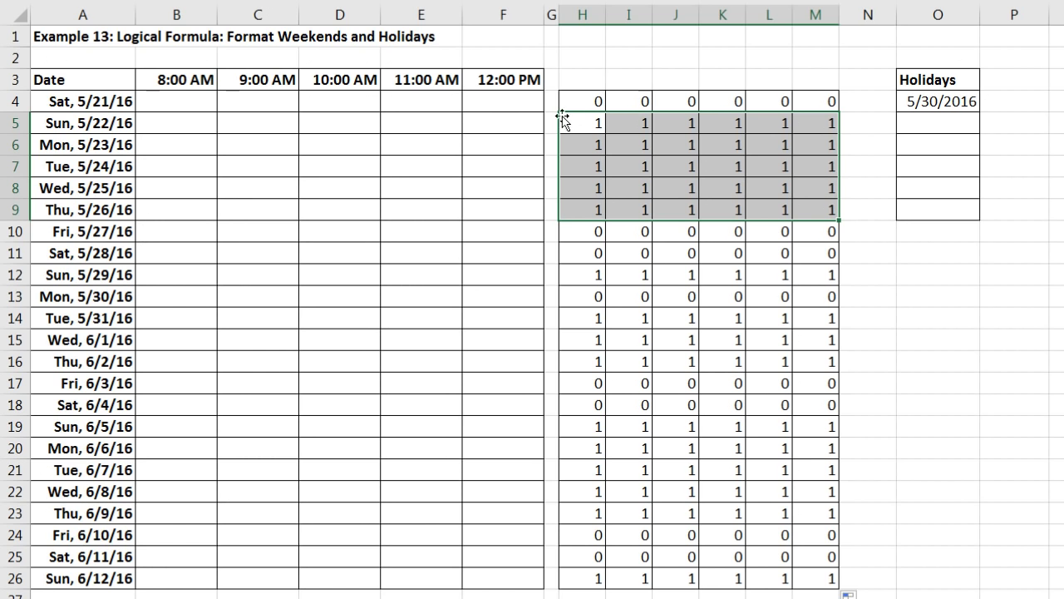
Add =0 to the end of the H4 formula, refill H4:M26 with it, and check the 5/30/16 row
{"action": "double_click", "coordinate": [582, 100]}
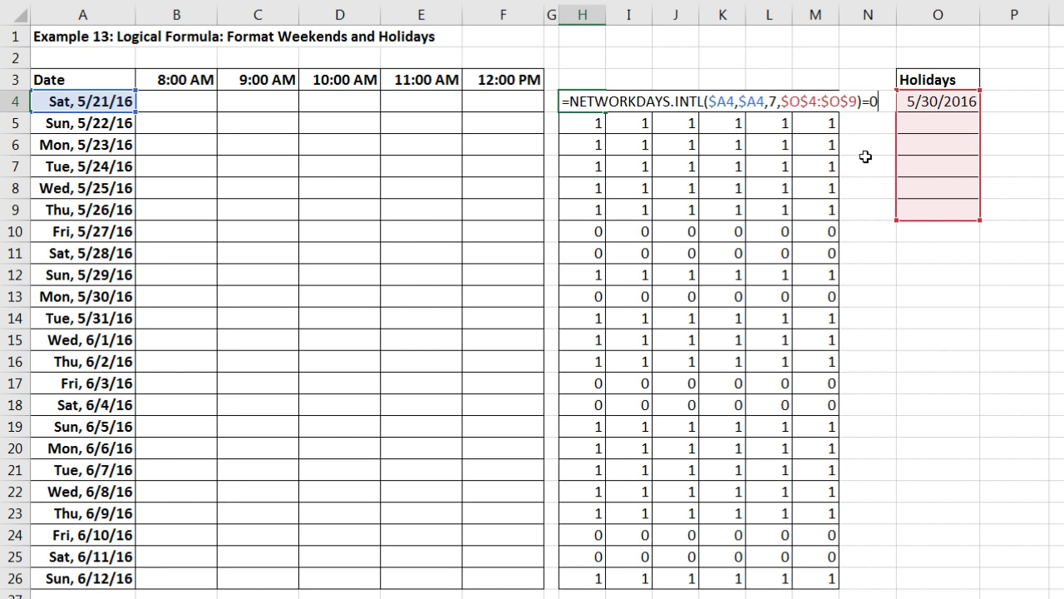
{"action": "key", "text": "ctrl+Return"}
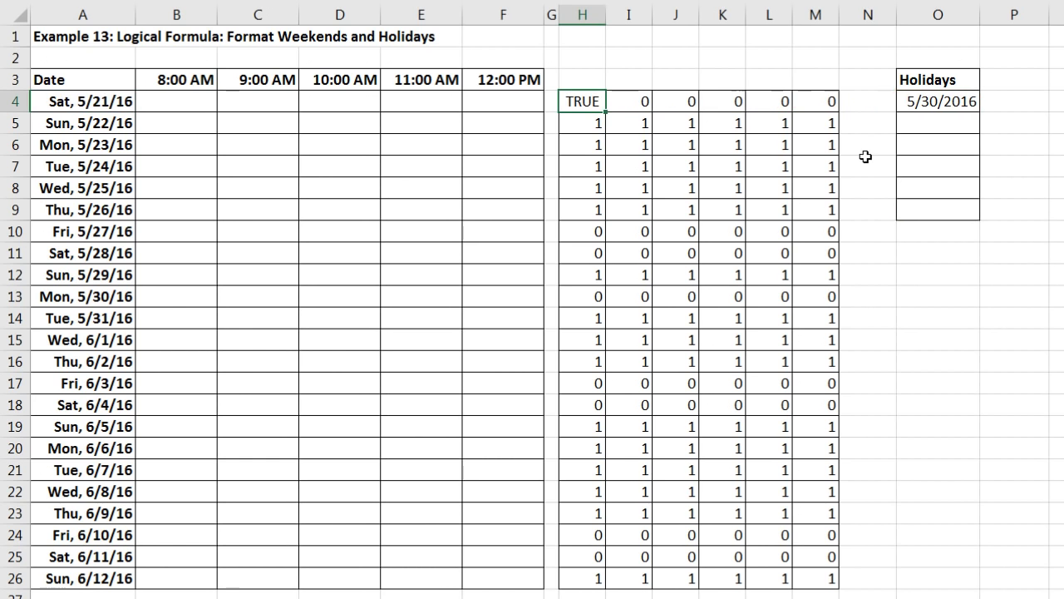
{"action": "left_click_drag", "start_coordinate": [607, 113], "coordinate": [836, 114]}
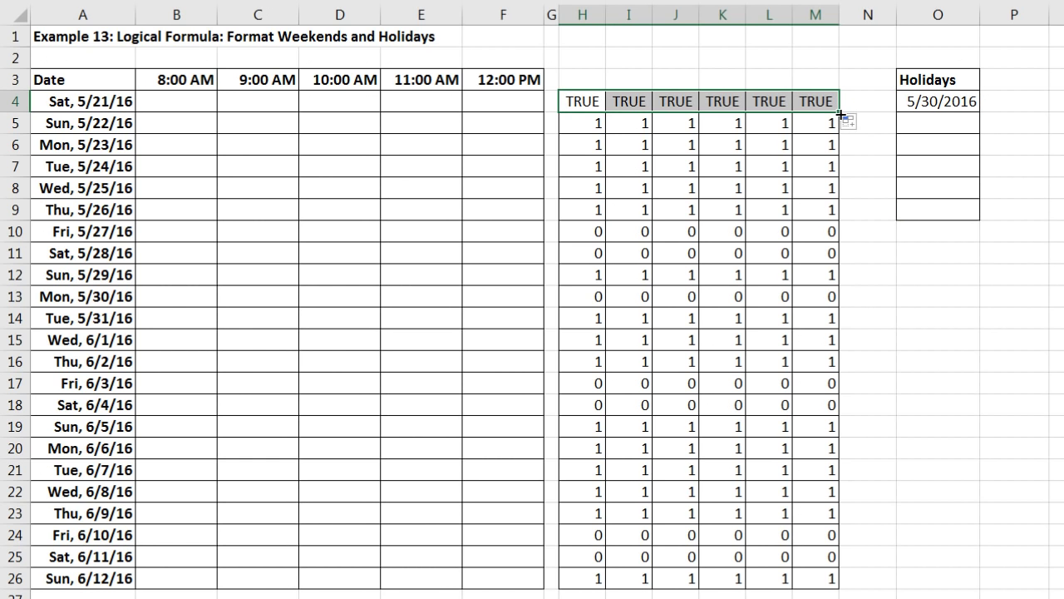
{"action": "double_click", "coordinate": [840, 114]}
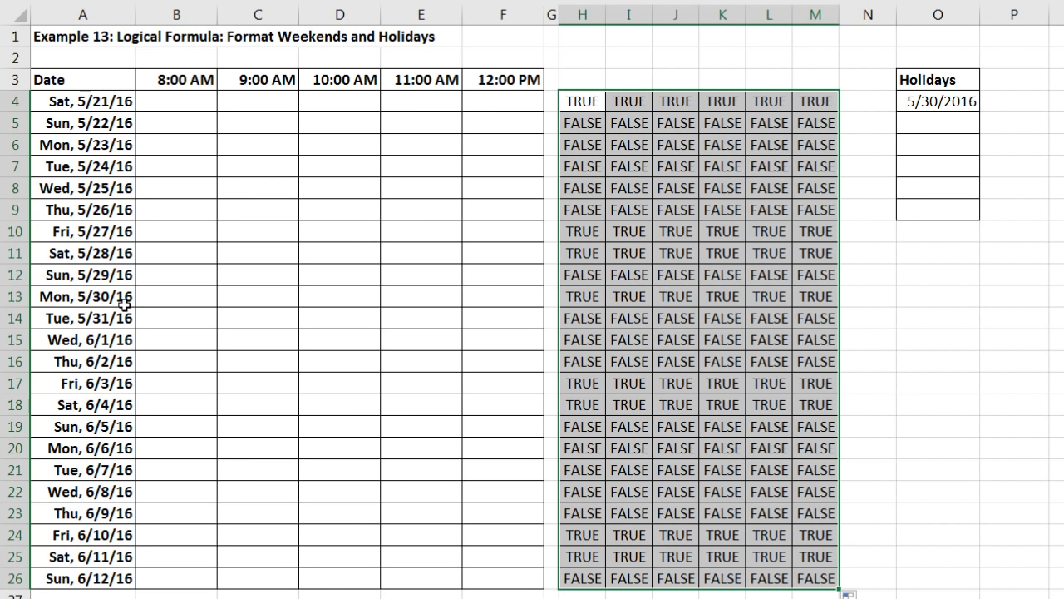
{"action": "left_click_drag", "start_coordinate": [570, 299], "coordinate": [812, 296]}
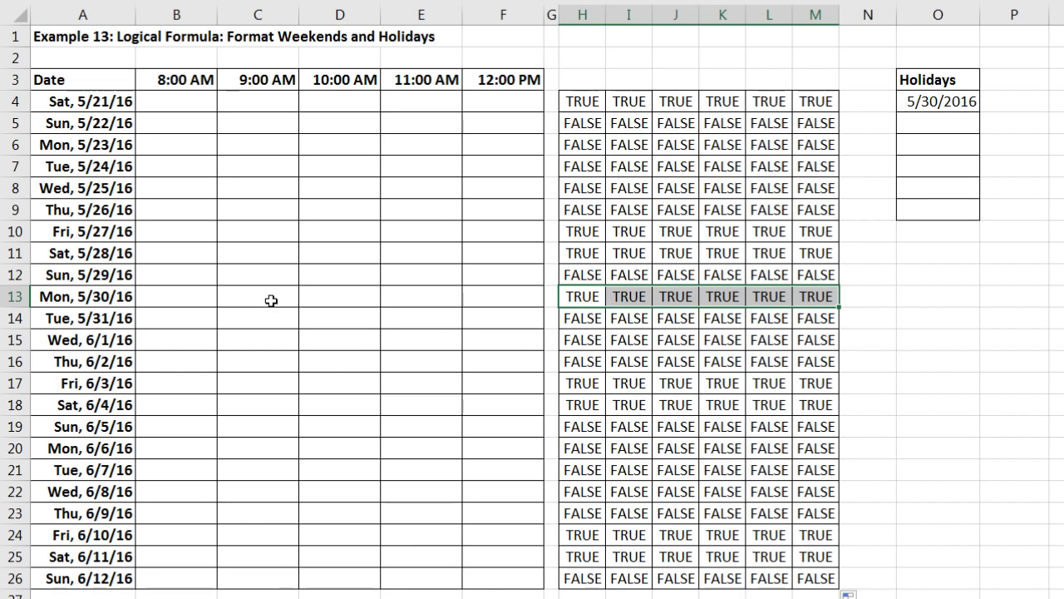
Copy the full formula text from H4 and leave the cell unedited
{"action": "left_click", "coordinate": [590, 101]}
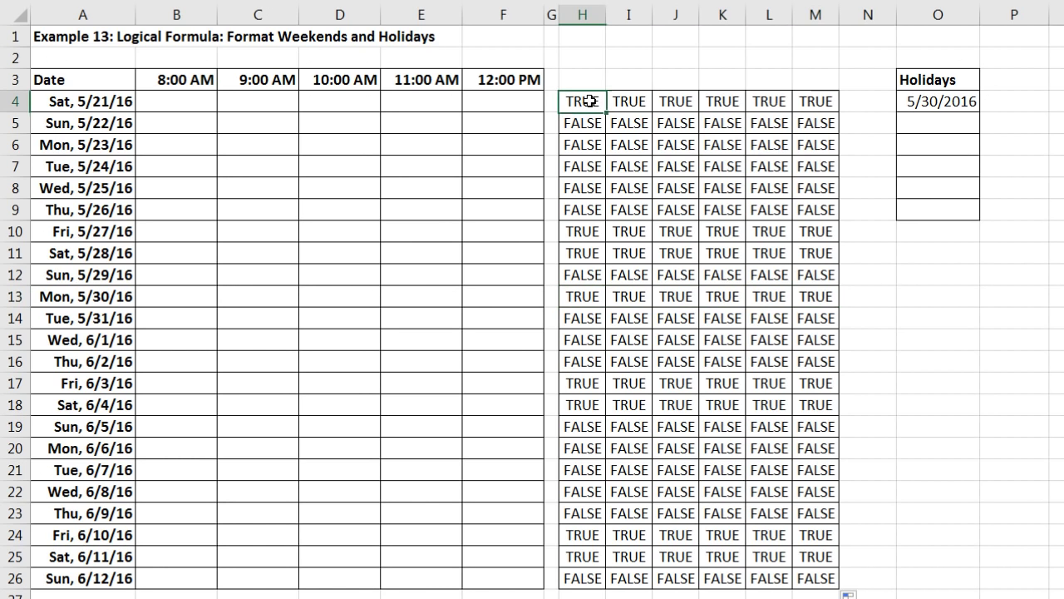
{"action": "key", "text": "F2"}
{"action": "left_click_drag", "start_coordinate": [878, 101], "coordinate": [552, 97]}
{"action": "key", "text": "ctrl+c"}
{"action": "key", "text": "Escape"}
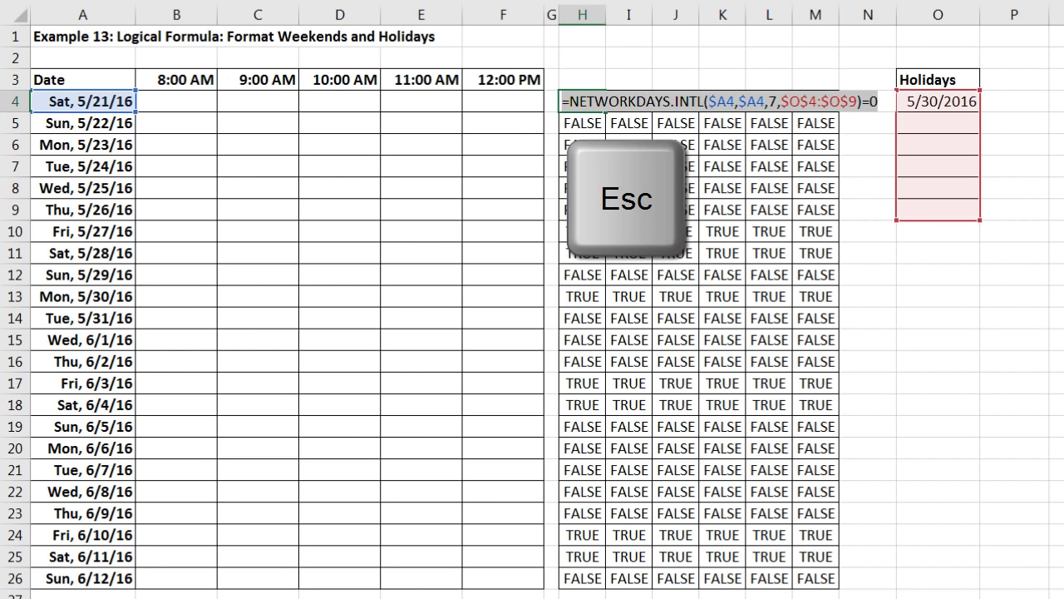
Start a formula-based conditional formatting rule for B4:F26 using the copied formula =NETWORKDAYS.INTL($A4,$A4,7,$O$4:$O$9)=0
{"action": "left_click_drag", "start_coordinate": [188, 103], "coordinate": [490, 574]}
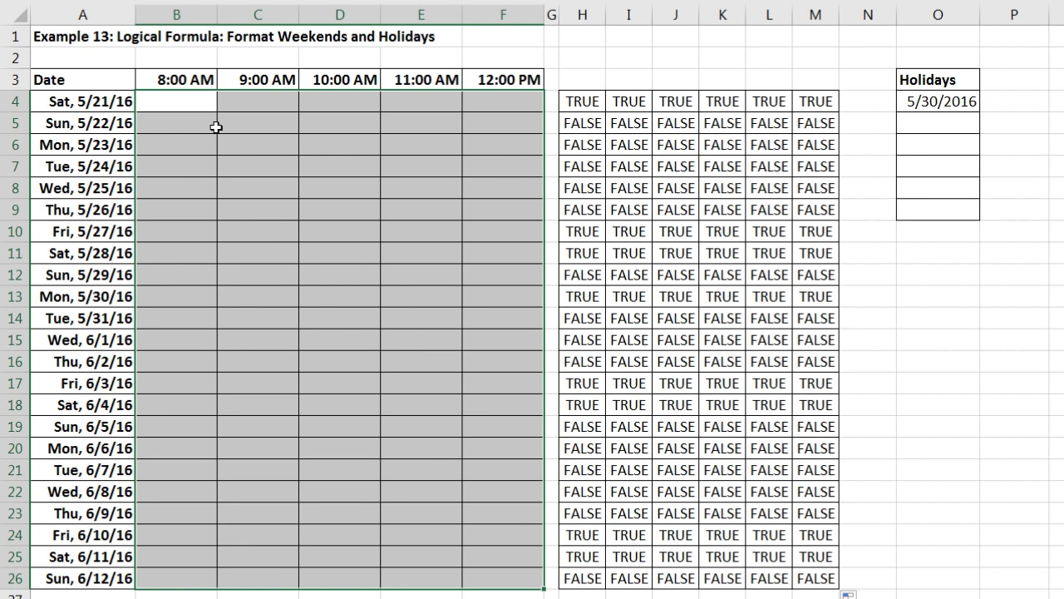
{"action": "key", "text": "alt"}
{"action": "key", "text": "h"}
{"action": "key", "text": "l"}
{"action": "key", "text": "h"}
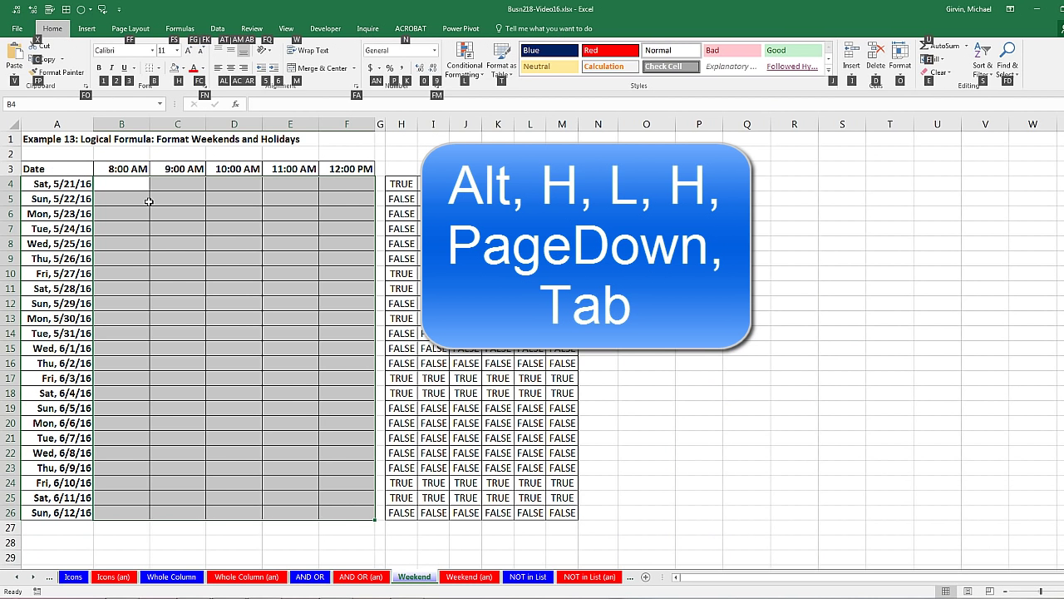
{"action": "key", "text": "Page_Down"}
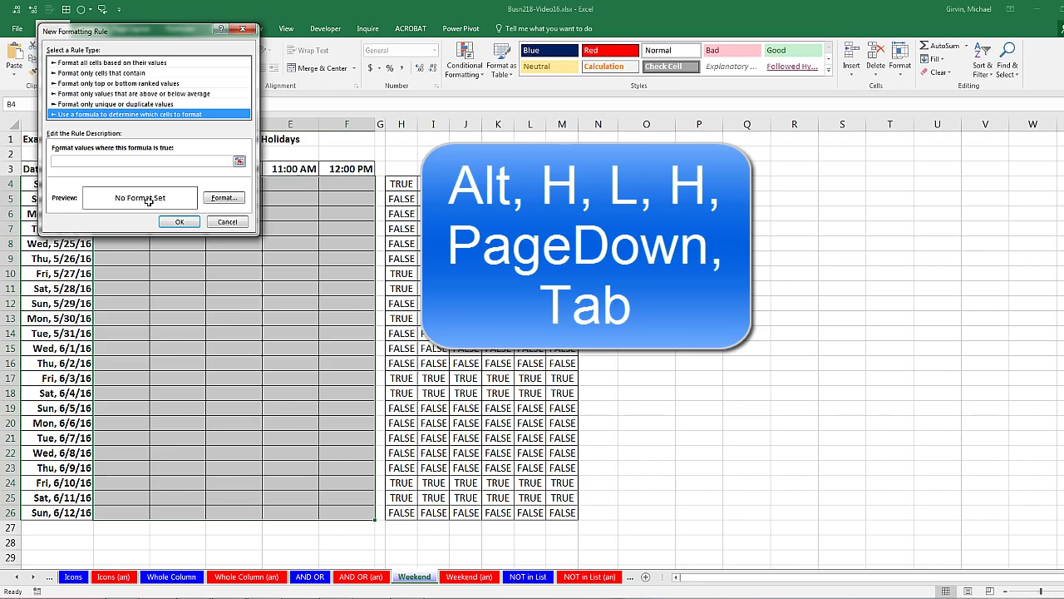
{"action": "key", "text": "Tab"}
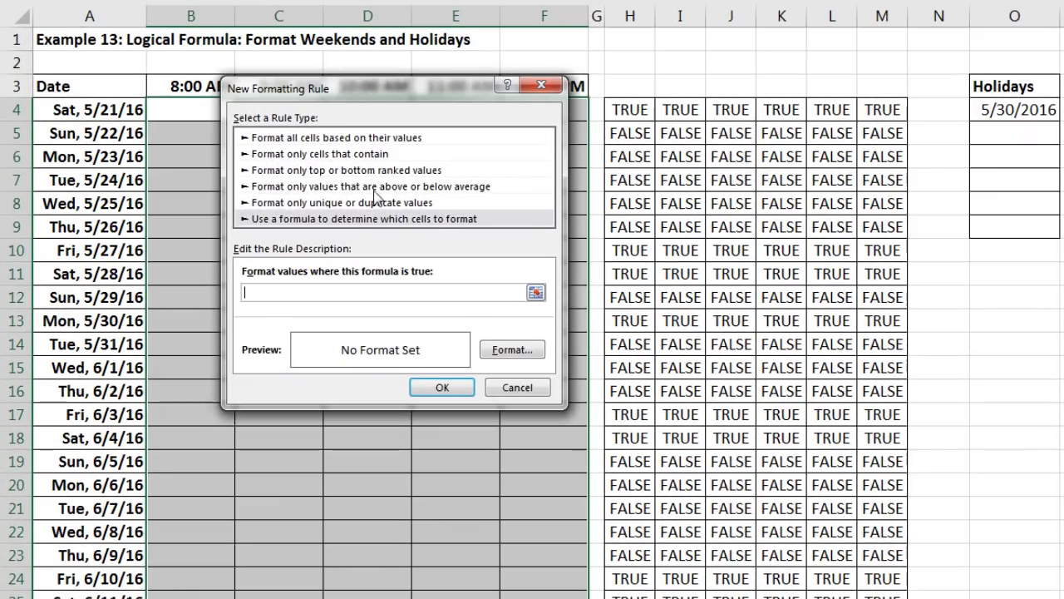
{"action": "key", "text": "ctrl+v"}
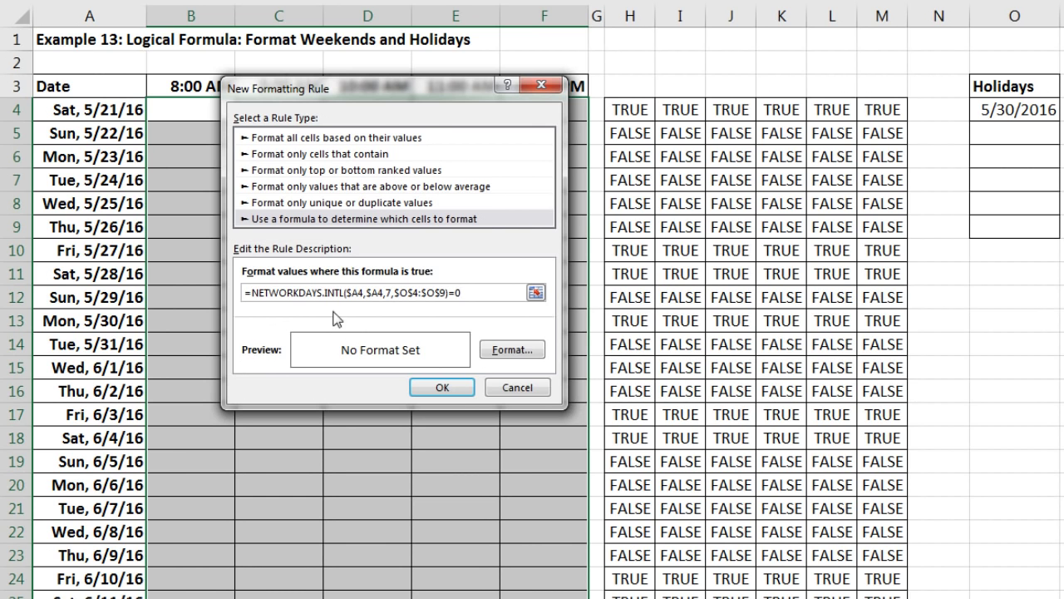
Give the weekend and holiday rule a yellow fill and apply it to B4:F26
{"action": "left_click", "coordinate": [511, 350]}
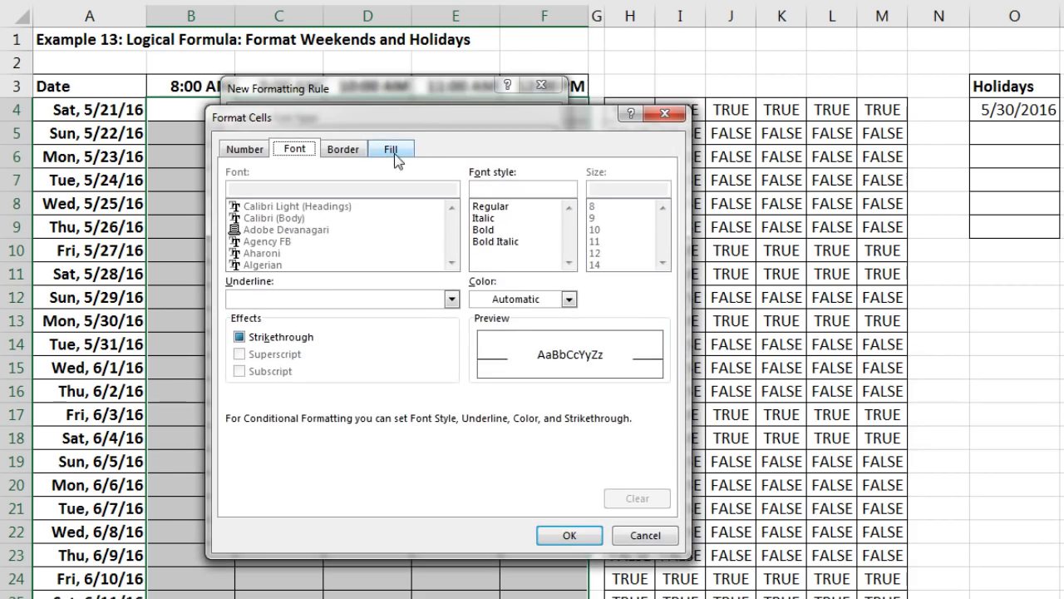
{"action": "left_click", "coordinate": [391, 149]}
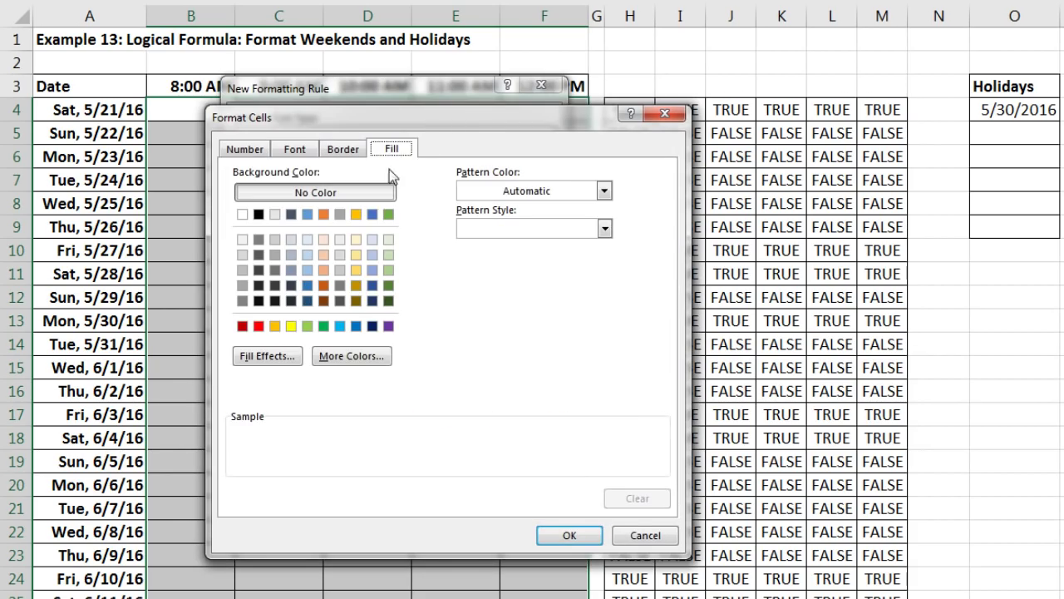
{"action": "left_click", "coordinate": [291, 325]}
{"action": "left_click", "coordinate": [570, 535]}
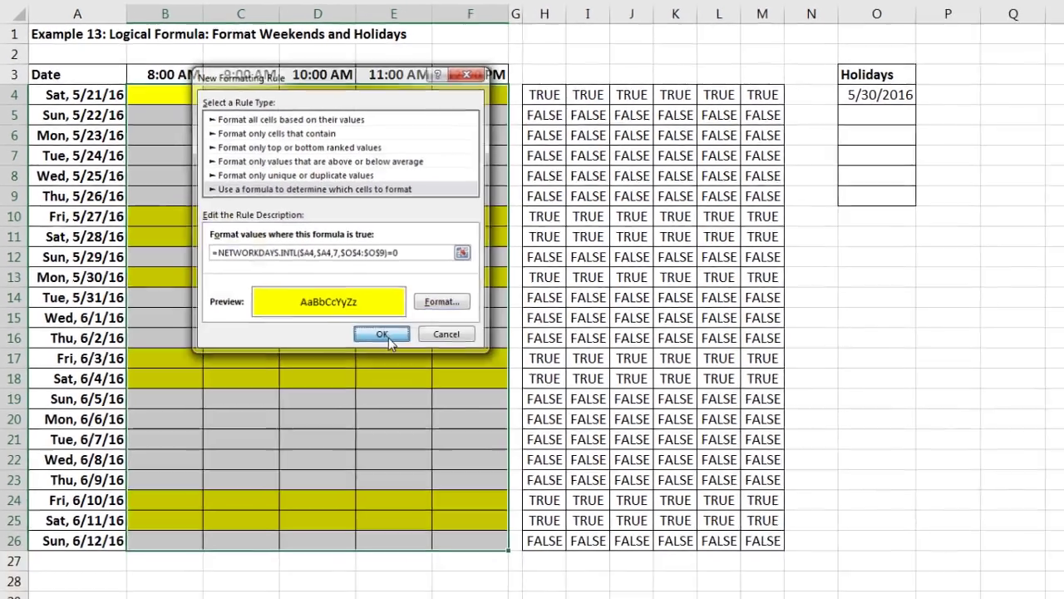
{"action": "left_click", "coordinate": [428, 374]}
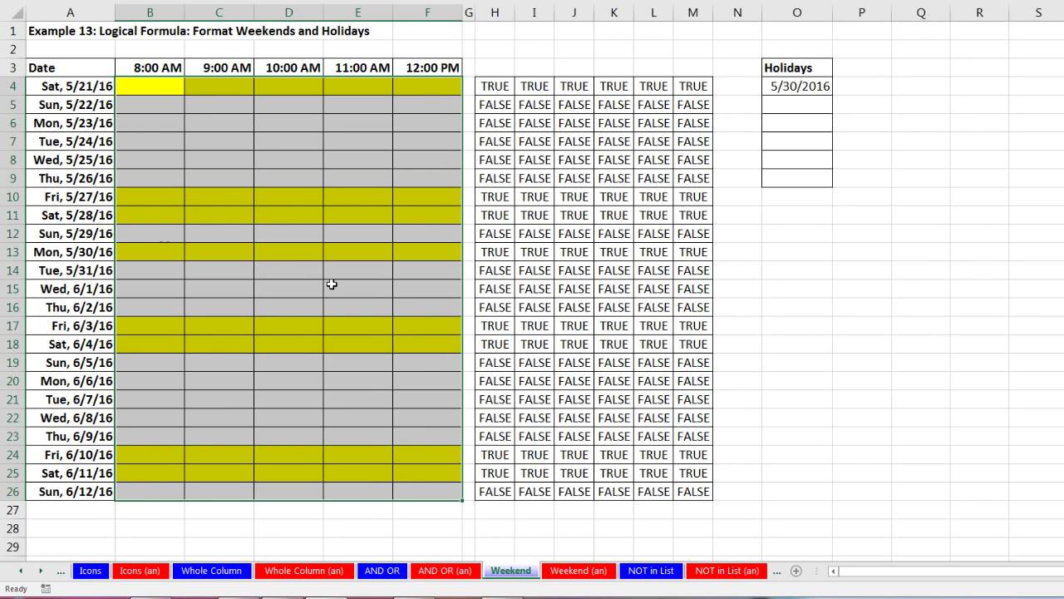
Switch to the NOT in List sheet and look over the book titles in List 2 and List 1
{"action": "left_click", "coordinate": [653, 571]}
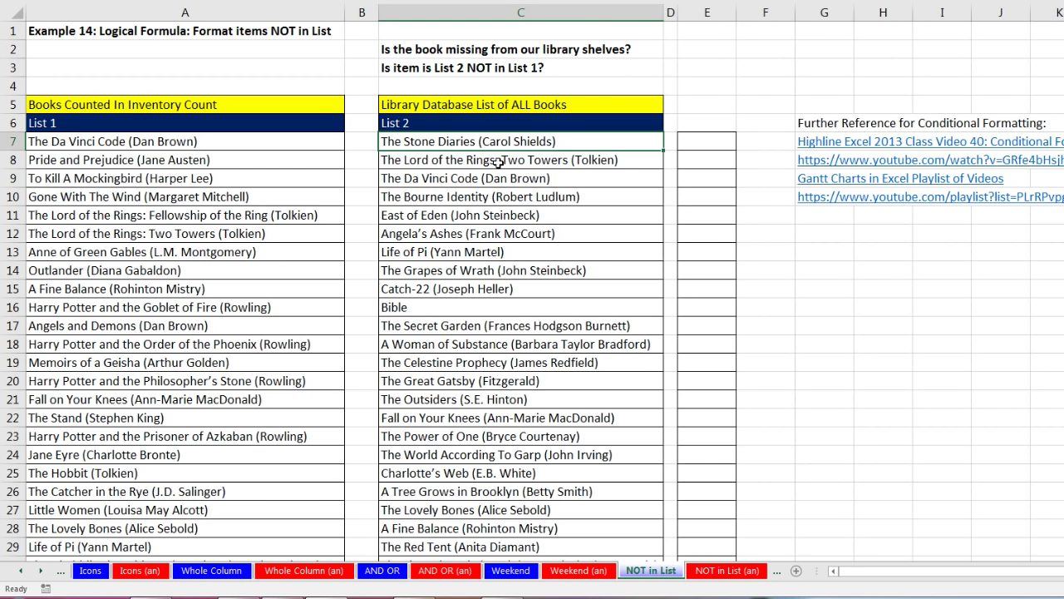
{"action": "left_click_drag", "start_coordinate": [479, 143], "coordinate": [465, 449]}
{"action": "left_click_drag", "start_coordinate": [257, 143], "coordinate": [245, 472]}
{"action": "left_click", "coordinate": [391, 176]}
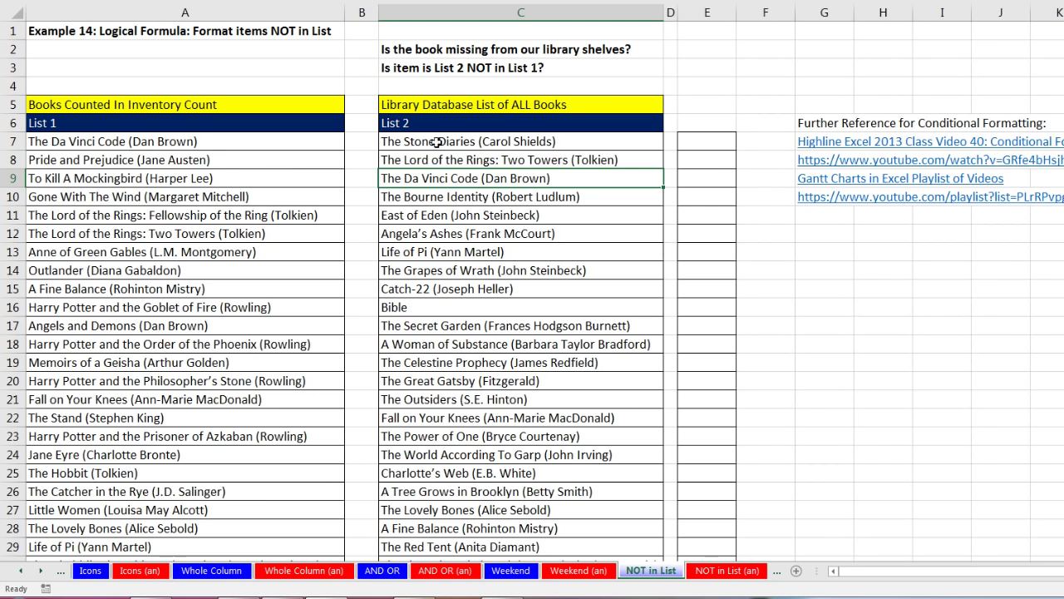
Enter =MATCH(C7,$A$7:$A$99,0) in E7 to look up the first List 2 book in List 1
{"action": "left_click", "coordinate": [695, 140]}
{"action": "type", "text": "=match"}
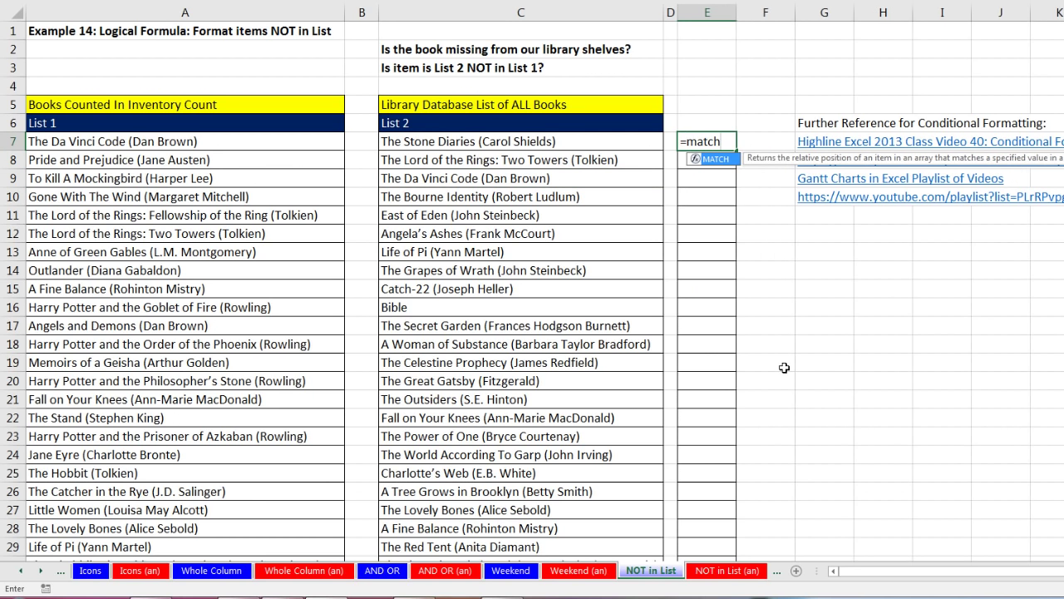
{"action": "key", "text": "Tab"}
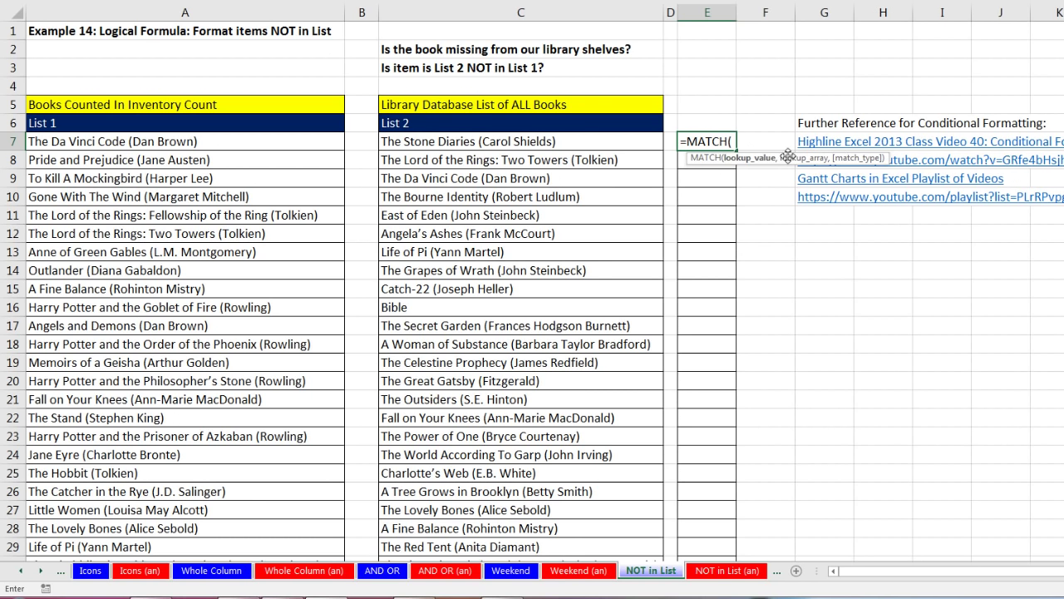
{"action": "left_click", "coordinate": [574, 140]}
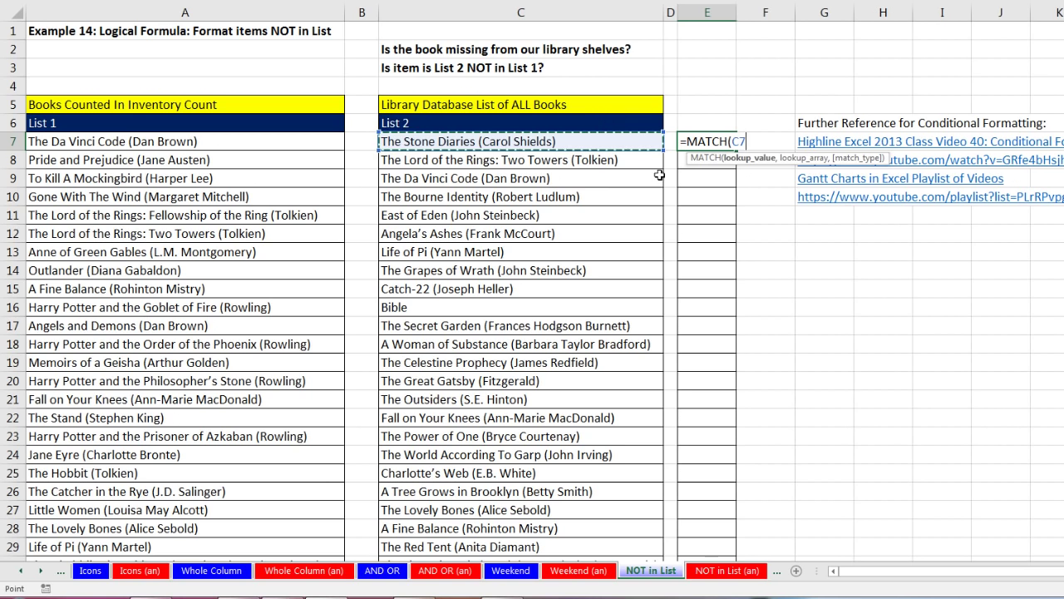
{"action": "type", "text": ","}
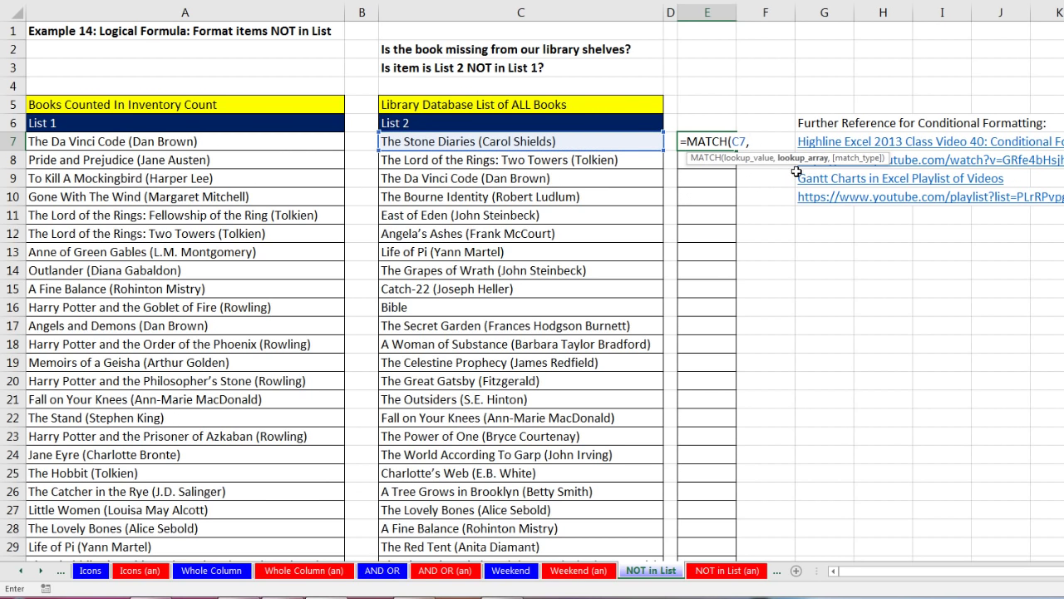
{"action": "left_click", "coordinate": [272, 143]}
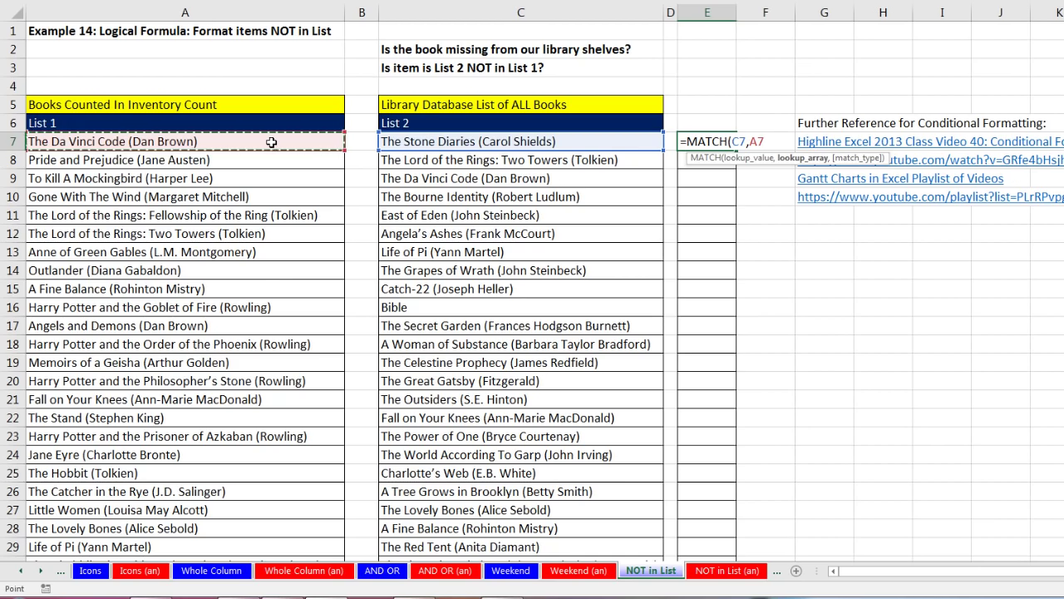
{"action": "key", "text": "ctrl+shift+Down"}
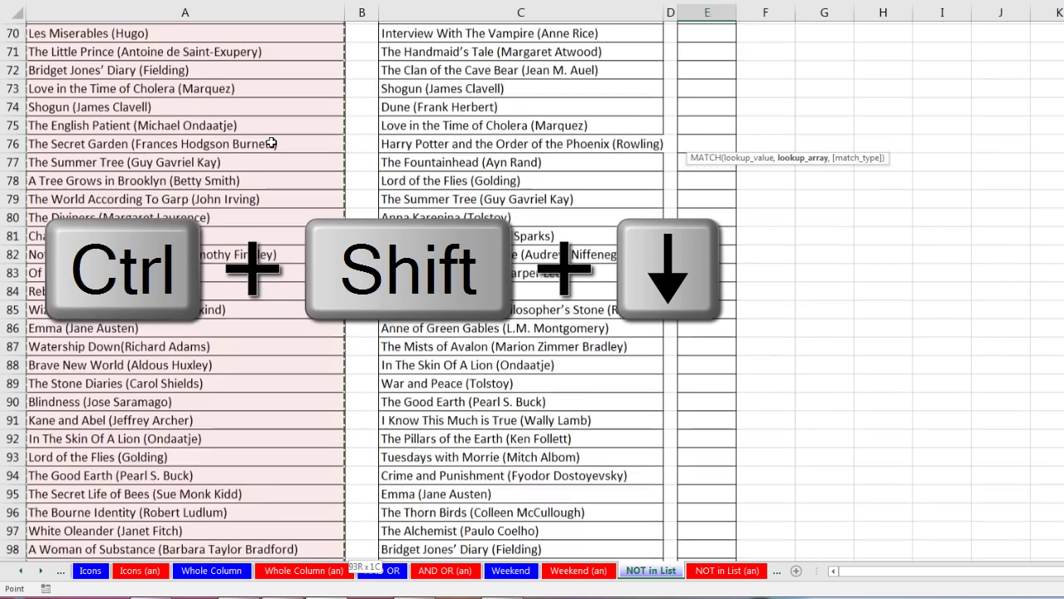
{"action": "key", "text": "F4"}
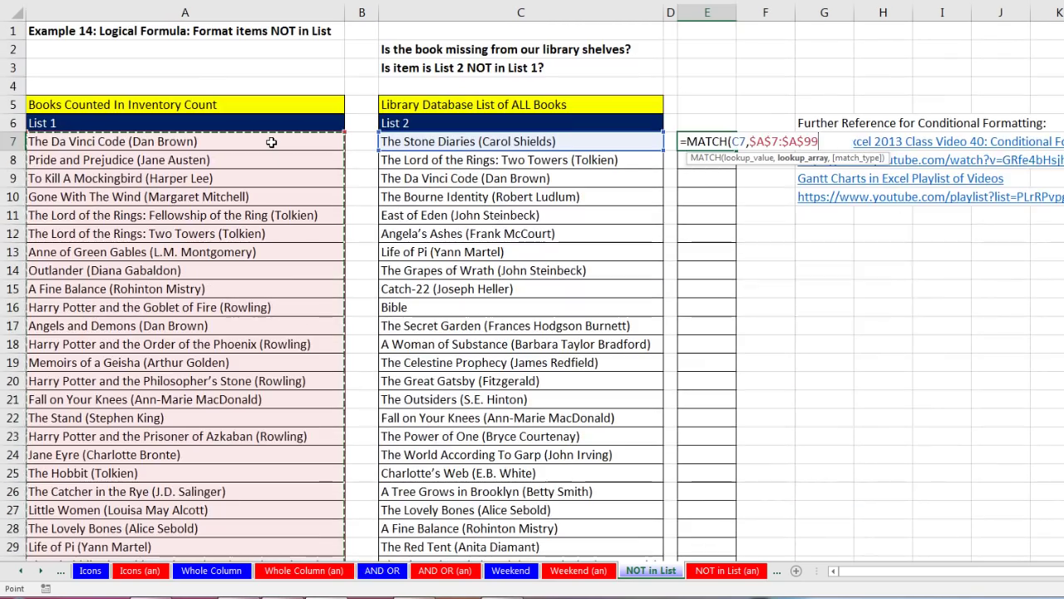
{"action": "type", "text": ","}
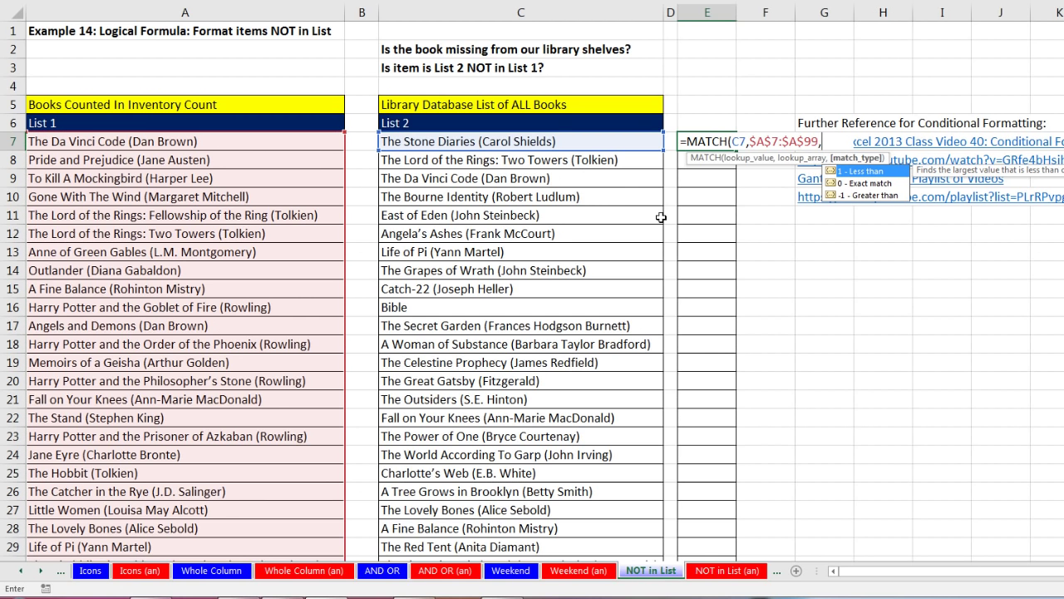
{"action": "type", "text": "0)"}
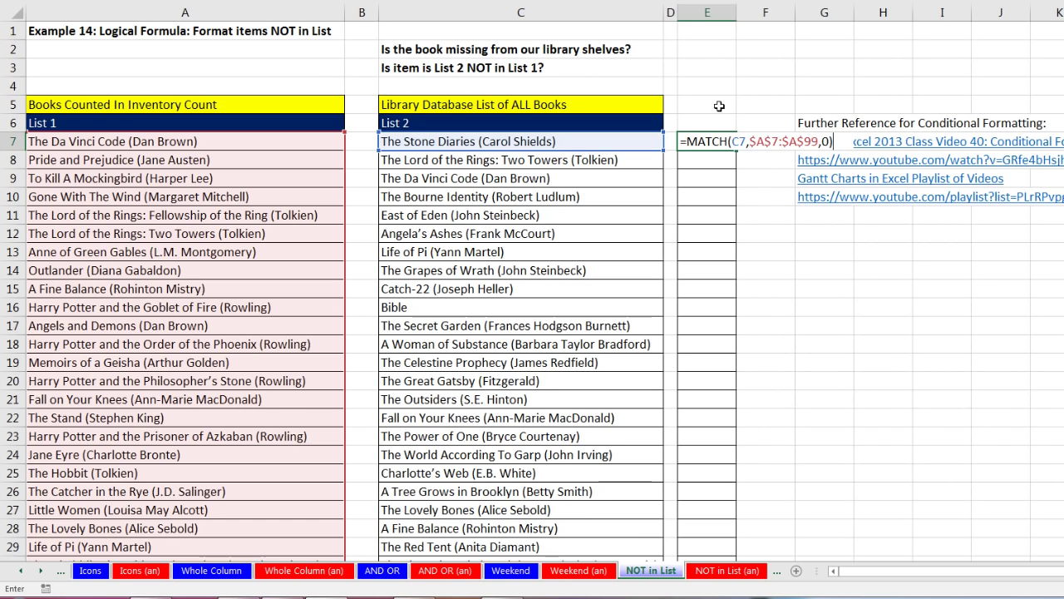
{"action": "key", "text": "ctrl+Return"}
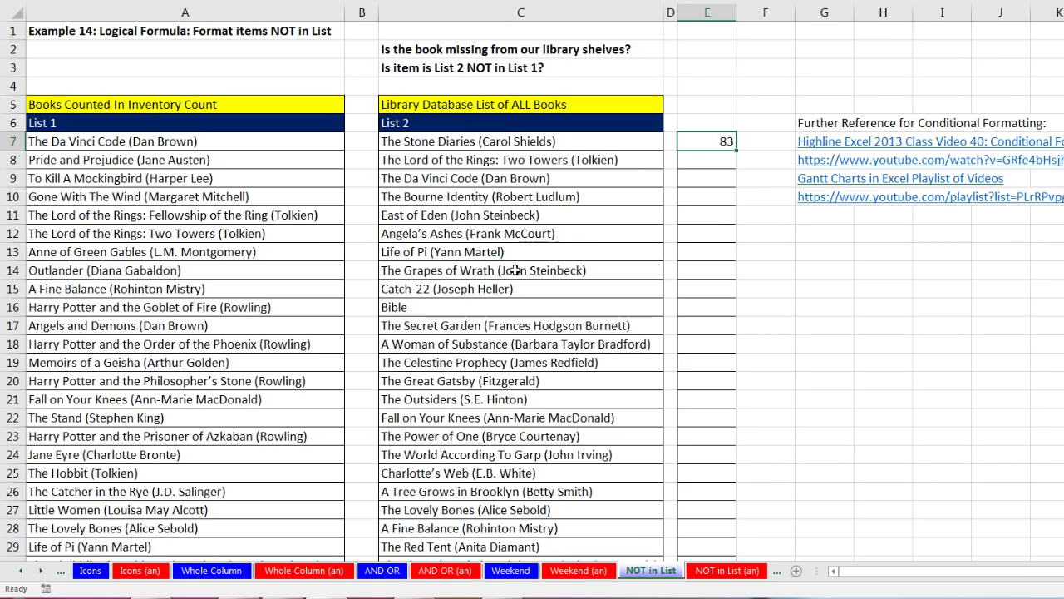
Fill the E7 MATCH formula down to E106 and review the results from the first row
{"action": "left_click_drag", "start_coordinate": [735, 151], "coordinate": [745, 495]}
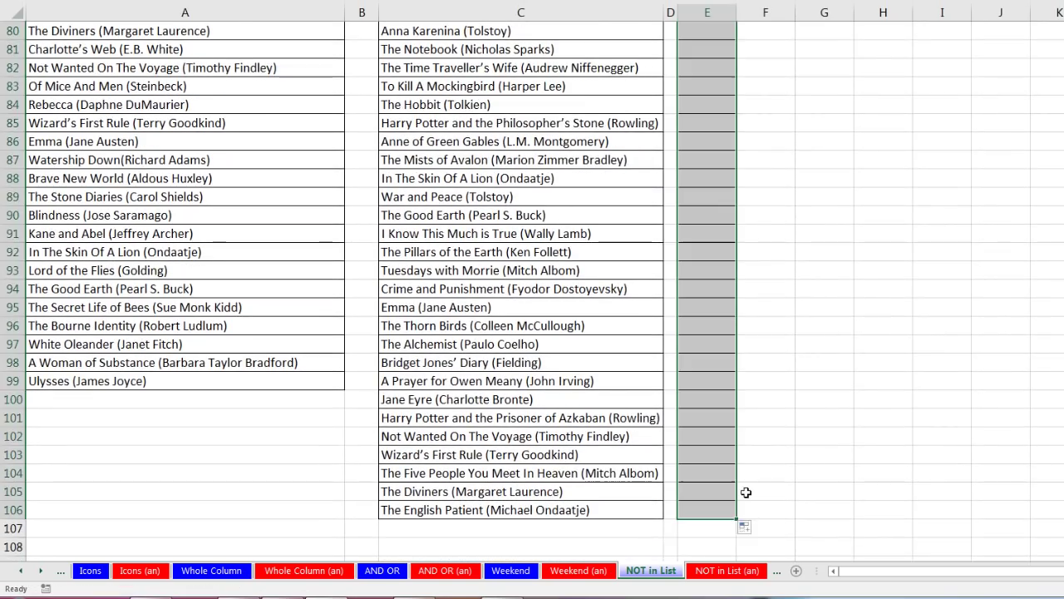
{"action": "scroll", "coordinate": [747, 491], "scroll_direction": "up", "scroll_amount": 14}
{"action": "scroll", "coordinate": [748, 478], "scroll_direction": "up", "scroll_amount": 12}
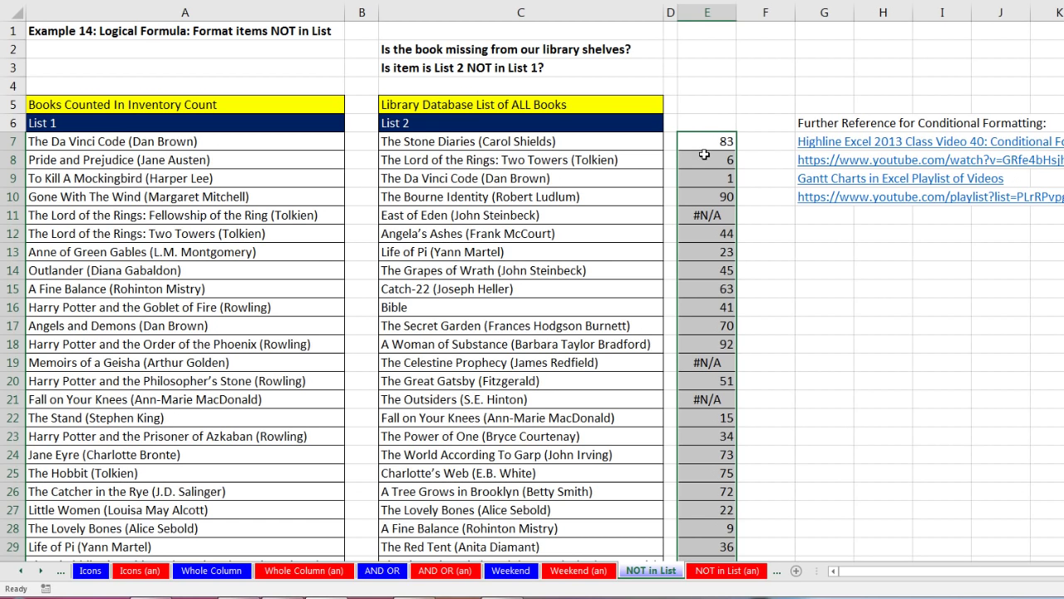
Wrap the MATCH formula in ISNA, making it =ISNA(MATCH(C7,$A$7:$A$99,0)), and enter it throughout E7:E106
{"action": "key", "text": "F2"}
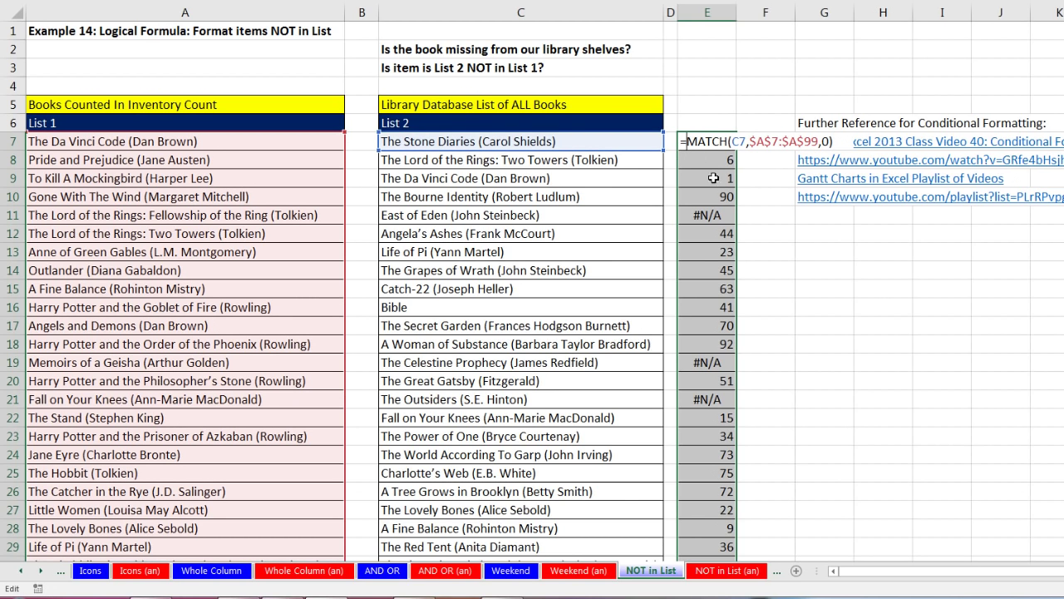
{"action": "type", "text": "I"}
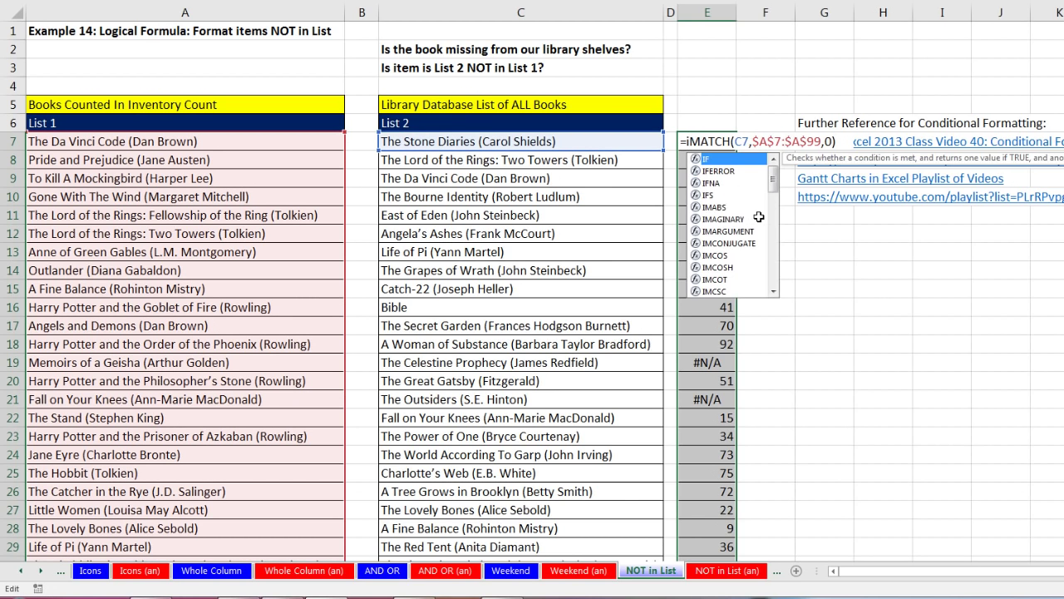
{"action": "type", "text": "sna"}
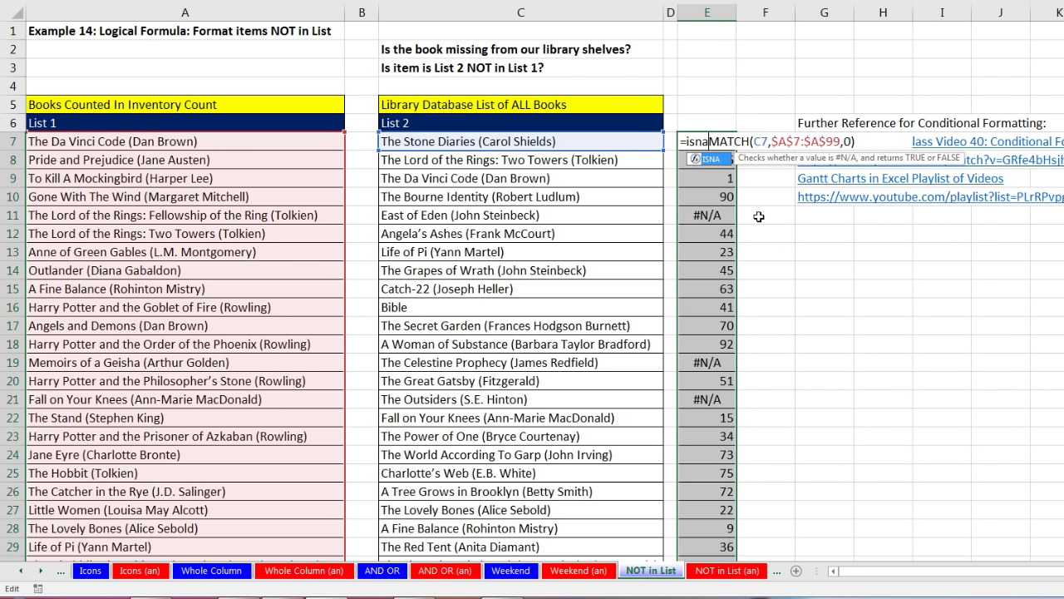
{"action": "key", "text": "Tab"}
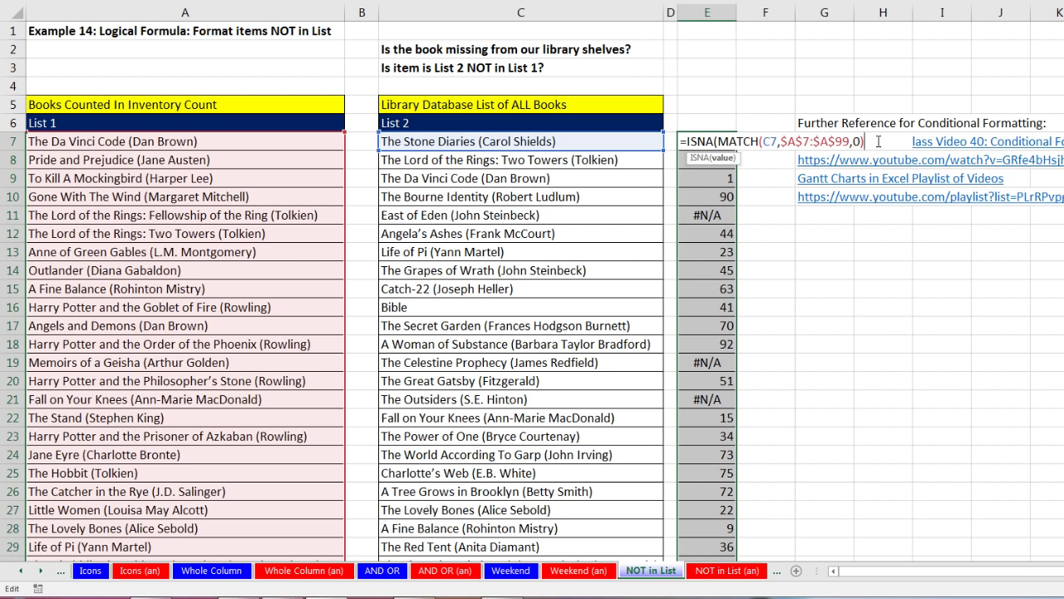
{"action": "type", "text": ")"}
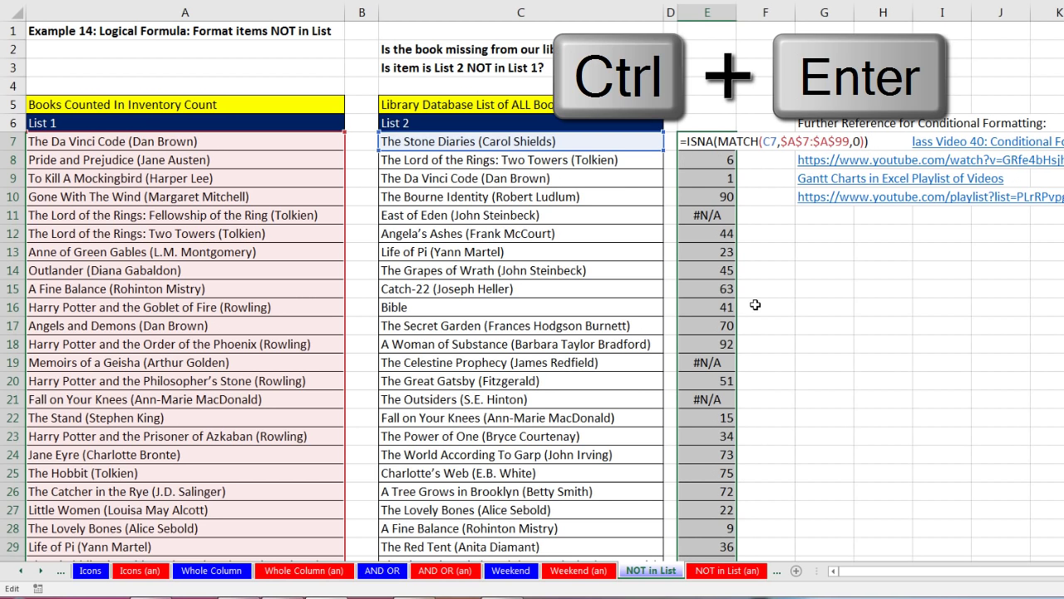
{"action": "key", "text": "ctrl+Return"}
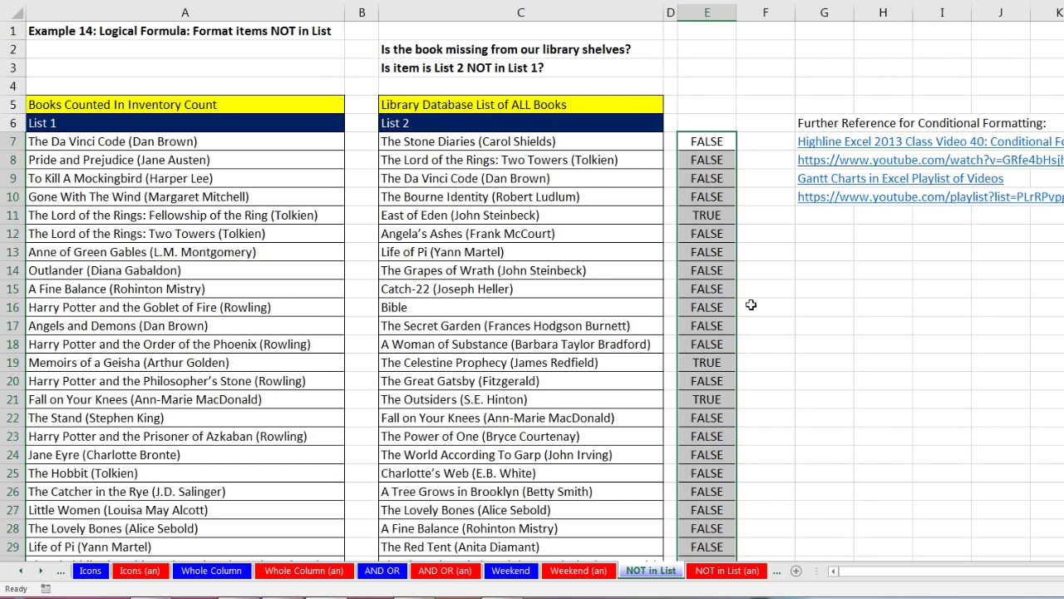
Check the result in E11, and copy the full formula text from E7, leaving the cell unedited
{"action": "left_click", "coordinate": [715, 215]}
{"action": "left_click", "coordinate": [715, 143]}
{"action": "key", "text": "F2"}
{"action": "left_click_drag", "start_coordinate": [681, 141], "coordinate": [979, 156]}
{"action": "key", "text": "ctrl+c"}
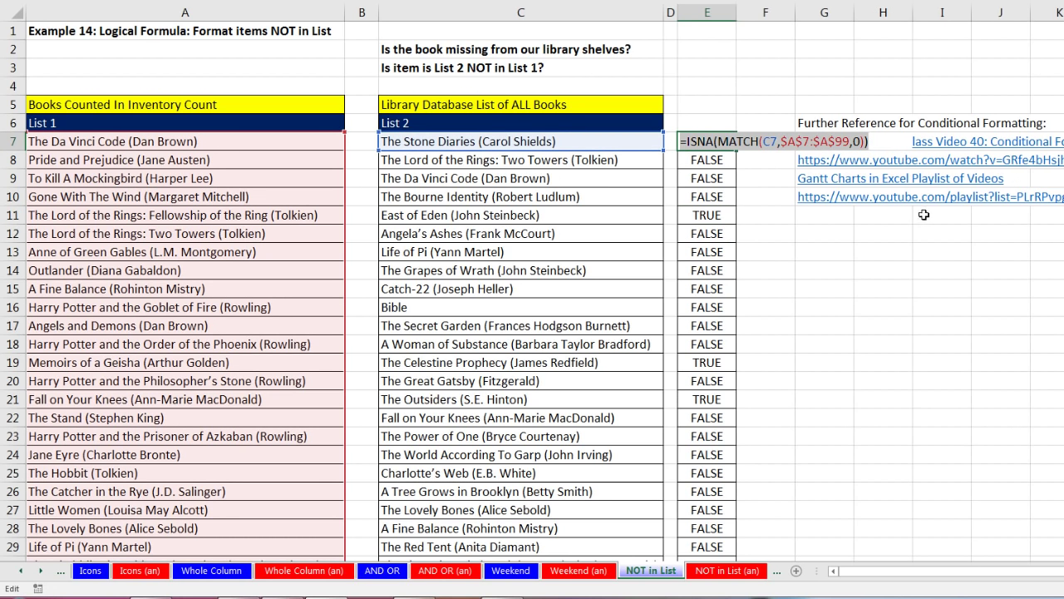
{"action": "key", "text": "Escape"}
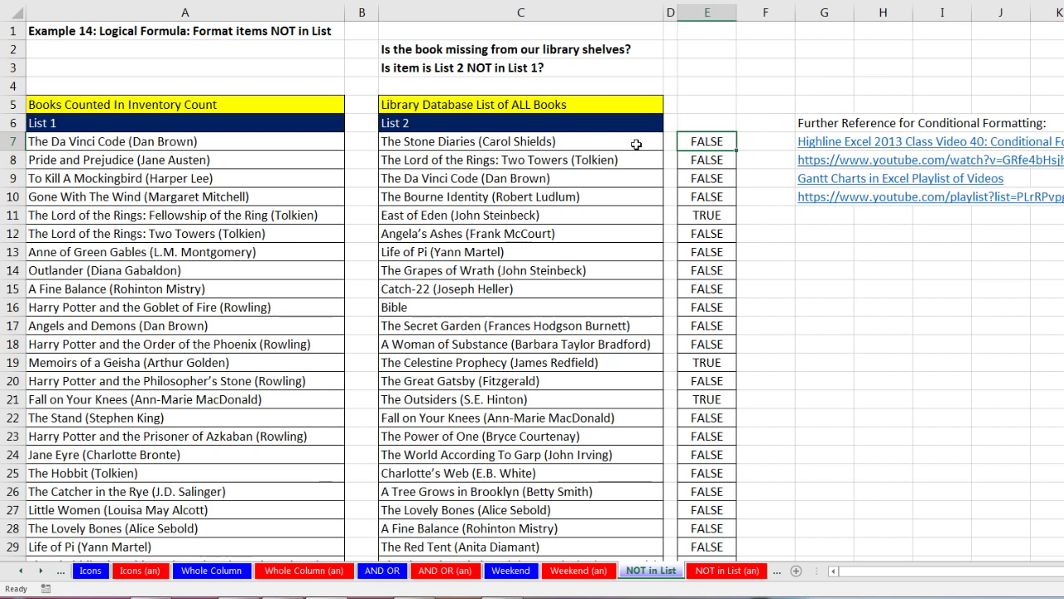
Start a formula-based conditional formatting rule for C7:C106 using the copied formula =ISNA(MATCH(C7,$A$7:$A$99,0))
{"action": "left_click", "coordinate": [633, 144]}
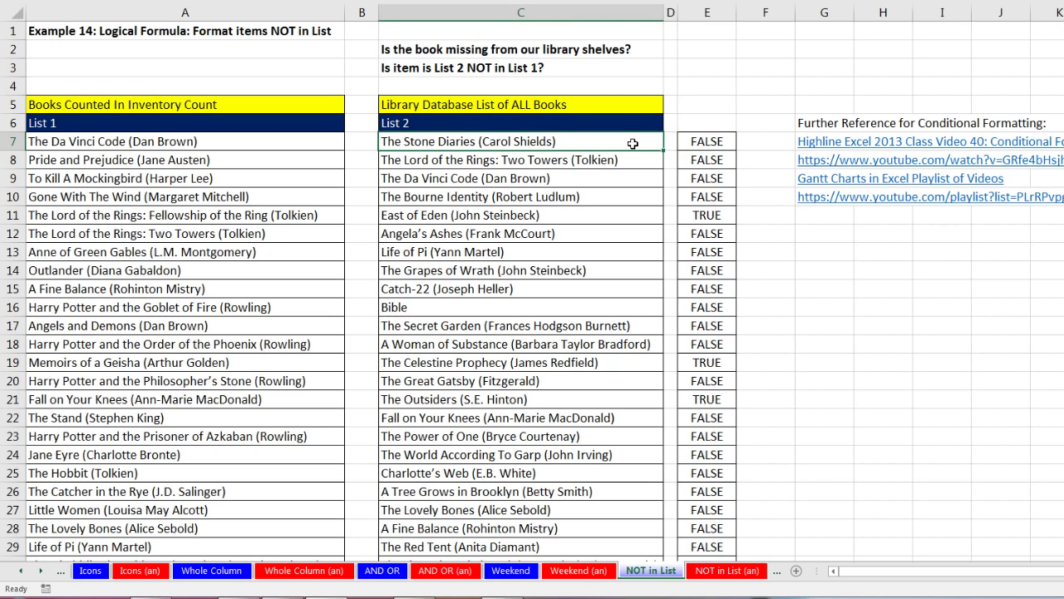
{"action": "key", "text": "ctrl+shift+Down"}
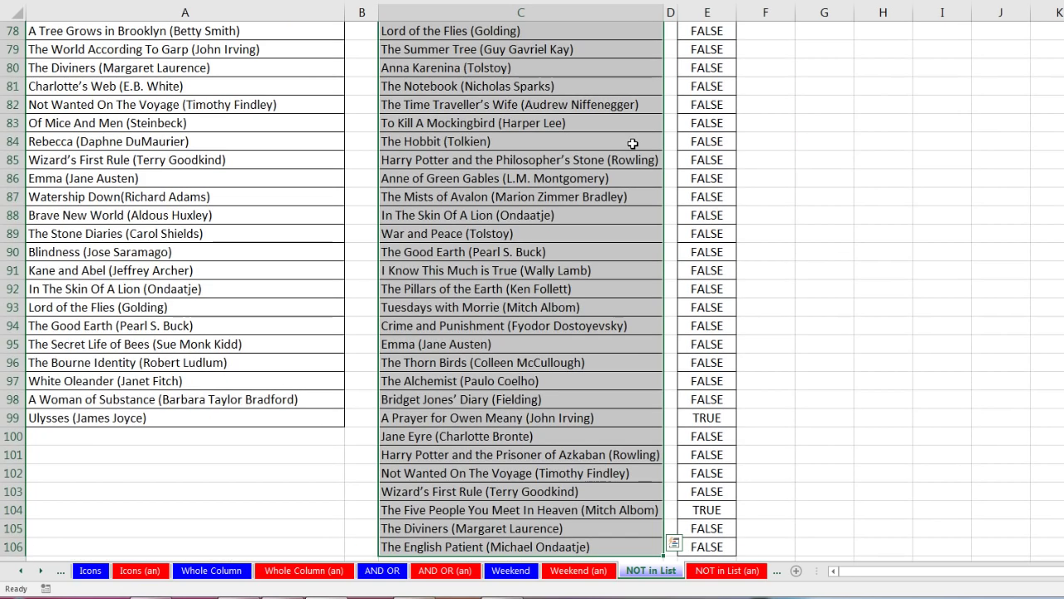
{"action": "key", "text": "ctrl+BackSpace"}
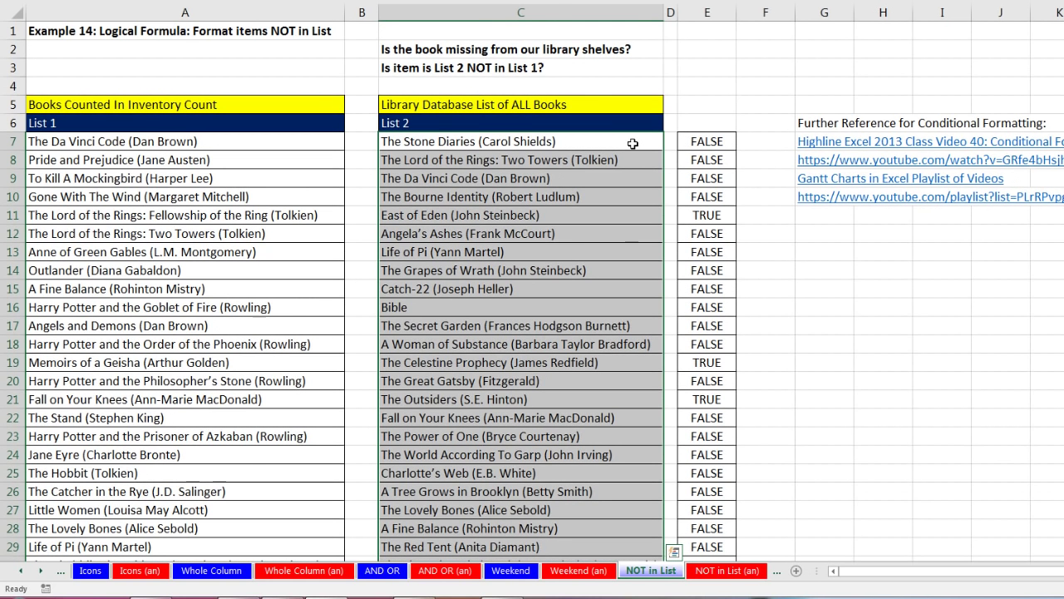
{"action": "key", "text": "alt+h"}
{"action": "key", "text": "l"}
{"action": "key", "text": "n"}
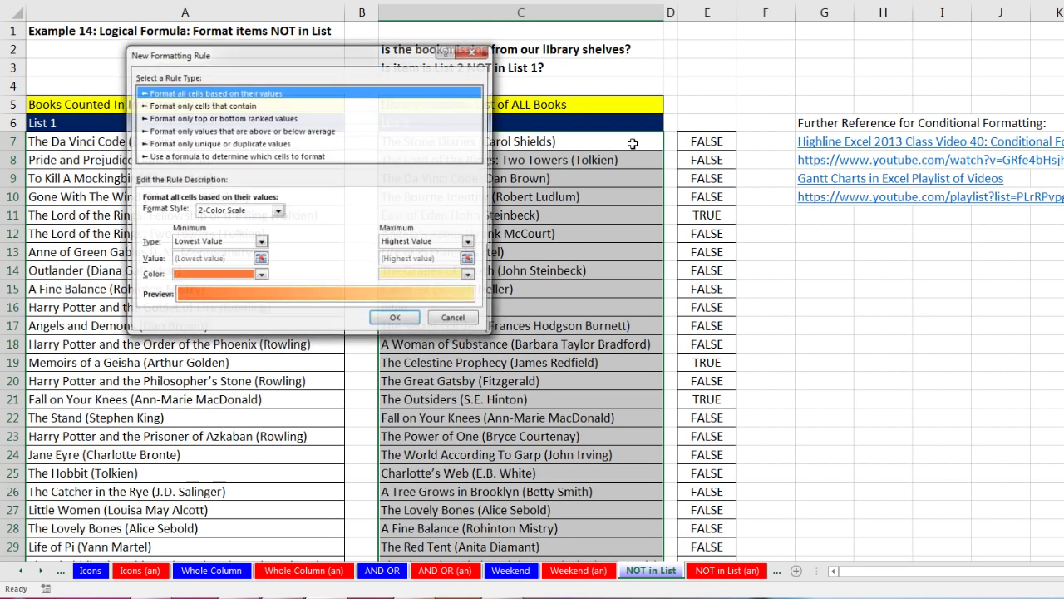
{"action": "key", "text": "Down"}
{"action": "key", "text": "Down"}
{"action": "key", "text": "Down"}
{"action": "key", "text": "Down"}
{"action": "key", "text": "Down"}
{"action": "key", "text": "Tab"}
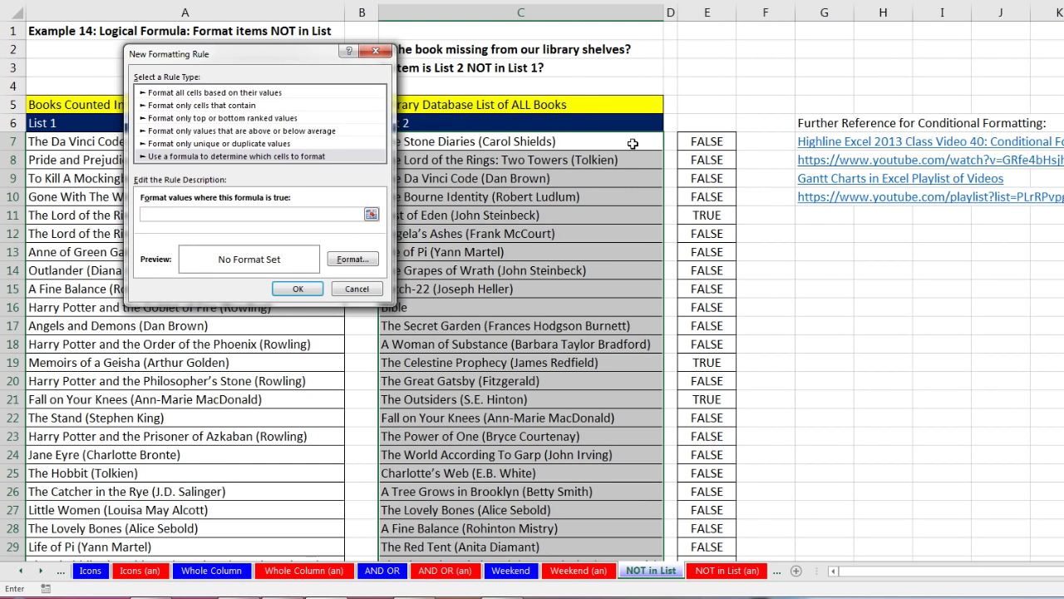
{"action": "key", "text": "ctrl+v"}
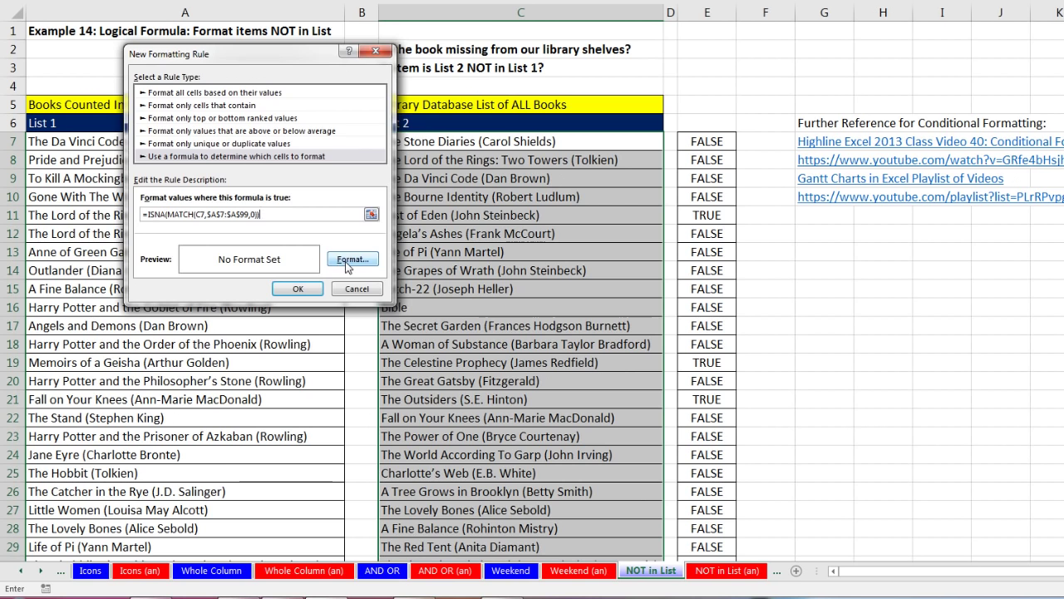
Give the ISNA/MATCH rule a red fill with white font and apply it to List 2
{"action": "left_click", "coordinate": [348, 262]}
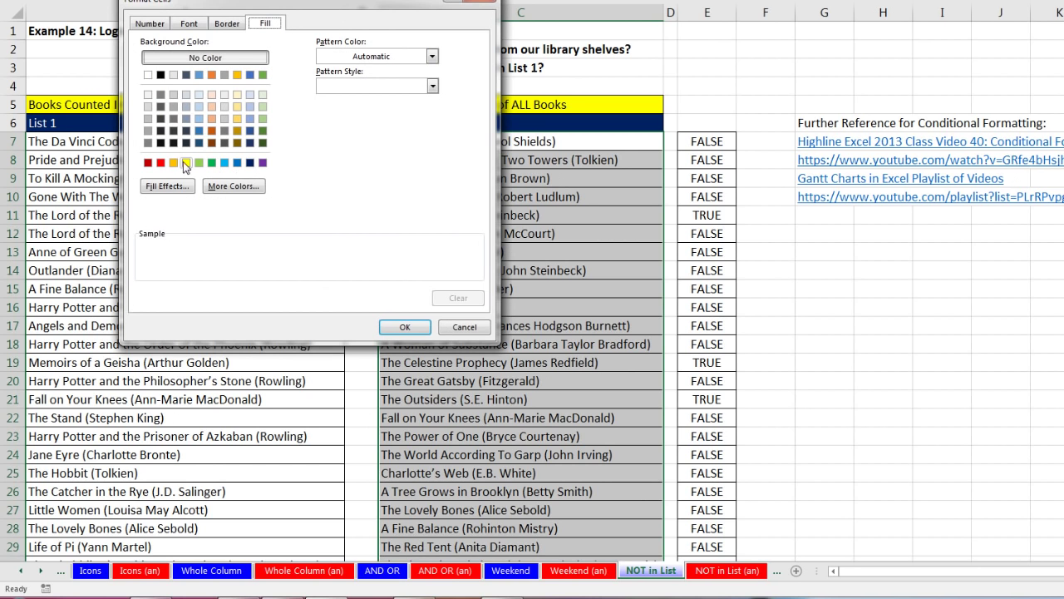
{"action": "left_click", "coordinate": [162, 163]}
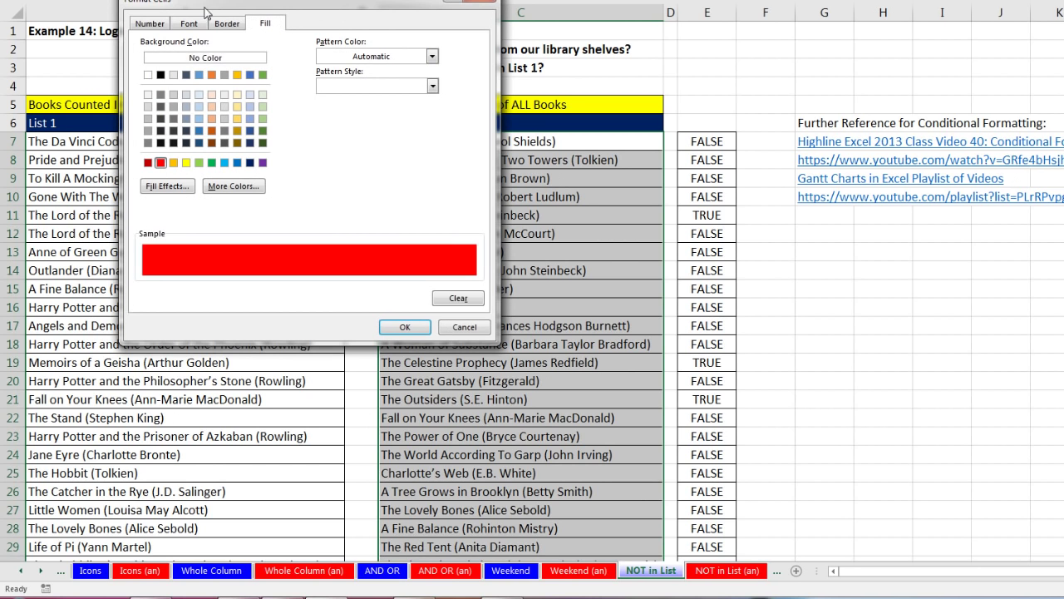
{"action": "left_click", "coordinate": [189, 23]}
{"action": "left_click", "coordinate": [333, 143]}
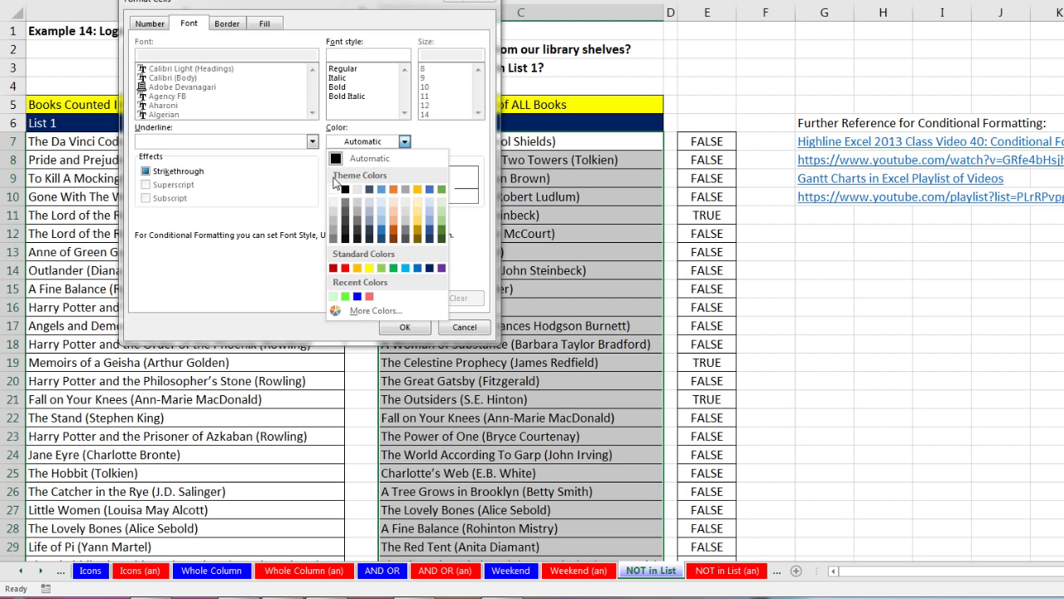
{"action": "left_click", "coordinate": [336, 191]}
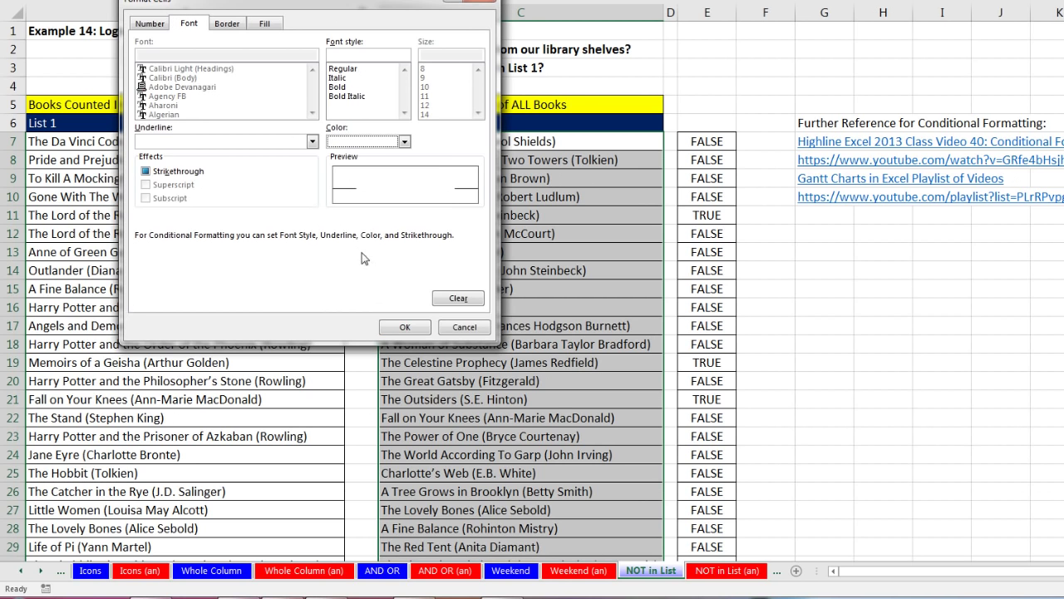
{"action": "left_click", "coordinate": [397, 328]}
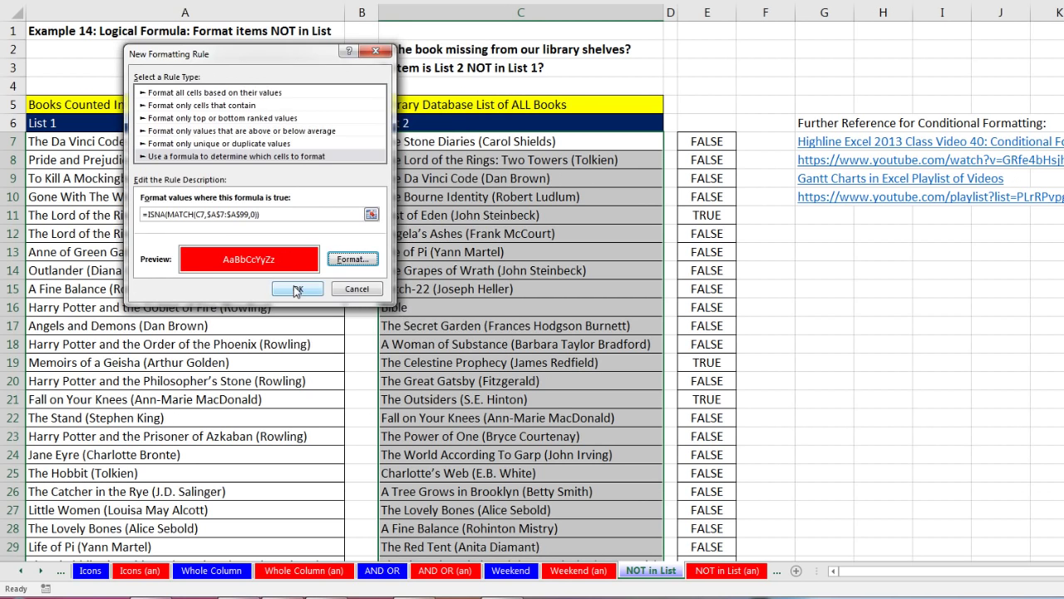
{"action": "left_click", "coordinate": [300, 291]}
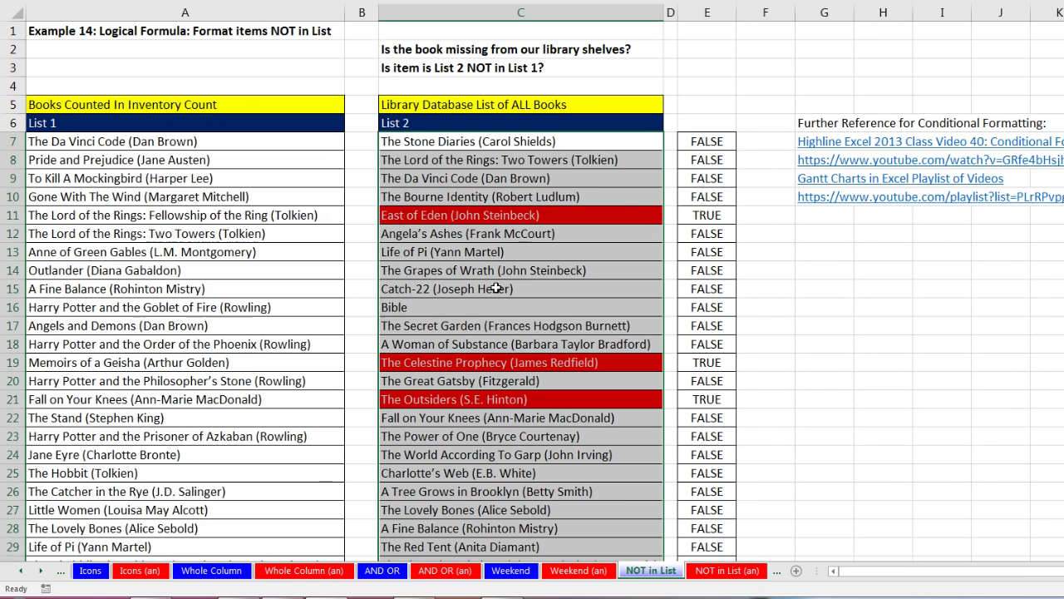
Check the highlighted List 2 titles in C11, C19 and C21 and further down the list against the TRUE/FALSE column
{"action": "left_click", "coordinate": [615, 216]}
{"action": "left_click", "coordinate": [589, 363]}
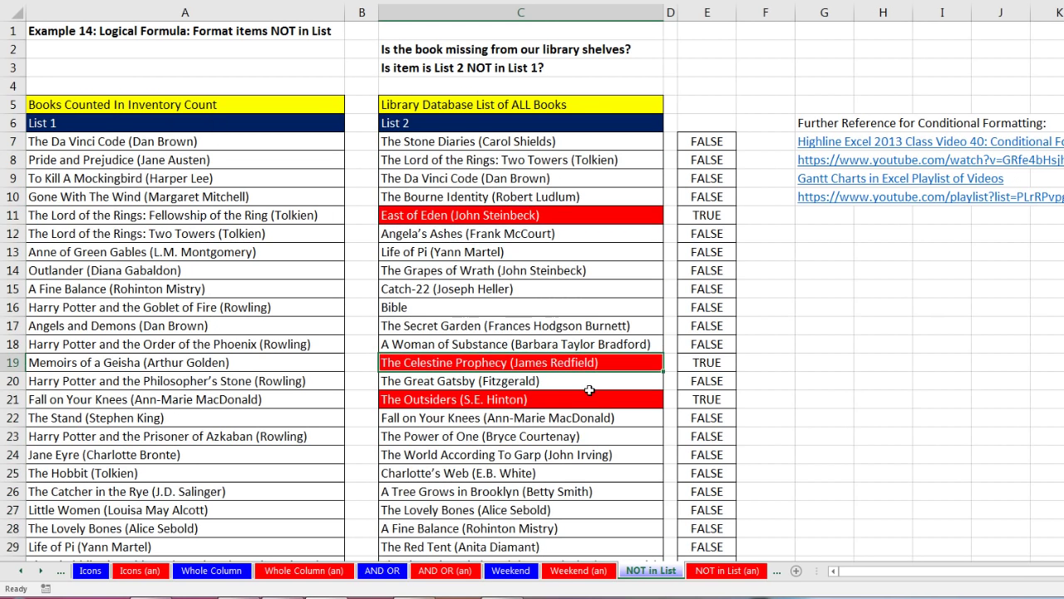
{"action": "key", "text": "Down"}
{"action": "key", "text": "Down"}
{"action": "scroll", "coordinate": [596, 400], "scroll_direction": "down", "scroll_amount": 6}
{"action": "scroll", "coordinate": [595, 400], "scroll_direction": "down", "scroll_amount": 2}
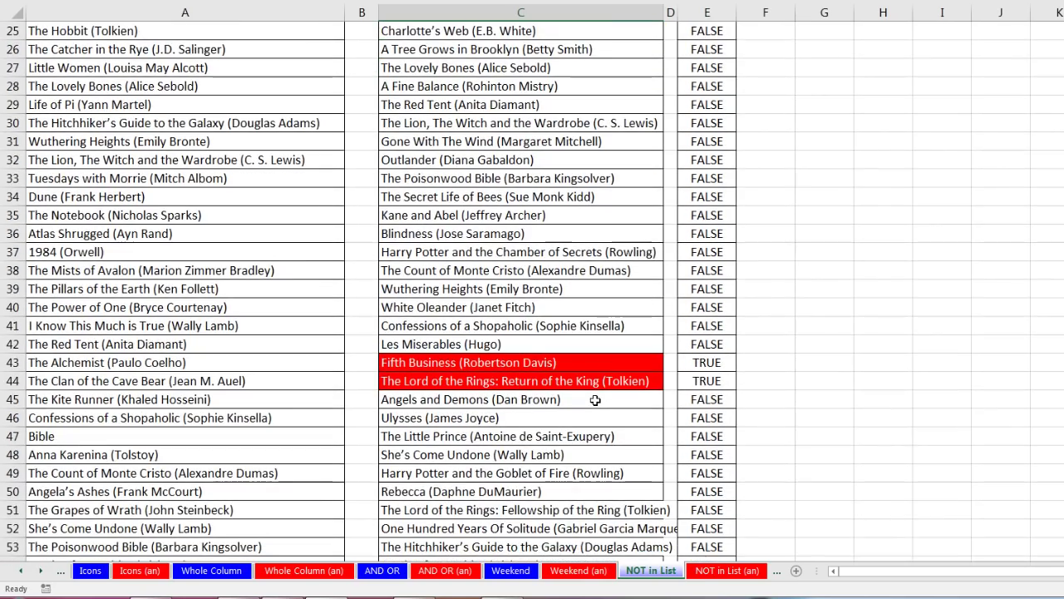
{"action": "scroll", "coordinate": [596, 400], "scroll_direction": "up", "scroll_amount": 8}
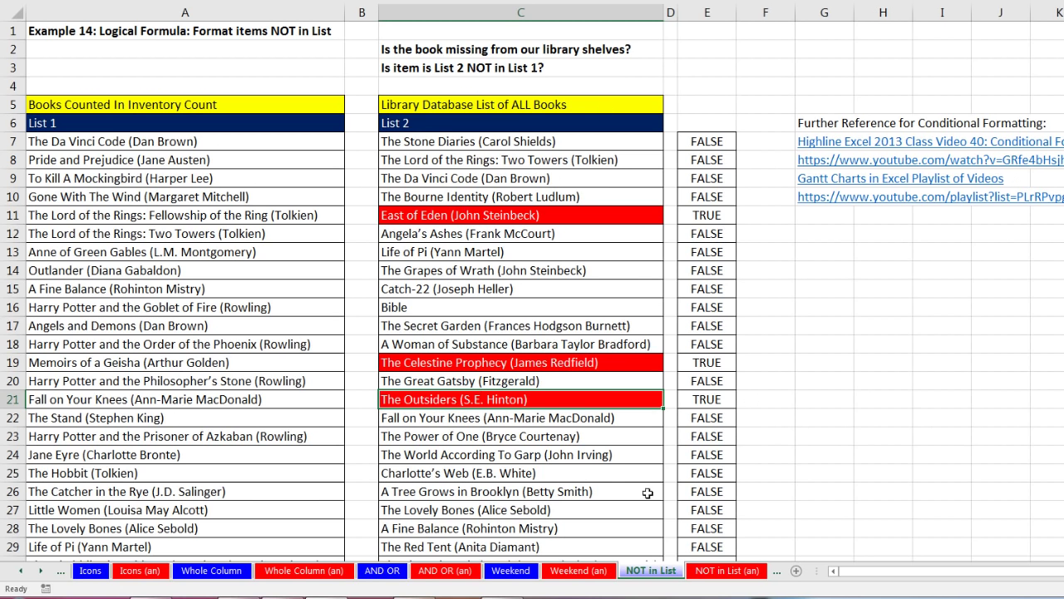
Review the finished examples on the Weekend, AND OR, Whole Column and Icons sheets
{"action": "left_click", "coordinate": [517, 573]}
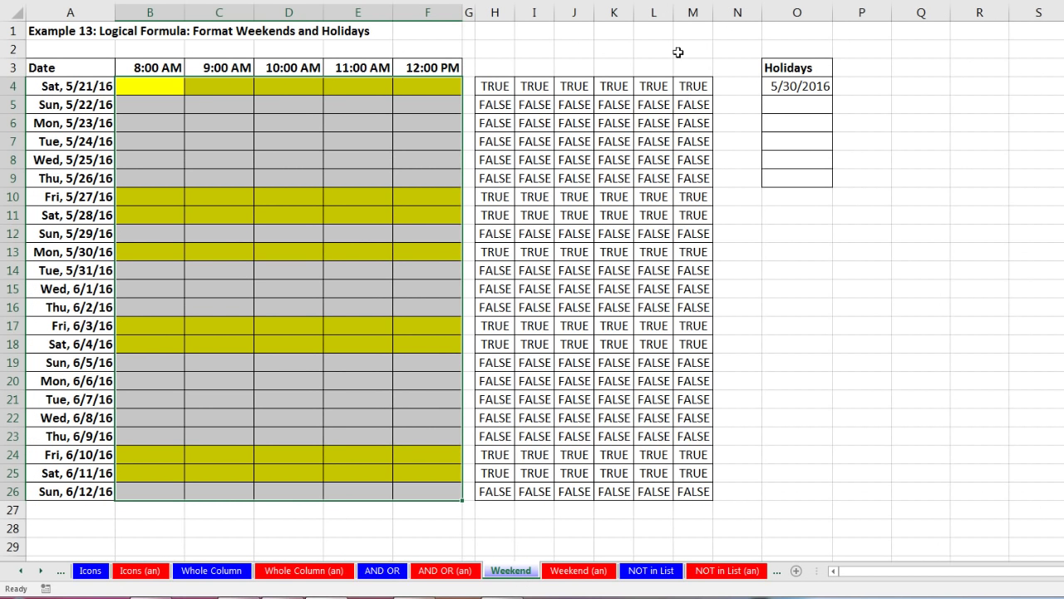
{"action": "left_click", "coordinate": [384, 572]}
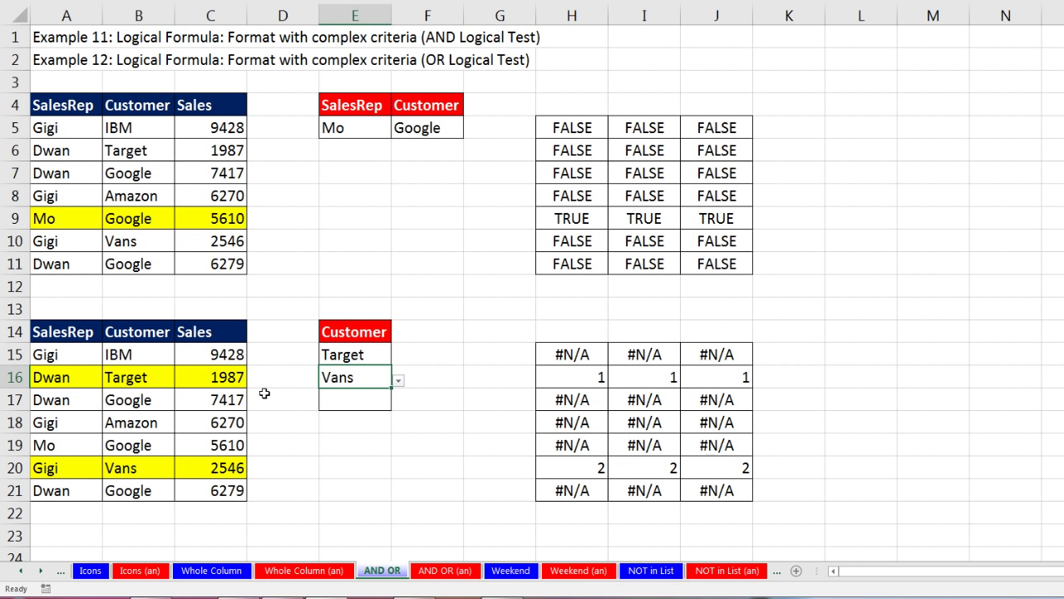
{"action": "left_click", "coordinate": [212, 571]}
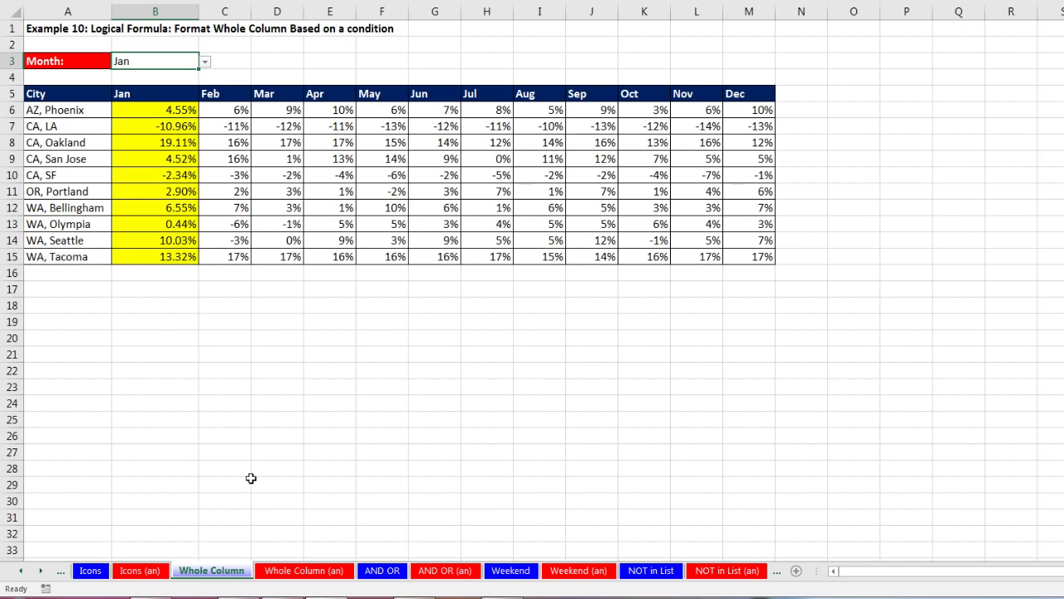
{"action": "left_click", "coordinate": [91, 570]}
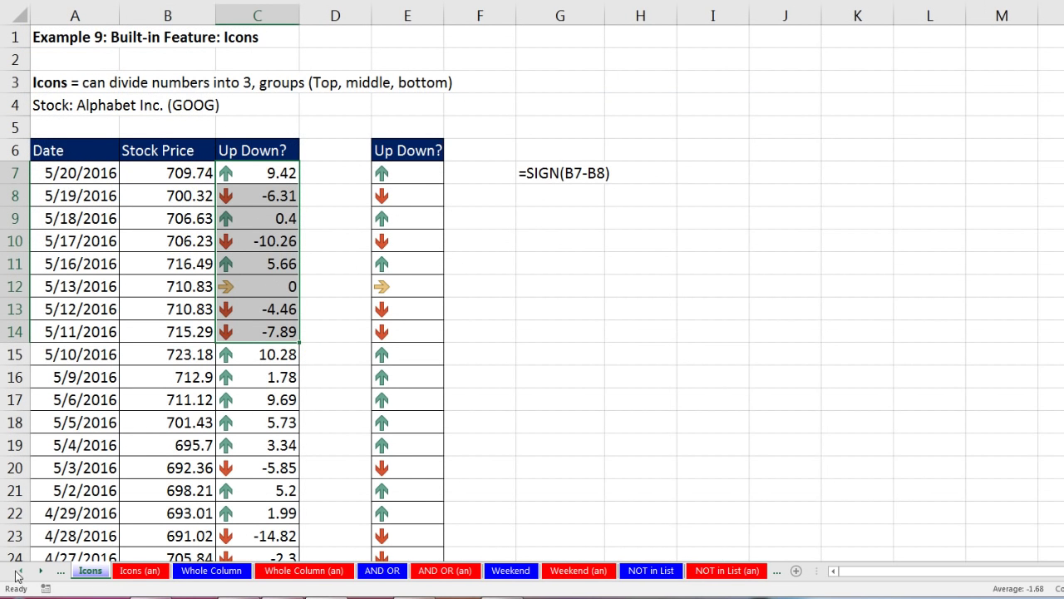
Go back to the earlier worksheets and review the Color Scales and Data Bars examples
{"action": "left_click", "coordinate": [21, 572]}
{"action": "left_click", "coordinate": [21, 572]}
{"action": "left_click", "coordinate": [21, 572]}
{"action": "left_click", "coordinate": [21, 572]}
{"action": "left_click", "coordinate": [21, 572]}
{"action": "left_click", "coordinate": [302, 571]}
{"action": "left_click", "coordinate": [179, 573]}
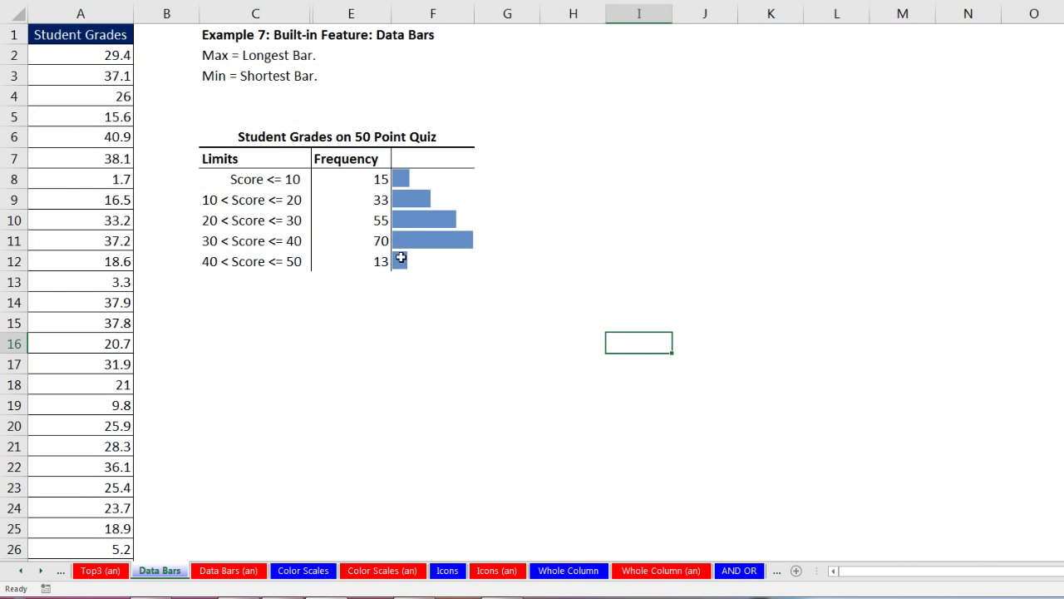
Return to the workbook's first worksheets and review the Top3, BelowAve and Cell Contains examples
{"action": "left_click", "coordinate": [25, 571]}
{"action": "left_click", "coordinate": [25, 570]}
{"action": "left_click", "coordinate": [25, 571]}
{"action": "left_click", "coordinate": [25, 570]}
{"action": "left_click", "coordinate": [25, 571]}
{"action": "left_click", "coordinate": [25, 571]}
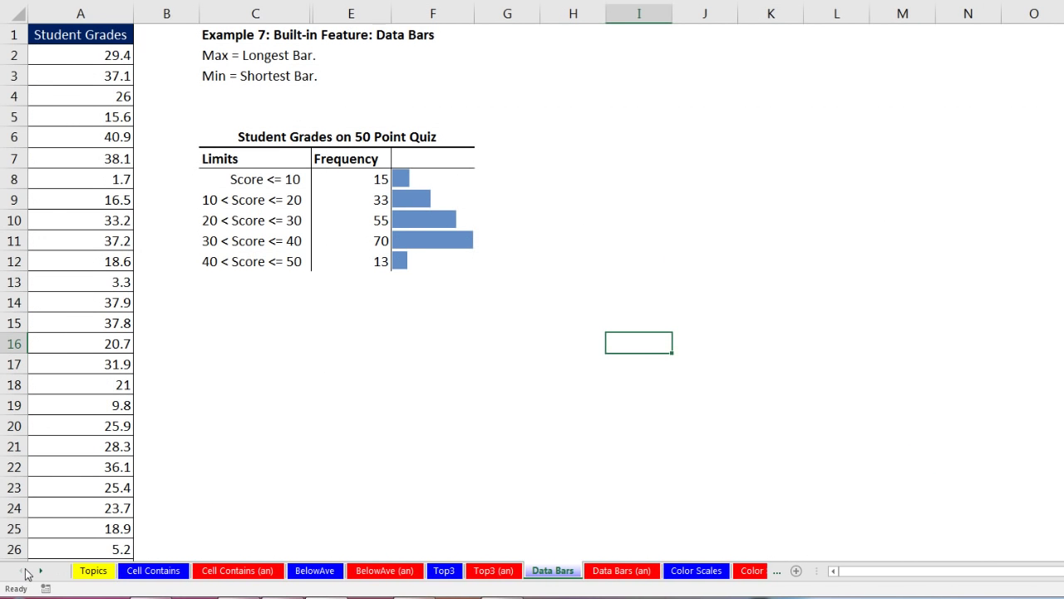
{"action": "left_click", "coordinate": [445, 570]}
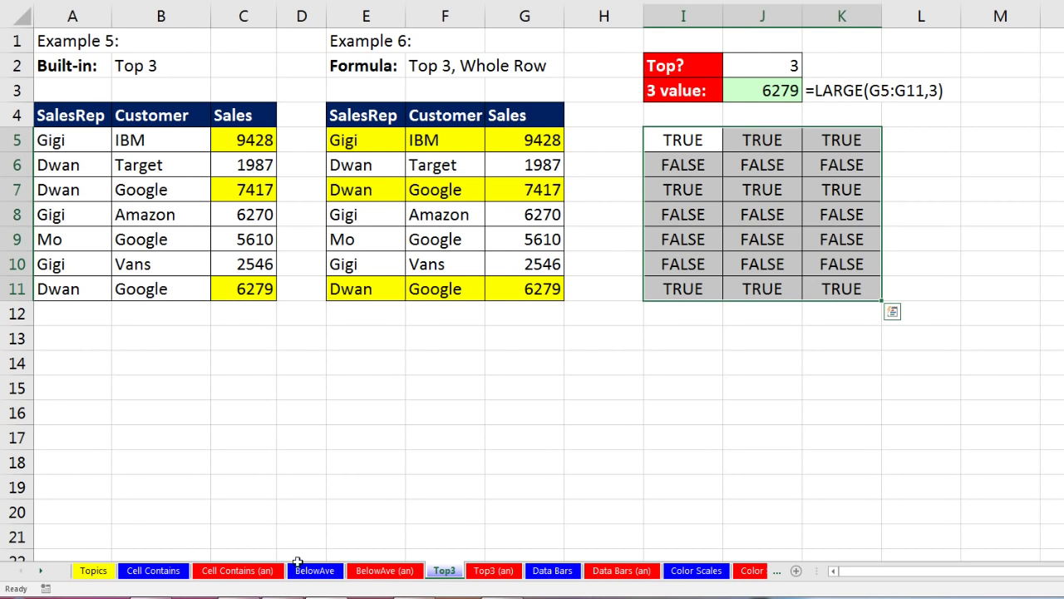
{"action": "left_click", "coordinate": [314, 570]}
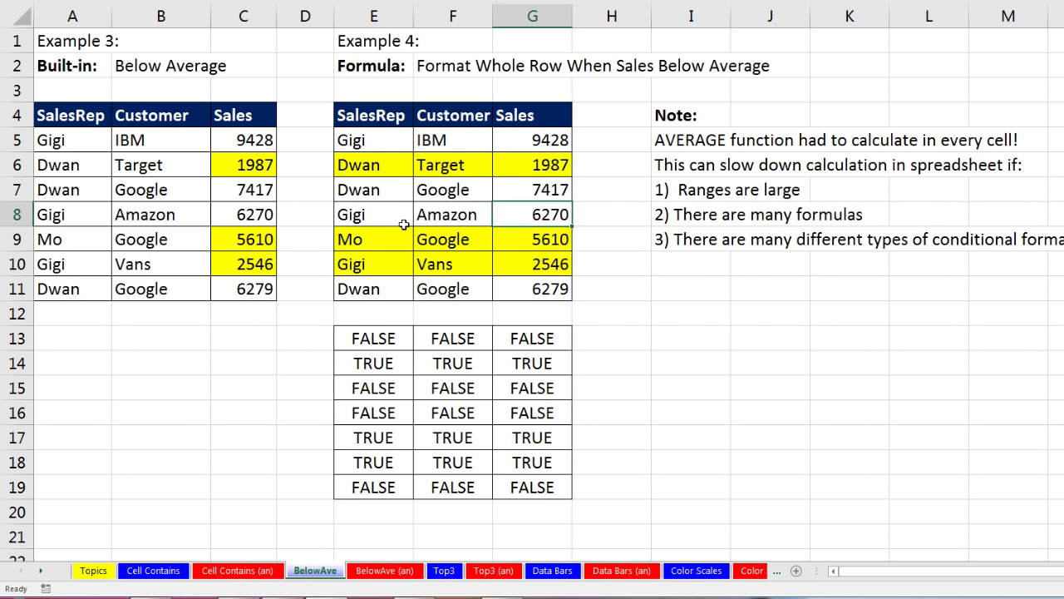
{"action": "left_click", "coordinate": [153, 571]}
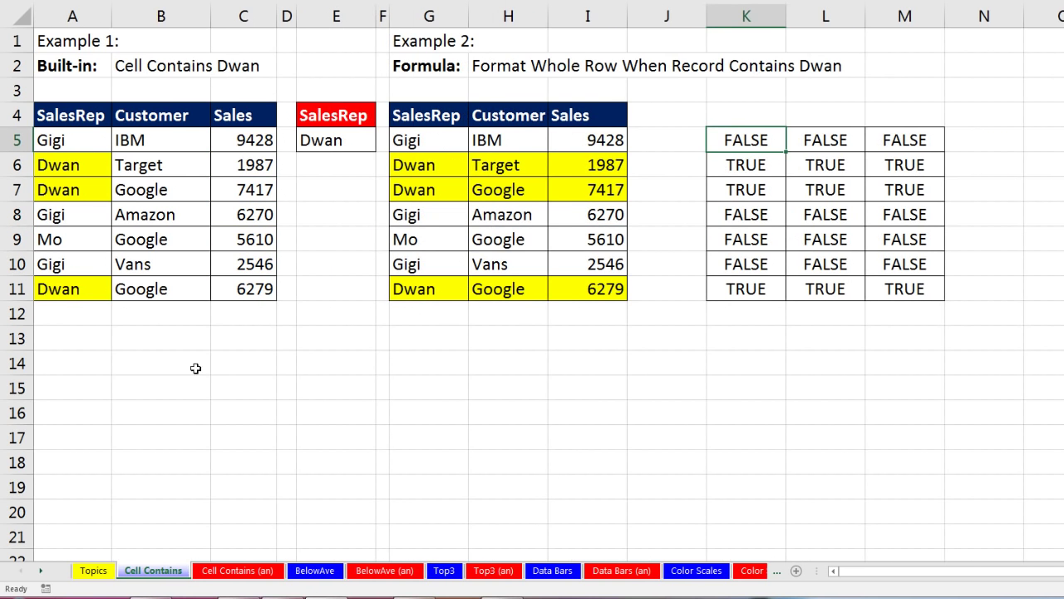